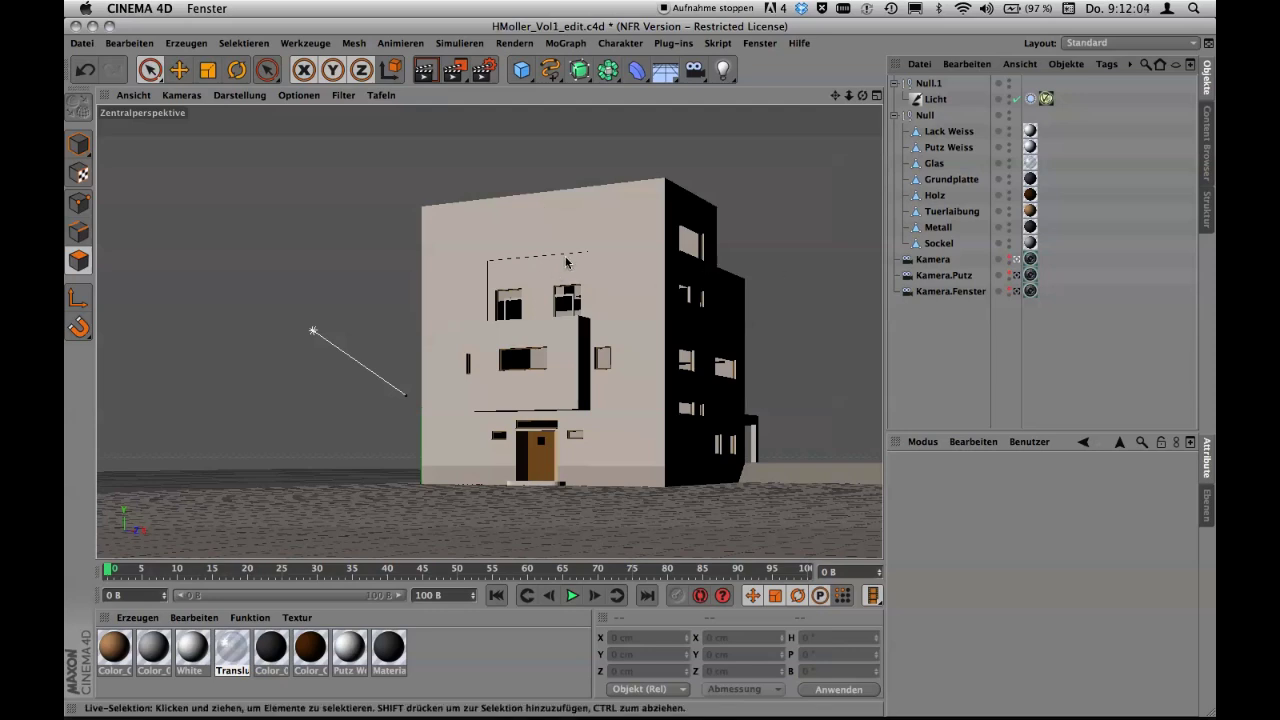
# Render the HMoller_Vol1_edit building in the viewport with Ctrl+R.
pyautogui.hotkey('ctrl', 'r')
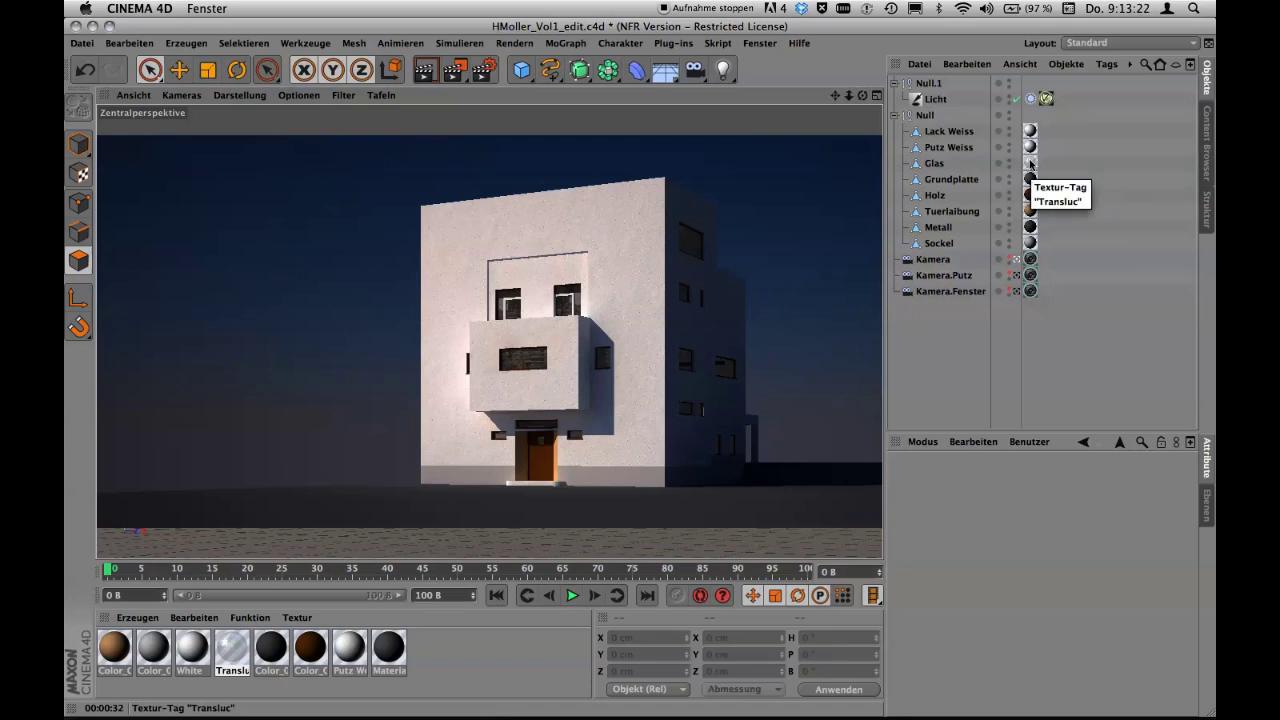
# Show only the Glas object in the viewport, restore the whole building, then switch to SketchUp.
pyautogui.click(1009, 113)
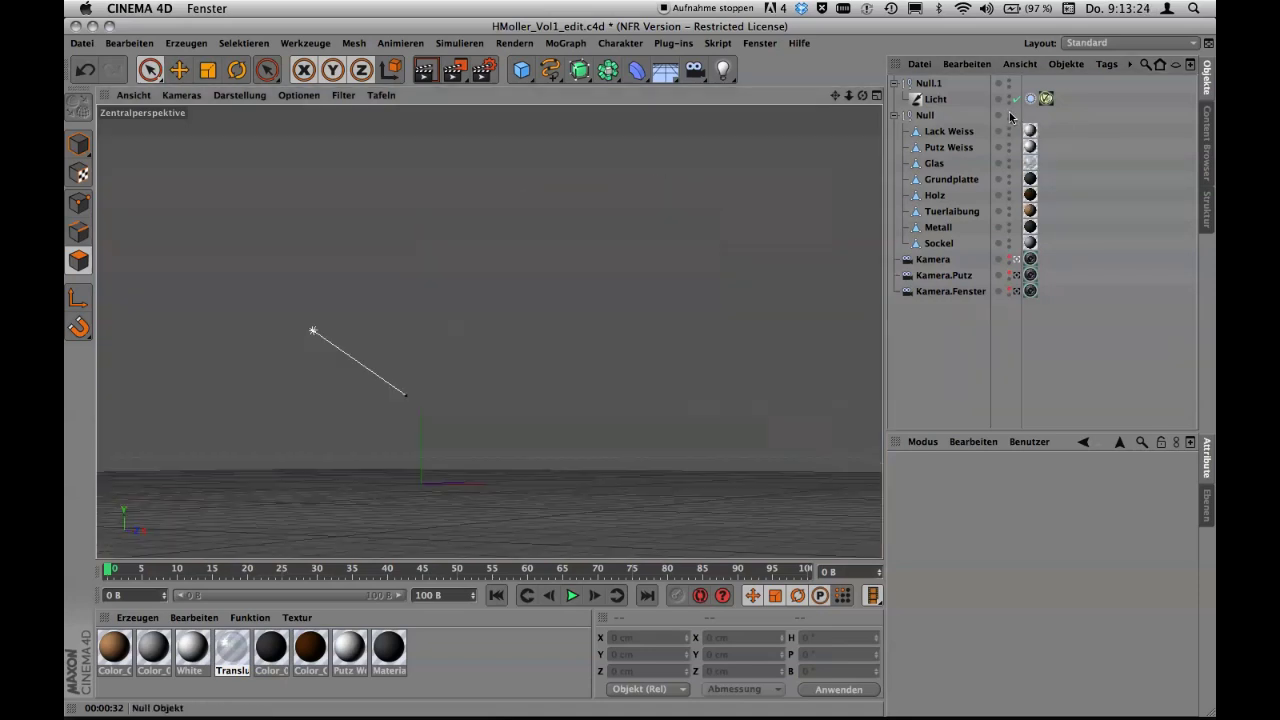
pyautogui.click(1009, 163)
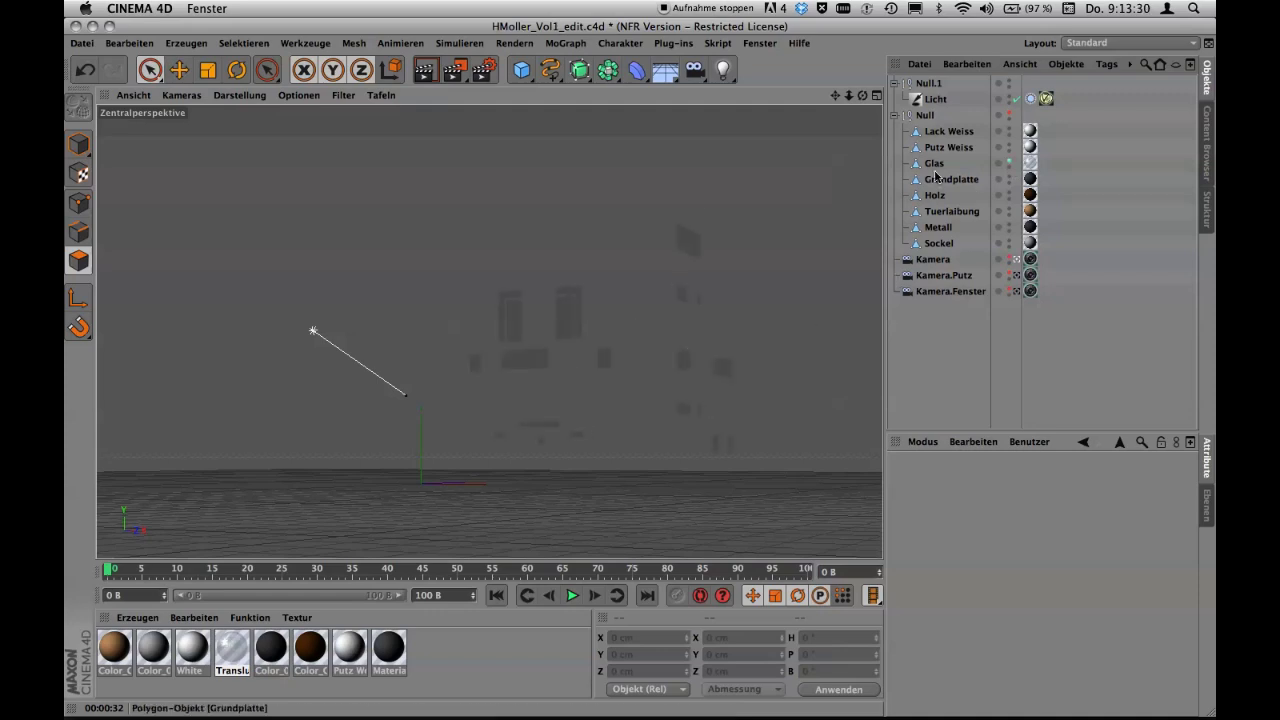
pyautogui.click(1009, 163)
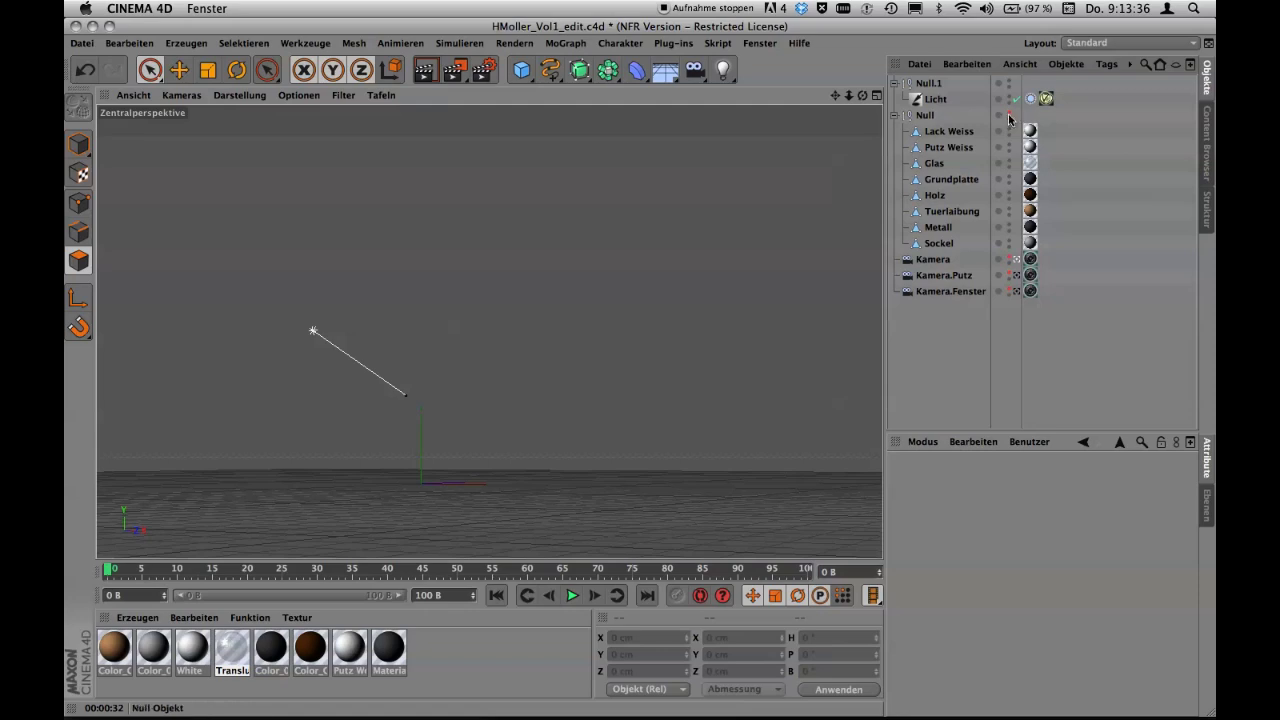
pyautogui.click(1009, 115)
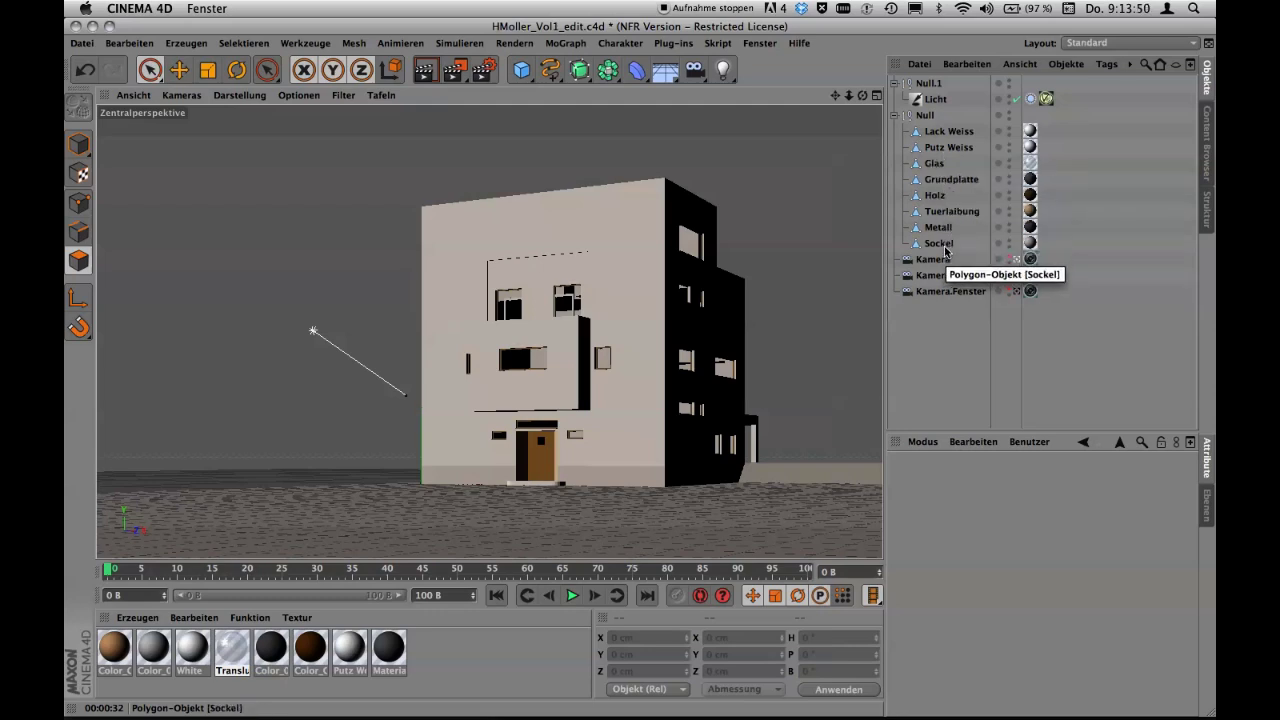
pyautogui.press('super+Tab')
pyautogui.press('super+Tab')
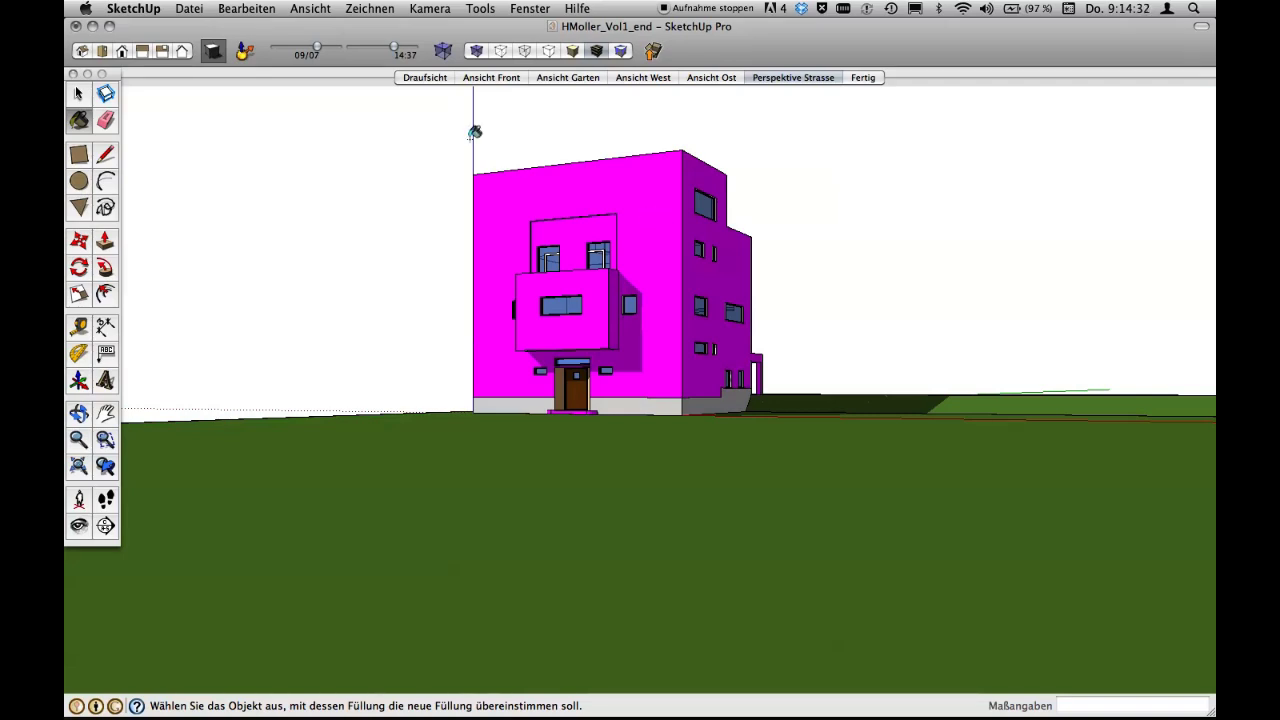
# Start a 3D-model export in 3DS-Datei format and bring up its options.
pyautogui.click(193, 9)
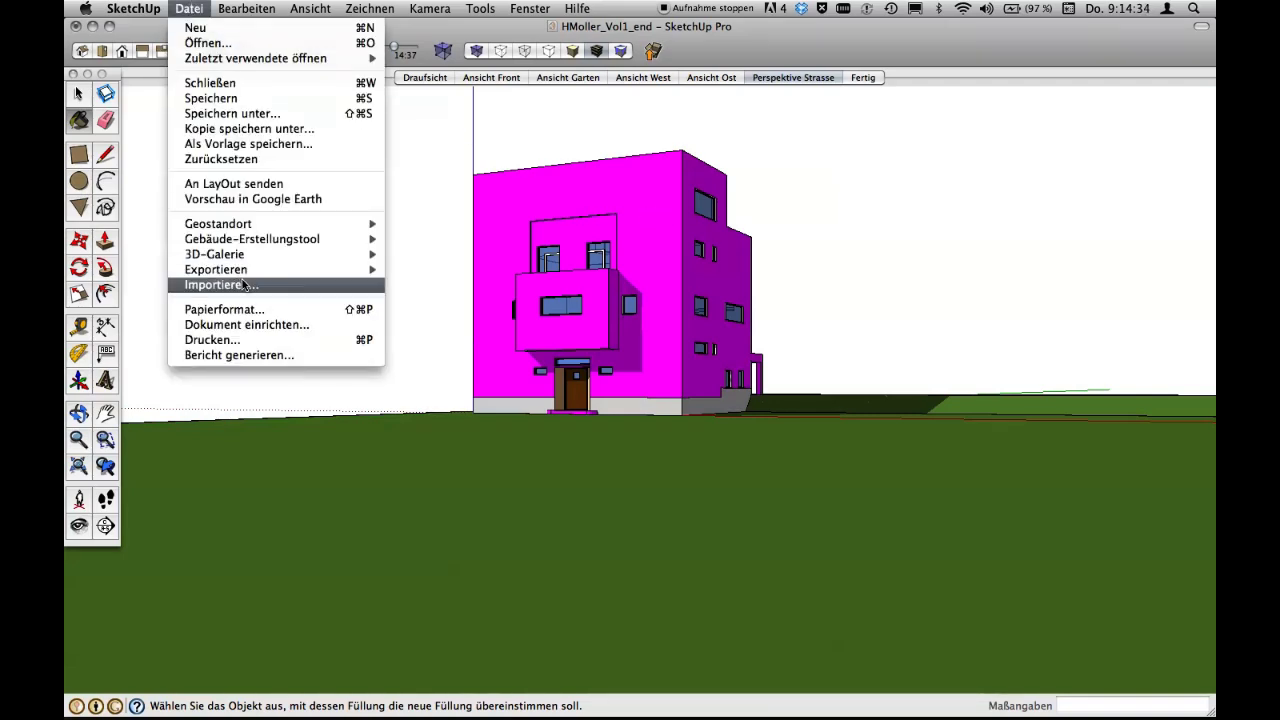
pyautogui.moveTo(216, 269)
pyautogui.click(409, 271)
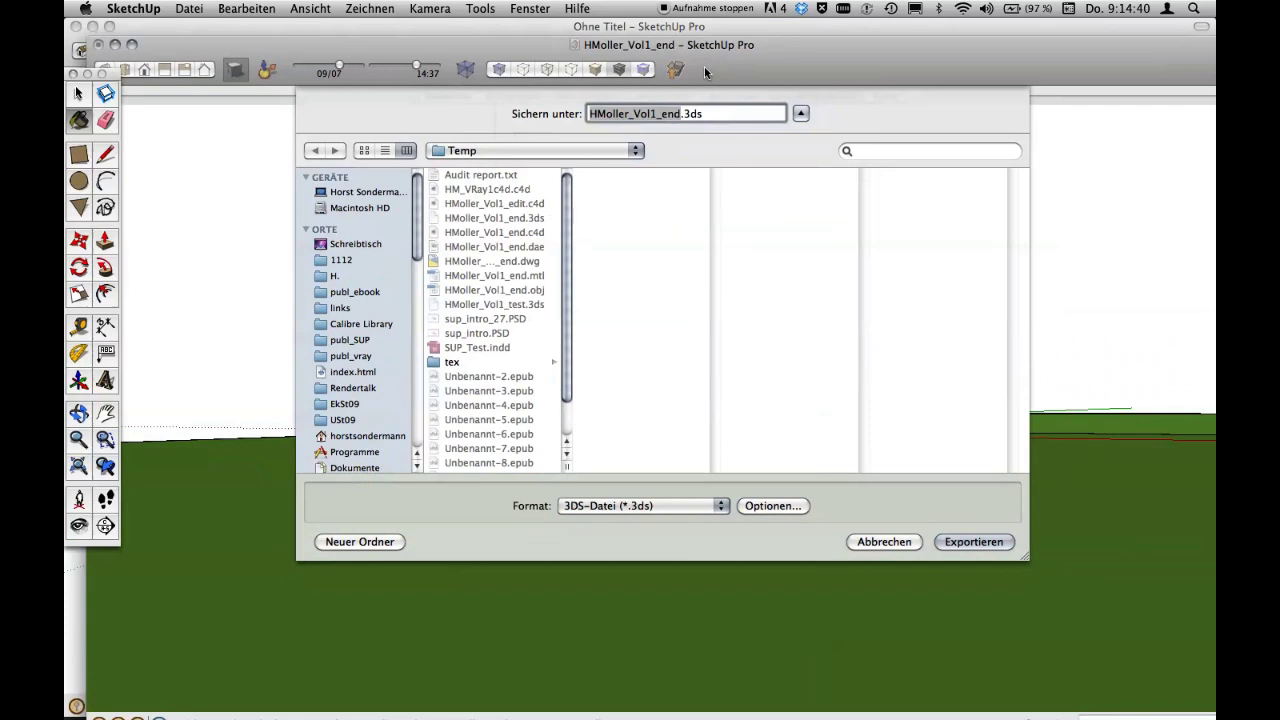
pyautogui.moveTo(704, 70); pyautogui.dragTo(679, 48)
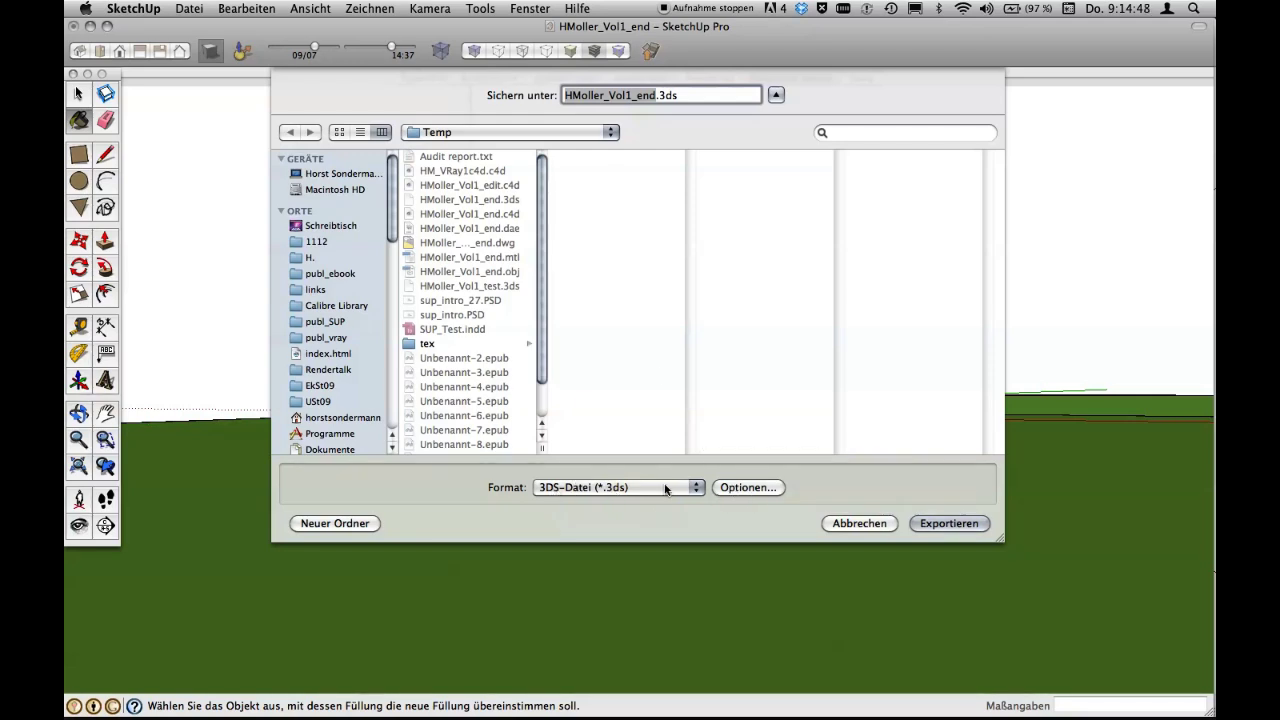
pyautogui.click(699, 488)
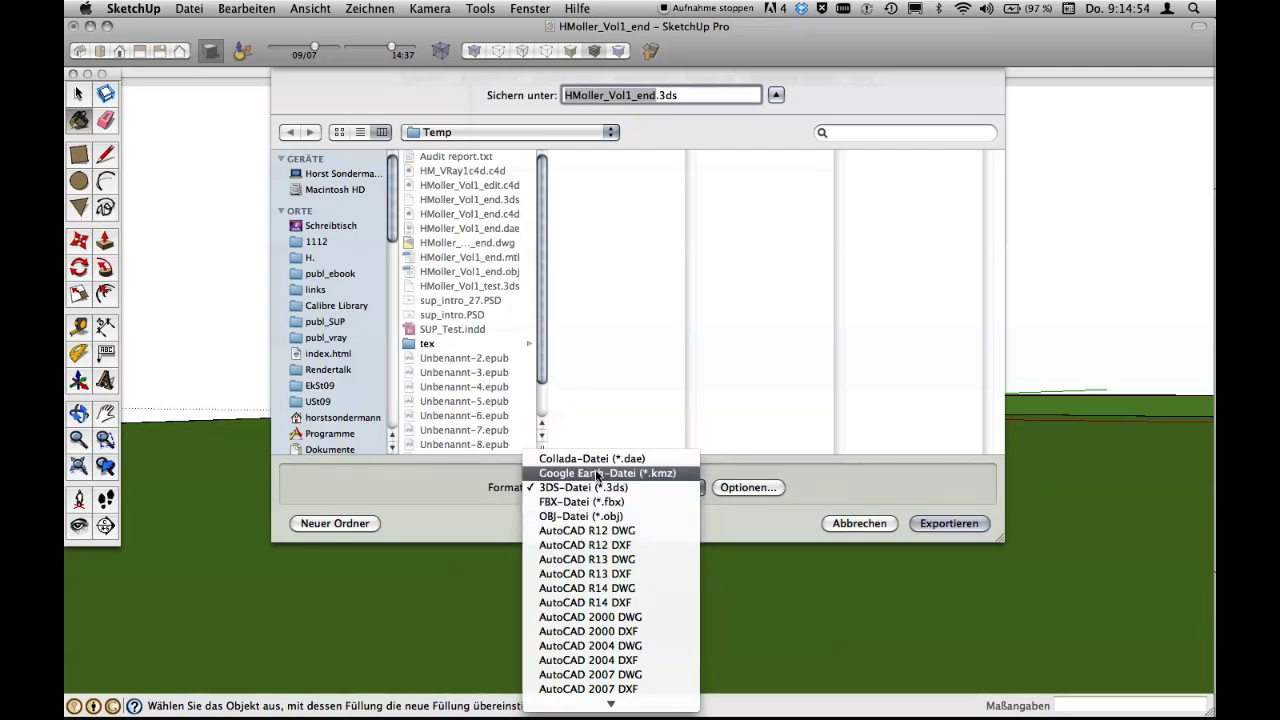
pyautogui.click(738, 487)
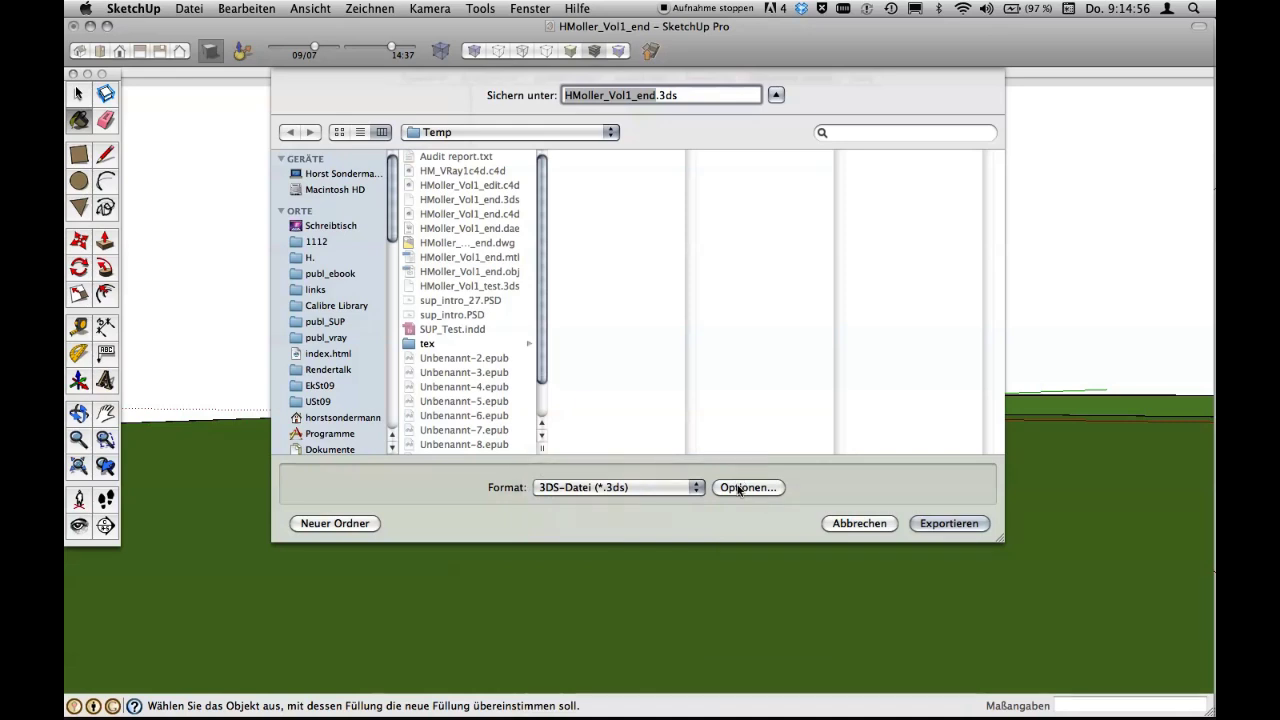
pyautogui.click(762, 488)
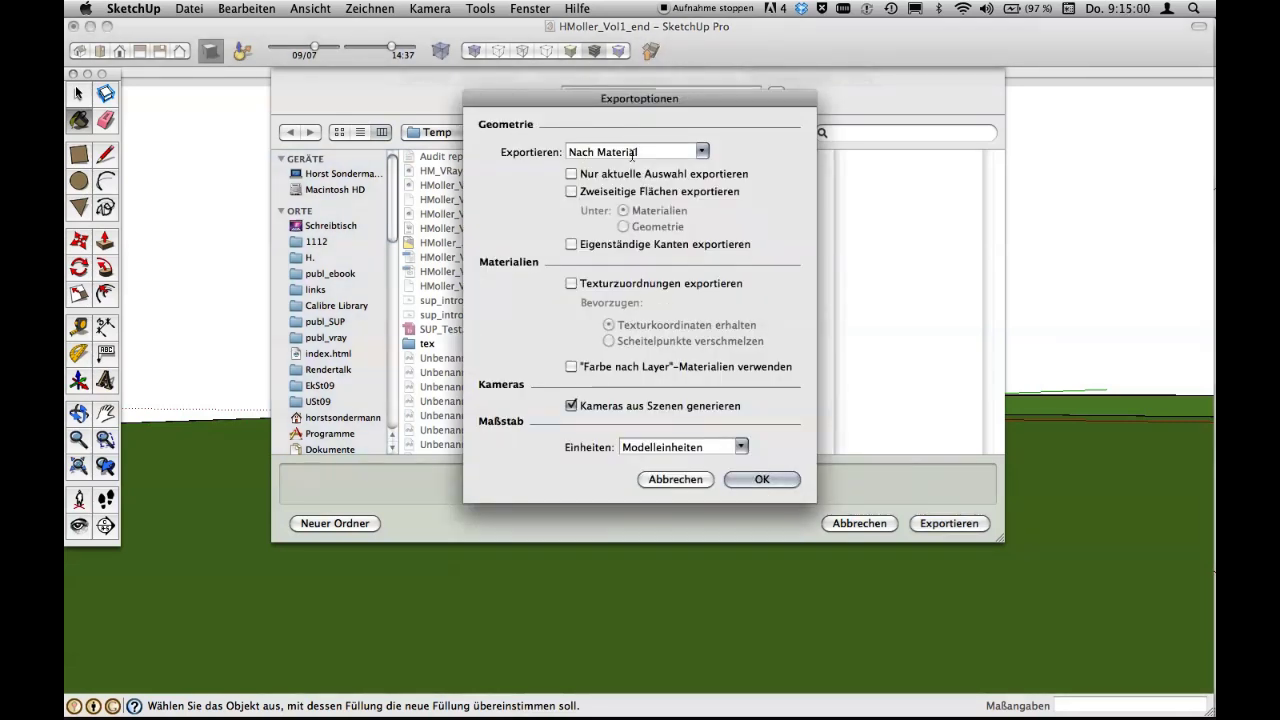
# Set the 3DS export to split by Nach Material with Modelleinheiten units, and confirm.
pyautogui.click(703, 152)
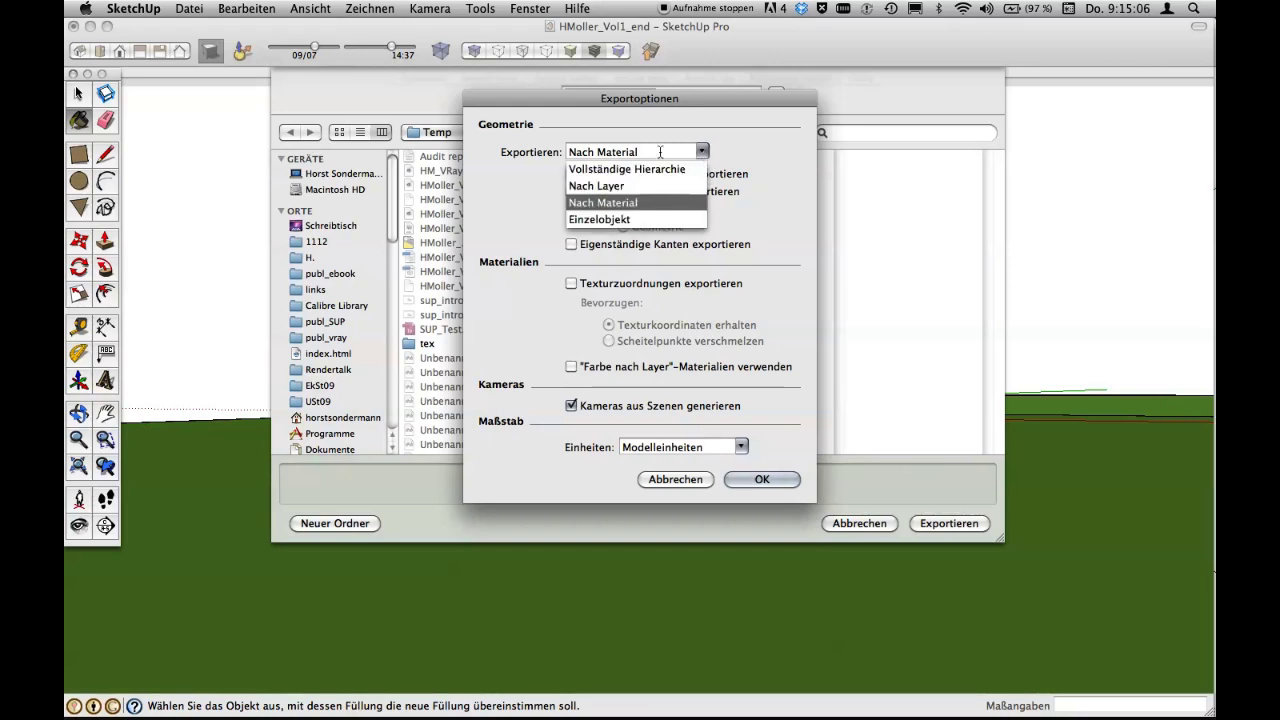
pyautogui.click(720, 153)
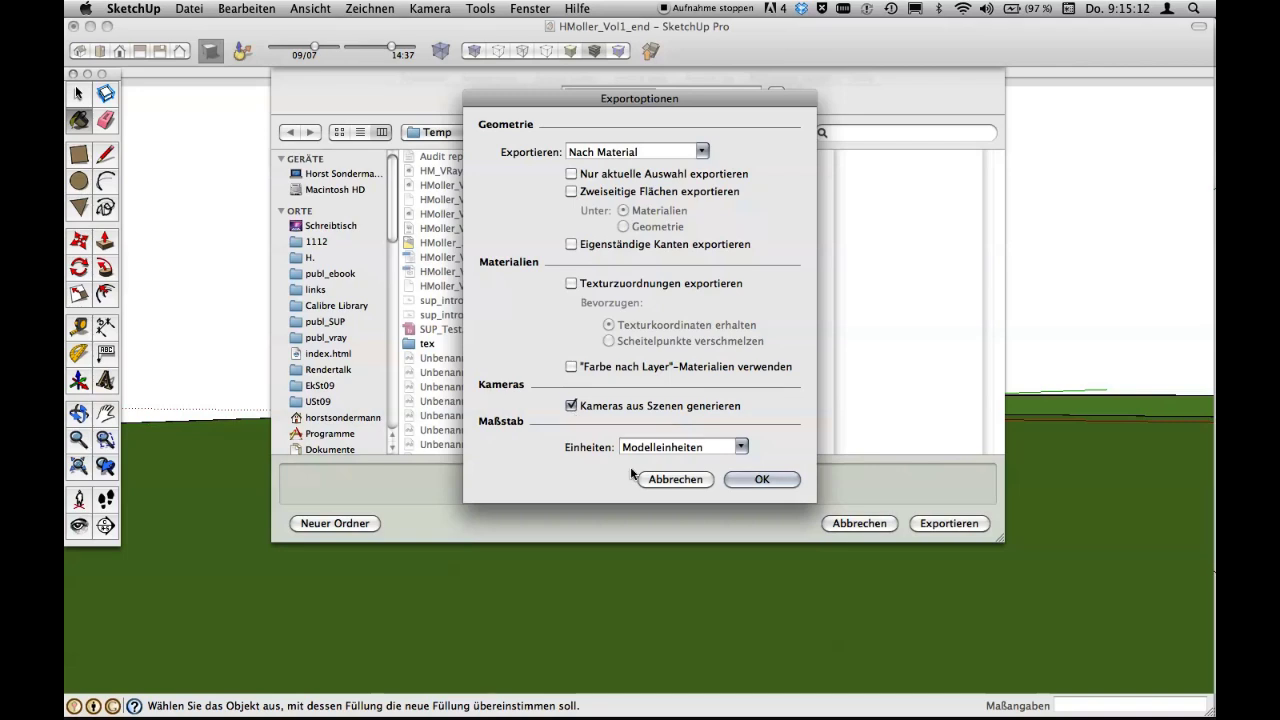
pyautogui.click(741, 448)
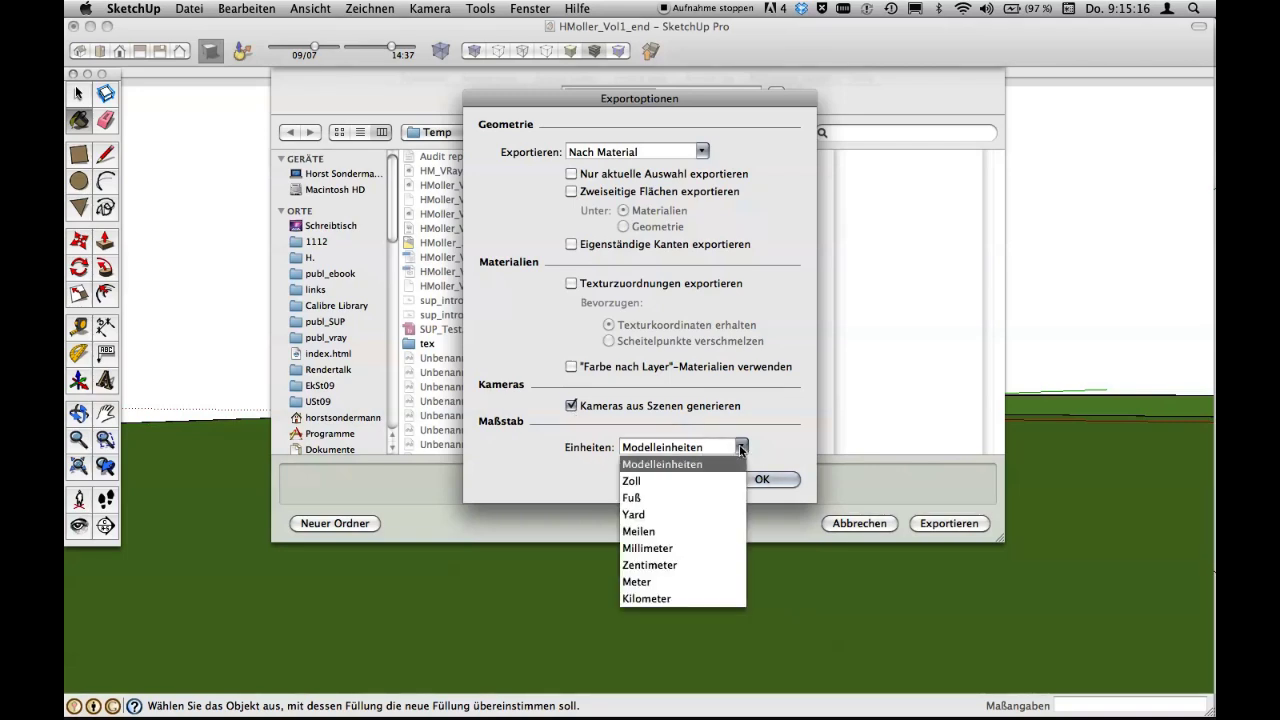
pyautogui.click(741, 448)
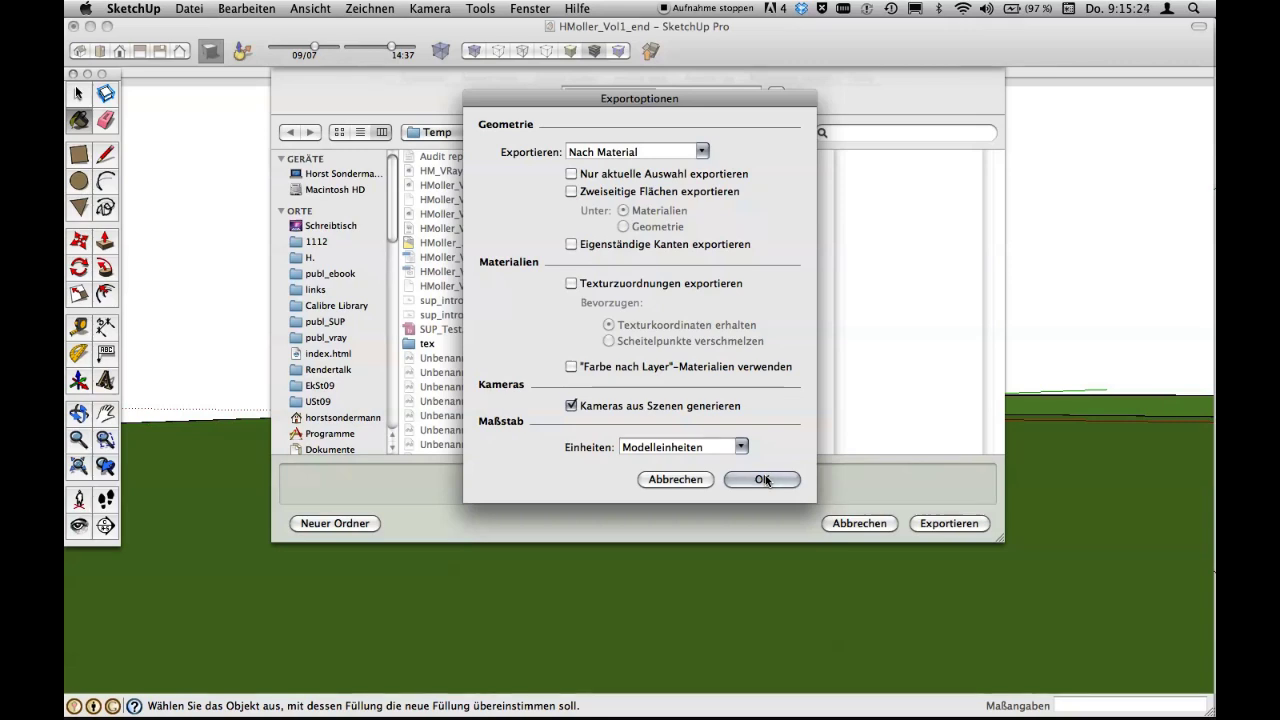
pyautogui.click(764, 481)
# Export the house as HMoller_Vol1_test.3ds in Temp, replacing the existing file.
pyautogui.click(657, 97)
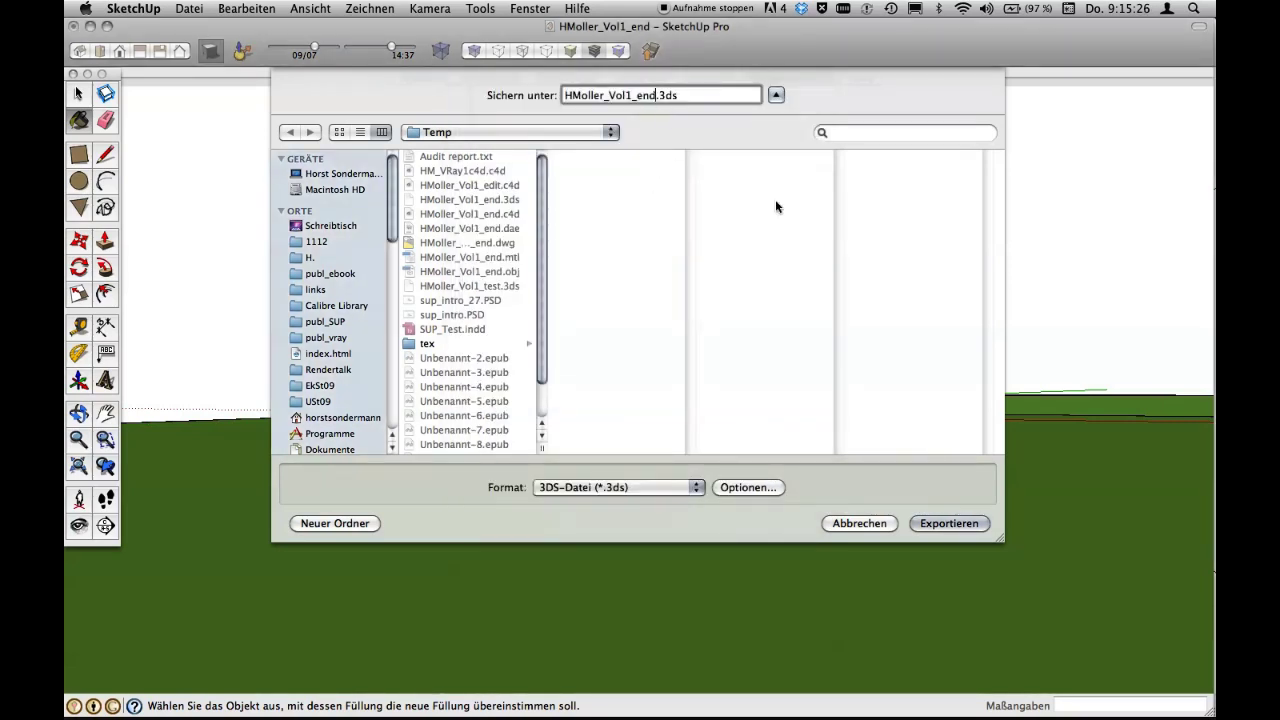
pyautogui.press('BackSpace')
pyautogui.press('BackSpace')
pyautogui.press('BackSpace')
pyautogui.write('te')
pyautogui.write('st')
pyautogui.press('Return')
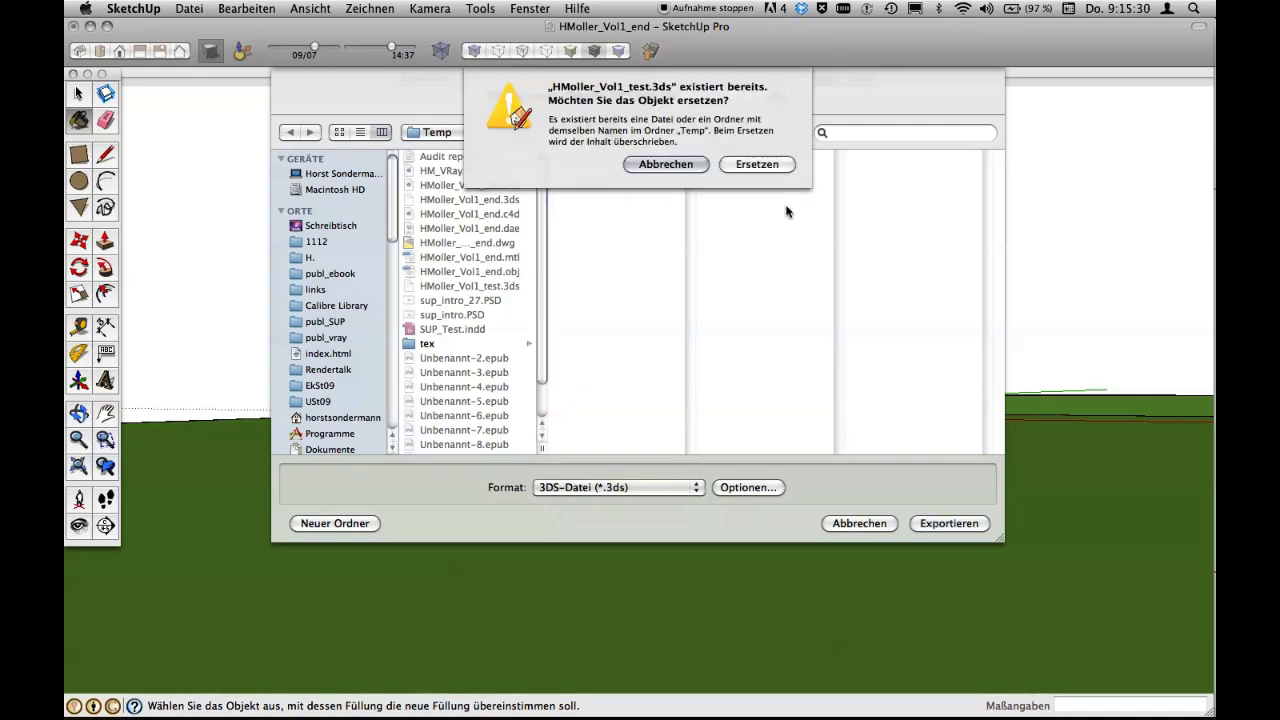
pyautogui.click(758, 165)
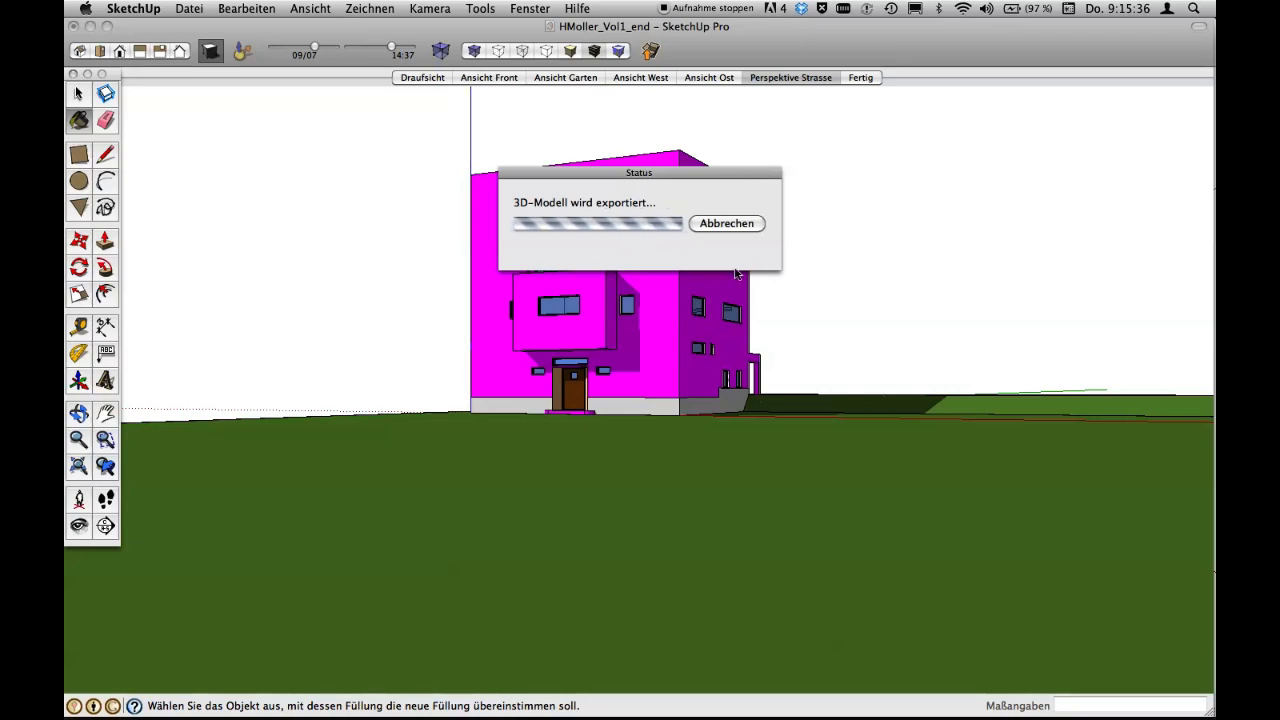
pyautogui.press('super+Tab')
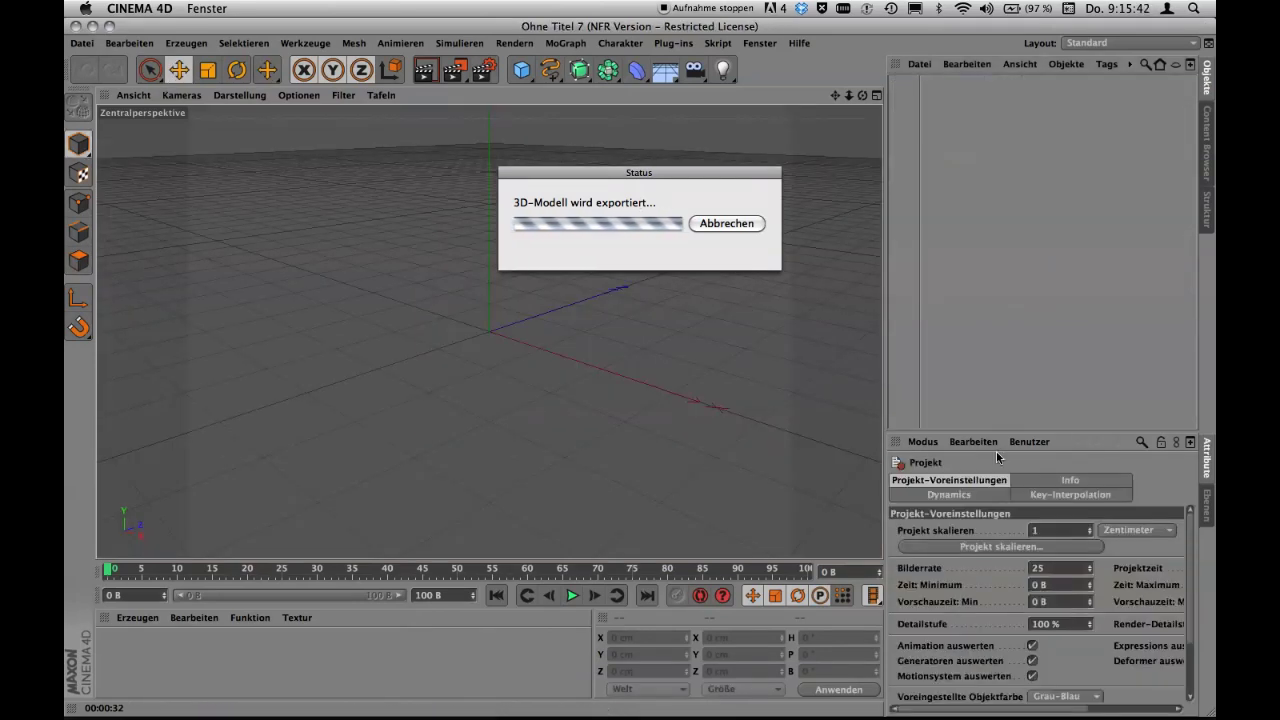
# Enlarge Cinema 4D's Attributes panel by moving the Objects/Attributes divider, then return to SketchUp.
pyautogui.moveTo(1041, 429); pyautogui.dragTo(1041, 341)
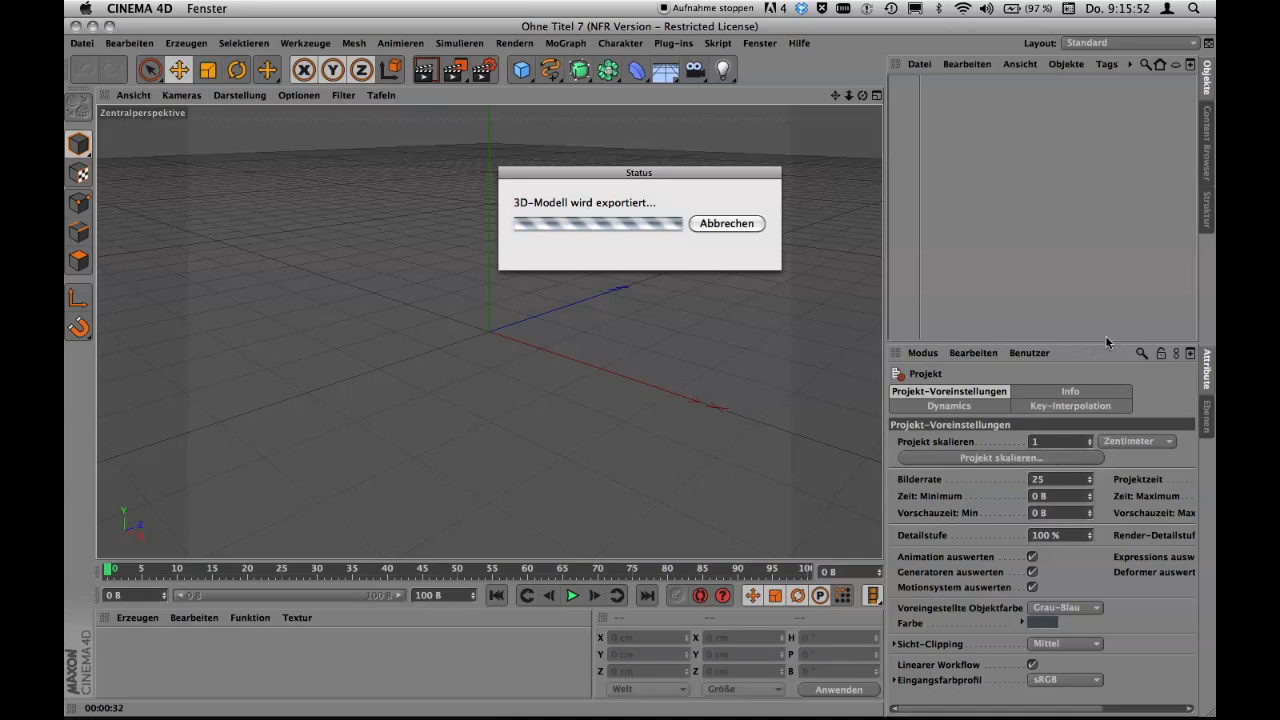
pyautogui.moveTo(1104, 347); pyautogui.dragTo(1090, 391)
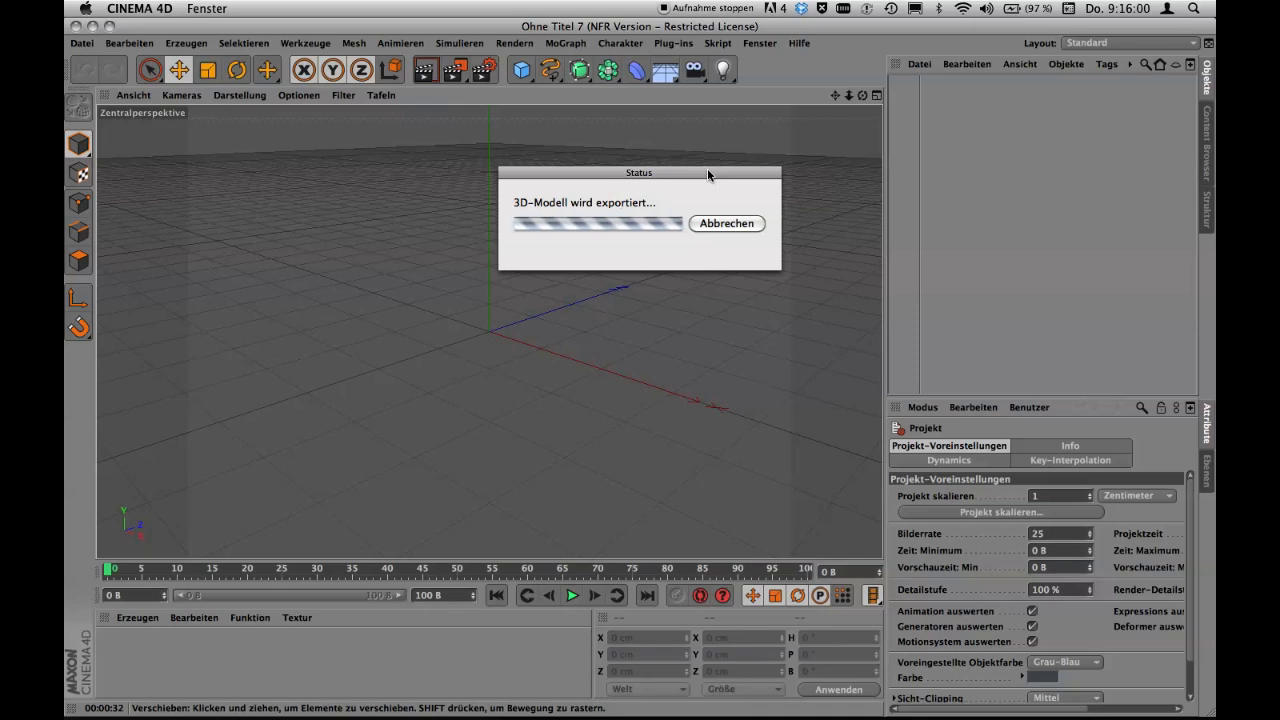
pyautogui.press('super+Tab')
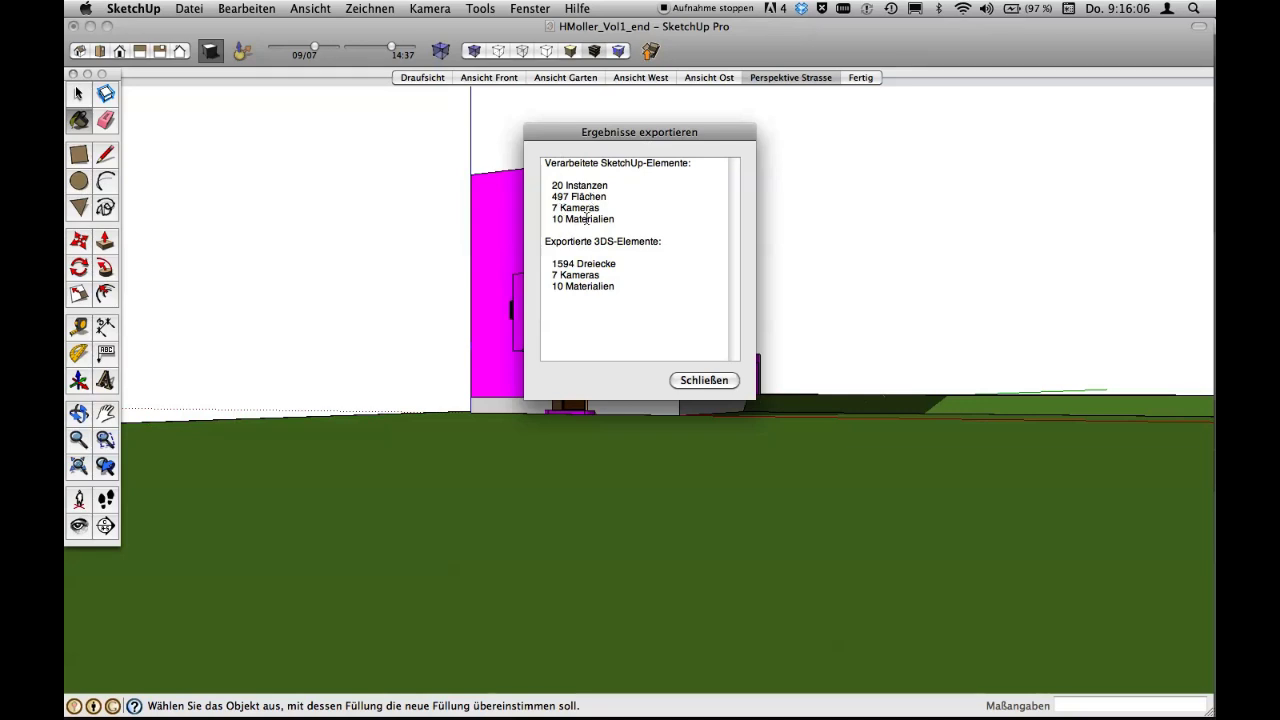
# Close the export summary and open HMoller_Vol1_test.3ds in Cinema 4D with default 3D Studio import settings.
pyautogui.click(726, 379)
pyautogui.press('super+Tab')
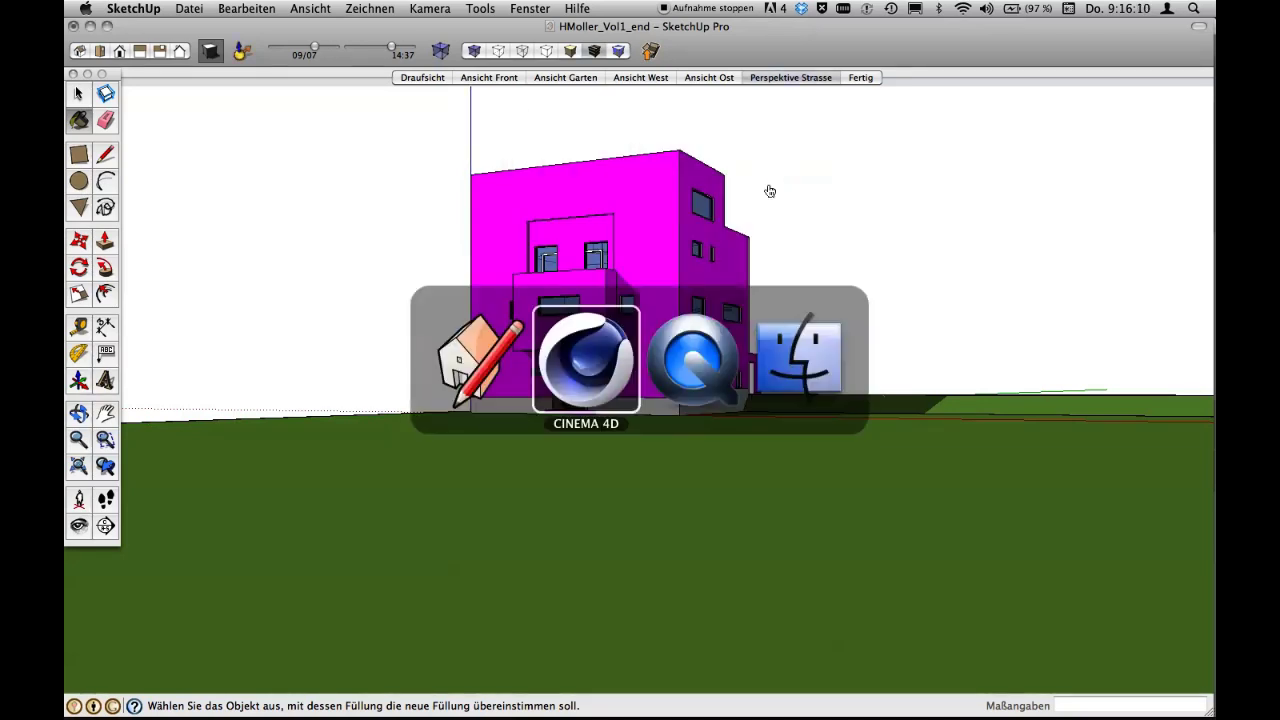
pyautogui.click(81, 43)
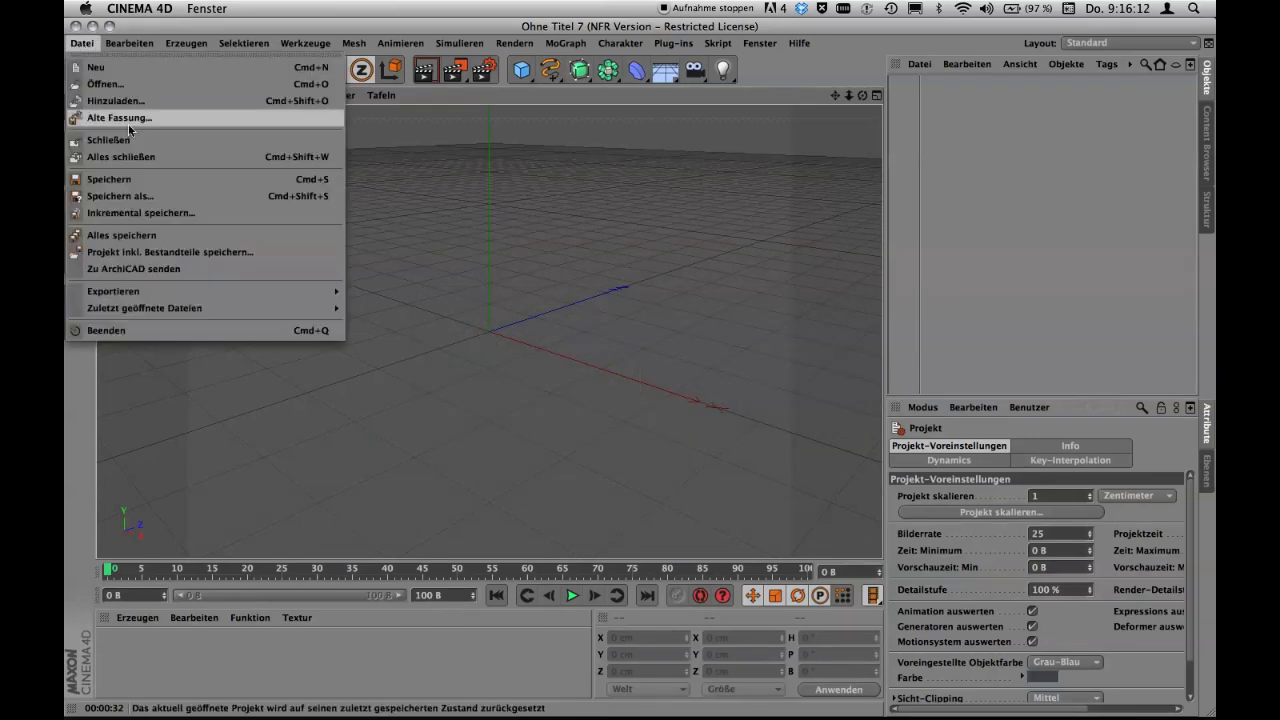
pyautogui.click(128, 101)
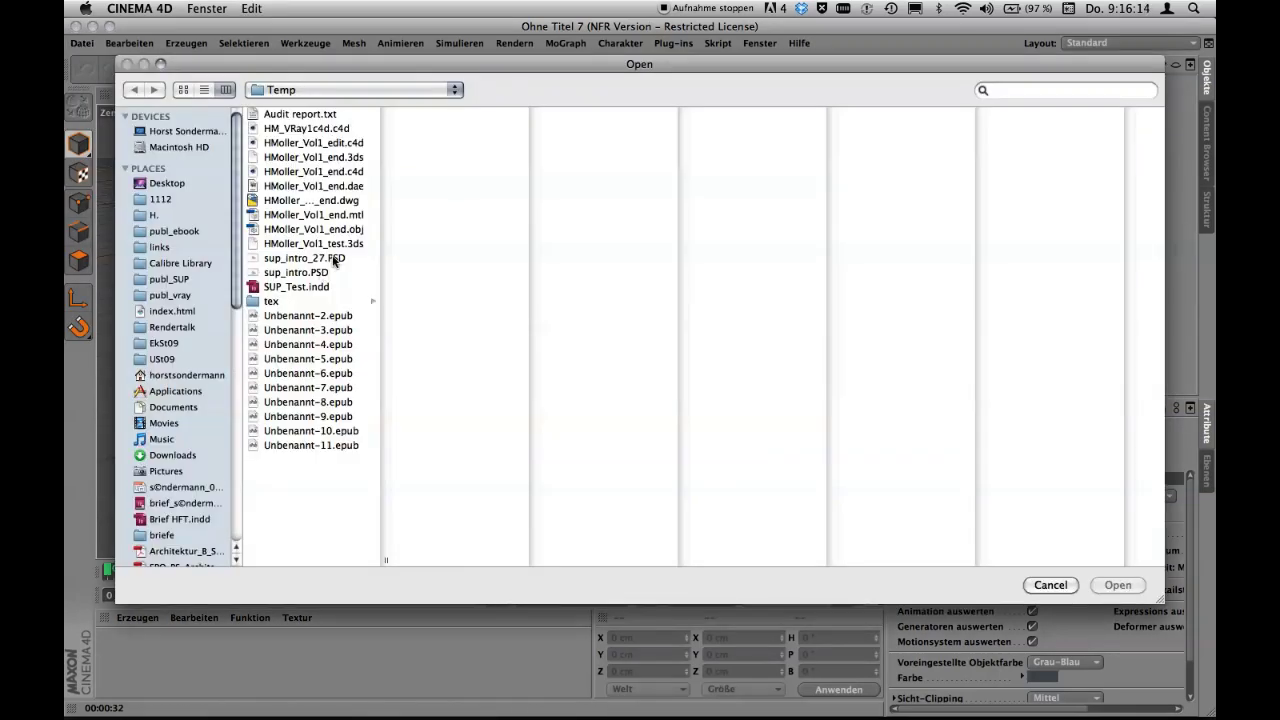
pyautogui.click(318, 243)
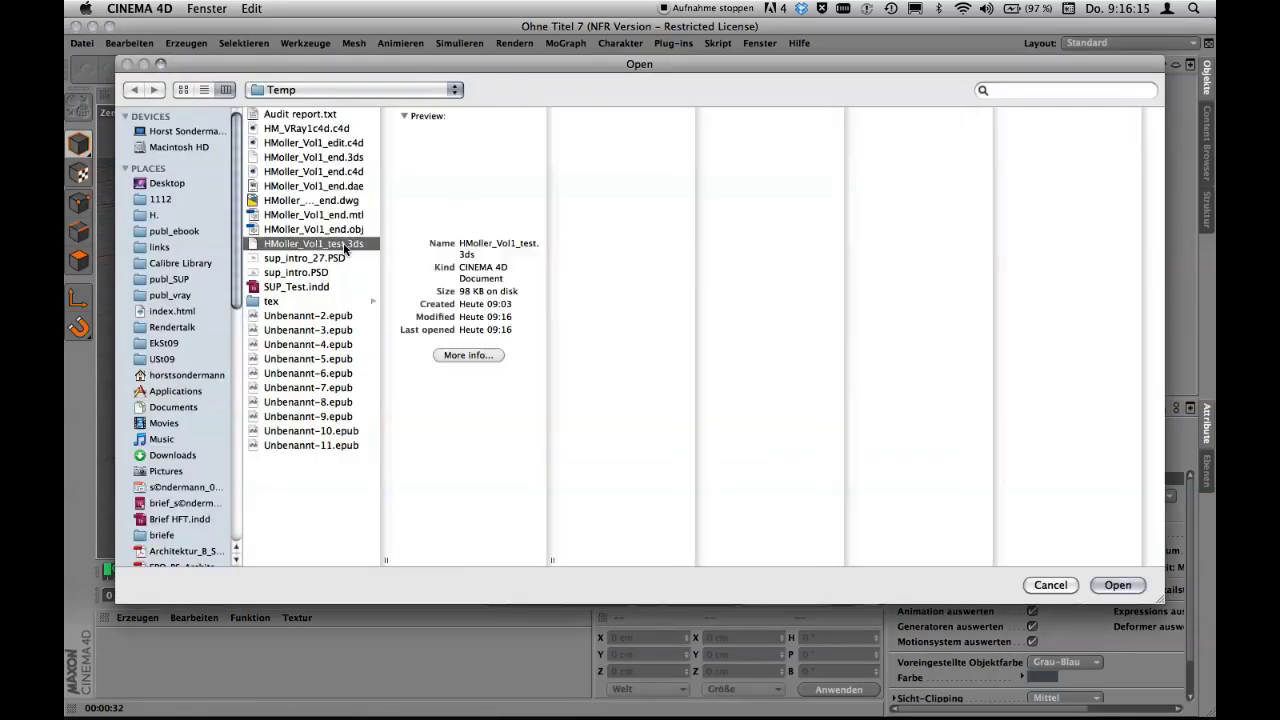
pyautogui.click(1105, 586)
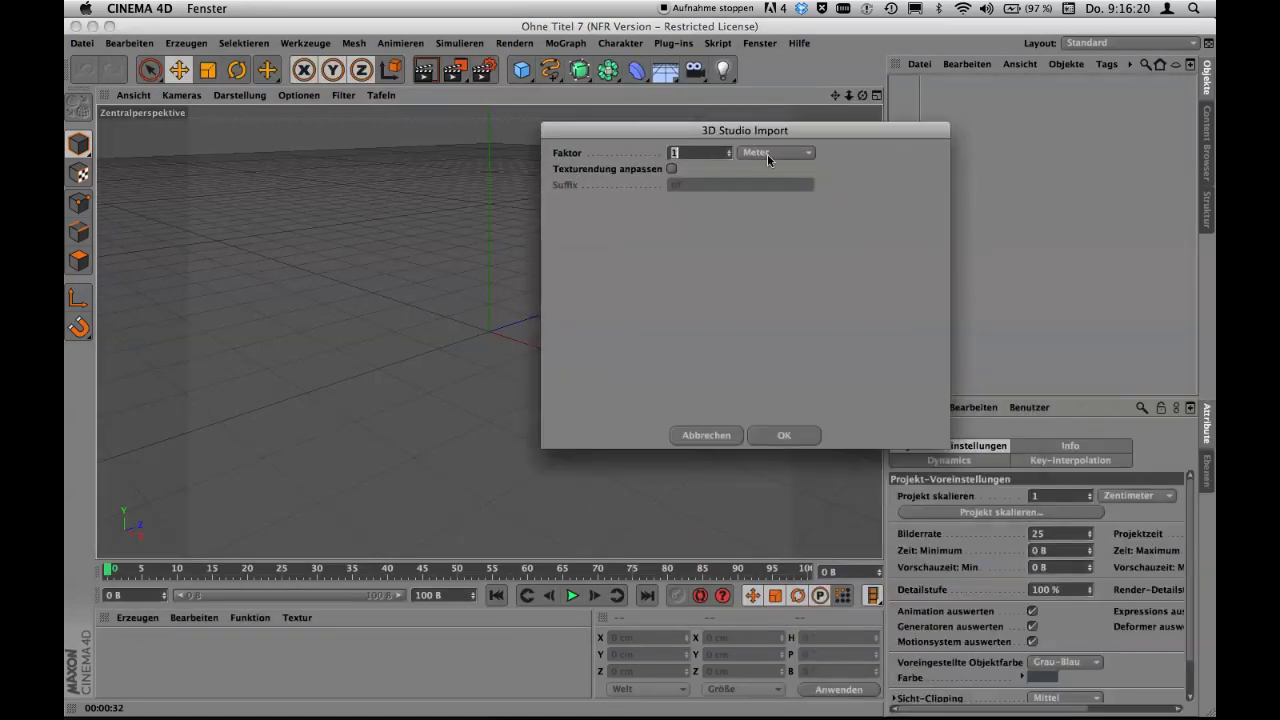
pyautogui.click(784, 433)
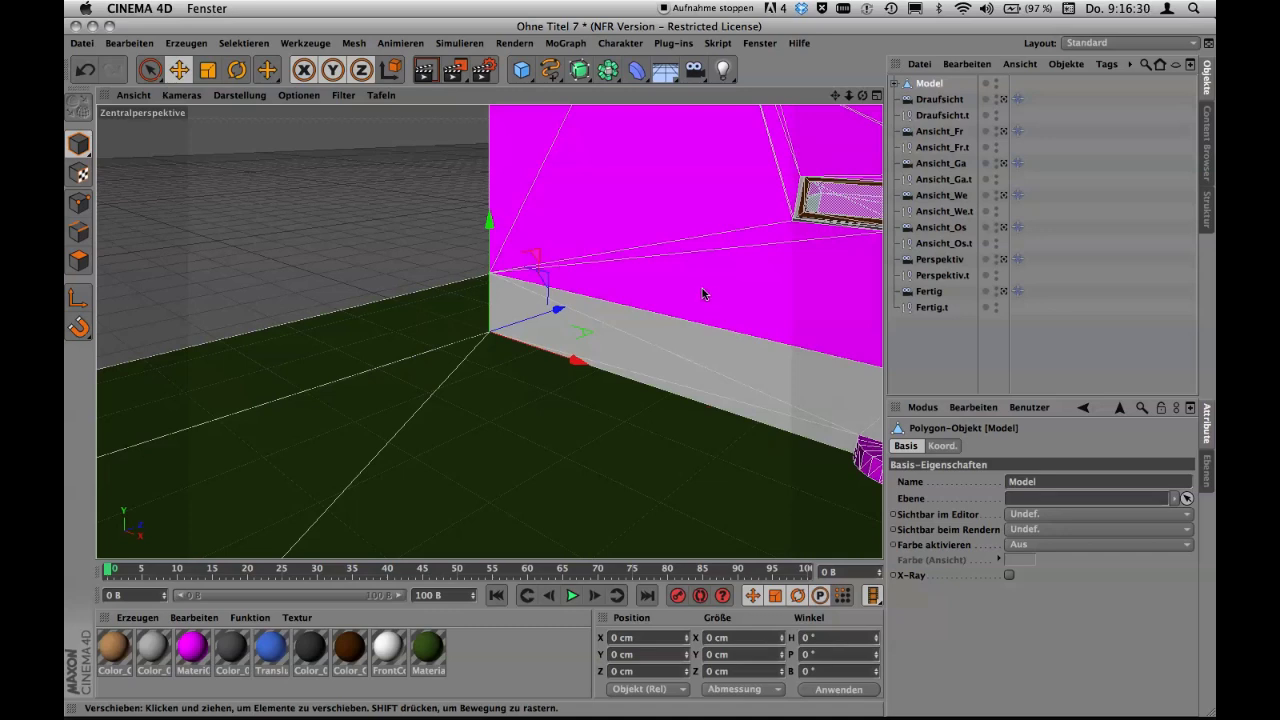
# Orbit around the imported house, then look through the Perspektiv camera.
pyautogui.scroll(-2, 702, 292)
pyautogui.scroll(-3, 702, 292)
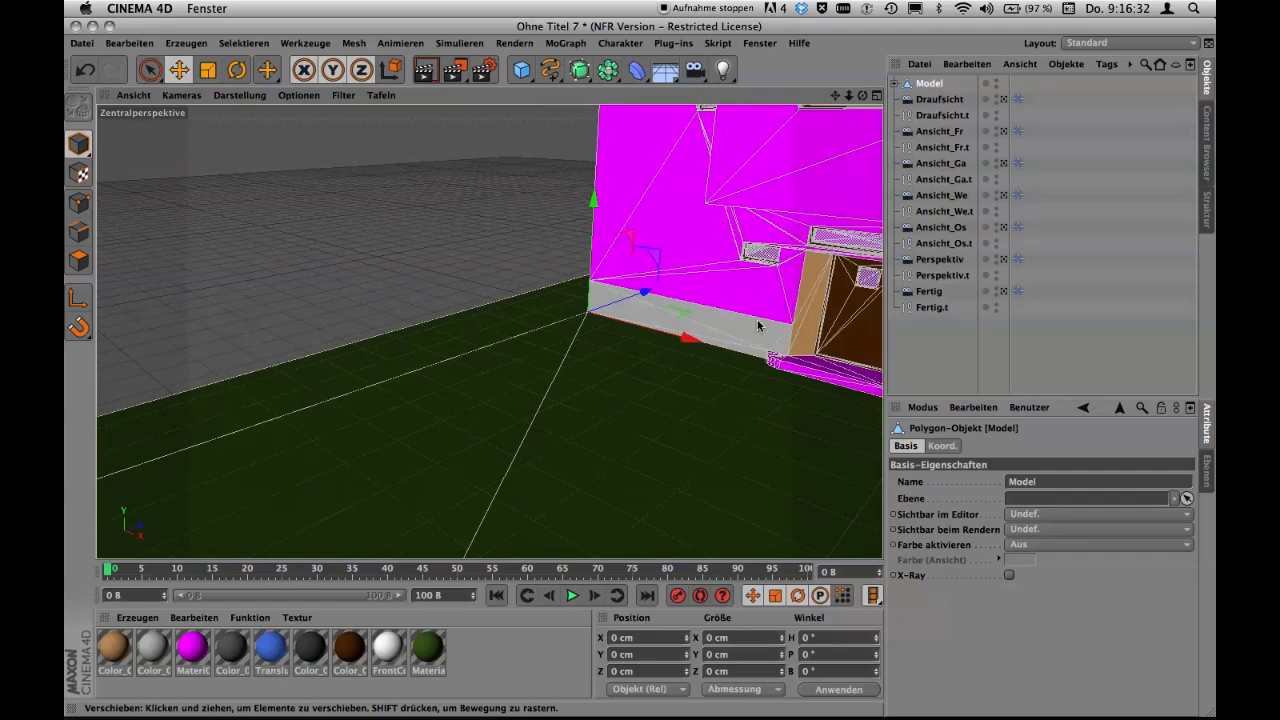
pyautogui.keyDown('alt'); pyautogui.moveTo(758, 325); pyautogui.dragTo(493, 303, button='middle'); pyautogui.keyUp('alt')
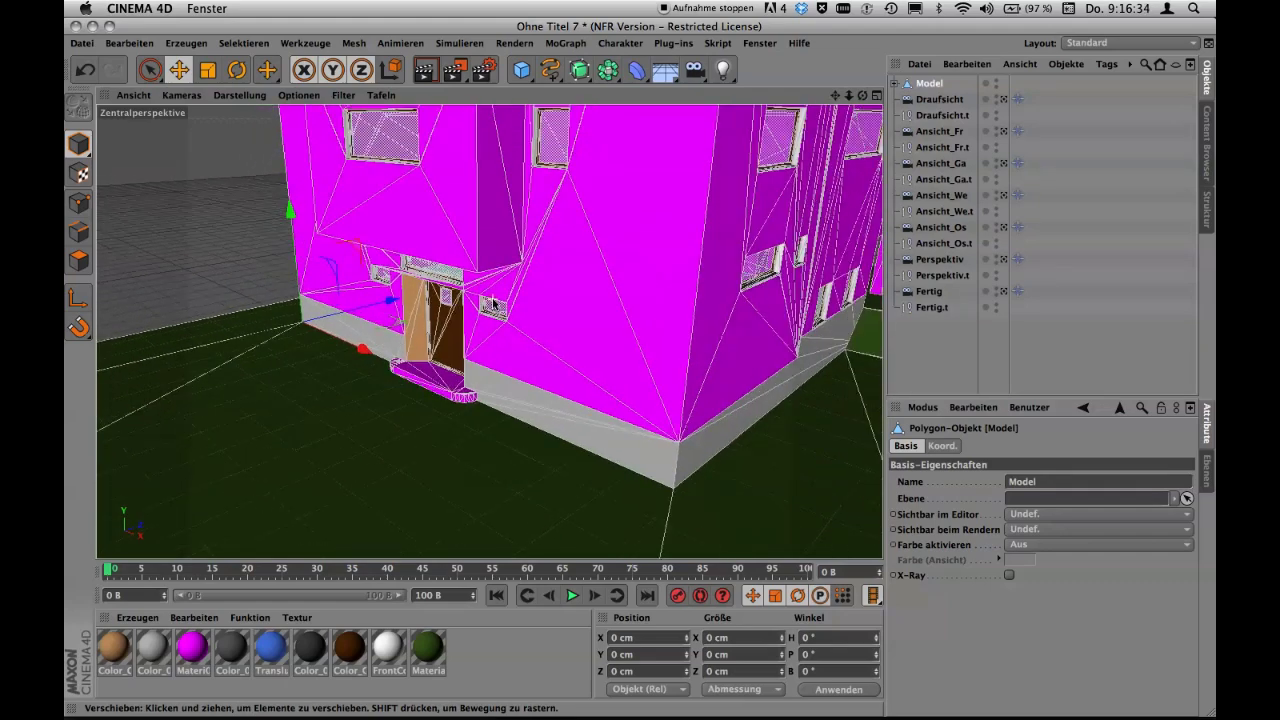
pyautogui.moveTo(493, 303)
pyautogui.keyDown('alt'); pyautogui.mouseDown()
pyautogui.moveTo(650, 305)
pyautogui.moveTo(614, 209)
pyautogui.moveTo(628, 280)
pyautogui.moveTo(735, 272)
pyautogui.mouseUp(); pyautogui.keyUp('alt')
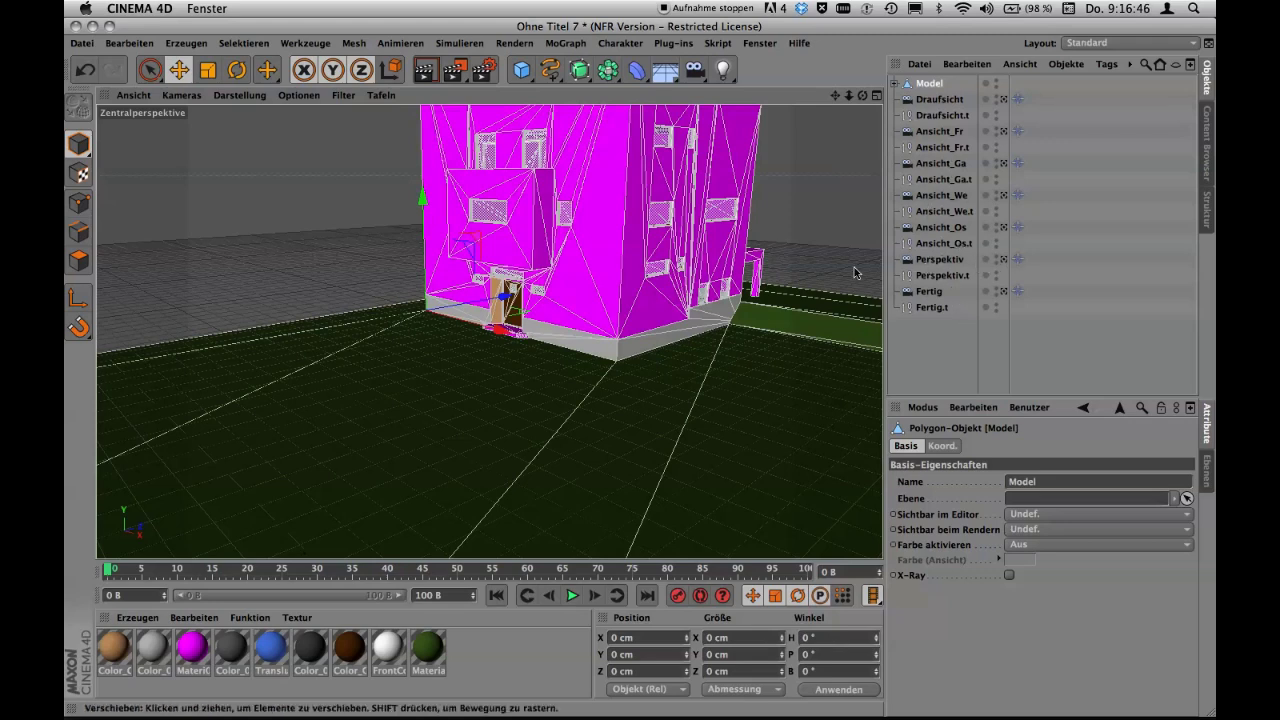
pyautogui.click(1004, 260)
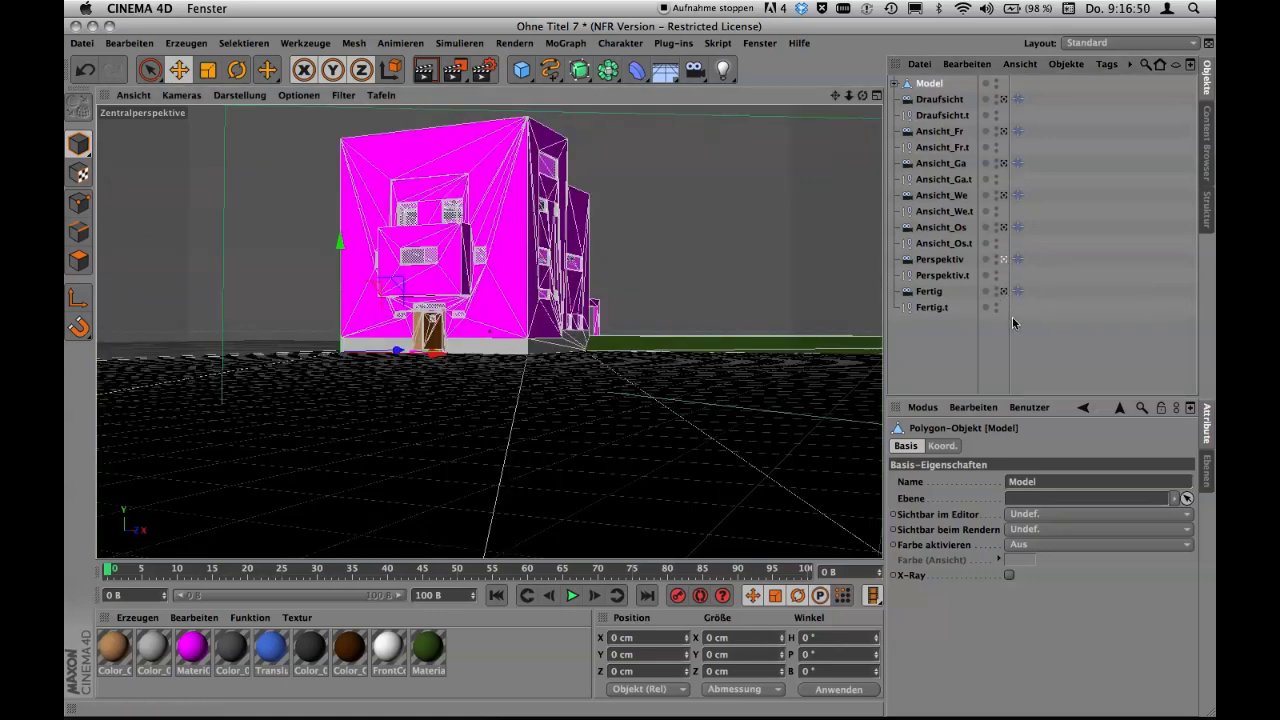
# Delete all imported cameras from Draufsicht to Fertig.t except Perspektiv.
pyautogui.click(935, 100)
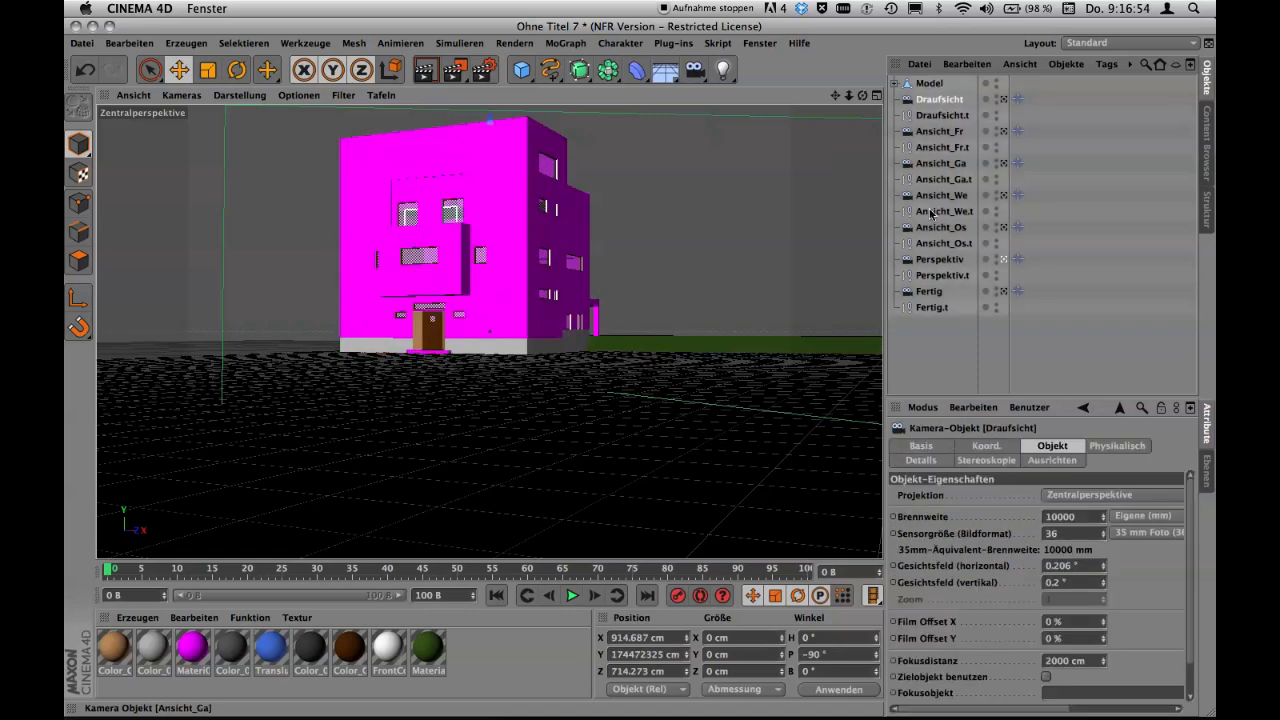
pyautogui.keyDown('shift'); pyautogui.click(933, 307); pyautogui.keyUp('shift')
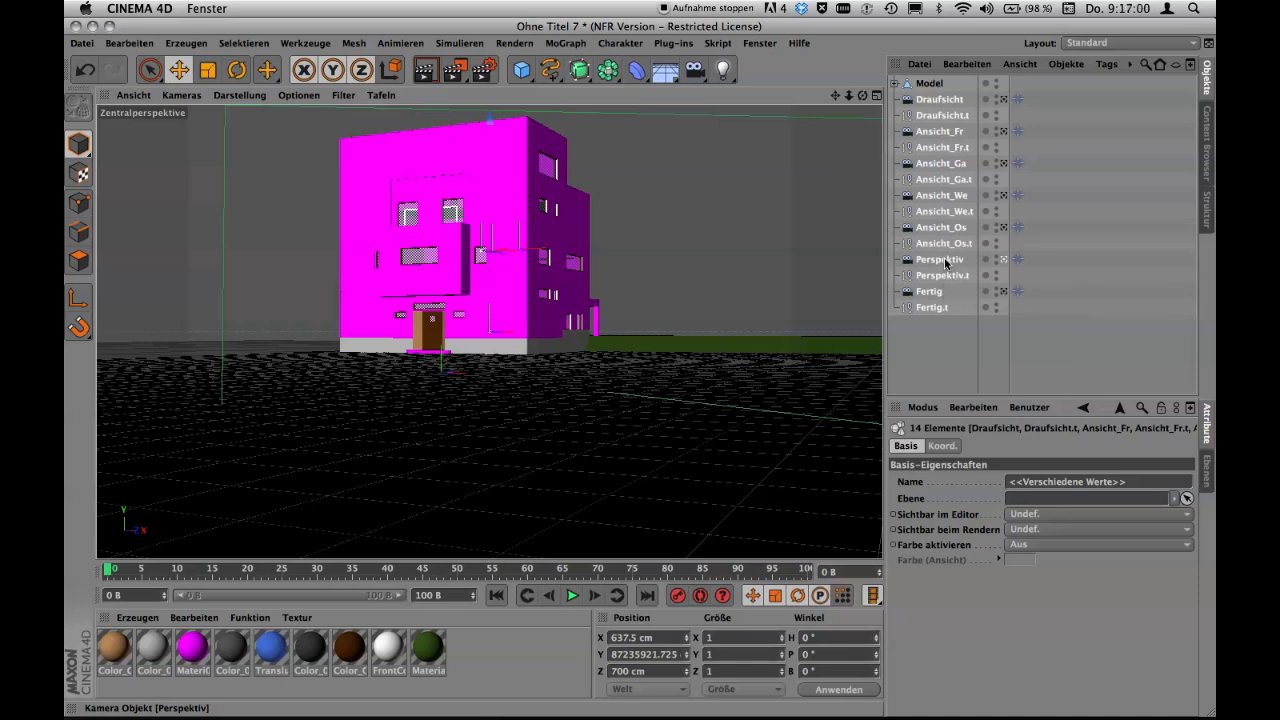
pyautogui.keyDown('ctrl'); pyautogui.click(943, 260); pyautogui.keyUp('ctrl')
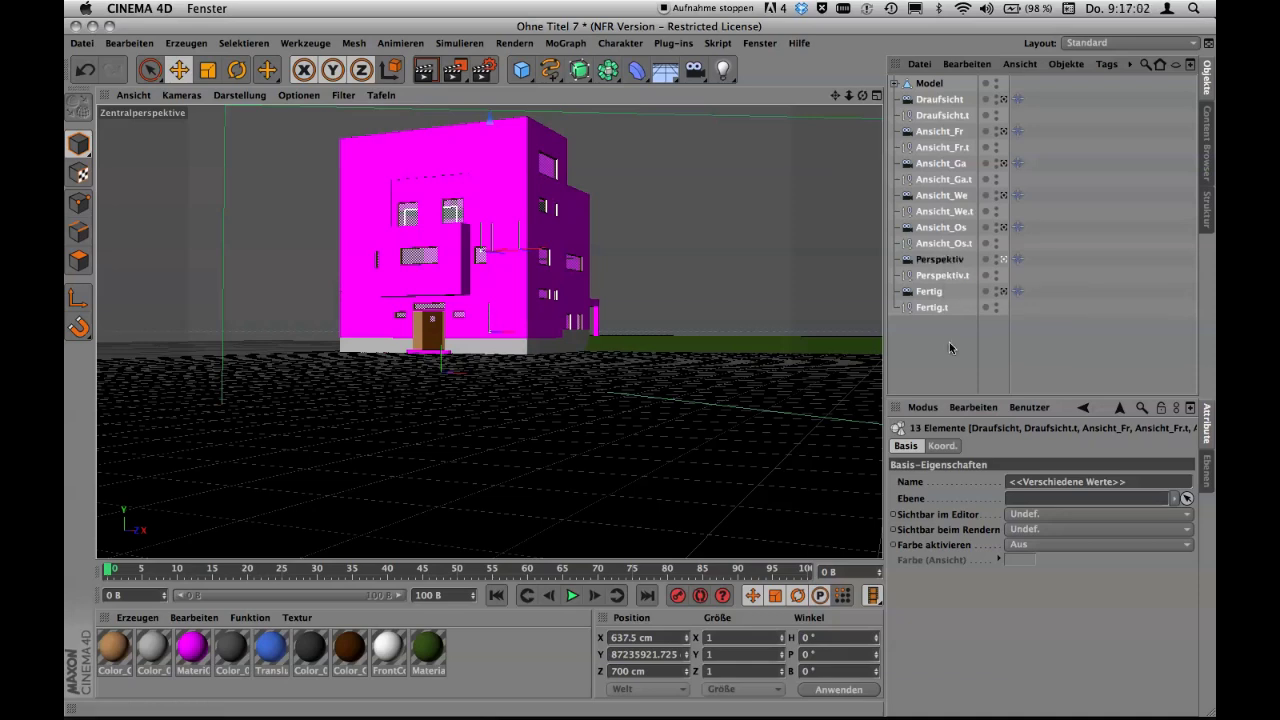
pyautogui.press('Delete')
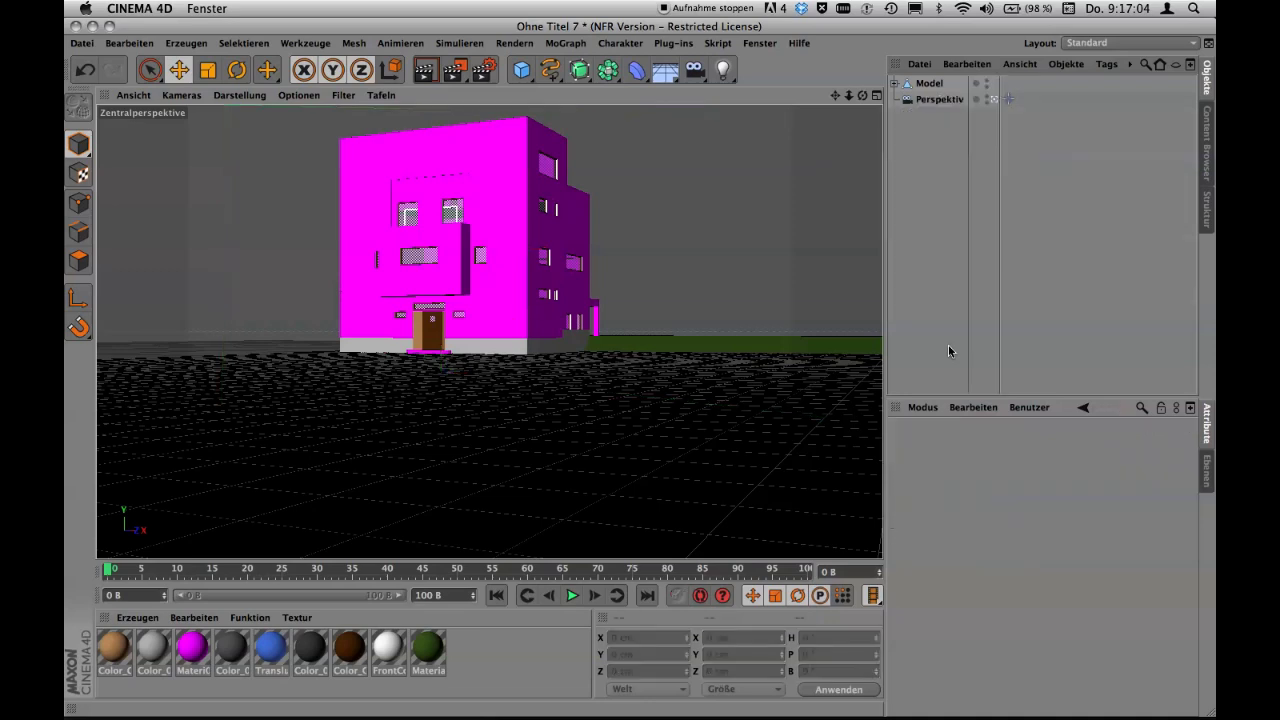
# Remove the Perspektiv camera's tag and begin renaming the camera.
pyautogui.click(1008, 99)
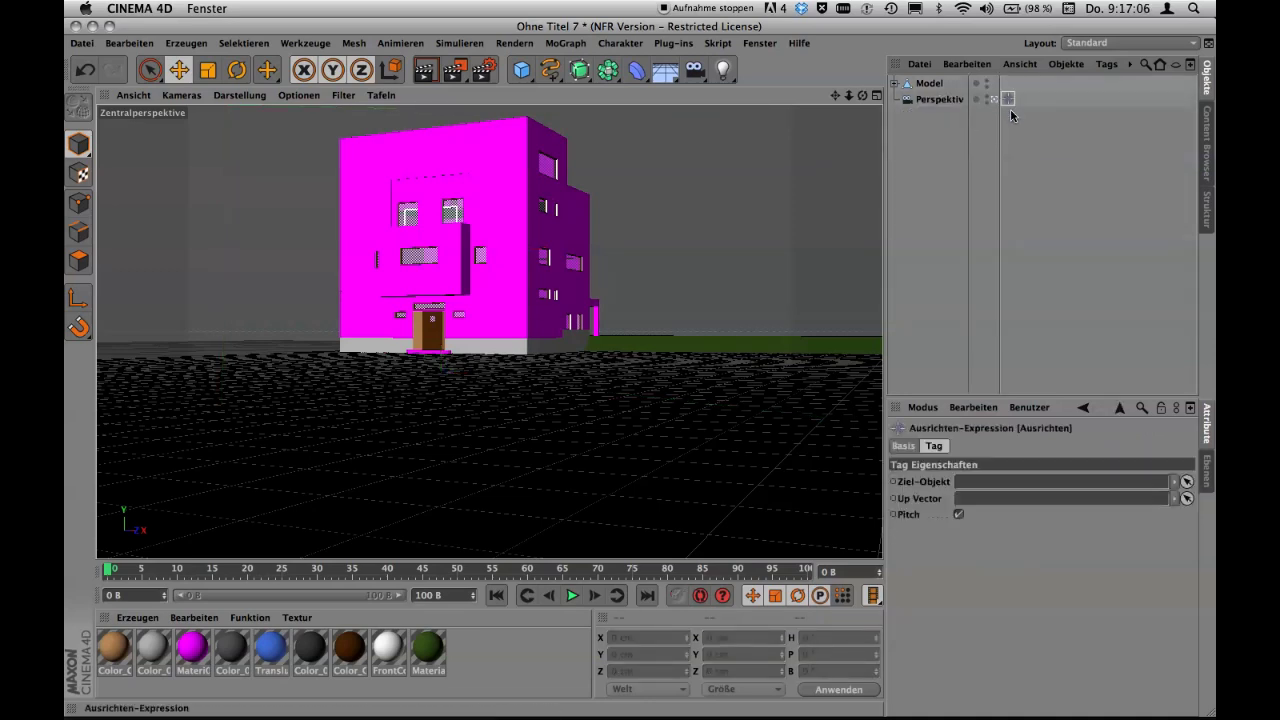
pyautogui.press('Delete')
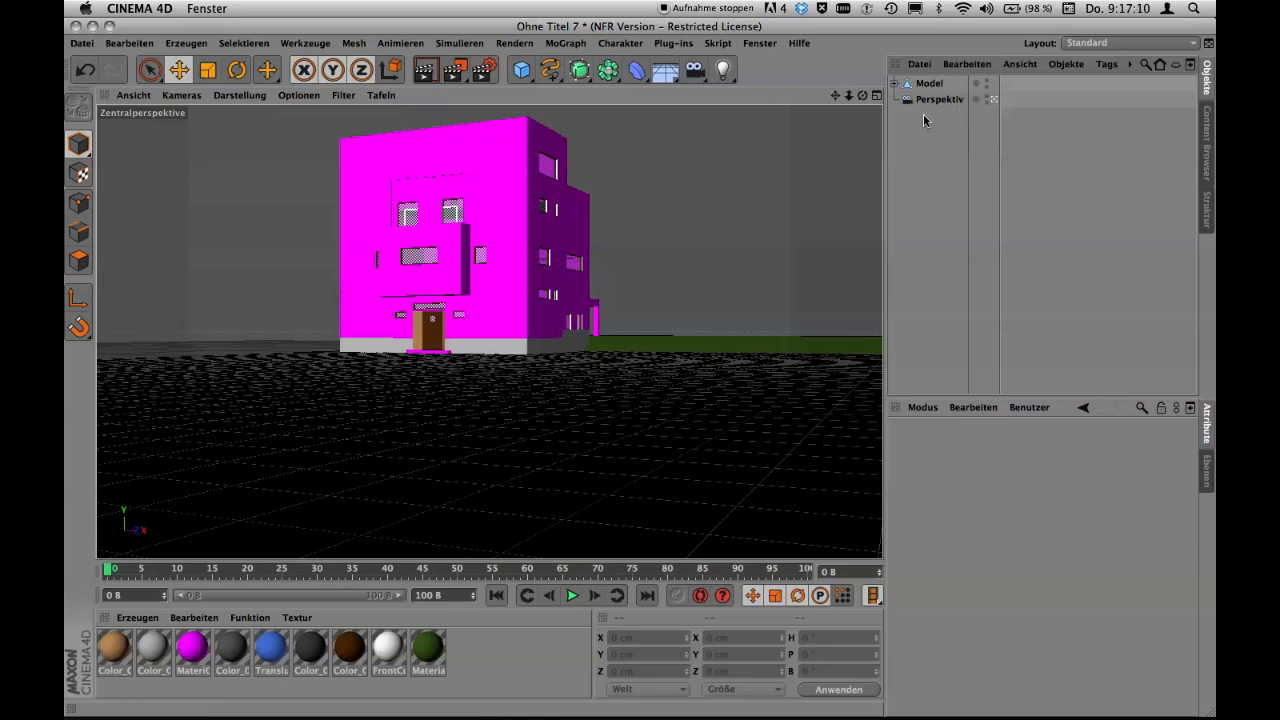
pyautogui.doubleClick(921, 100)
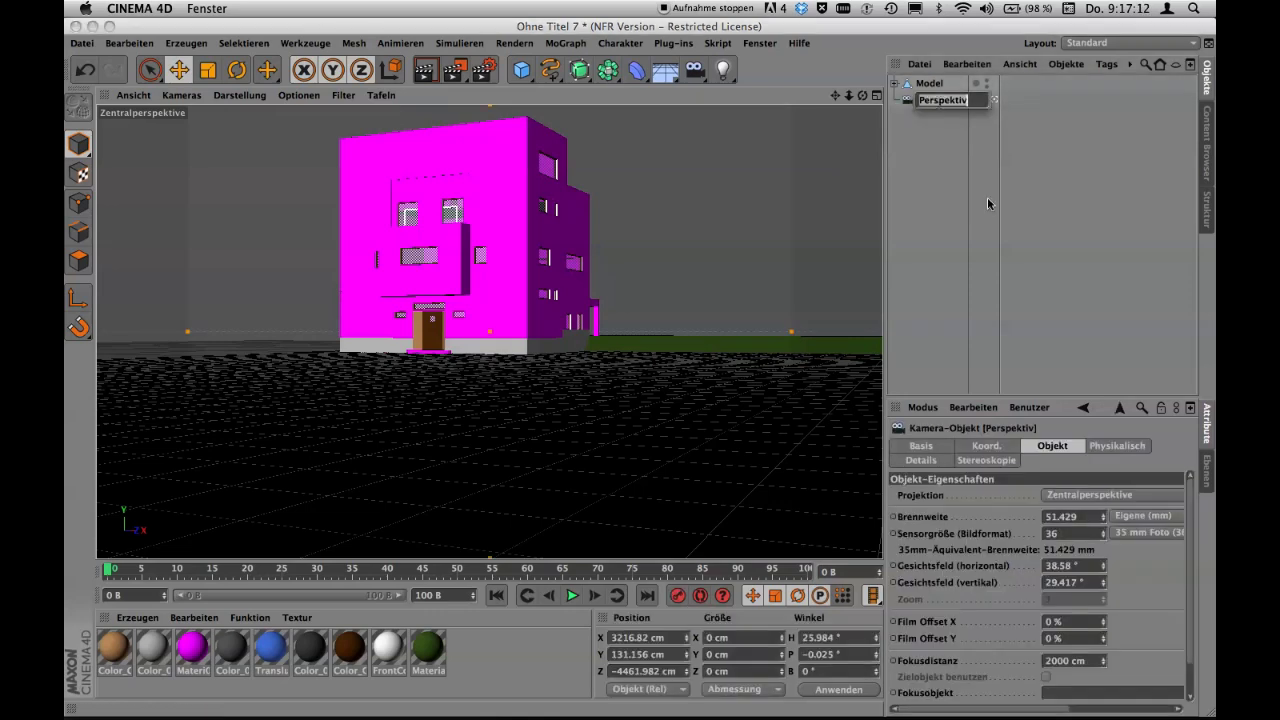
# Name the camera Kamera, then expand Model and its Translucen material group.
pyautogui.write('Kamera')
pyautogui.press('Return')
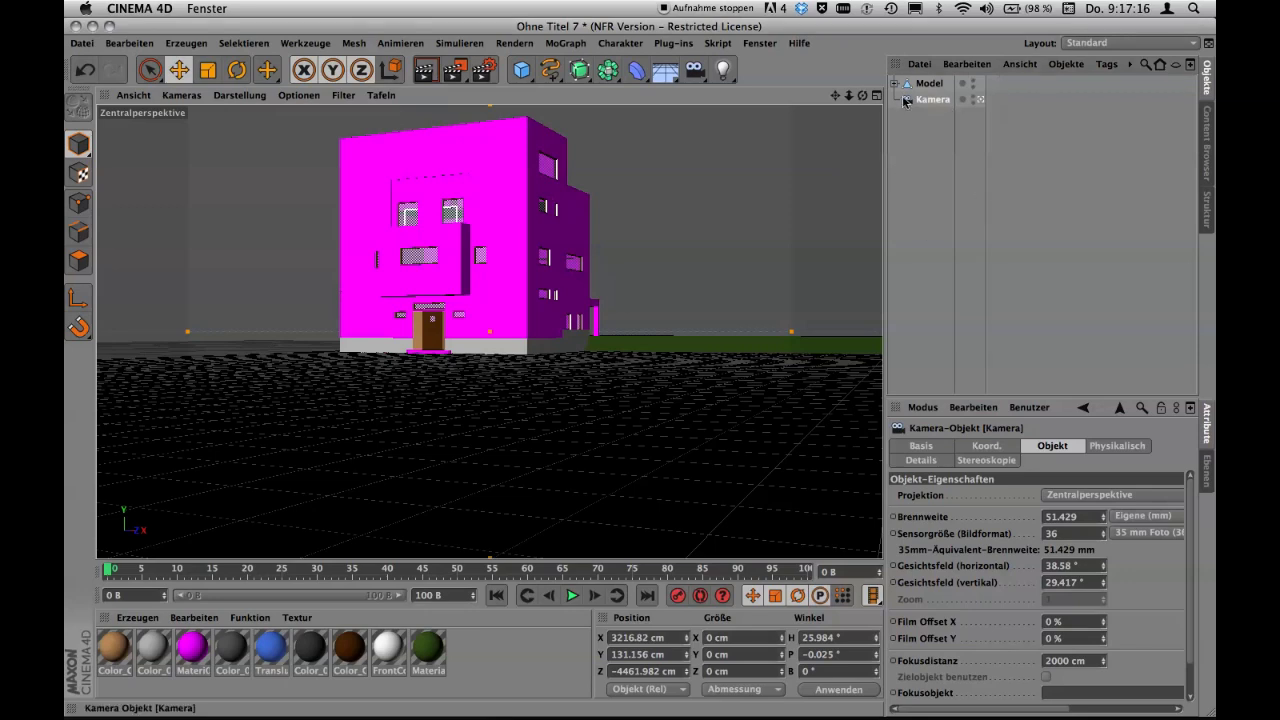
pyautogui.click(895, 83)
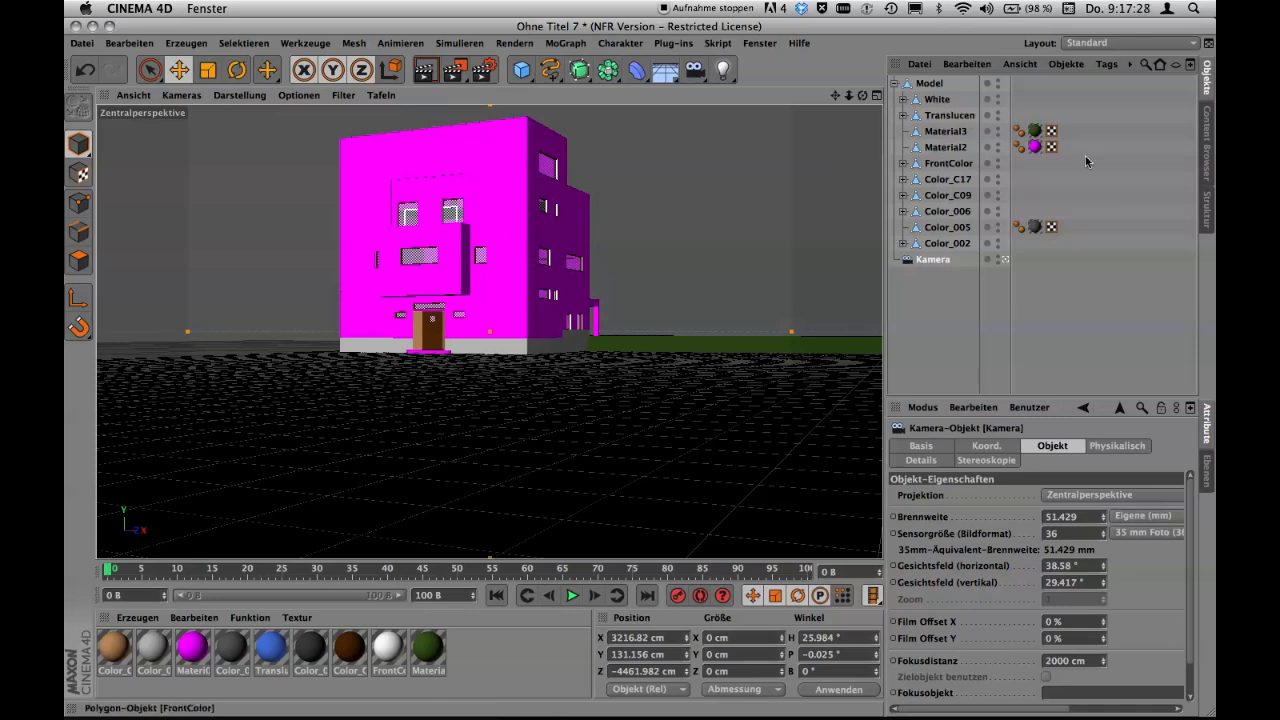
pyautogui.click(903, 115)
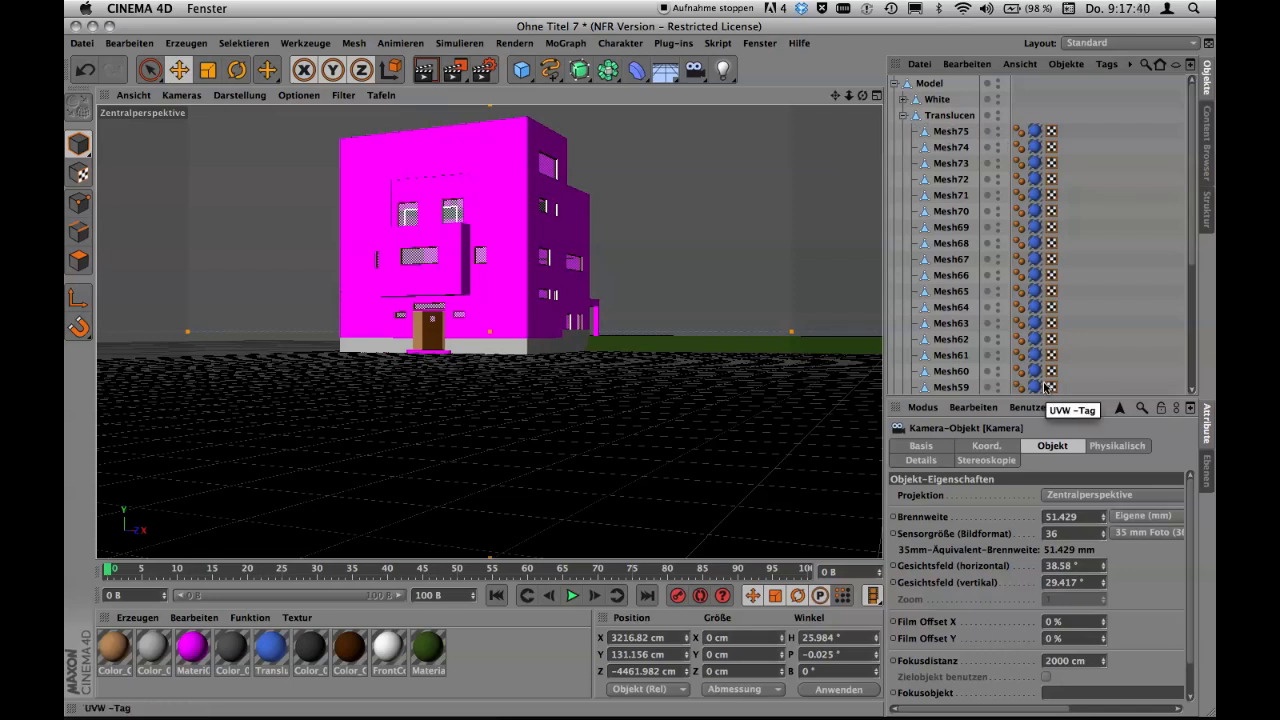
# Select every object using the Transluc material and merge them into Mesh75.1.
pyautogui.click(268, 652)
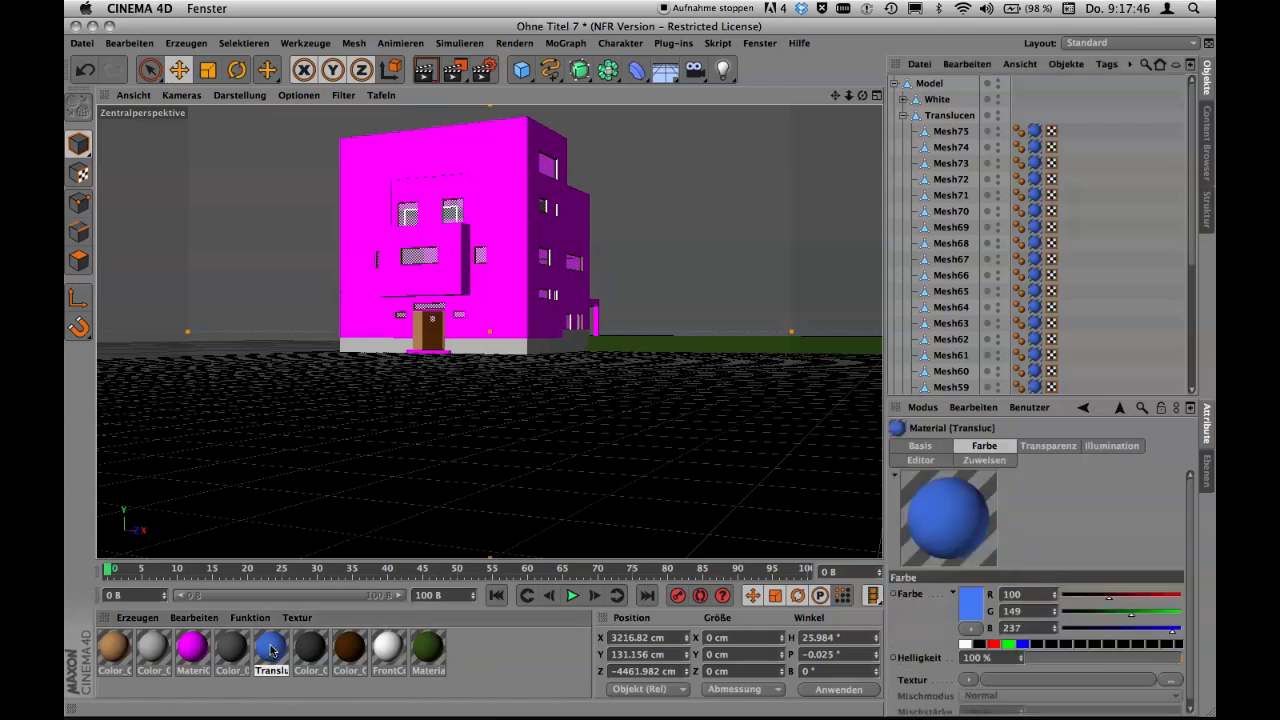
pyautogui.rightClick(270, 651)
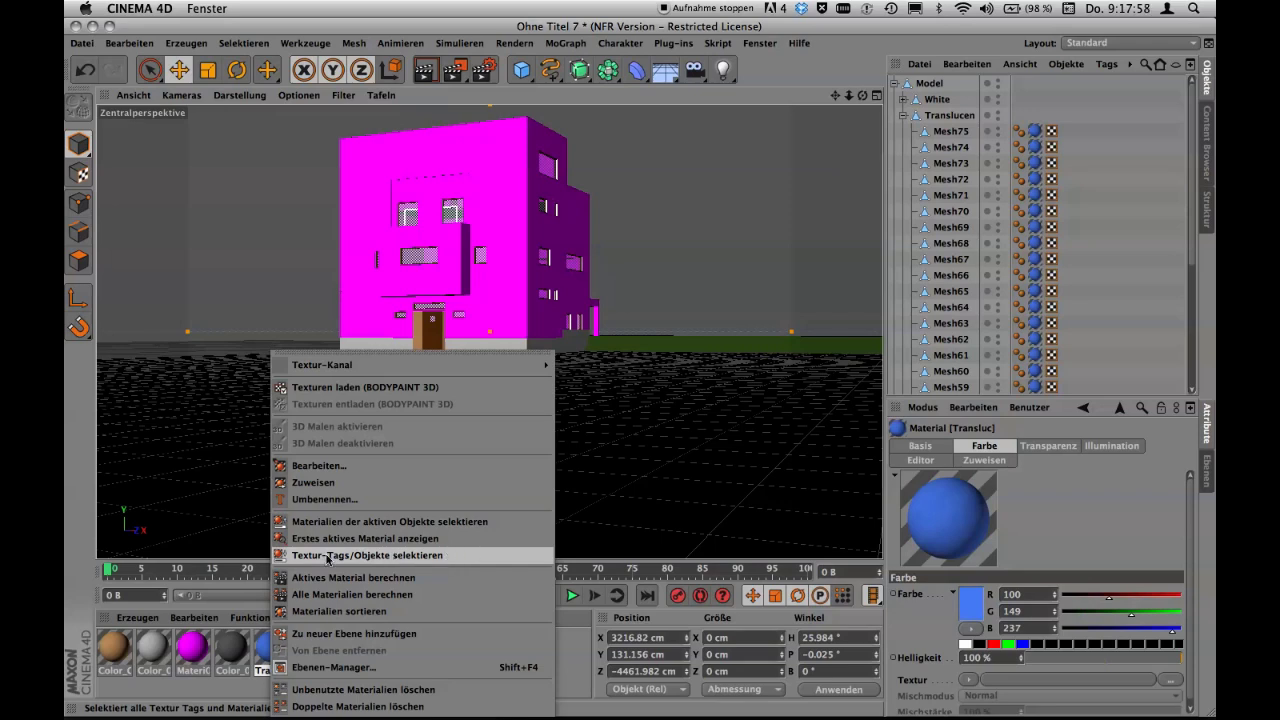
pyautogui.click(447, 555)
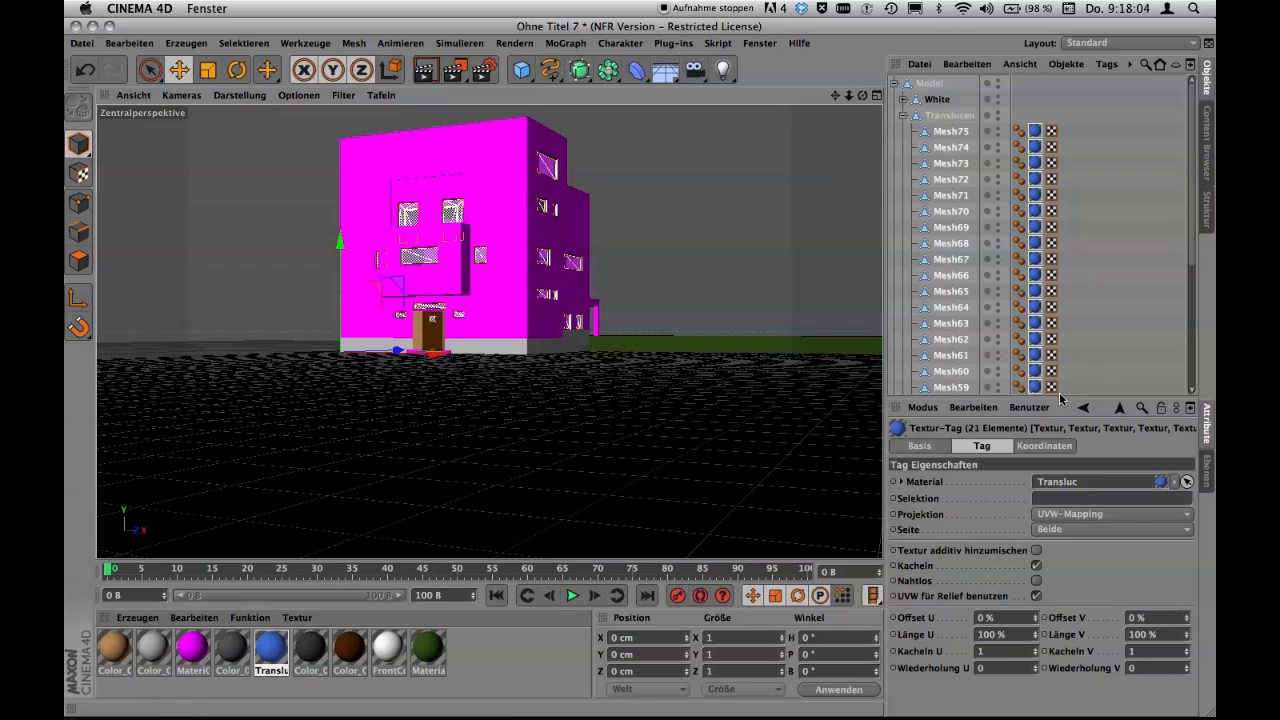
pyautogui.moveTo(1060, 396); pyautogui.dragTo(1040, 532)
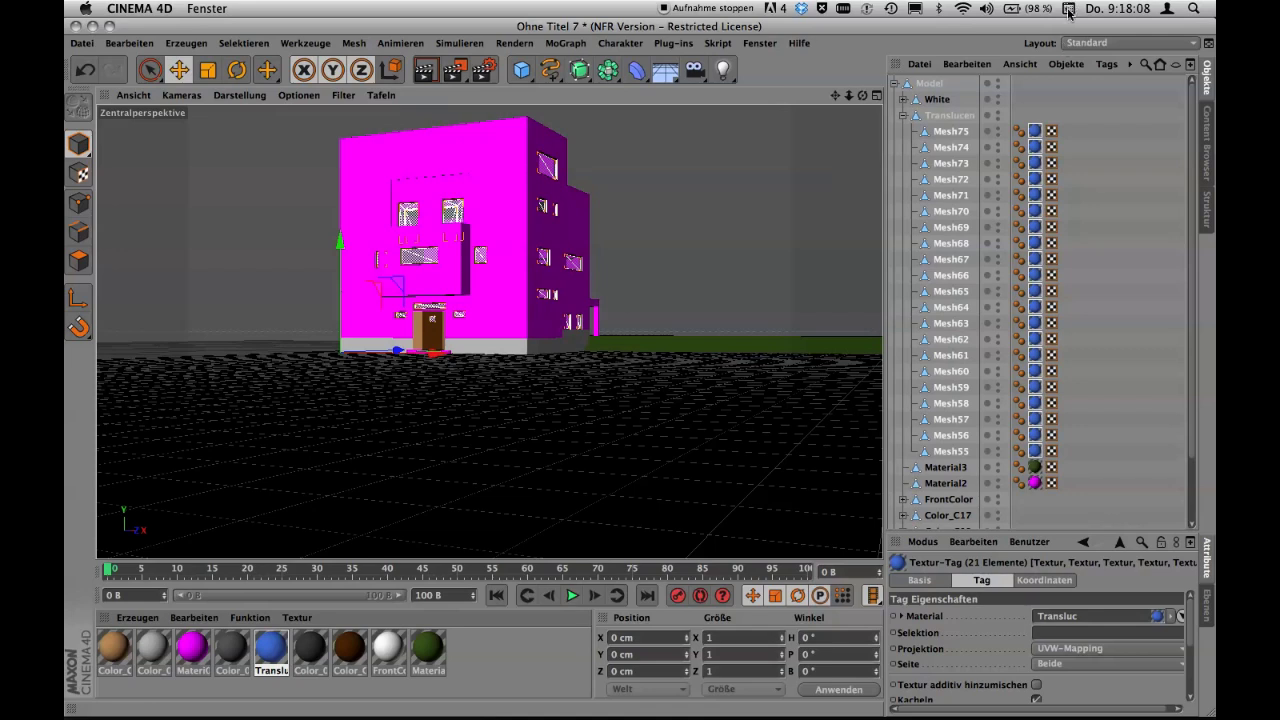
pyautogui.click(1070, 66)
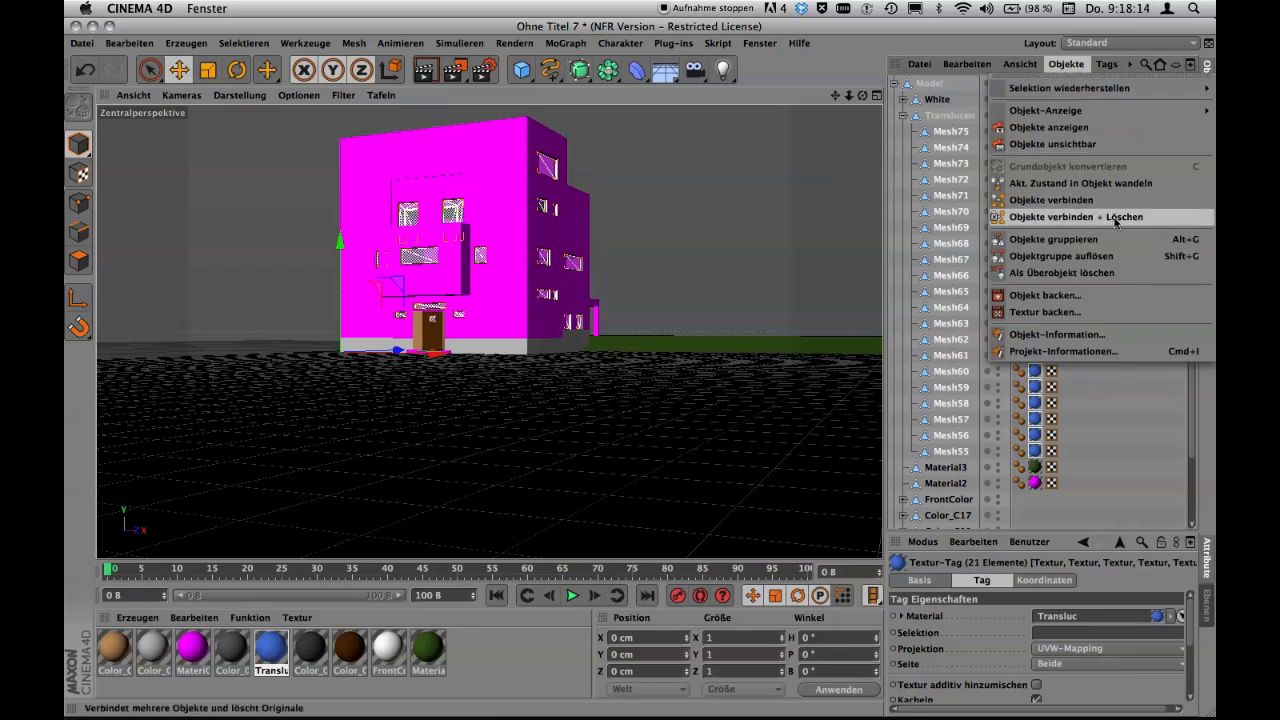
pyautogui.click(1159, 217)
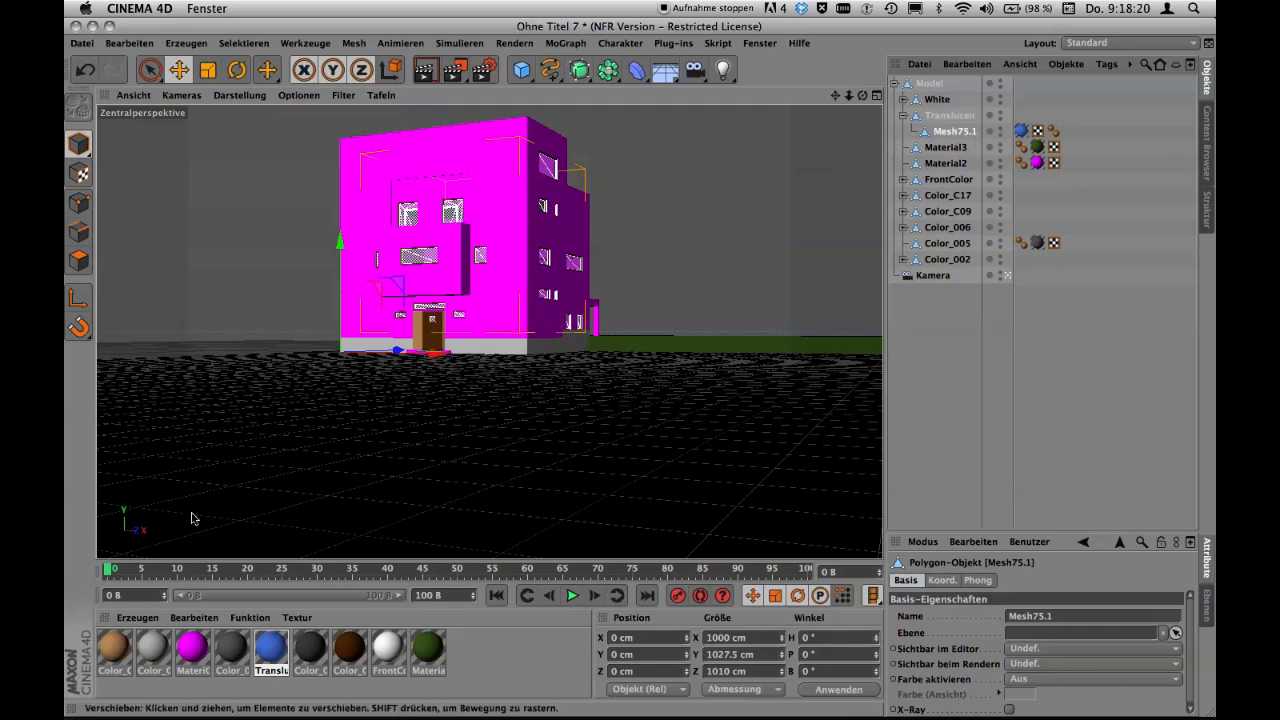
# Merge all meshes using the Color_C0 material into one object.
pyautogui.doubleClick(114, 650)
pyautogui.rightClick(114, 650)
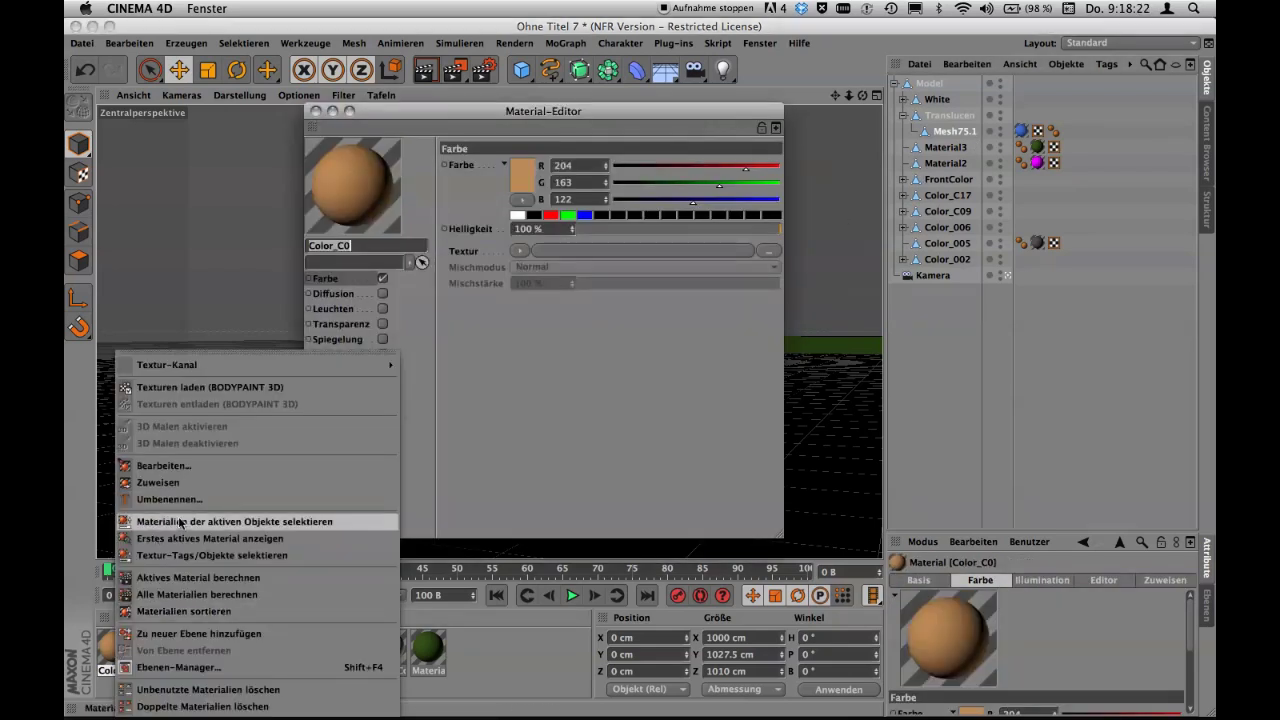
pyautogui.click(185, 555)
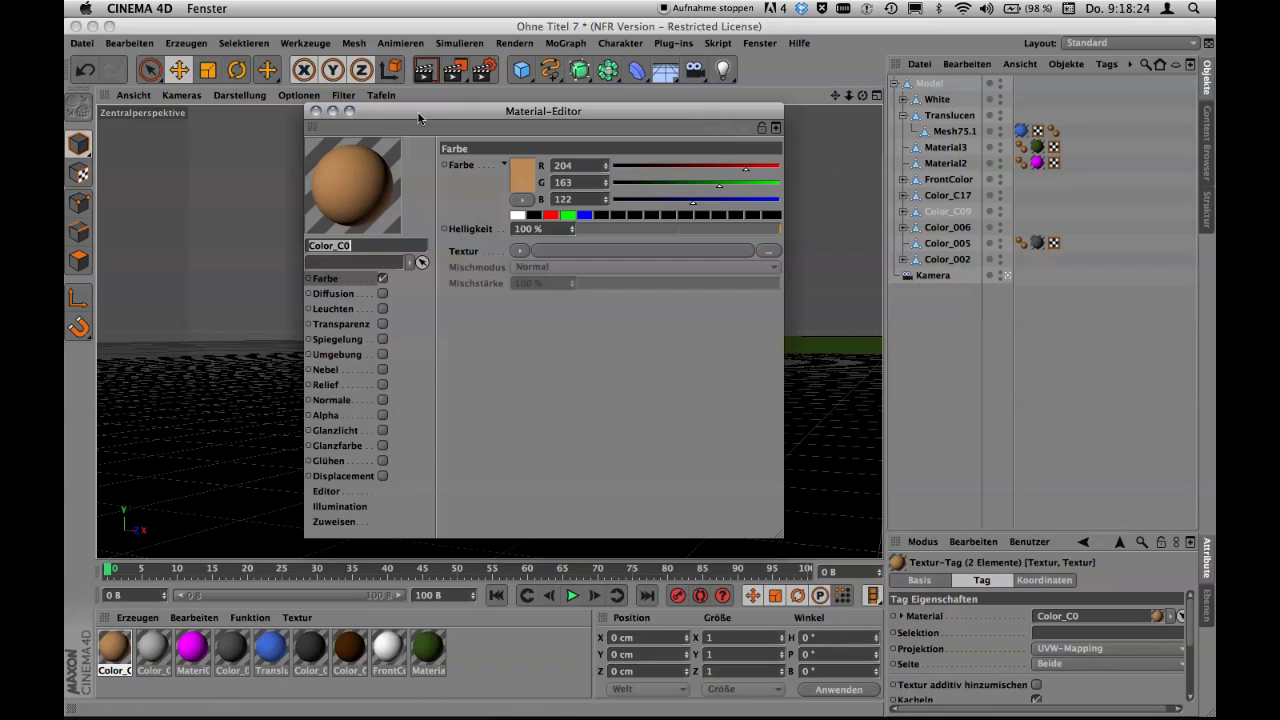
pyautogui.click(317, 112)
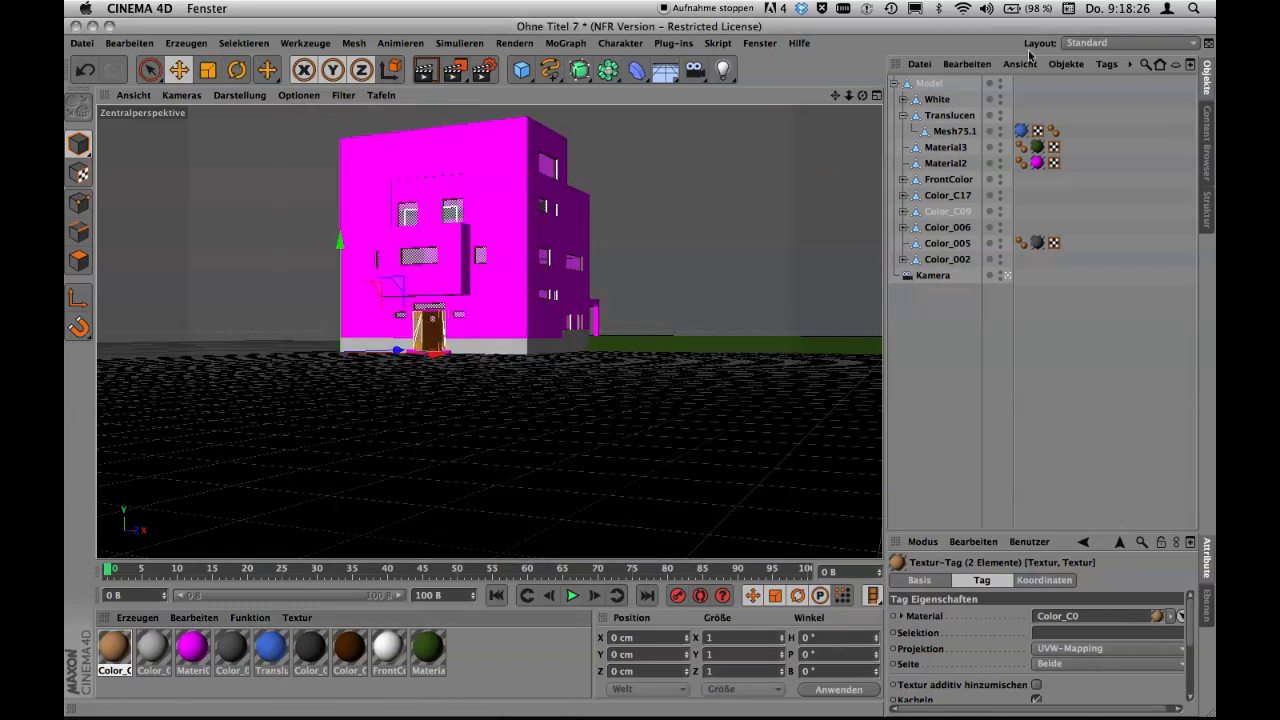
pyautogui.click(1066, 66)
pyautogui.click(1084, 215)
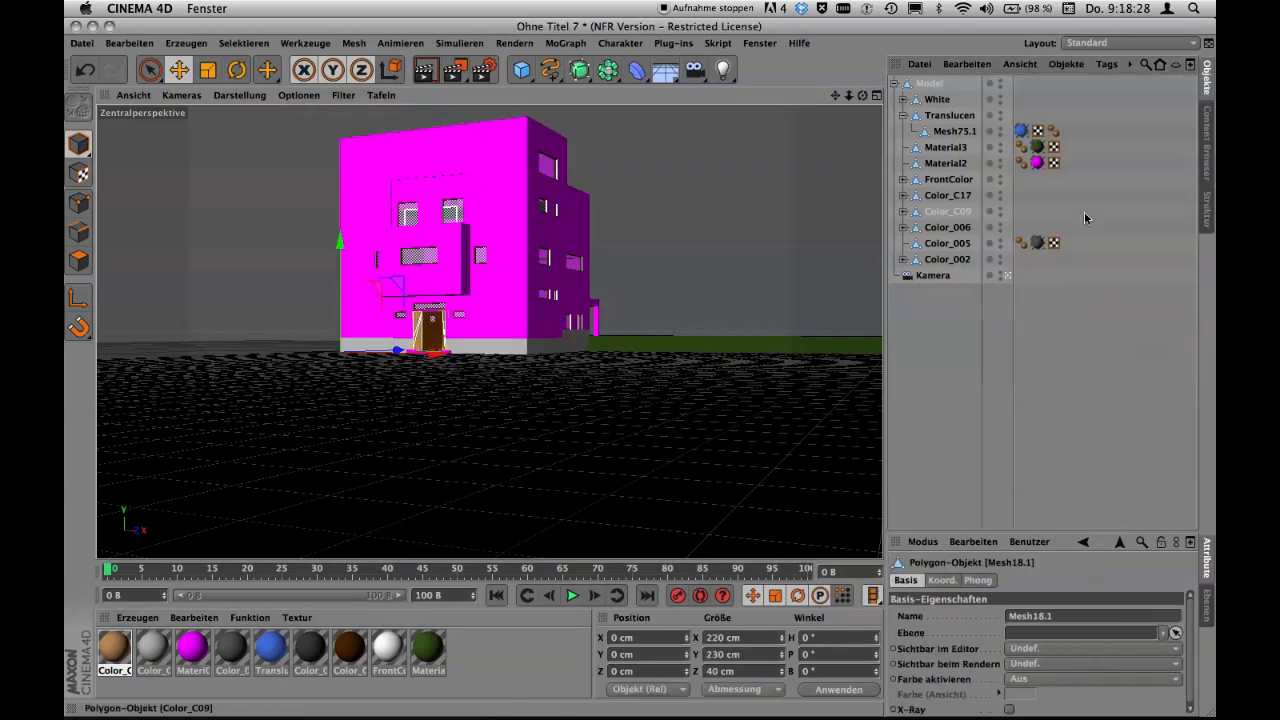
# Merge all meshes using the Color_02 material into one object.
pyautogui.click(152, 648)
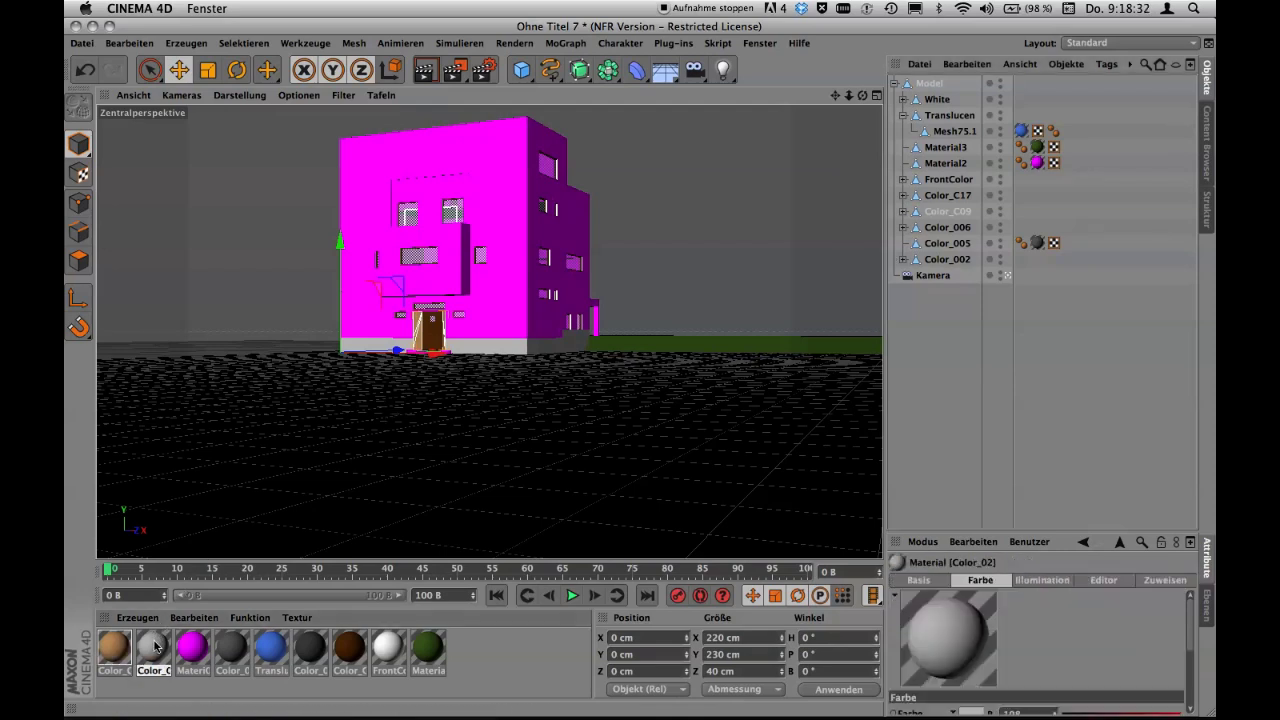
pyautogui.rightClick(155, 648)
pyautogui.click(230, 554)
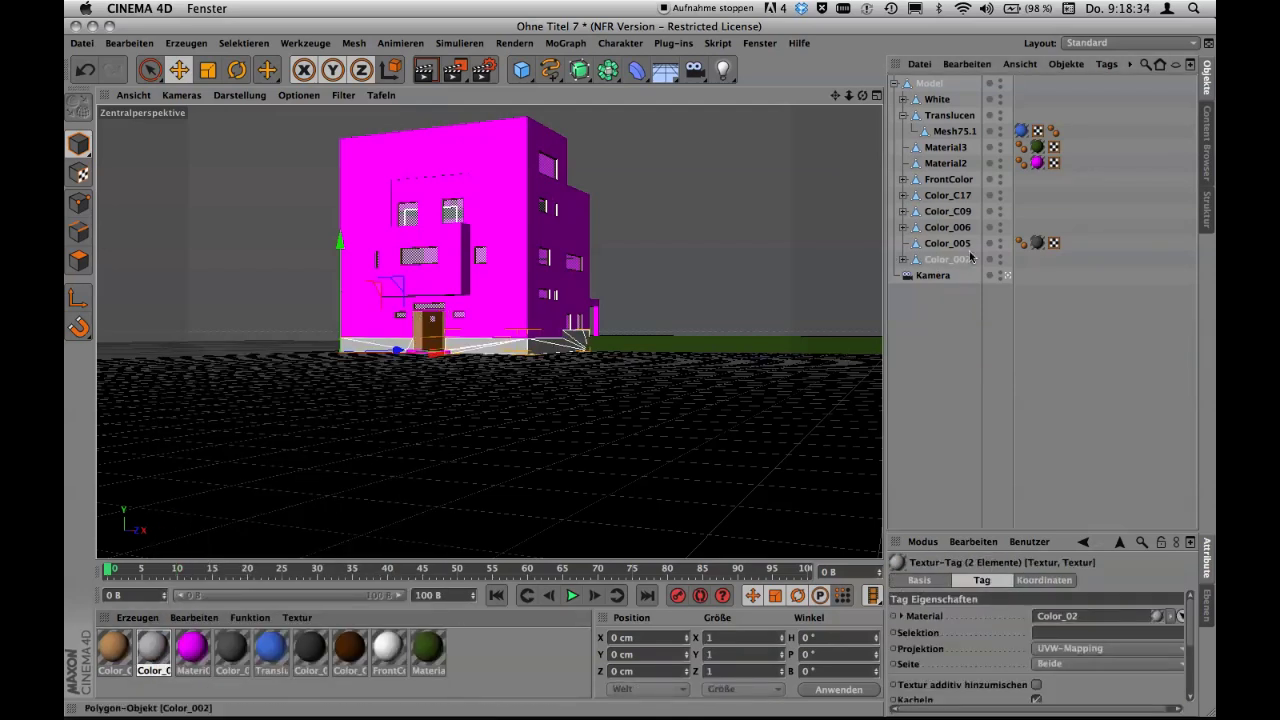
pyautogui.click(1066, 63)
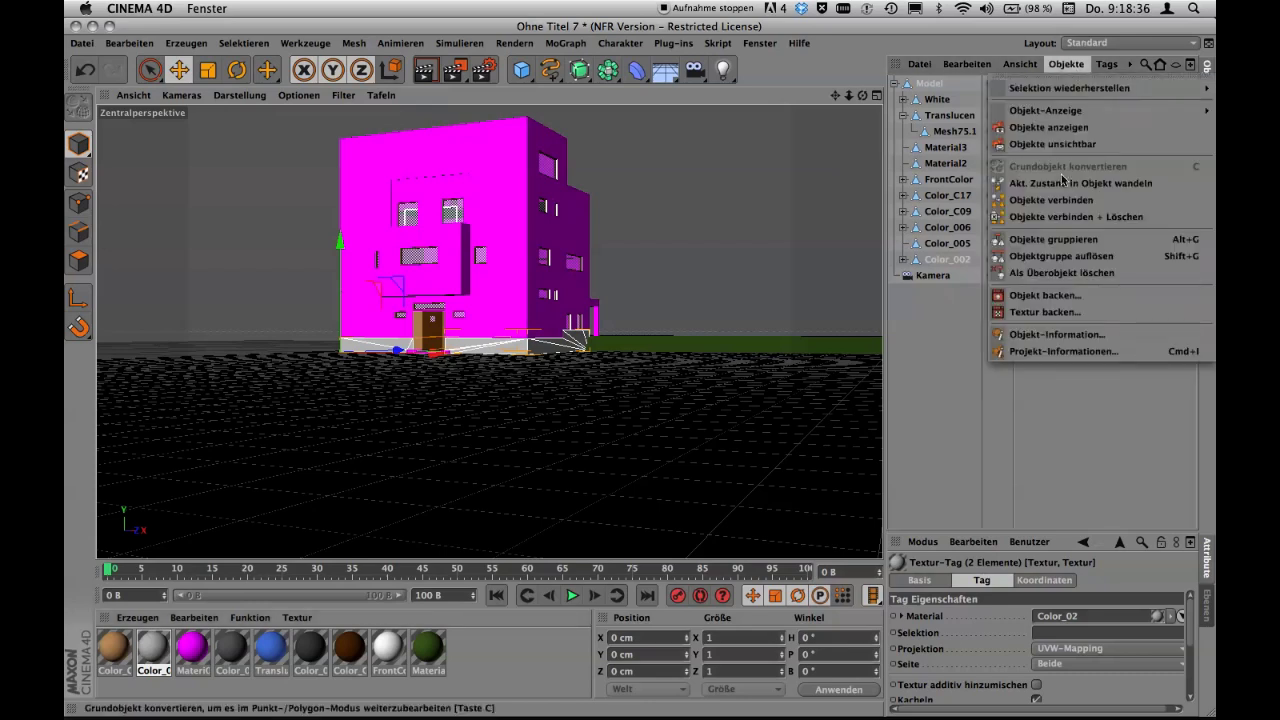
pyautogui.click(1060, 216)
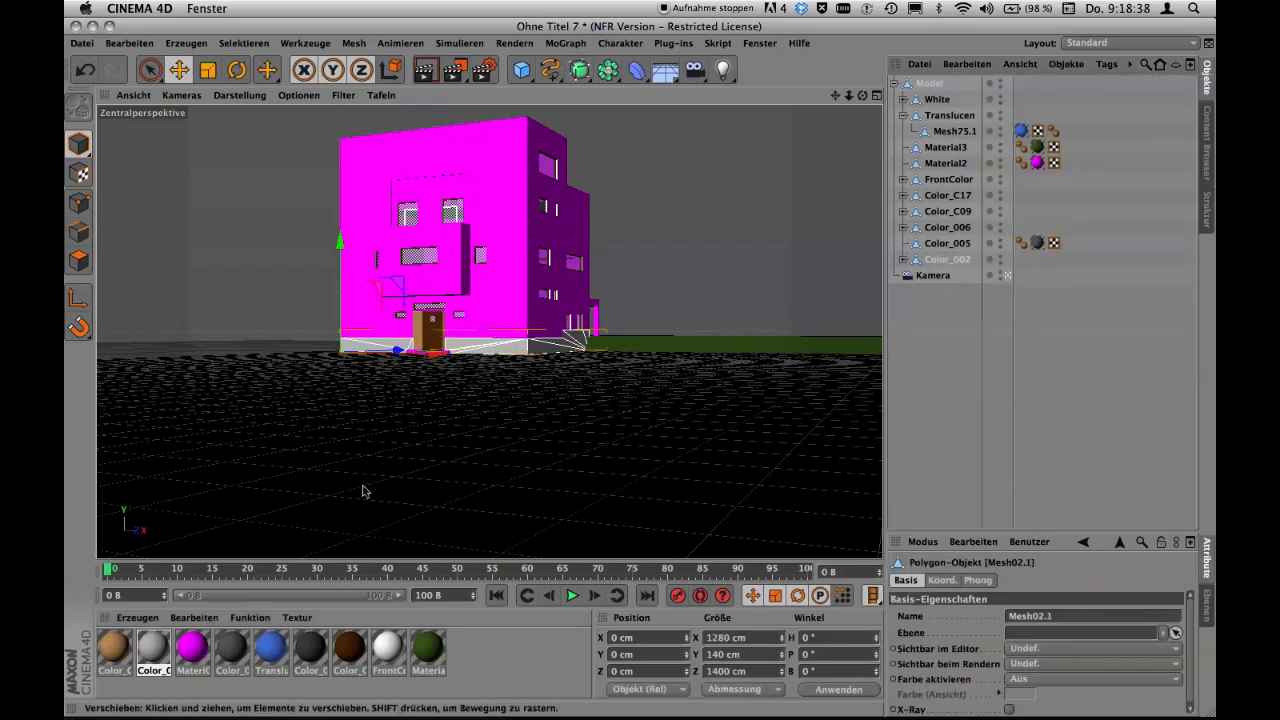
# Merge the objects textured with the magenta Materi01 material into one object.
pyautogui.doubleClick(196, 645)
pyautogui.rightClick(196, 645)
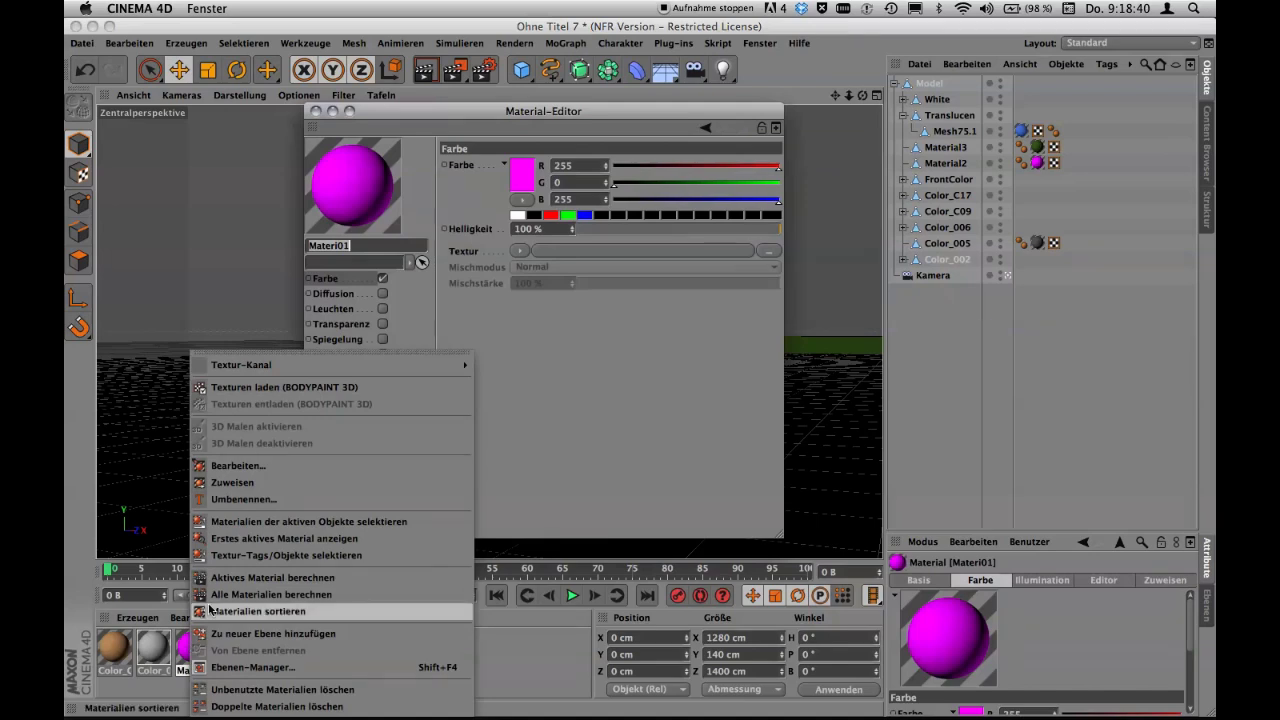
pyautogui.click(250, 555)
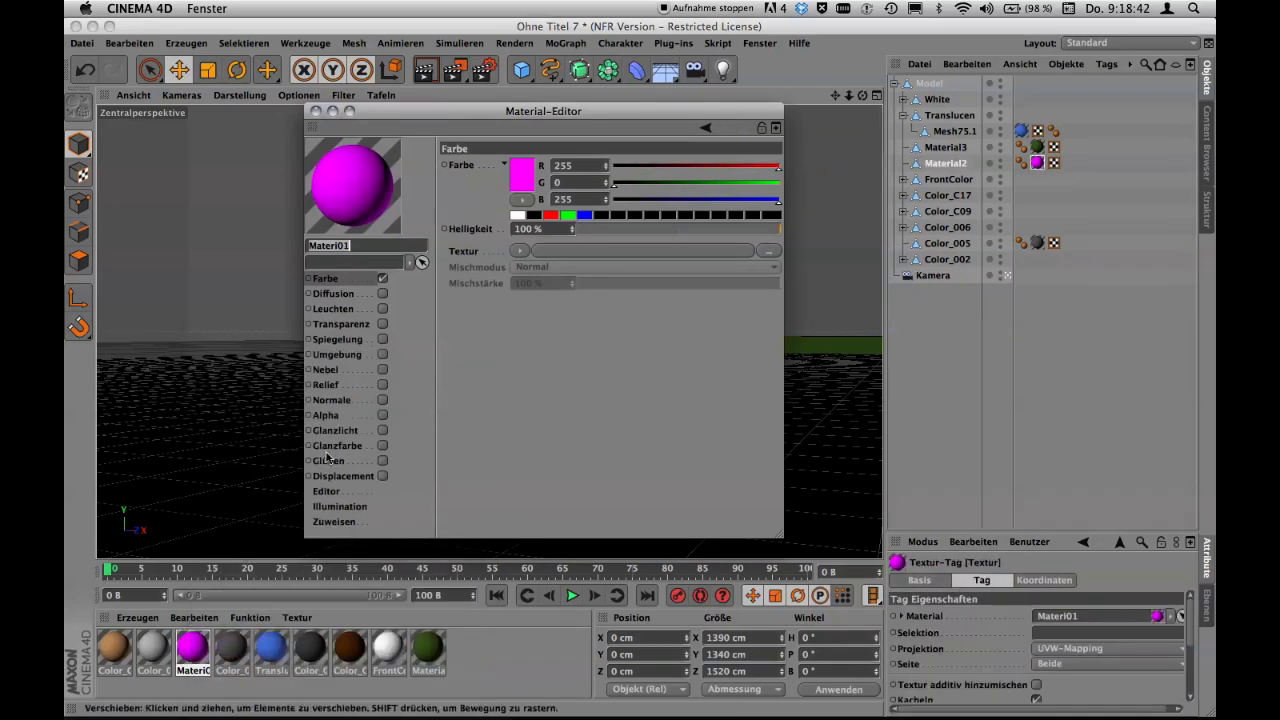
pyautogui.click(317, 111)
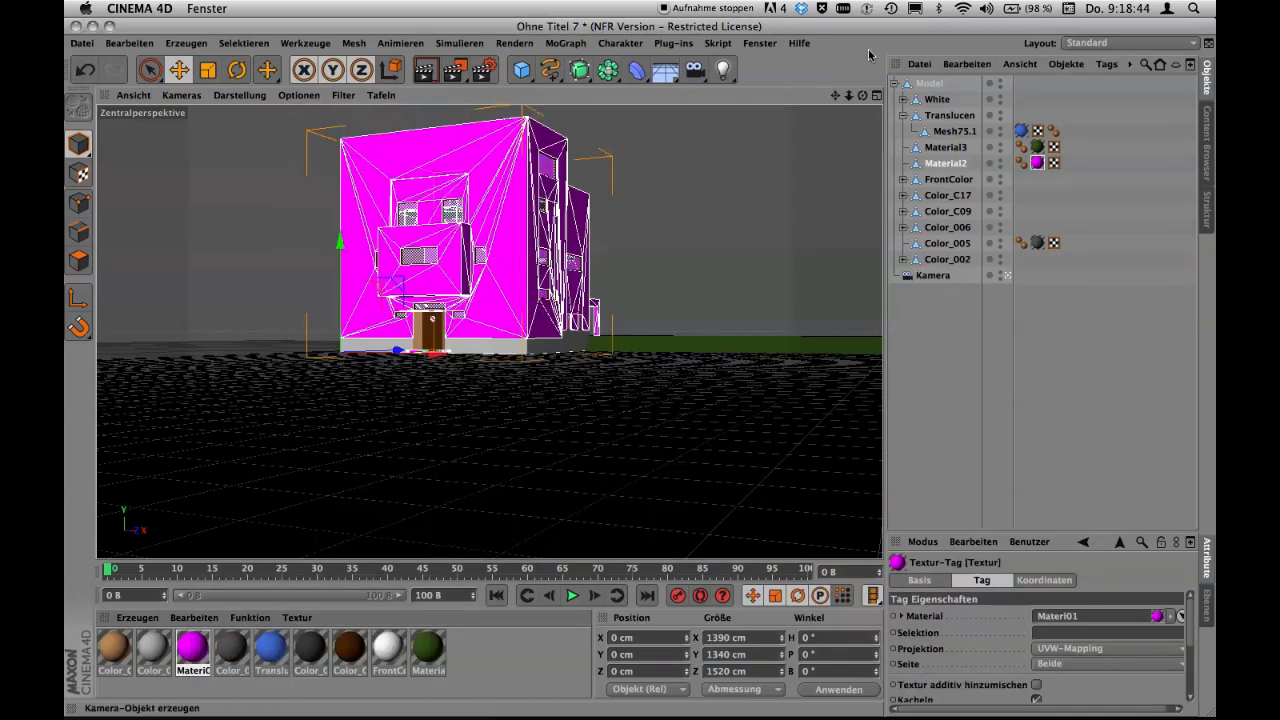
pyautogui.click(1067, 64)
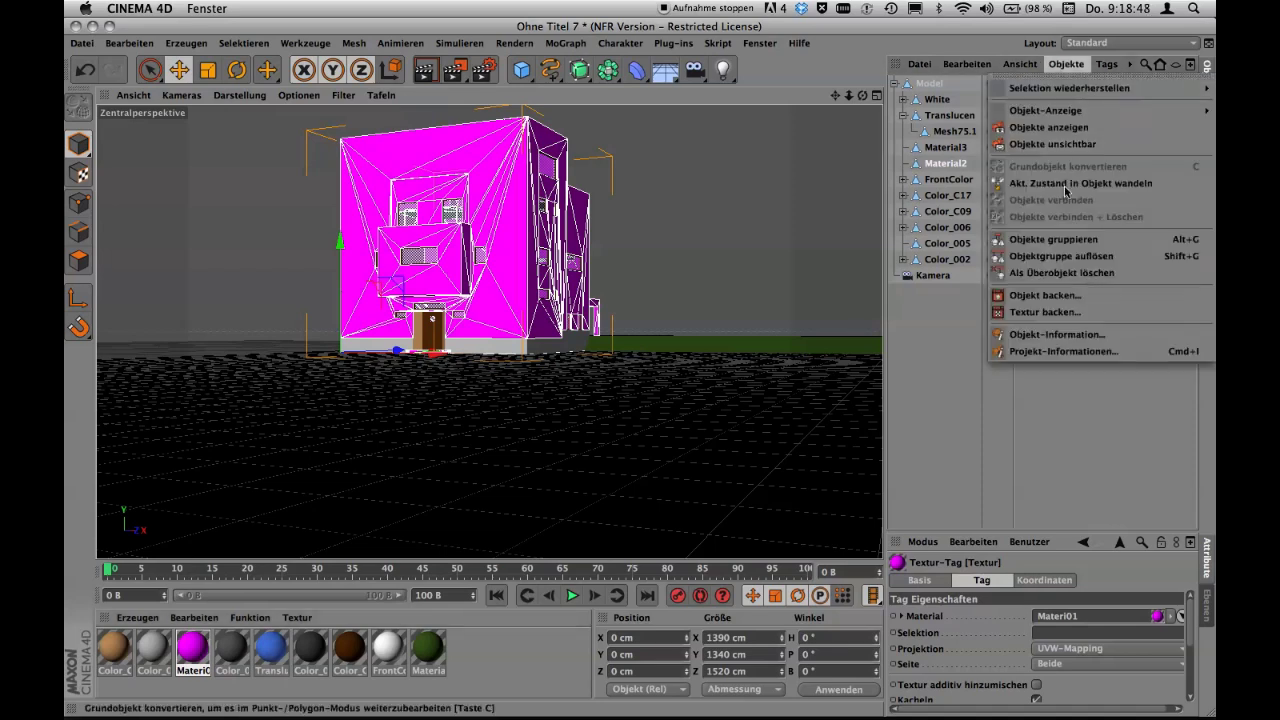
pyautogui.click(1078, 64)
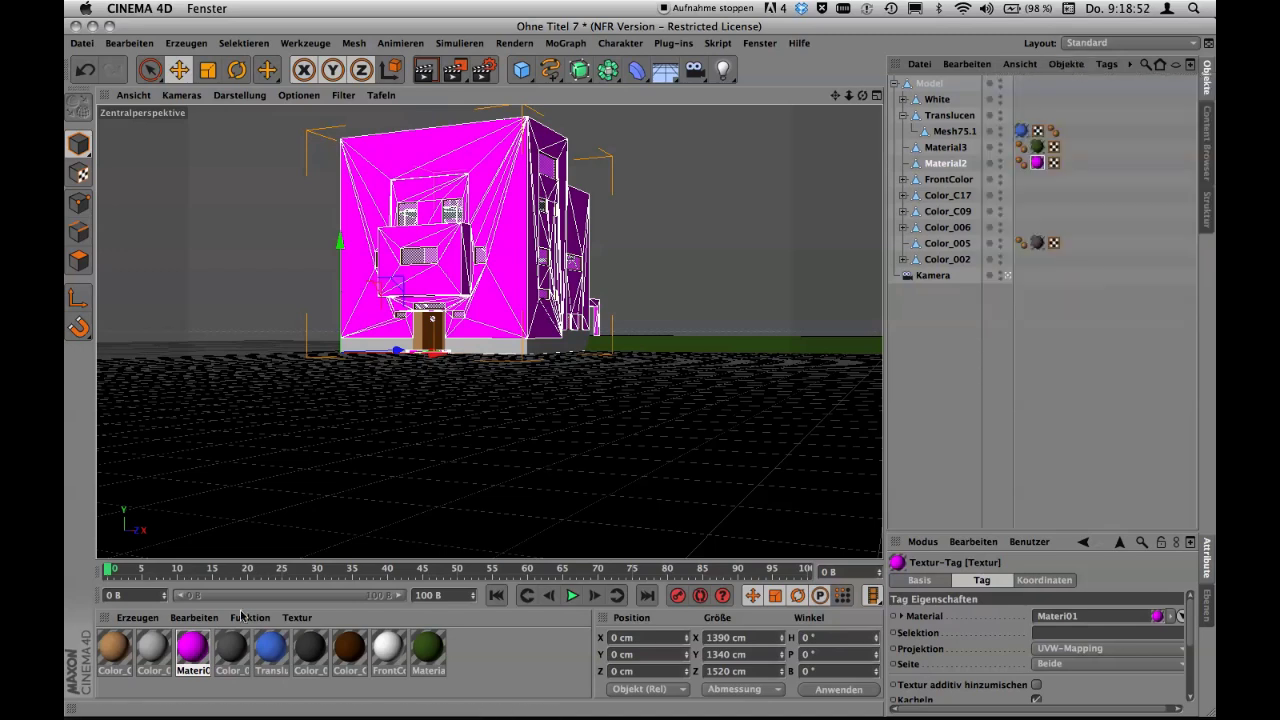
# Select the Color_01 objects and check Color_00, leaving both unmerged.
pyautogui.click(240, 645)
pyautogui.rightClick(240, 645)
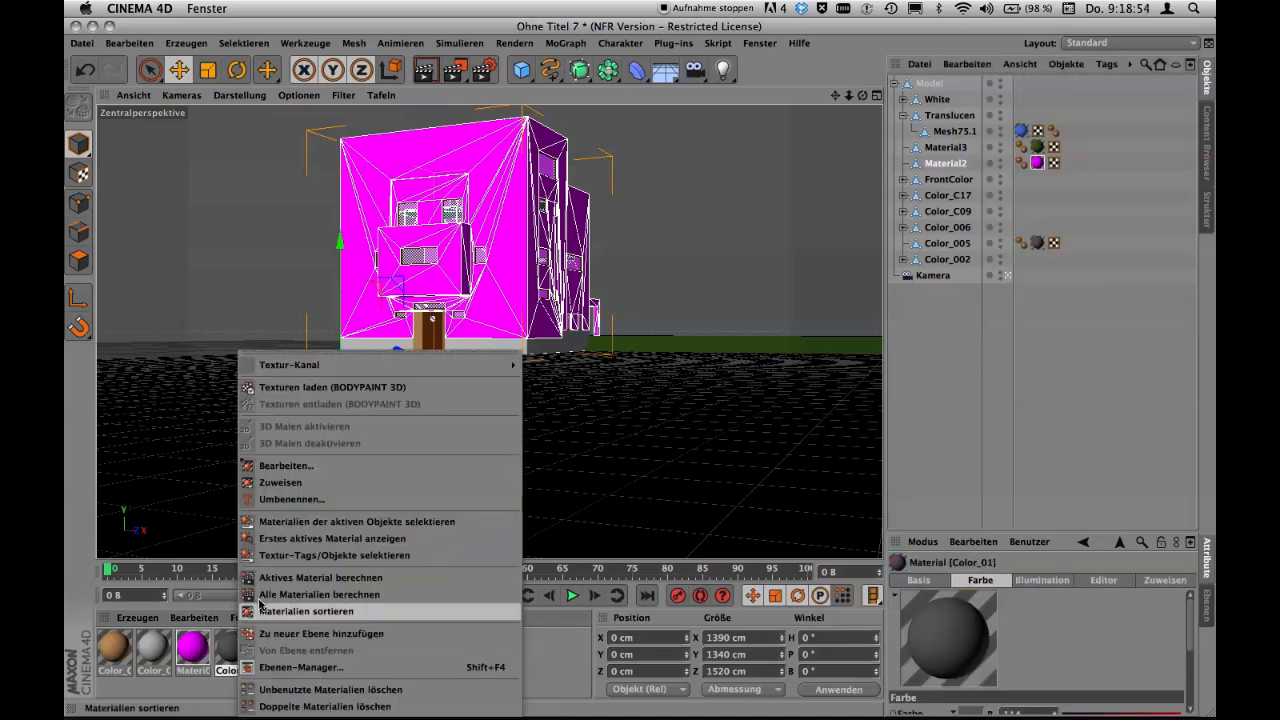
pyautogui.click(280, 555)
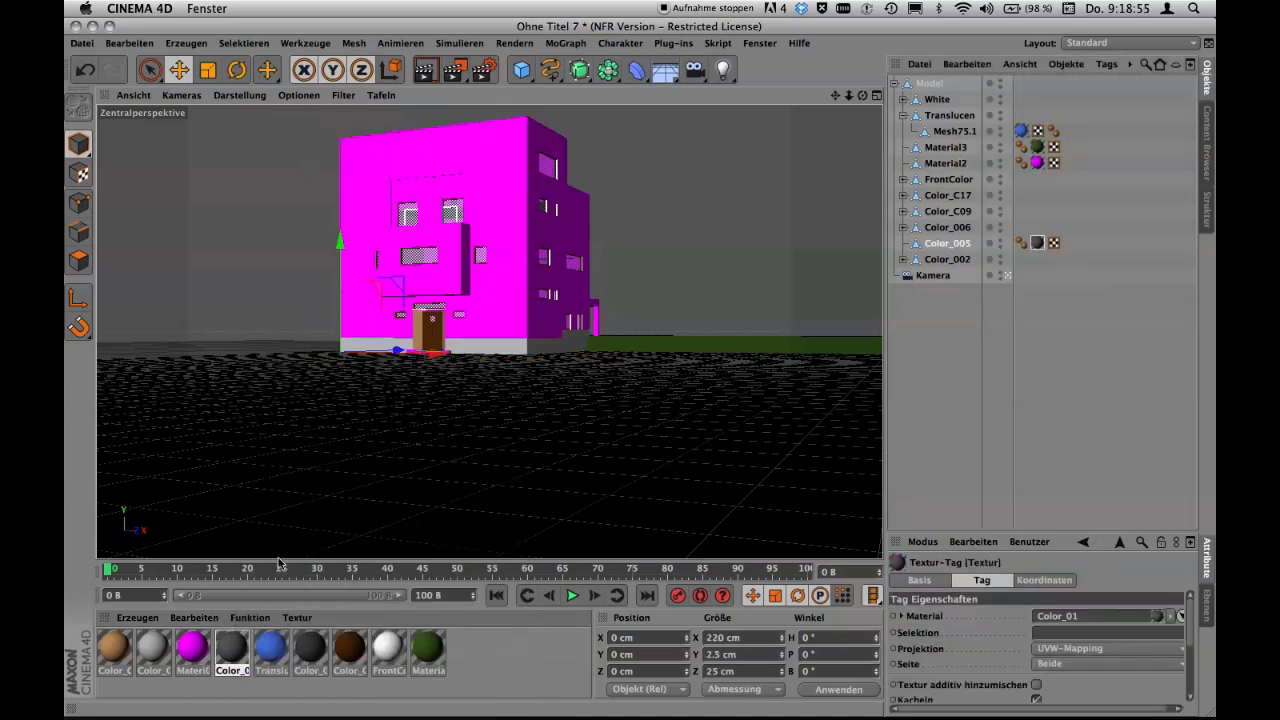
pyautogui.click(1066, 64)
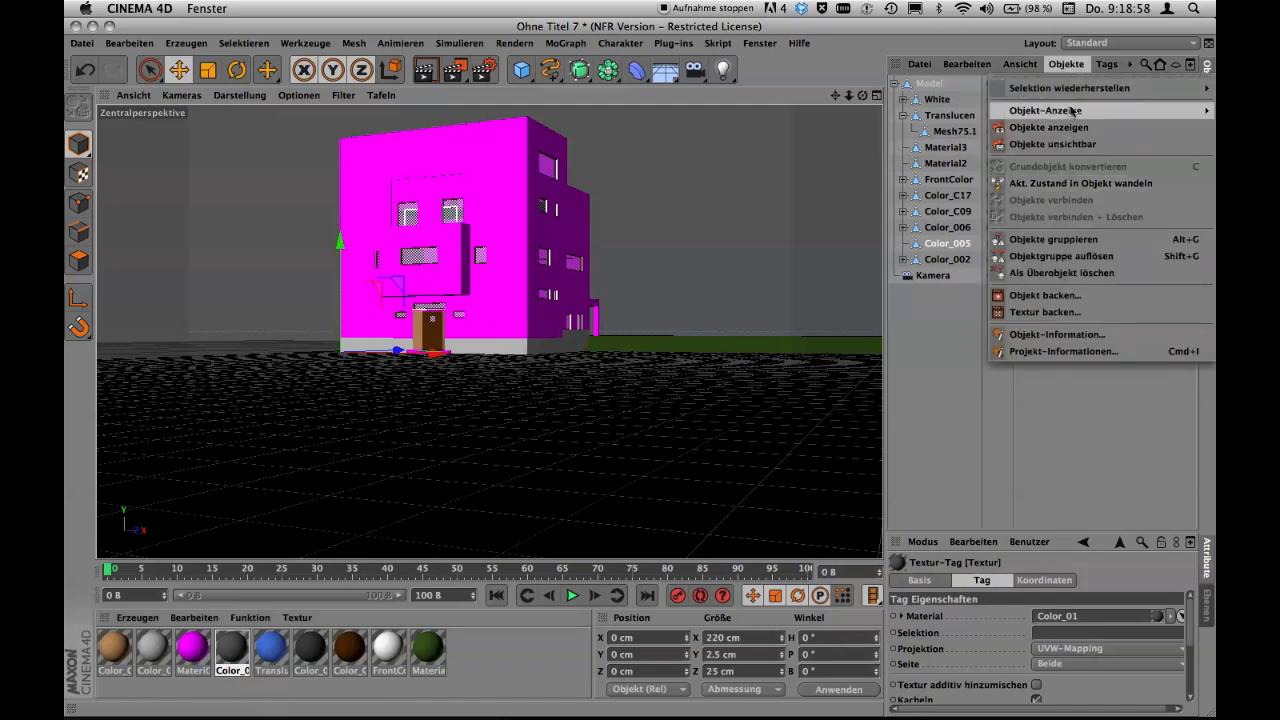
pyautogui.click(1068, 66)
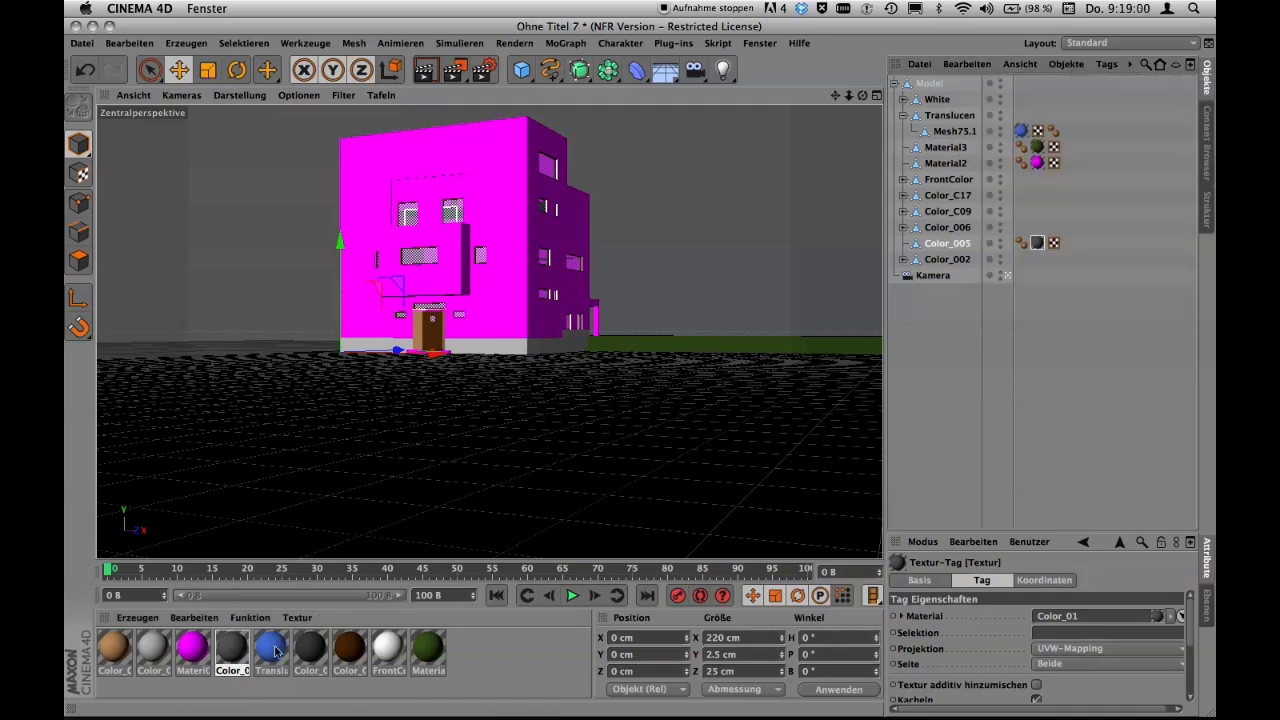
pyautogui.click(310, 648)
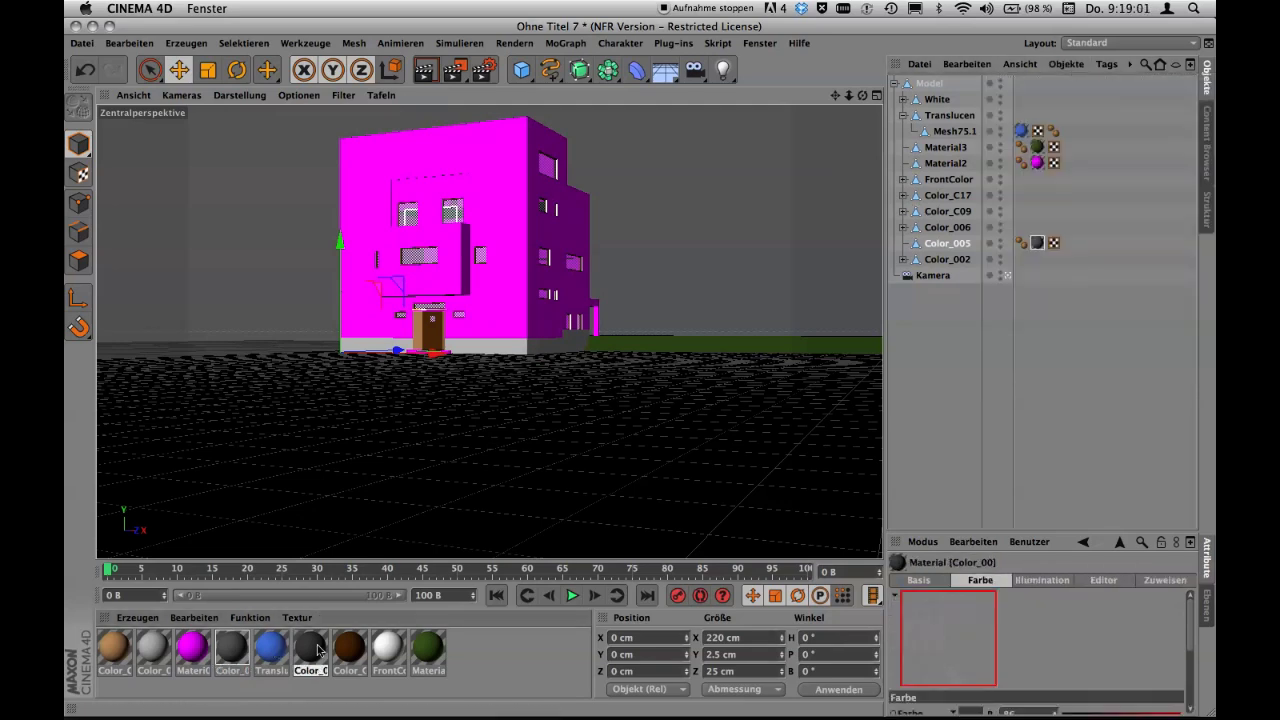
pyautogui.click(1068, 64)
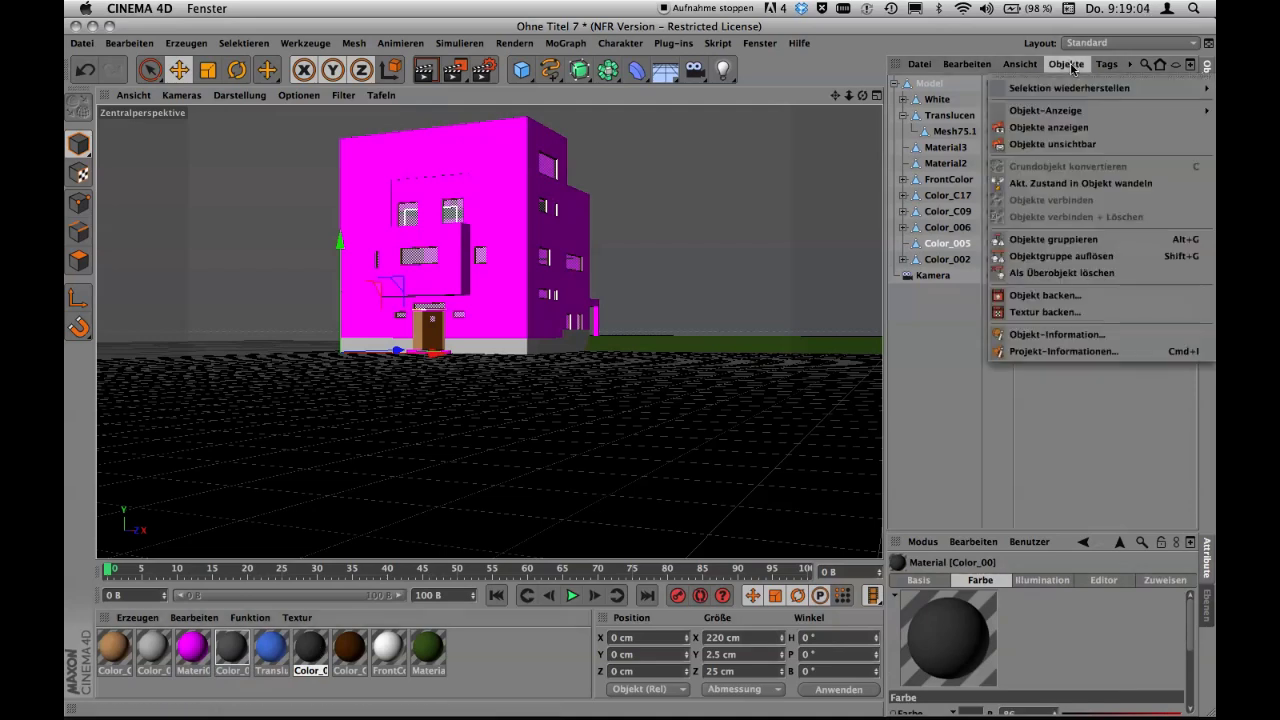
pyautogui.click(1068, 66)
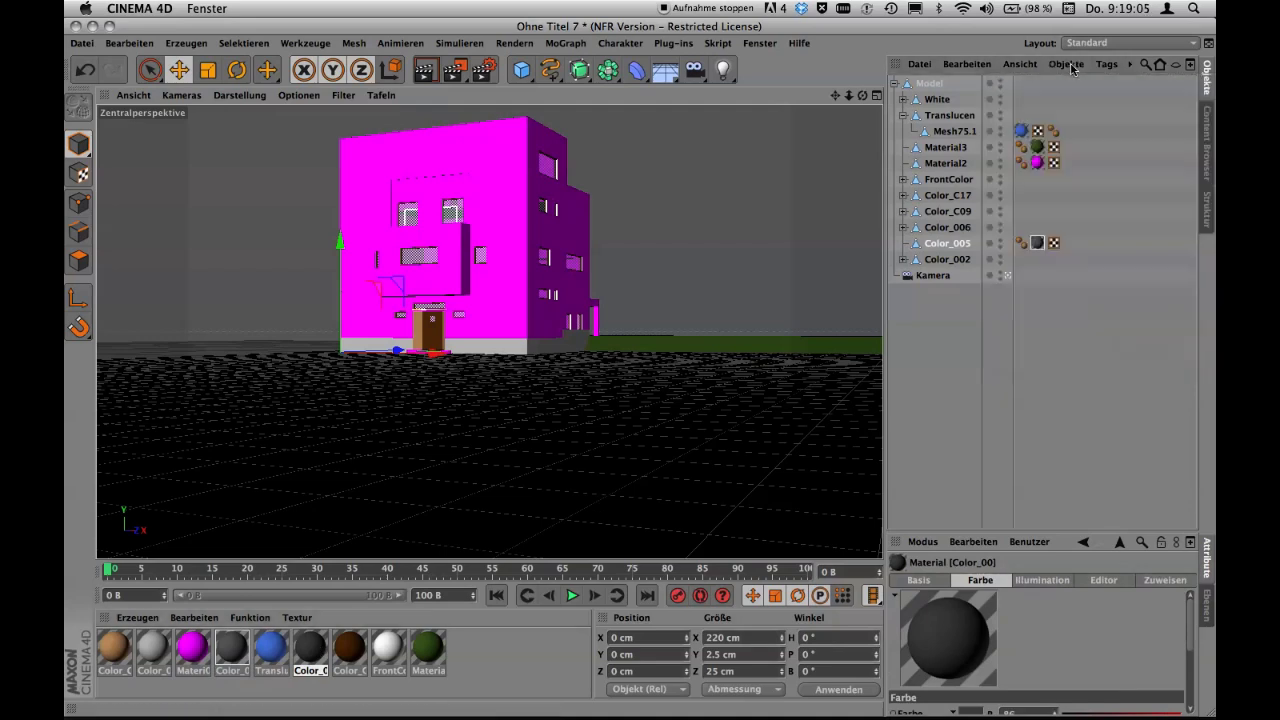
# Merge all objects textured with the brown Color_C1 material into one mesh.
pyautogui.click(349, 648)
pyautogui.rightClick(349, 648)
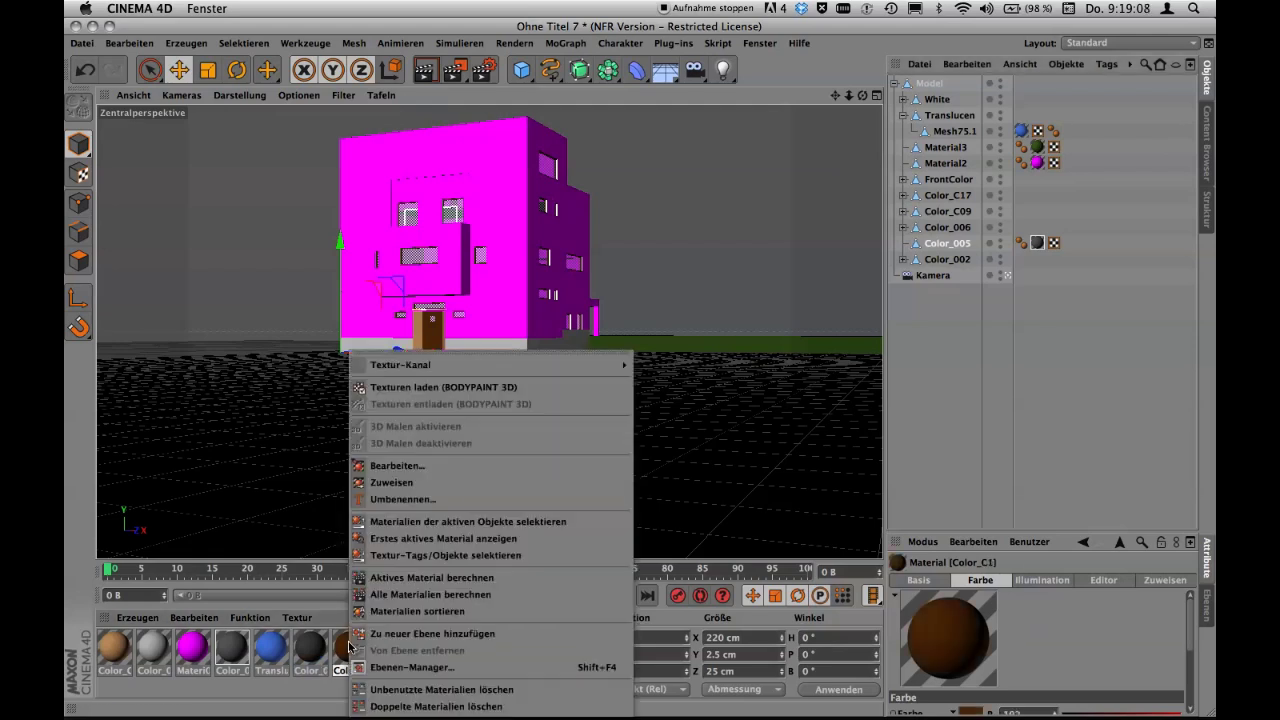
pyautogui.click(401, 556)
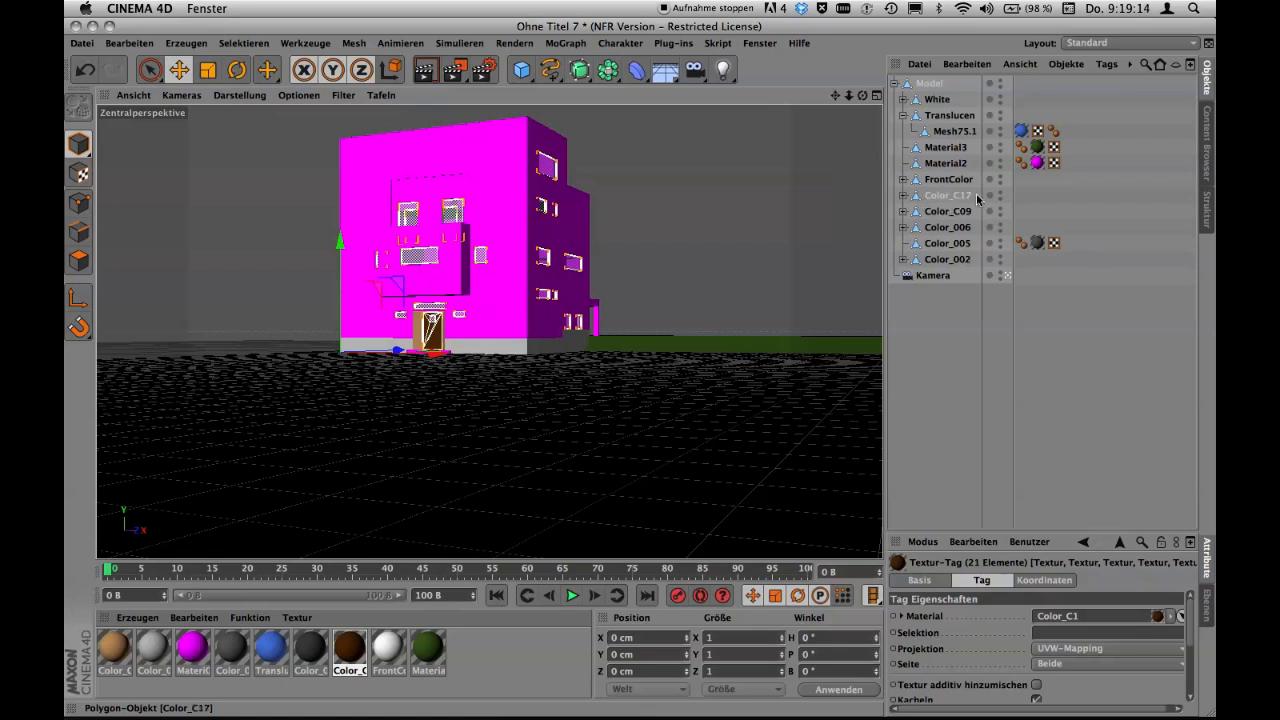
pyautogui.click(1066, 64)
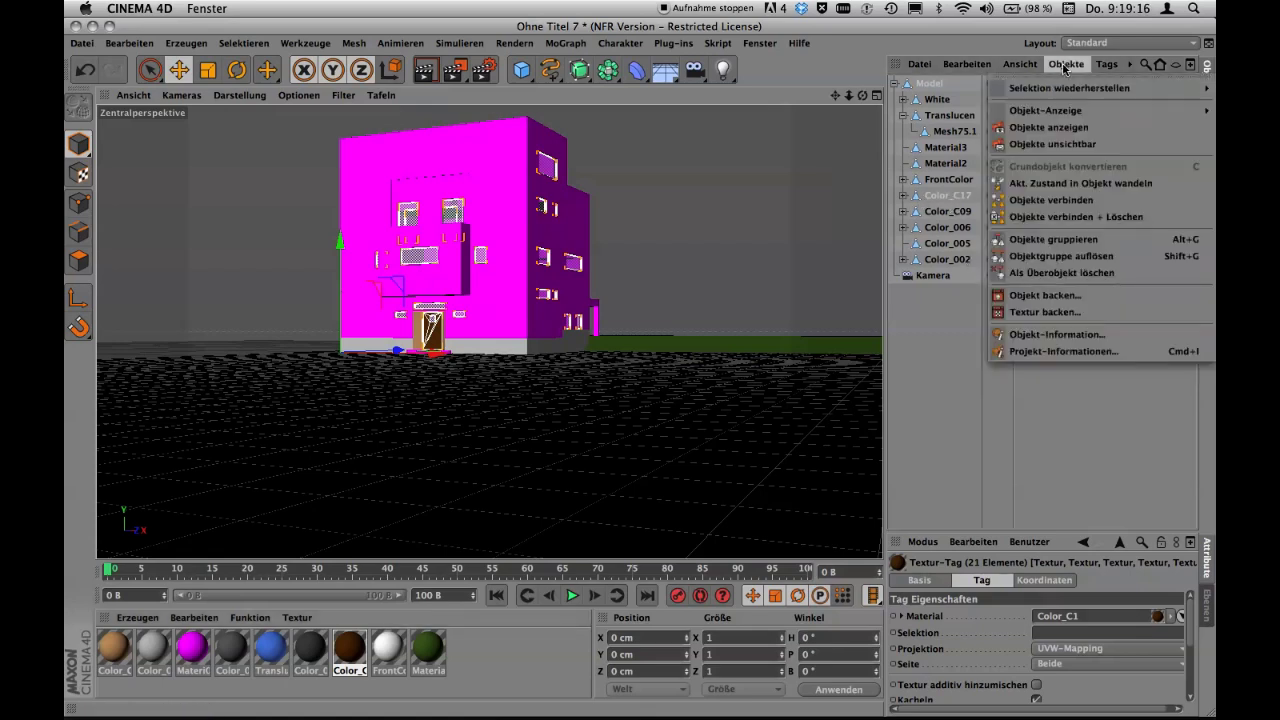
pyautogui.click(1083, 217)
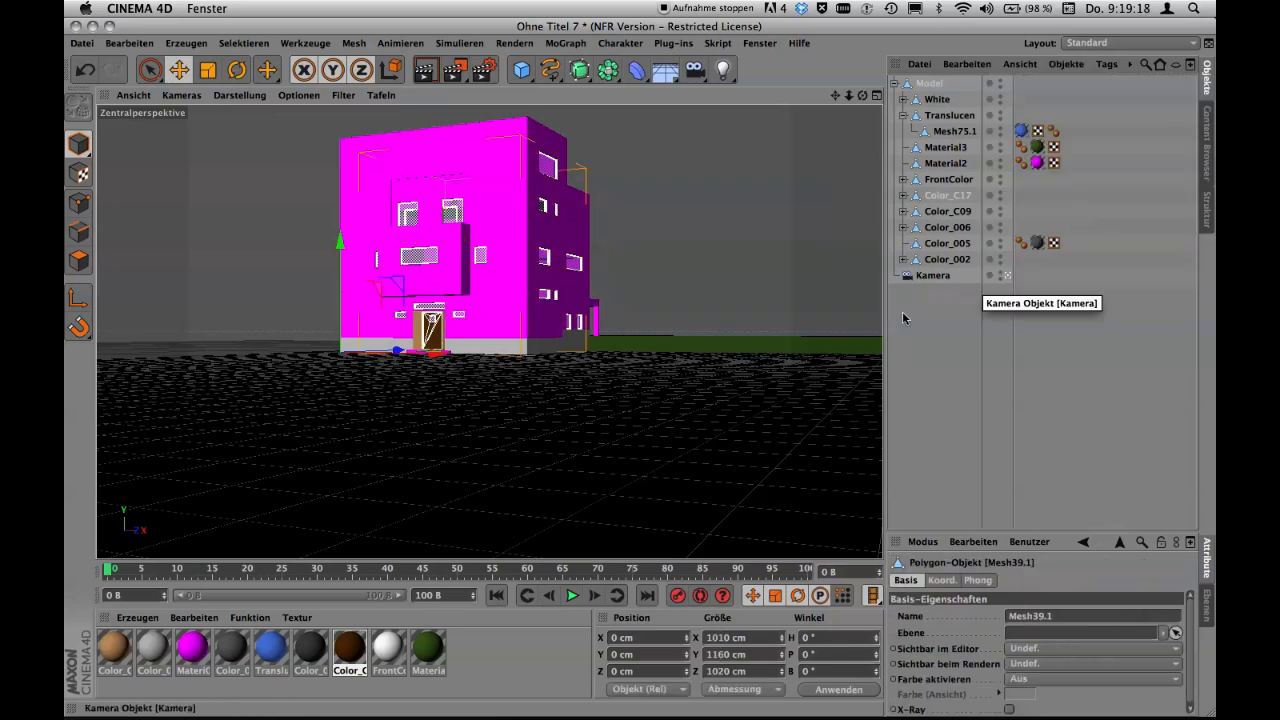
# Merge all objects textured with FrontColor into one mesh.
pyautogui.click(387, 648)
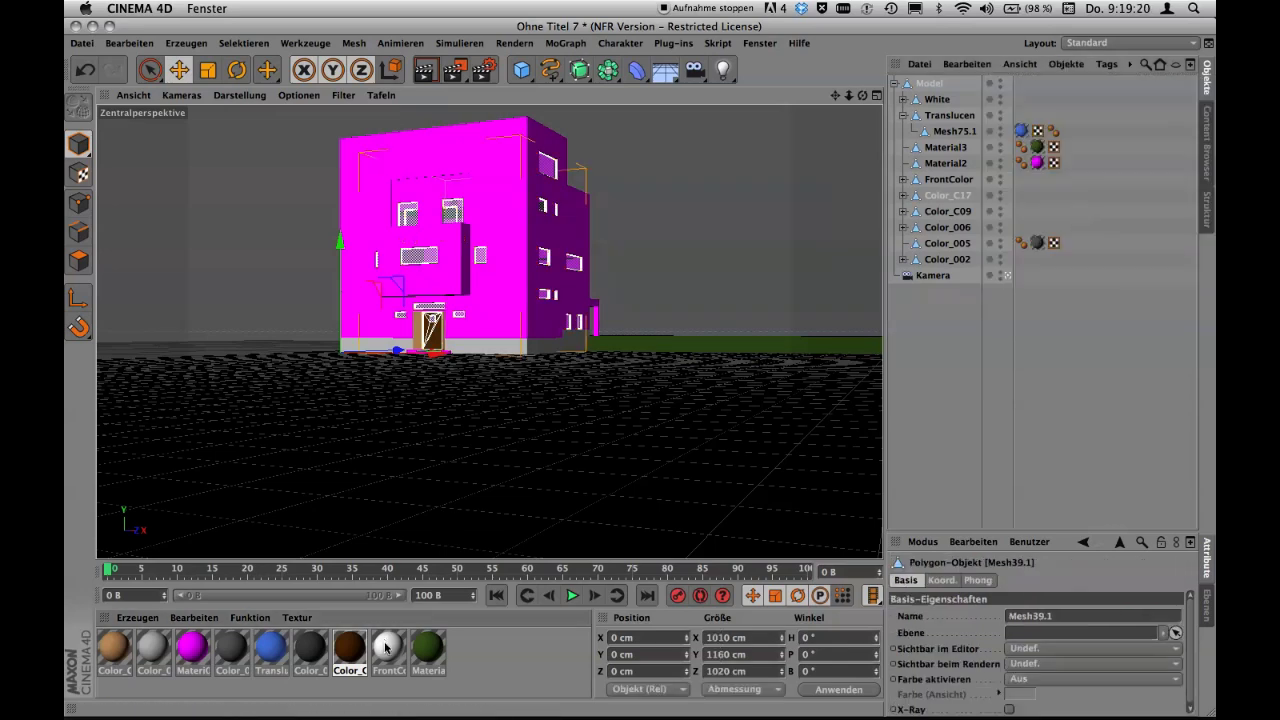
pyautogui.rightClick(387, 648)
pyautogui.click(430, 555)
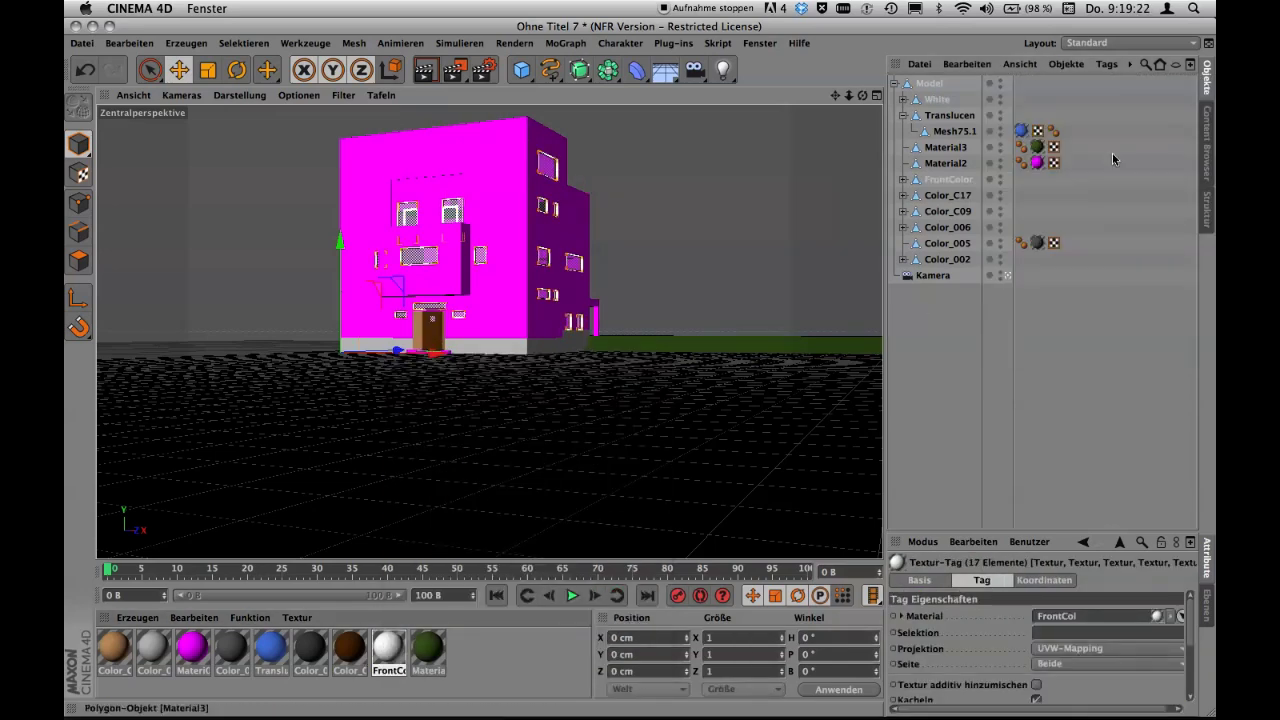
pyautogui.click(1076, 69)
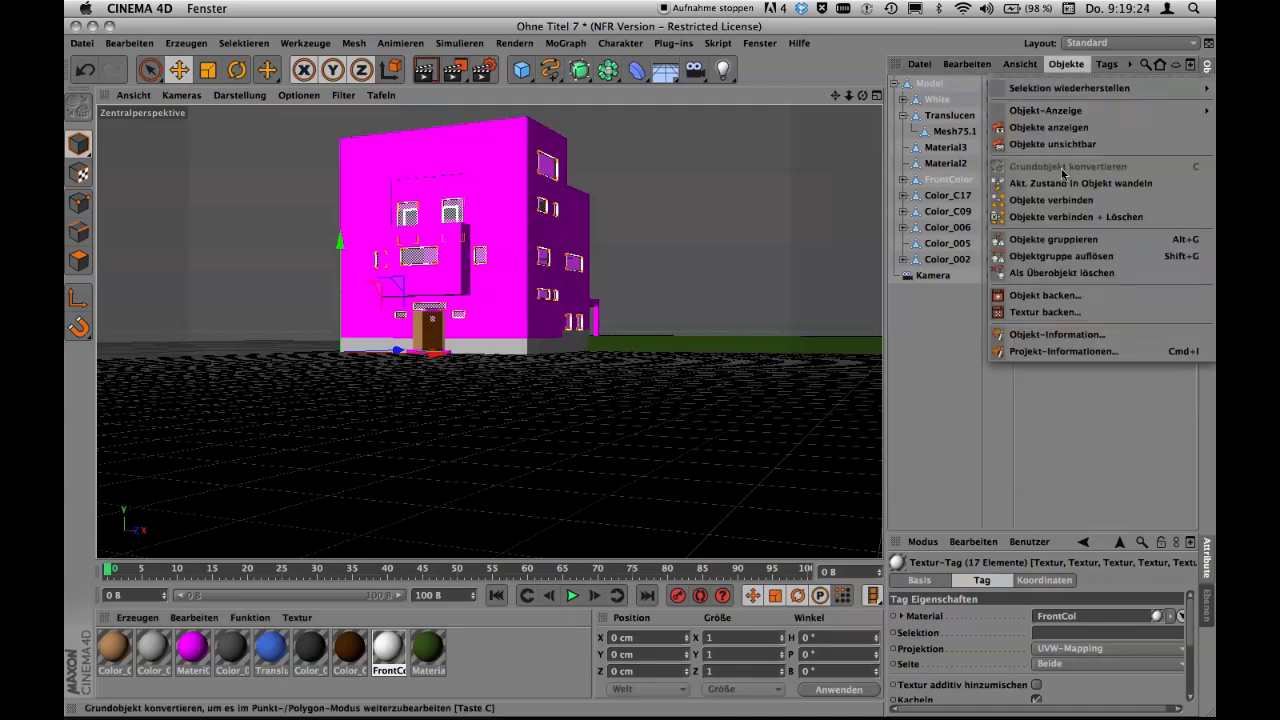
pyautogui.click(1083, 216)
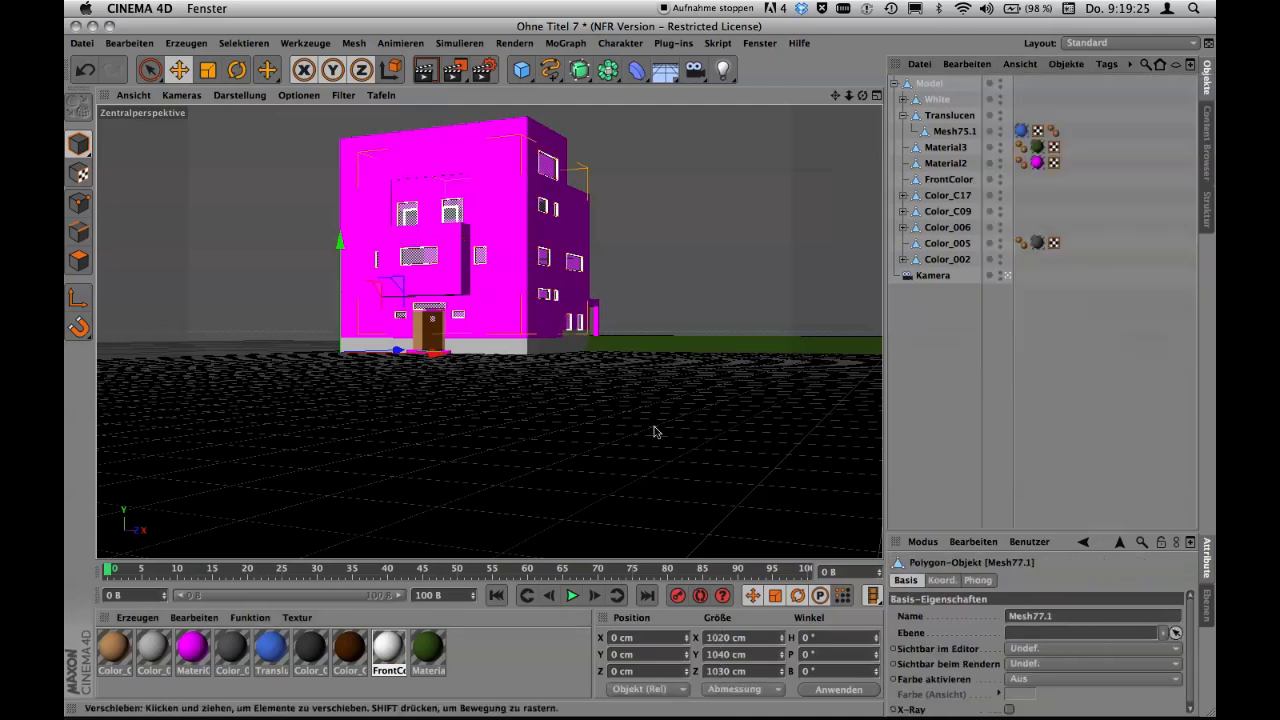
# Select the objects using the green Material, leaving them unmerged.
pyautogui.click(428, 648)
pyautogui.rightClick(428, 648)
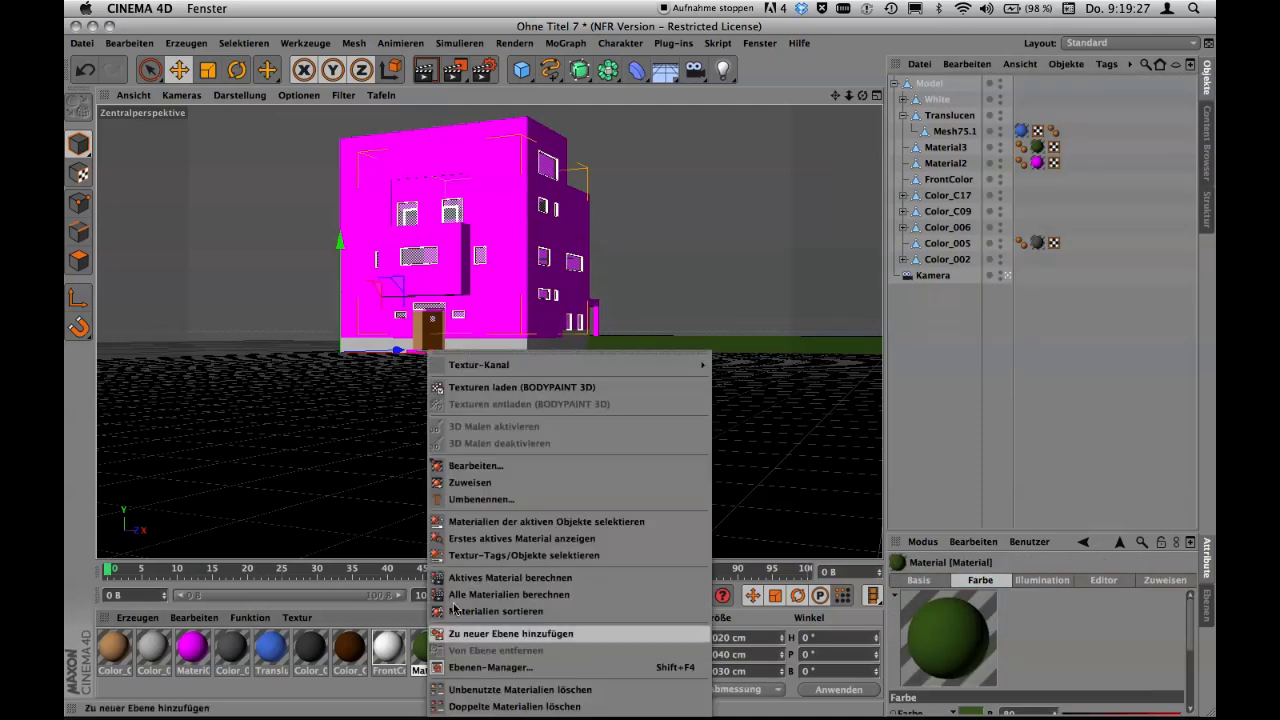
pyautogui.click(503, 556)
pyautogui.click(1066, 65)
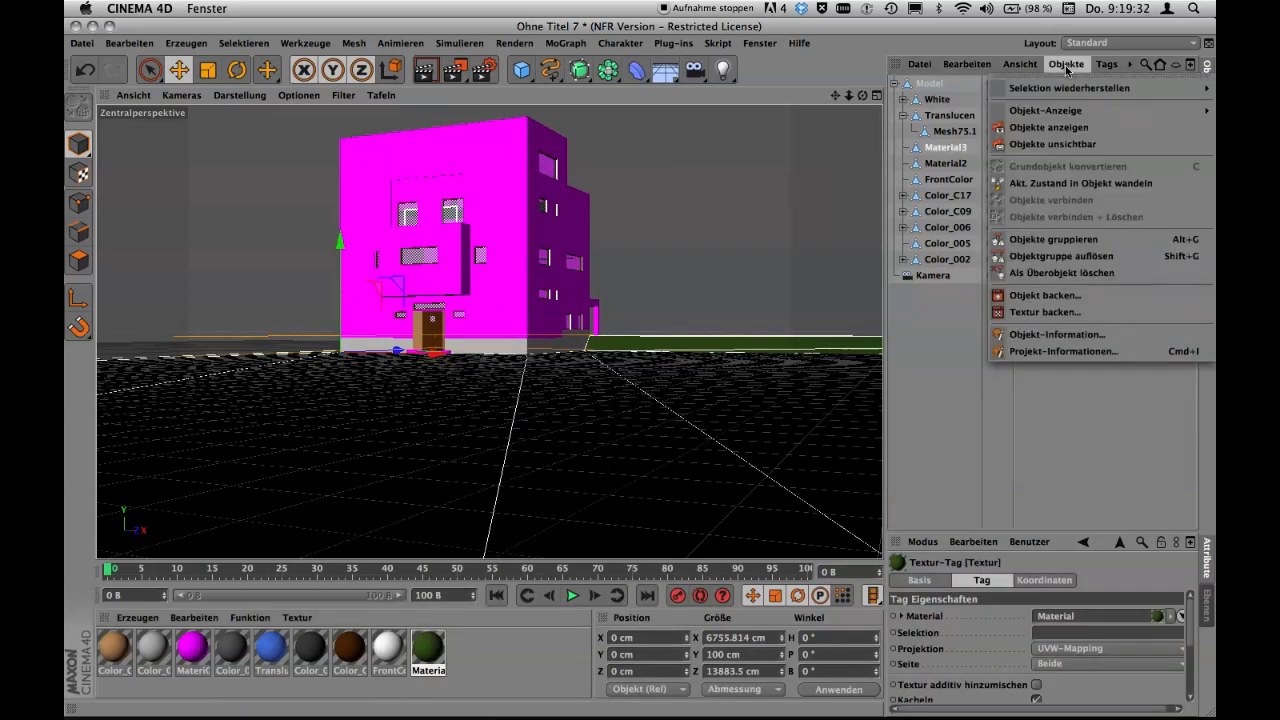
pyautogui.click(1068, 65)
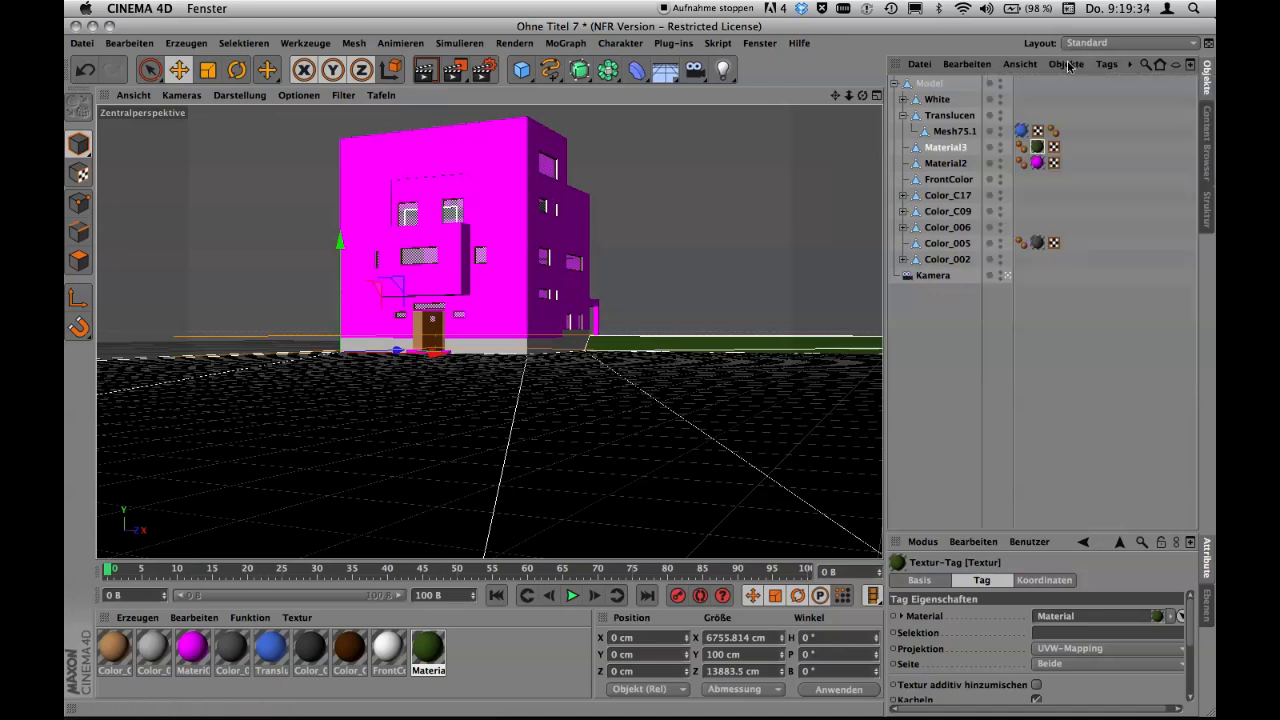
# Dissolve the material groups from Model down to Color_002 into loose meshes.
pyautogui.click(923, 85)
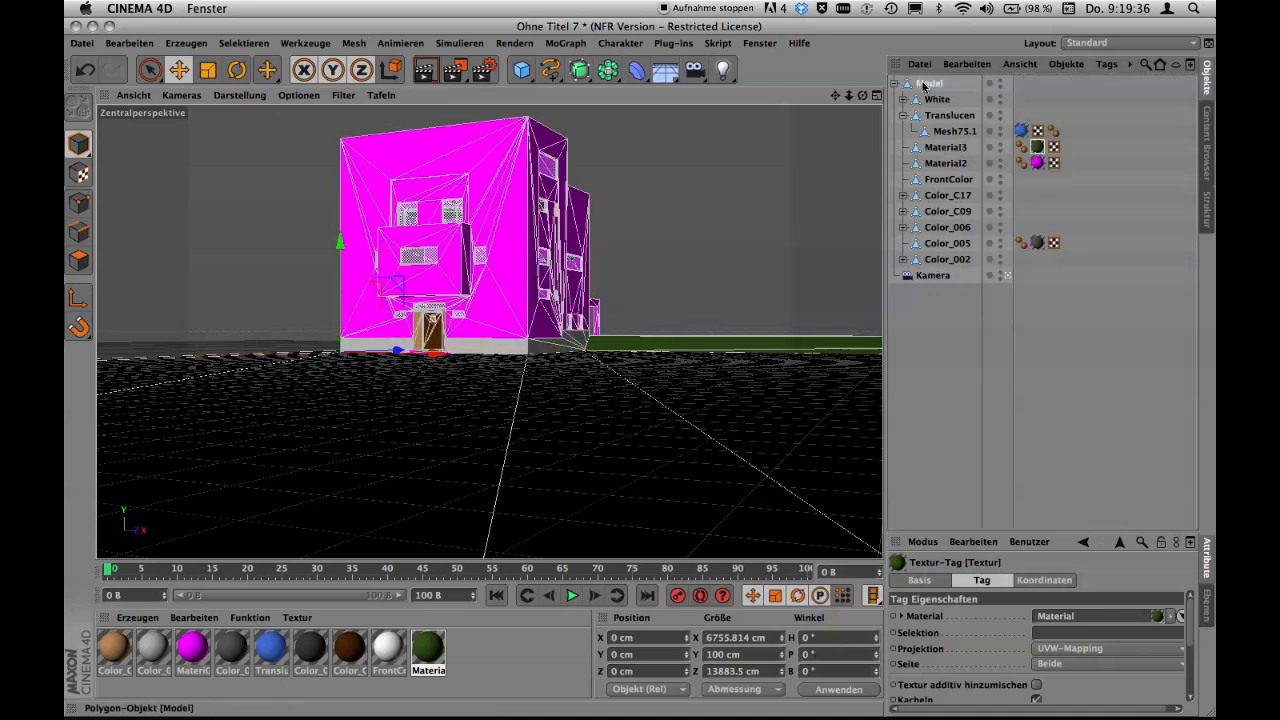
pyautogui.keyDown('shift'); pyautogui.click(941, 260); pyautogui.keyUp('shift')
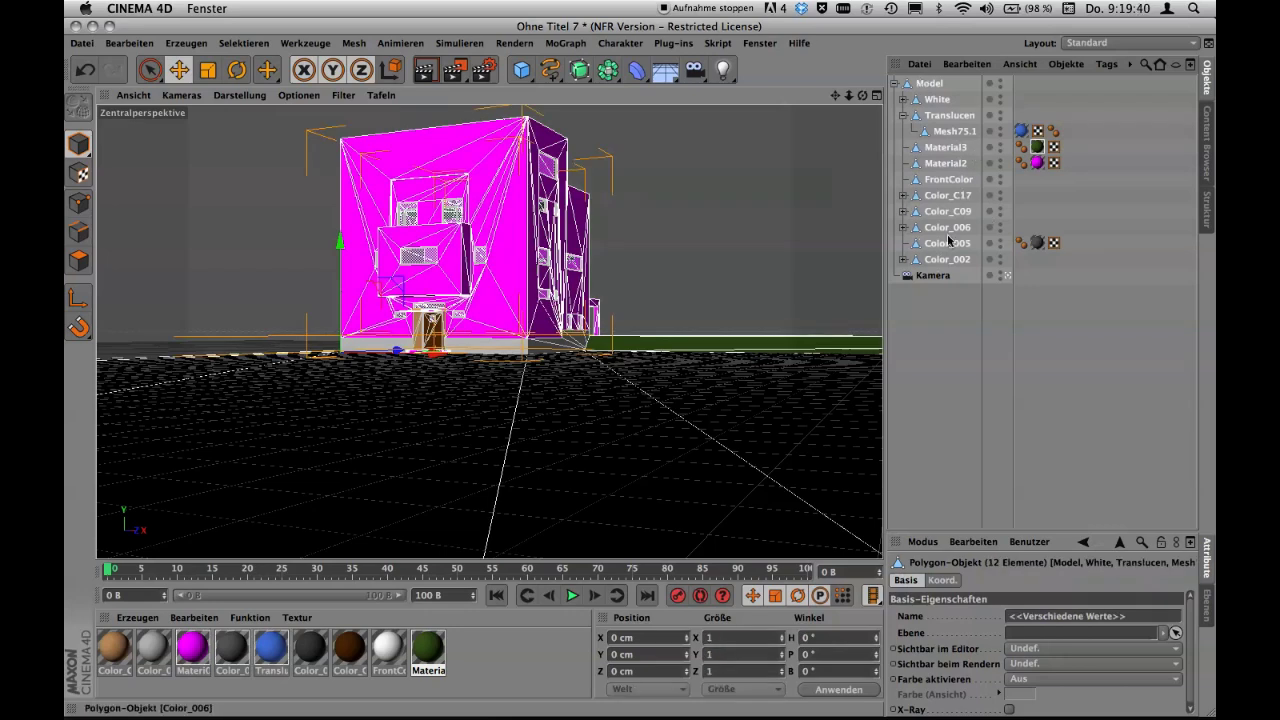
pyautogui.click(1066, 66)
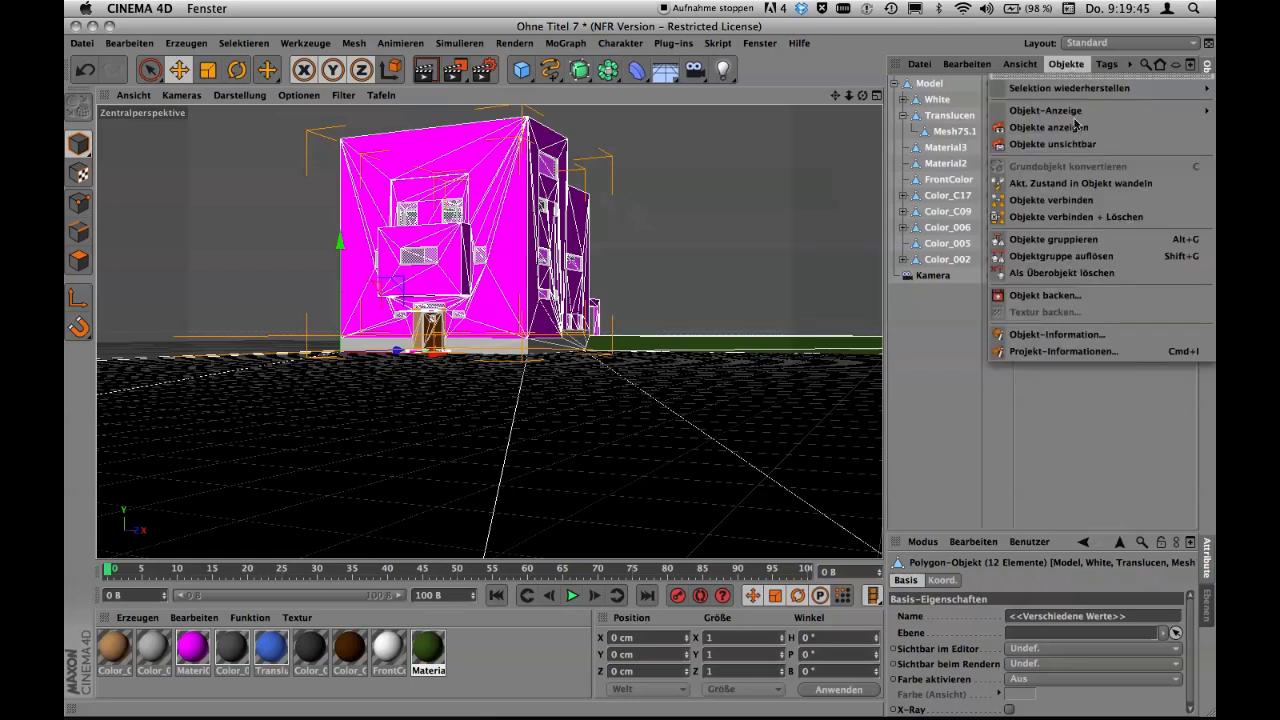
pyautogui.click(1079, 258)
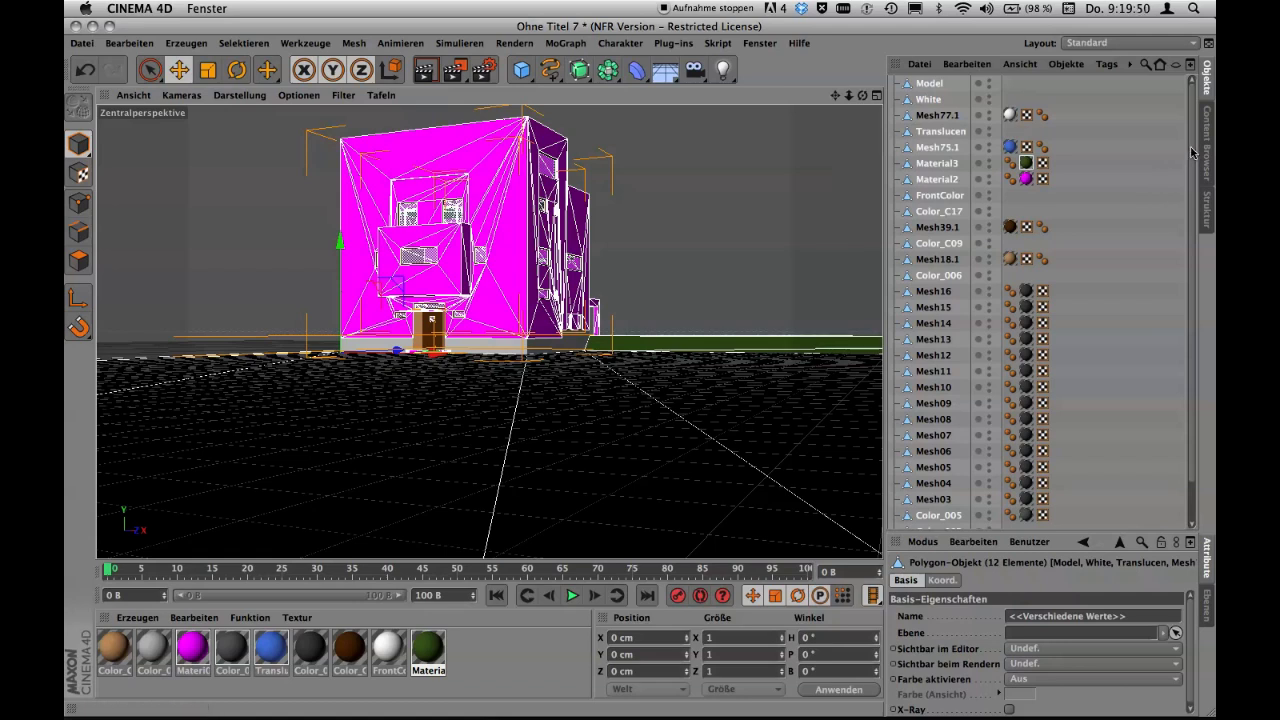
pyautogui.moveTo(1193, 157); pyautogui.dragTo(1188, 221)
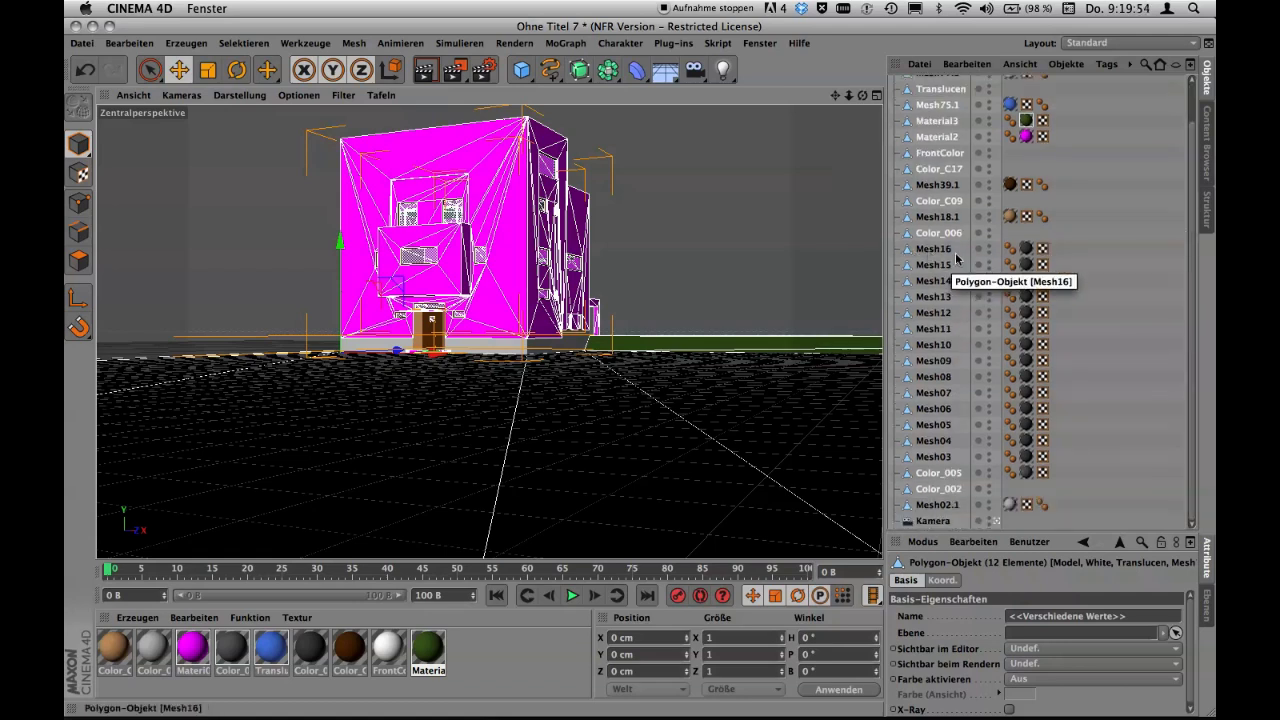
# Merge all meshes using the dark Color_00 material into Mesh16.1.
pyautogui.click(1027, 249)
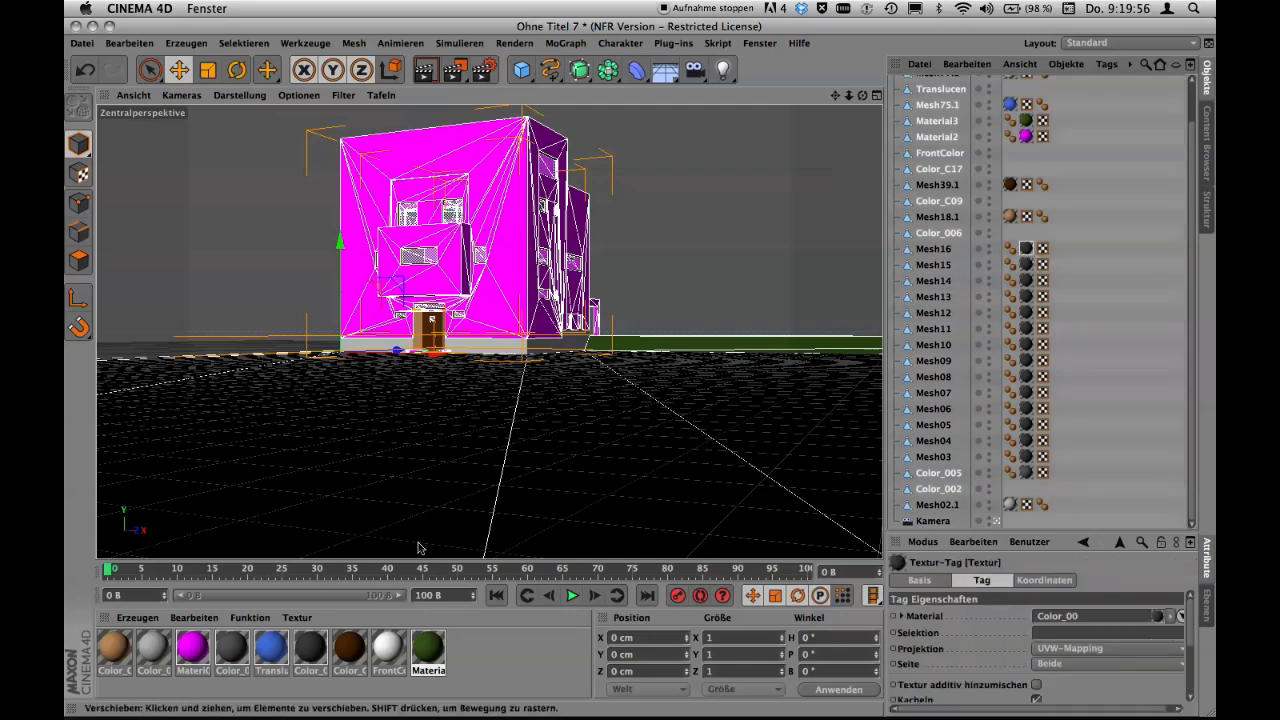
pyautogui.doubleClick(312, 648)
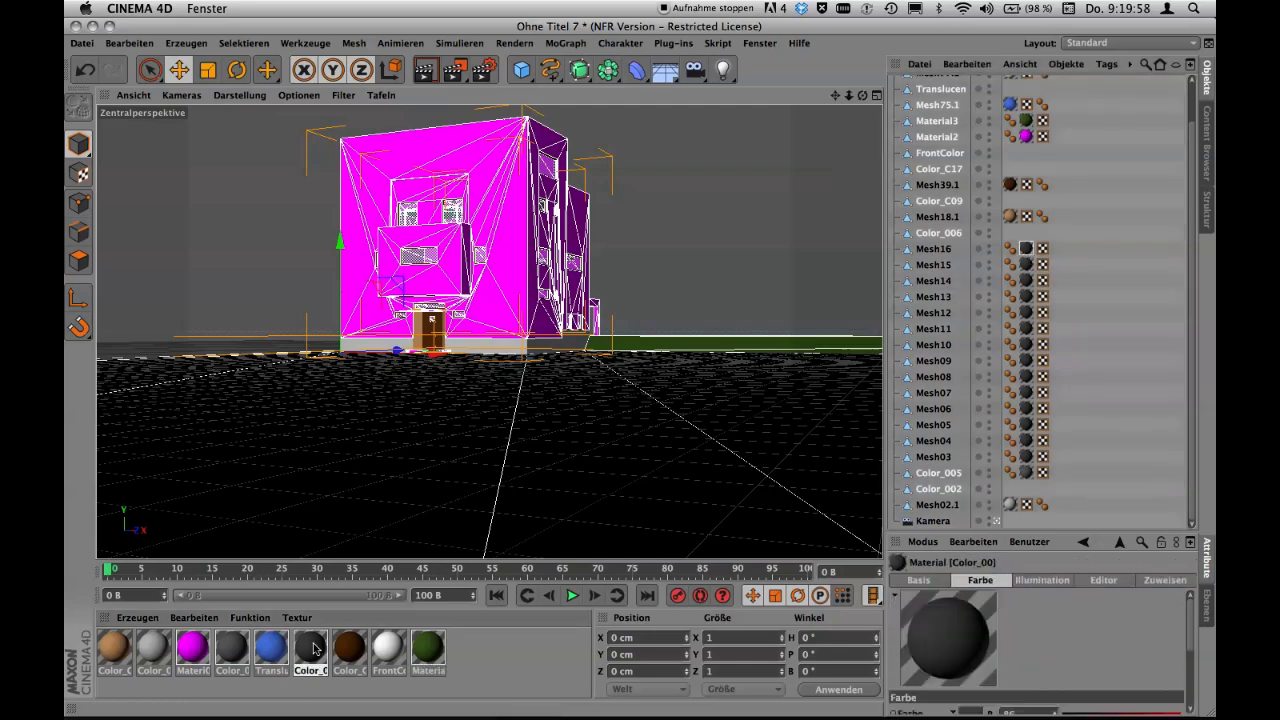
pyautogui.rightClick(314, 649)
pyautogui.click(405, 552)
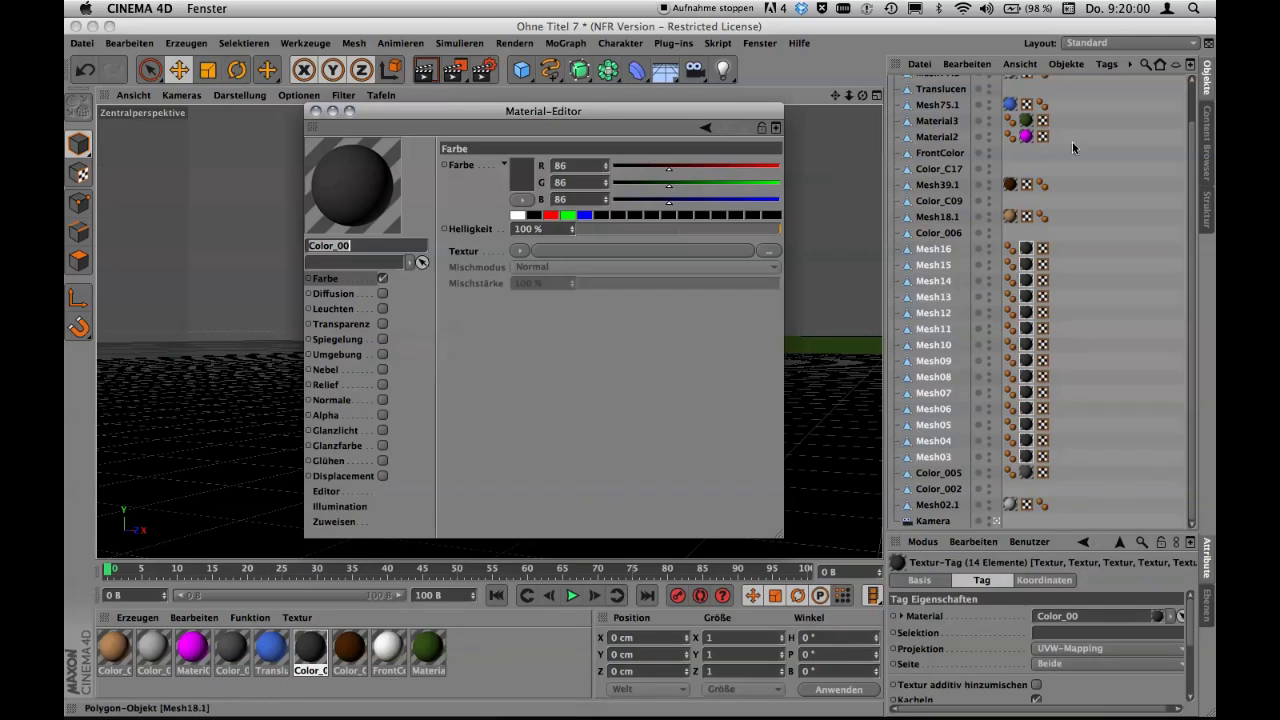
pyautogui.click(316, 111)
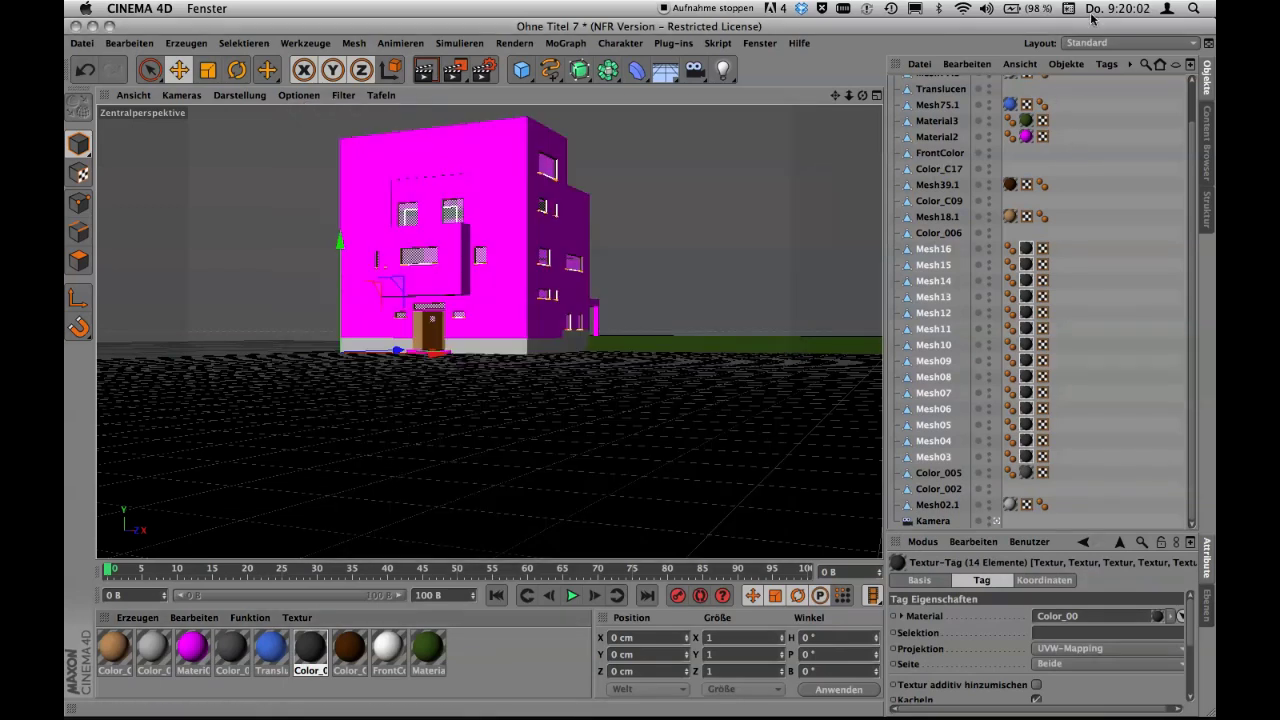
pyautogui.click(1075, 66)
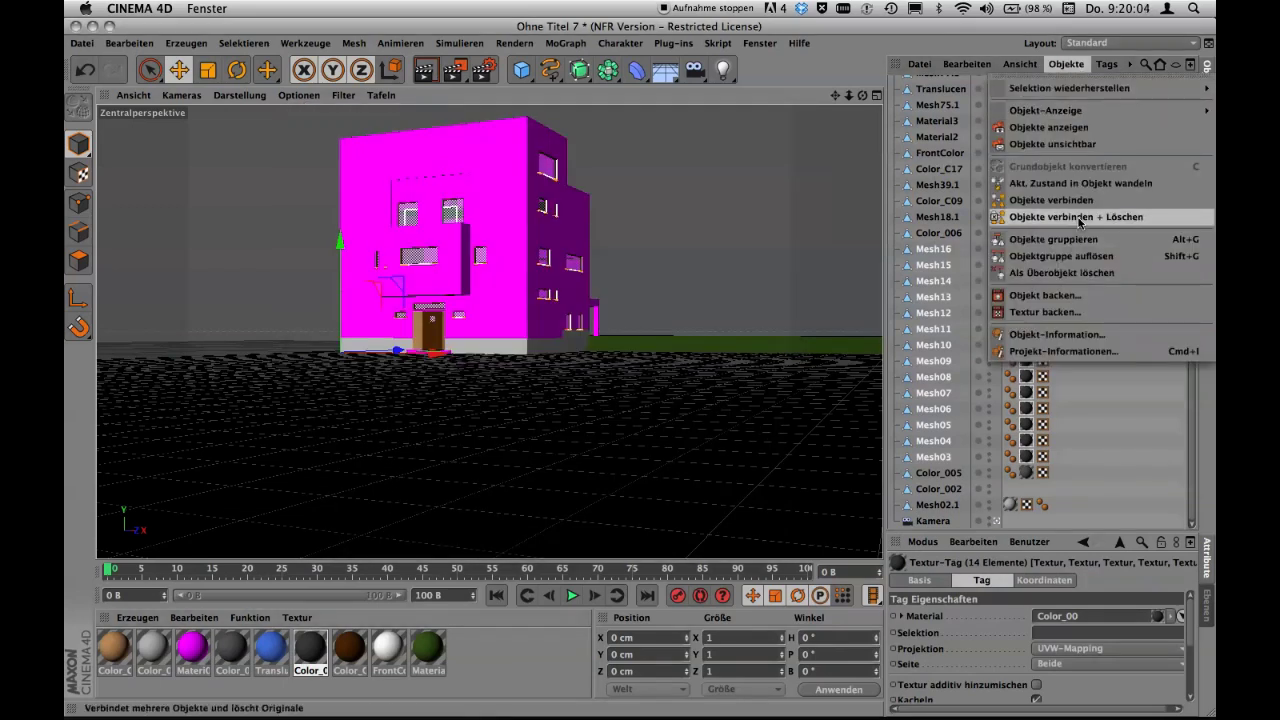
pyautogui.click(1079, 219)
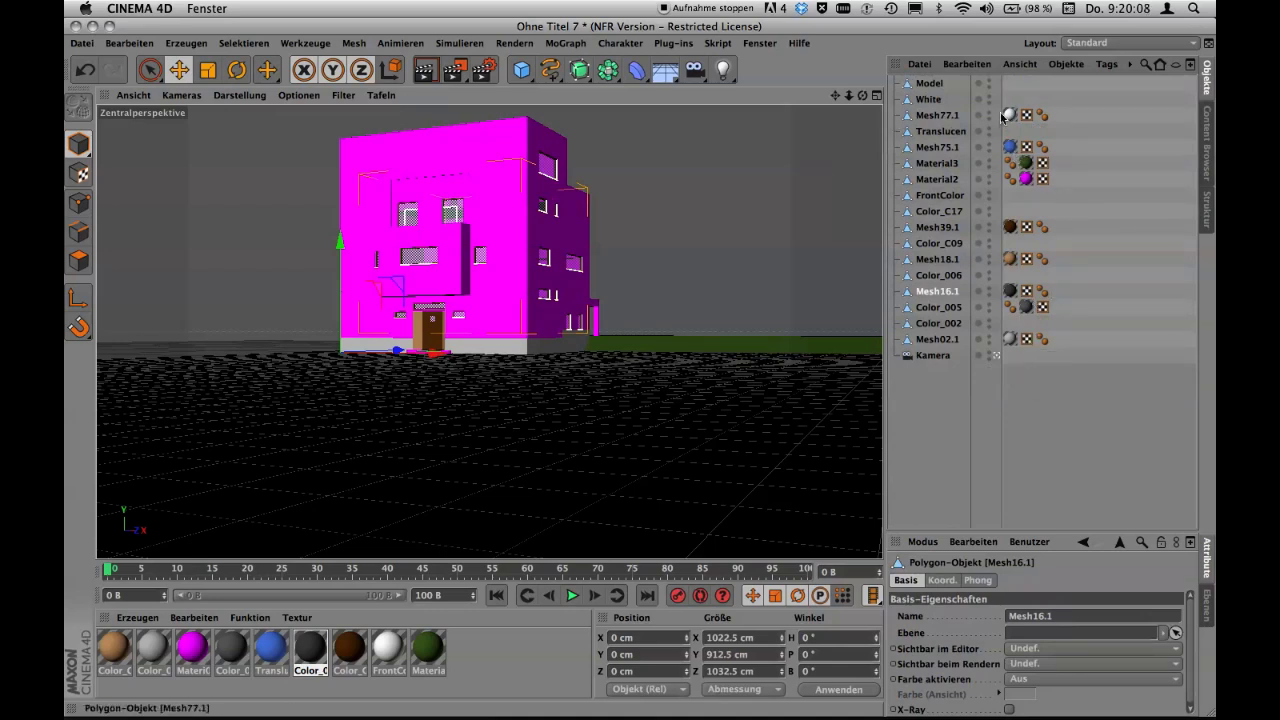
# Delete Model, White, Translucen, FrontColor, Color_C17, Color_C09, Color_006 and Color_002.
pyautogui.click(930, 101)
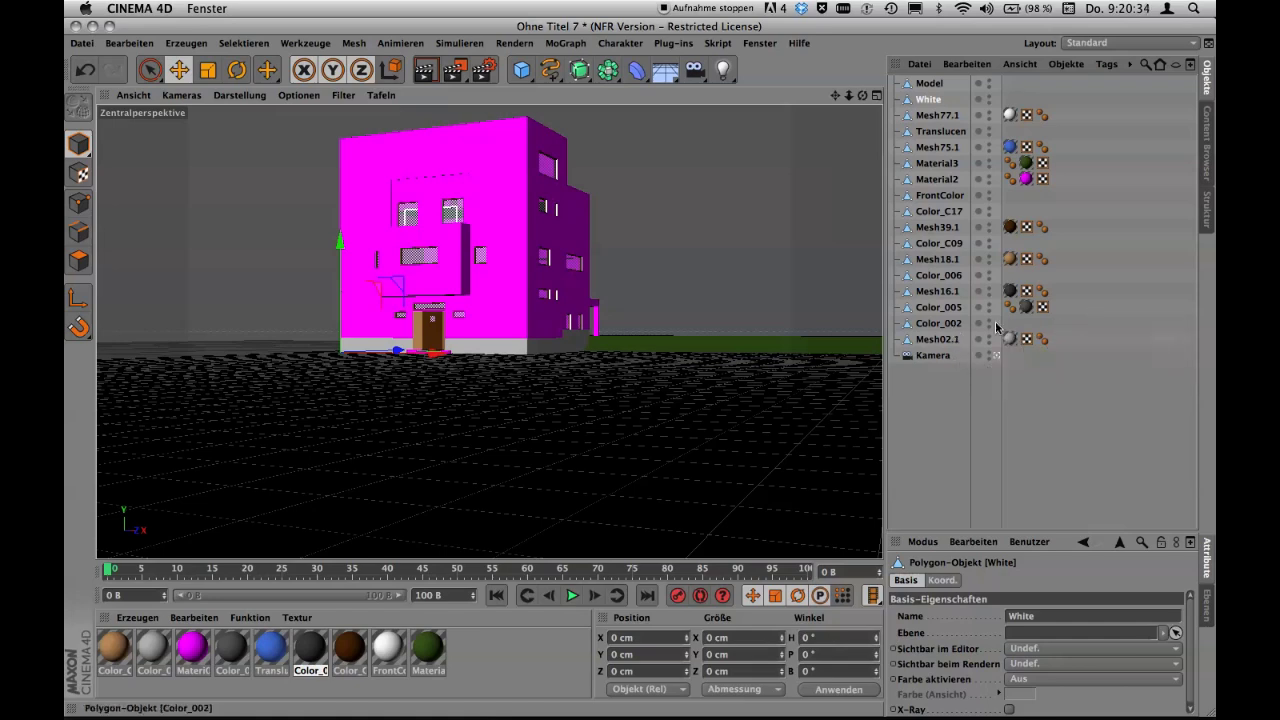
pyautogui.click(952, 323)
pyautogui.keyDown('ctrl'); pyautogui.click(953, 275); pyautogui.keyUp('ctrl')
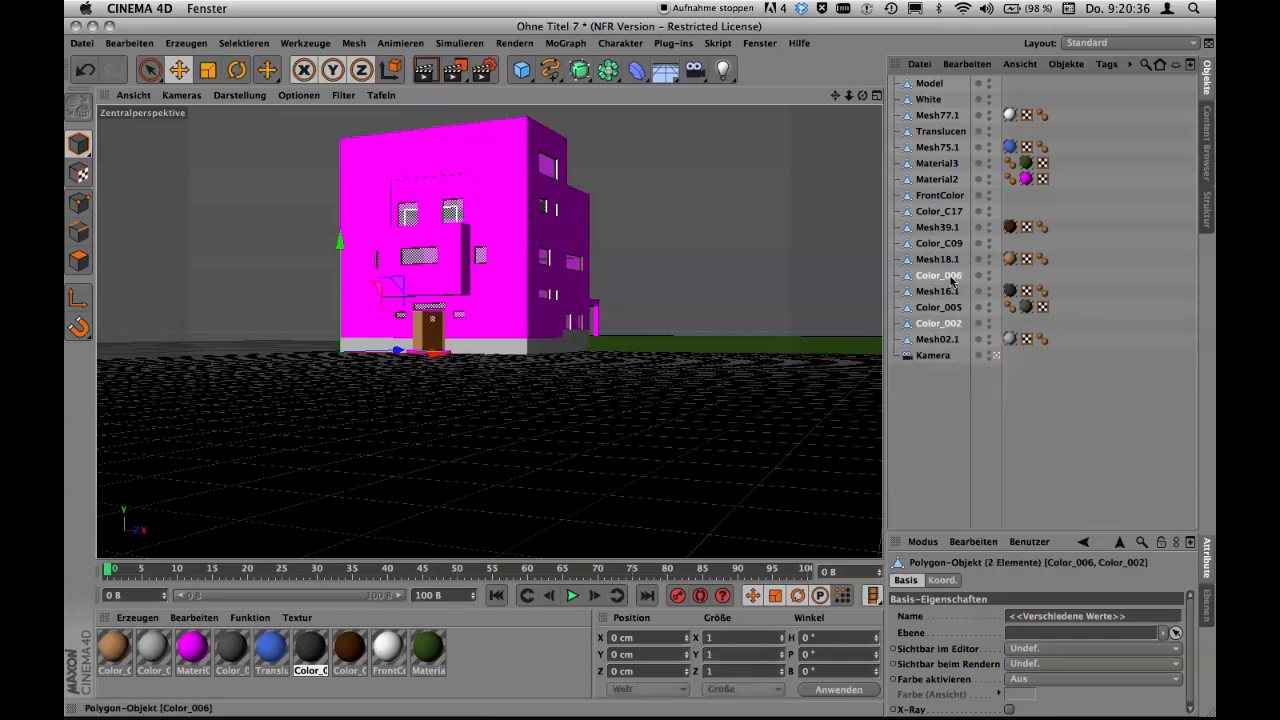
pyautogui.keyDown('ctrl'); pyautogui.click(951, 245); pyautogui.keyUp('ctrl')
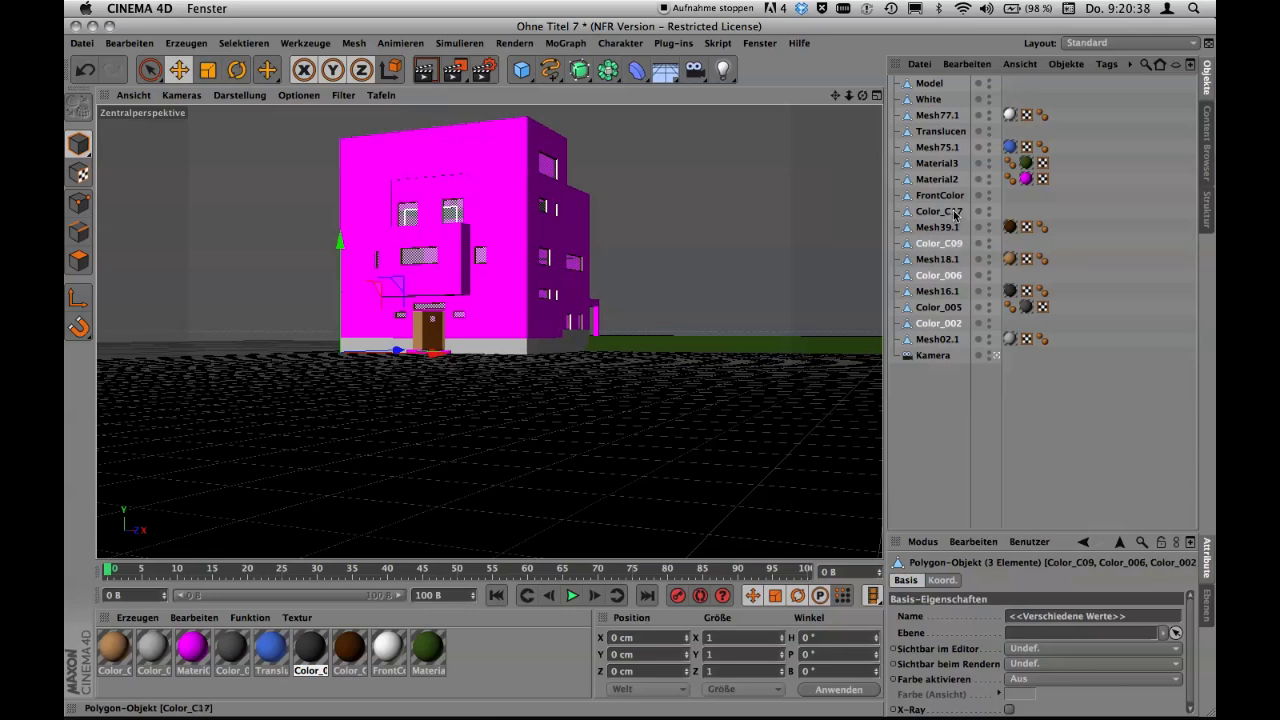
pyautogui.keyDown('ctrl'); pyautogui.click(955, 212); pyautogui.keyUp('ctrl')
pyautogui.keyDown('ctrl'); pyautogui.click(953, 196); pyautogui.keyUp('ctrl')
pyautogui.keyDown('ctrl'); pyautogui.click(953, 131); pyautogui.keyUp('ctrl')
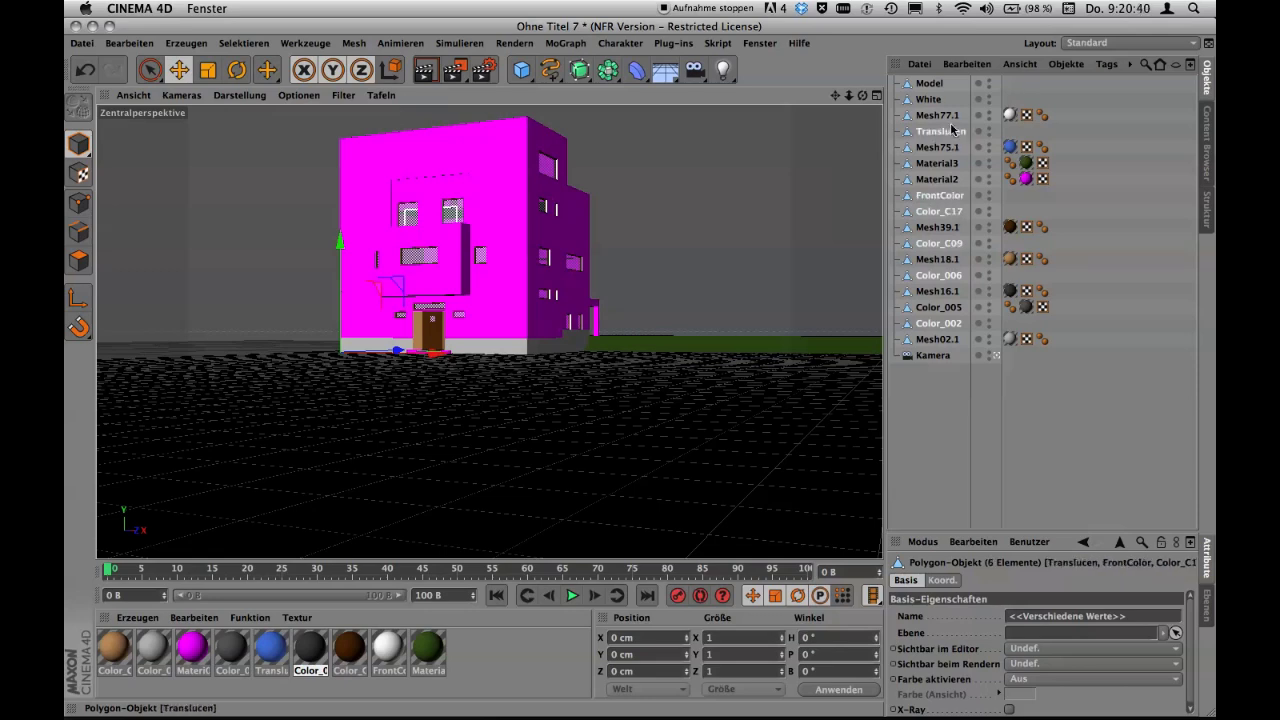
pyautogui.keyDown('ctrl'); pyautogui.click(944, 100); pyautogui.keyUp('ctrl')
pyautogui.keyDown('ctrl'); pyautogui.click(943, 87); pyautogui.keyUp('ctrl')
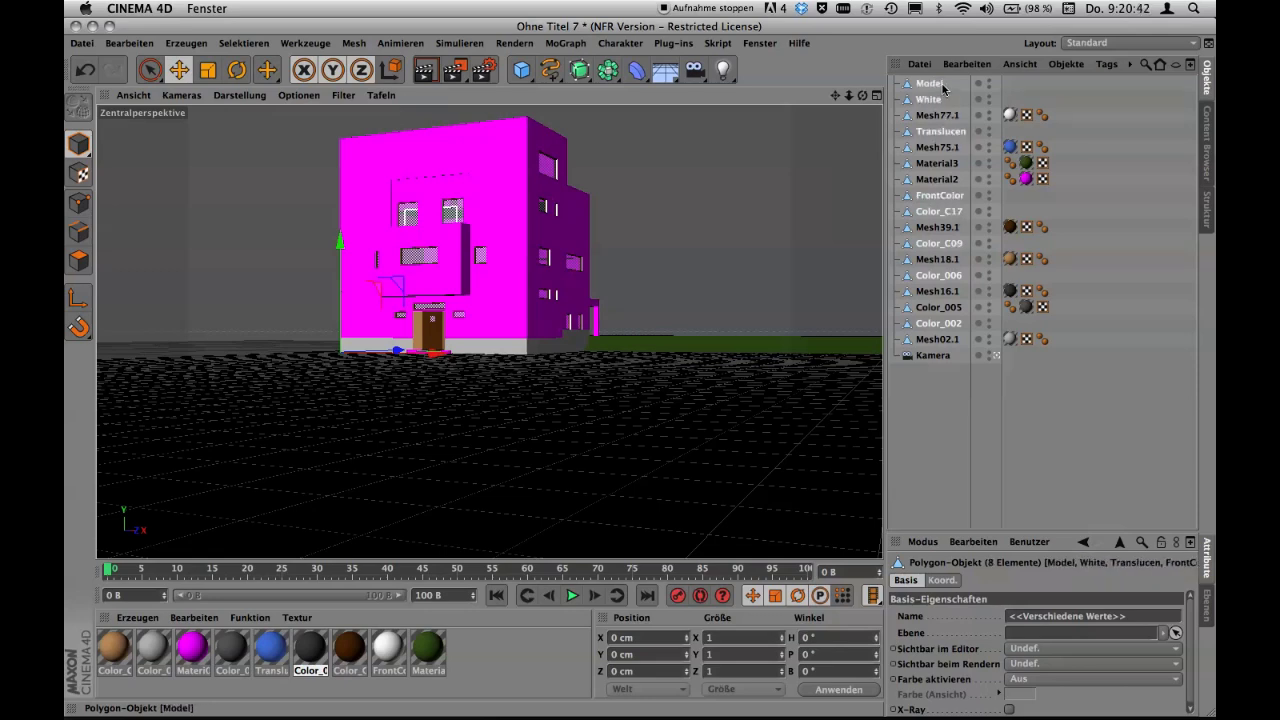
pyautogui.press('Delete')
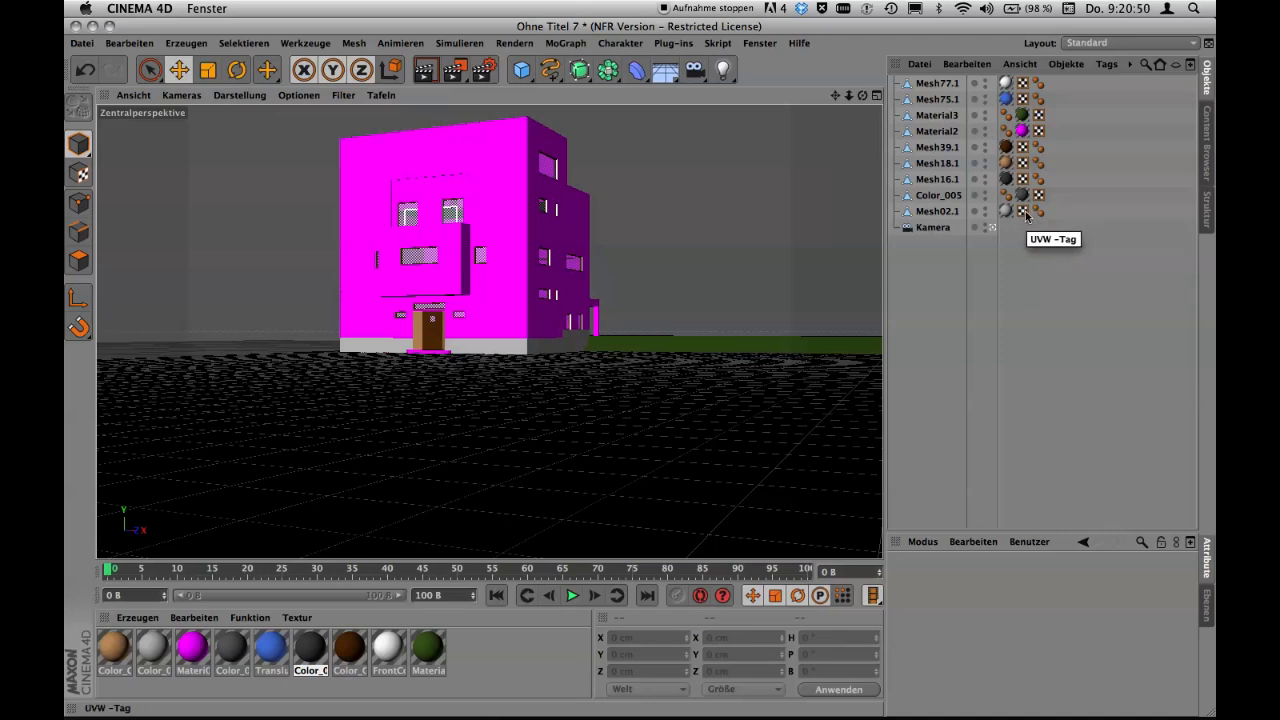
# Delete the UVW and Phong tags on all meshes from Mesh77.1 to Mesh02.1.
pyautogui.click(1025, 213)
pyautogui.keyDown('shift'); pyautogui.click(1038, 211); pyautogui.keyUp('shift')
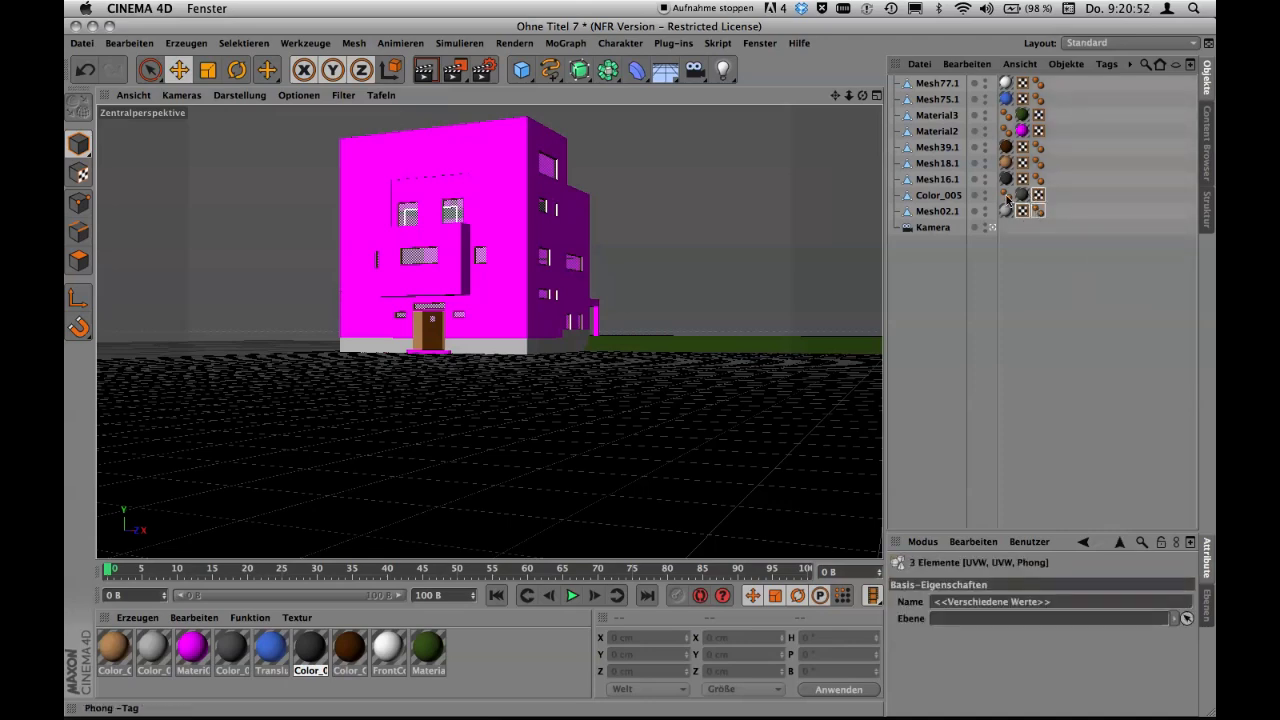
pyautogui.keyDown('shift'); pyautogui.click(1022, 181); pyautogui.keyUp('shift')
pyautogui.keyDown('shift'); pyautogui.click(1036, 180); pyautogui.keyUp('shift')
pyautogui.keyDown('shift'); pyautogui.click(1036, 172); pyautogui.keyUp('shift')
pyautogui.keyDown('shift'); pyautogui.click(1038, 164); pyautogui.keyUp('shift')
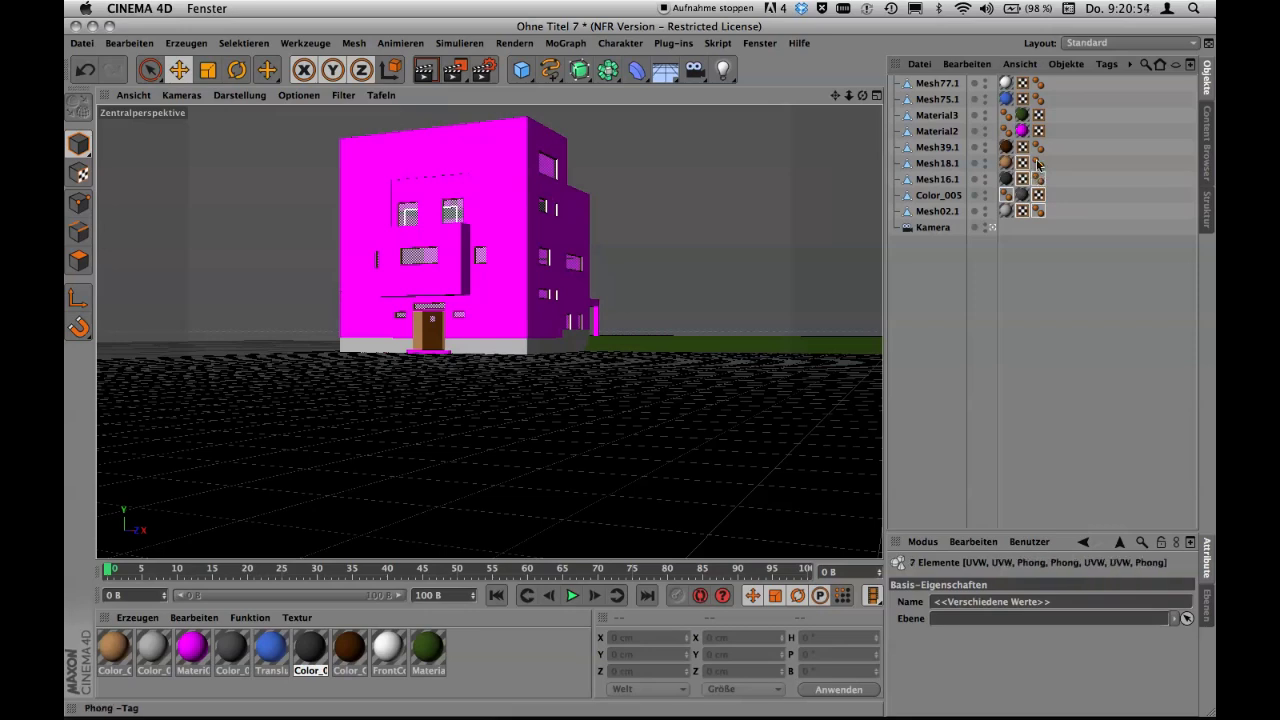
pyautogui.keyDown('shift'); pyautogui.click(1038, 148); pyautogui.keyUp('shift')
pyautogui.keyDown('shift'); pyautogui.click(1022, 148); pyautogui.keyUp('shift')
pyautogui.keyDown('shift'); pyautogui.click(1006, 132); pyautogui.keyUp('shift')
pyautogui.keyDown('shift'); pyautogui.click(1038, 131); pyautogui.keyUp('shift')
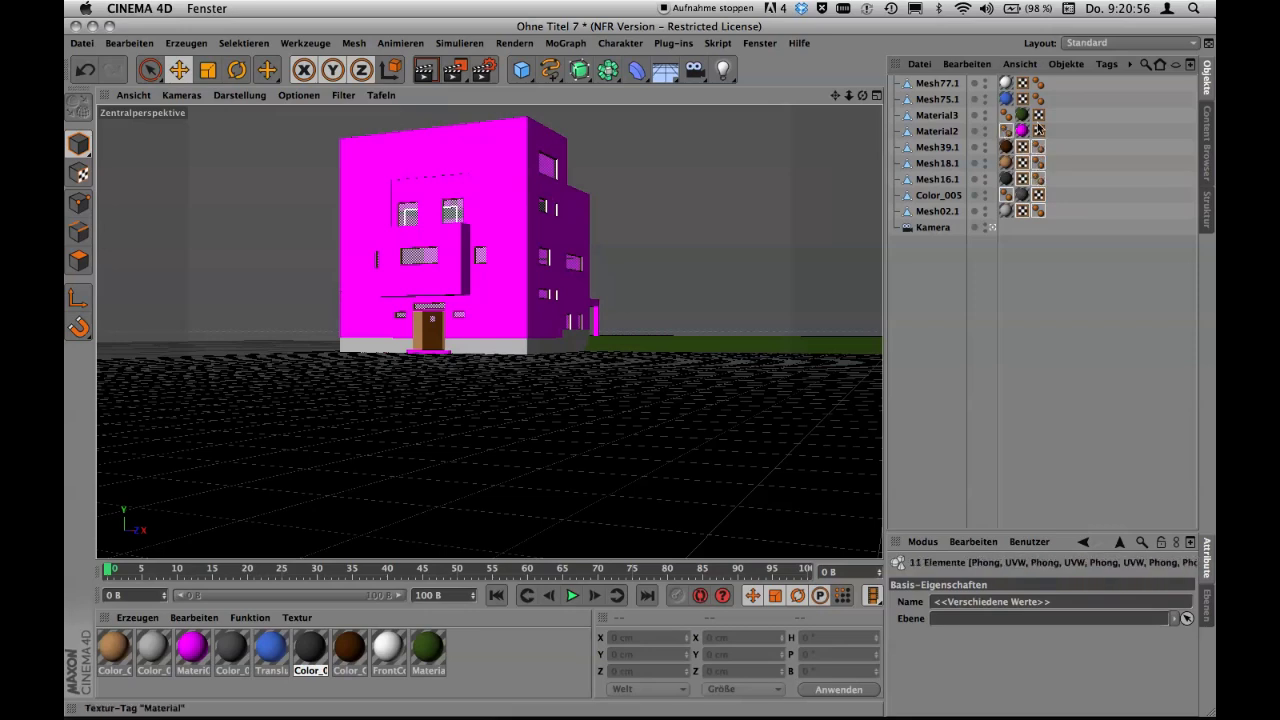
pyautogui.keyDown('shift'); pyautogui.click(1022, 131); pyautogui.keyUp('shift')
pyautogui.keyDown('shift'); pyautogui.click(1022, 115); pyautogui.keyUp('shift')
pyautogui.keyDown('shift'); pyautogui.click(1038, 115); pyautogui.keyUp('shift')
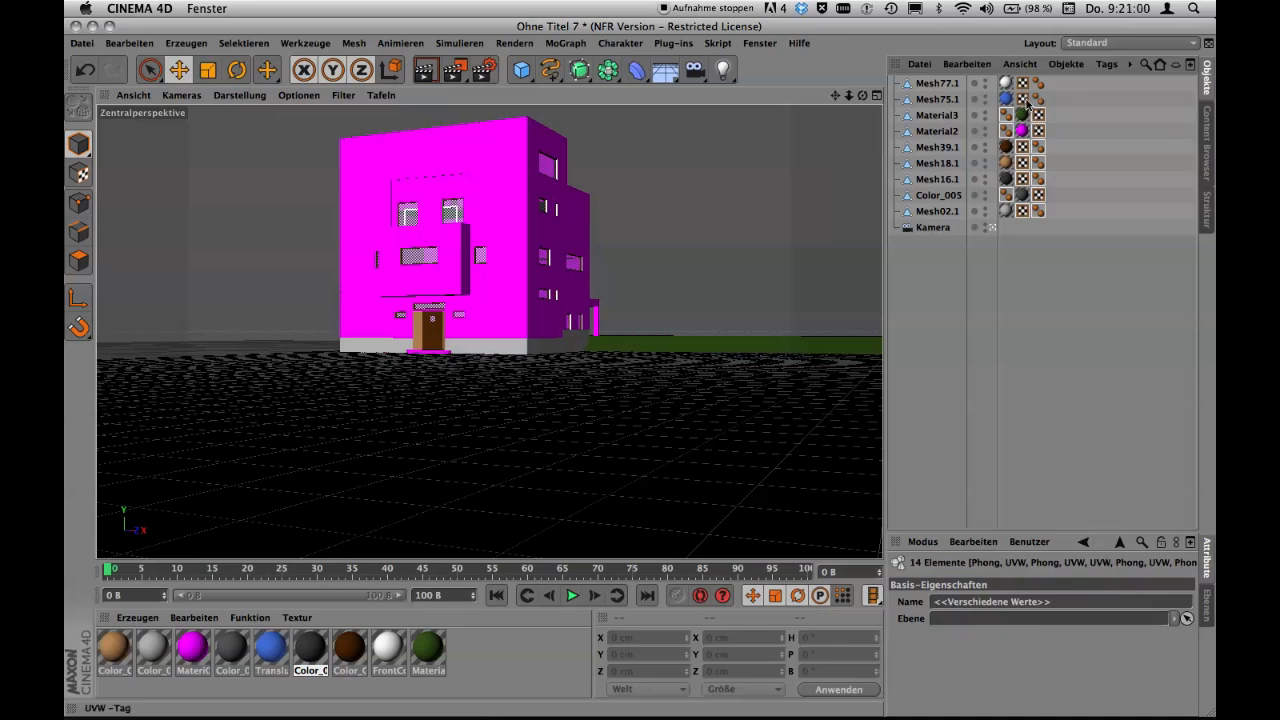
pyautogui.keyDown('shift'); pyautogui.click(1022, 99); pyautogui.keyUp('shift')
pyautogui.keyDown('shift'); pyautogui.click(1038, 99); pyautogui.keyUp('shift')
pyautogui.keyDown('shift'); pyautogui.click(1038, 83); pyautogui.keyUp('shift')
pyautogui.keyDown('shift'); pyautogui.click(1022, 83); pyautogui.keyUp('shift')
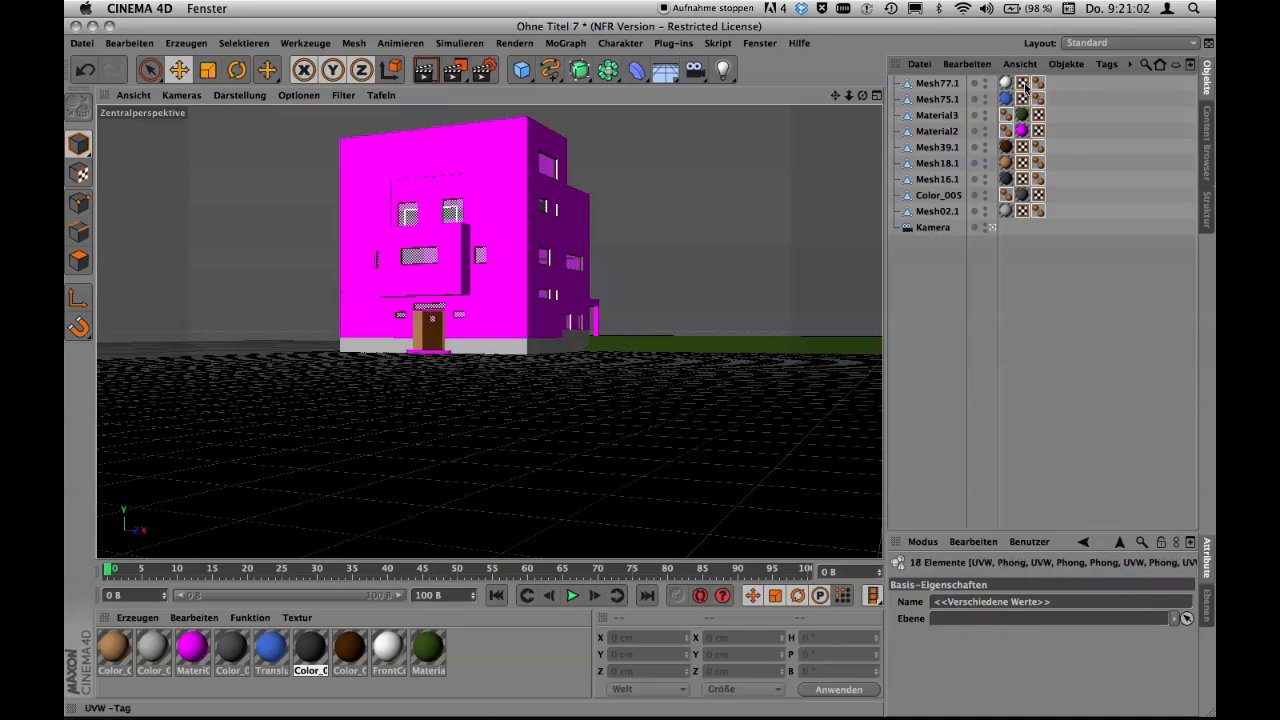
pyautogui.press('Delete')
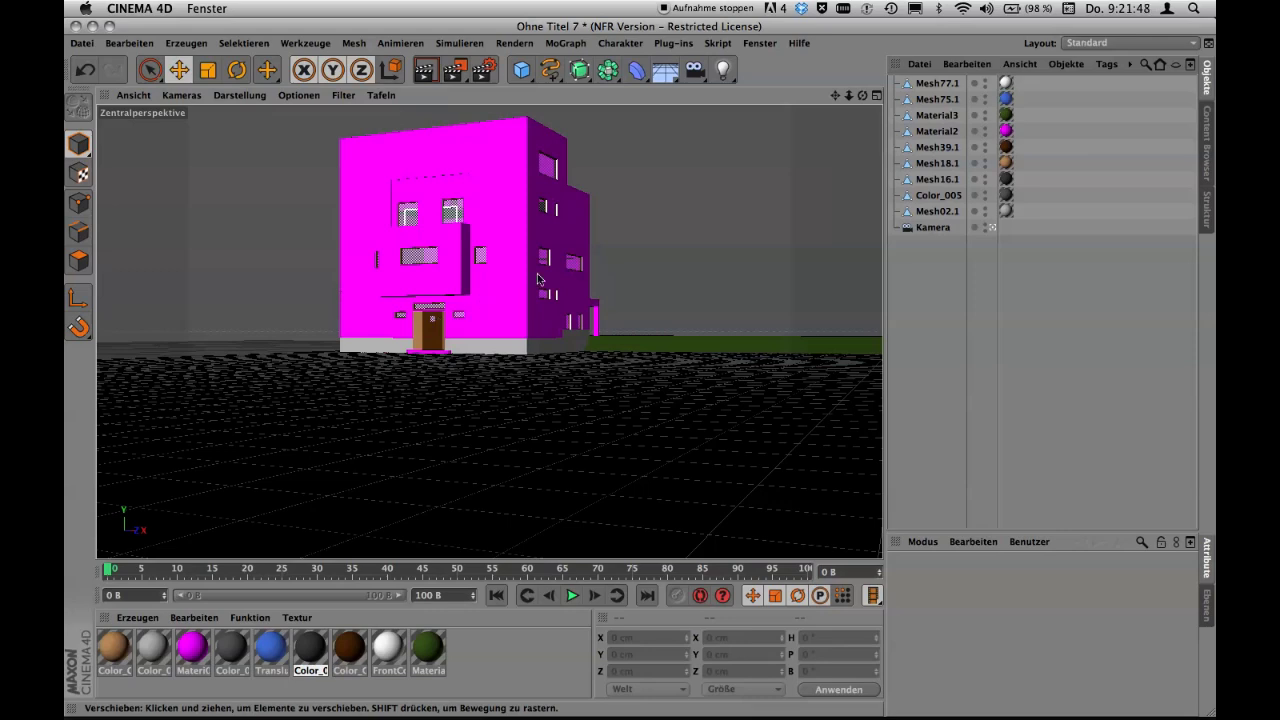
# Switch the viewport to the Kamera camera and zoom in toward the magenta facade.
pyautogui.click(993, 227)
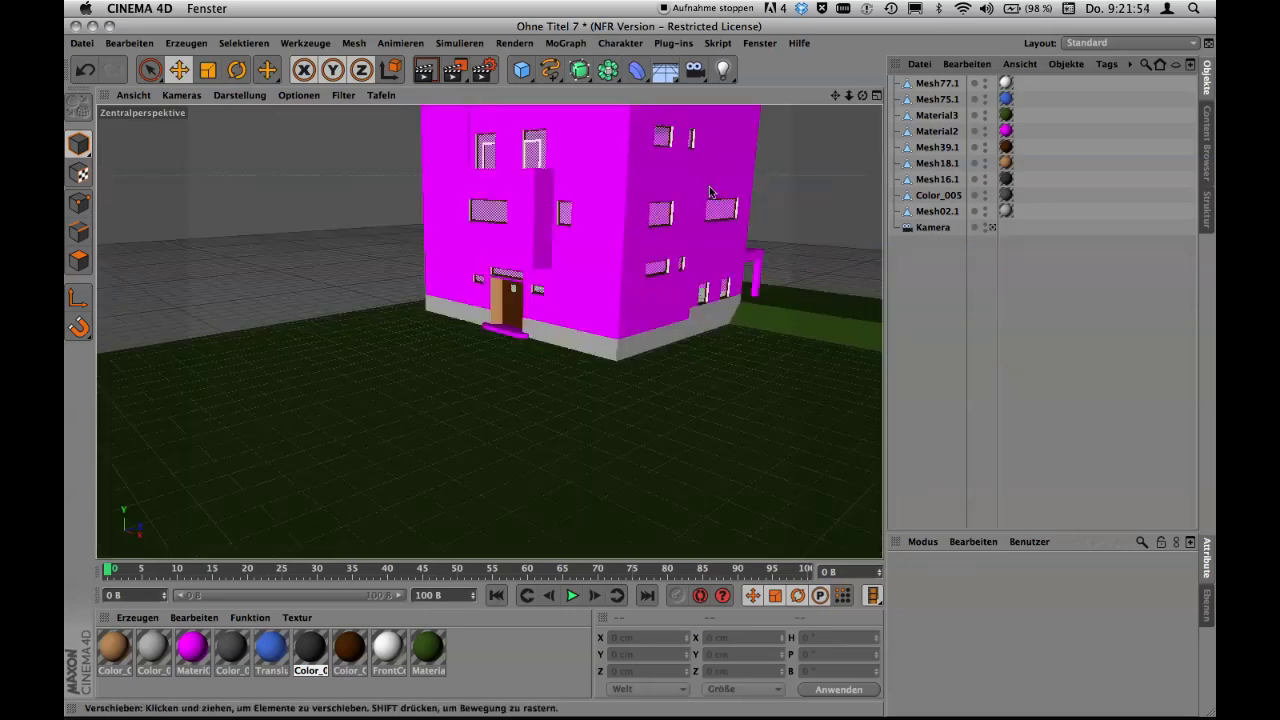
pyautogui.scroll(2, 710, 192)
pyautogui.scroll(3, 708, 190)
pyautogui.scroll(2, 706, 188)
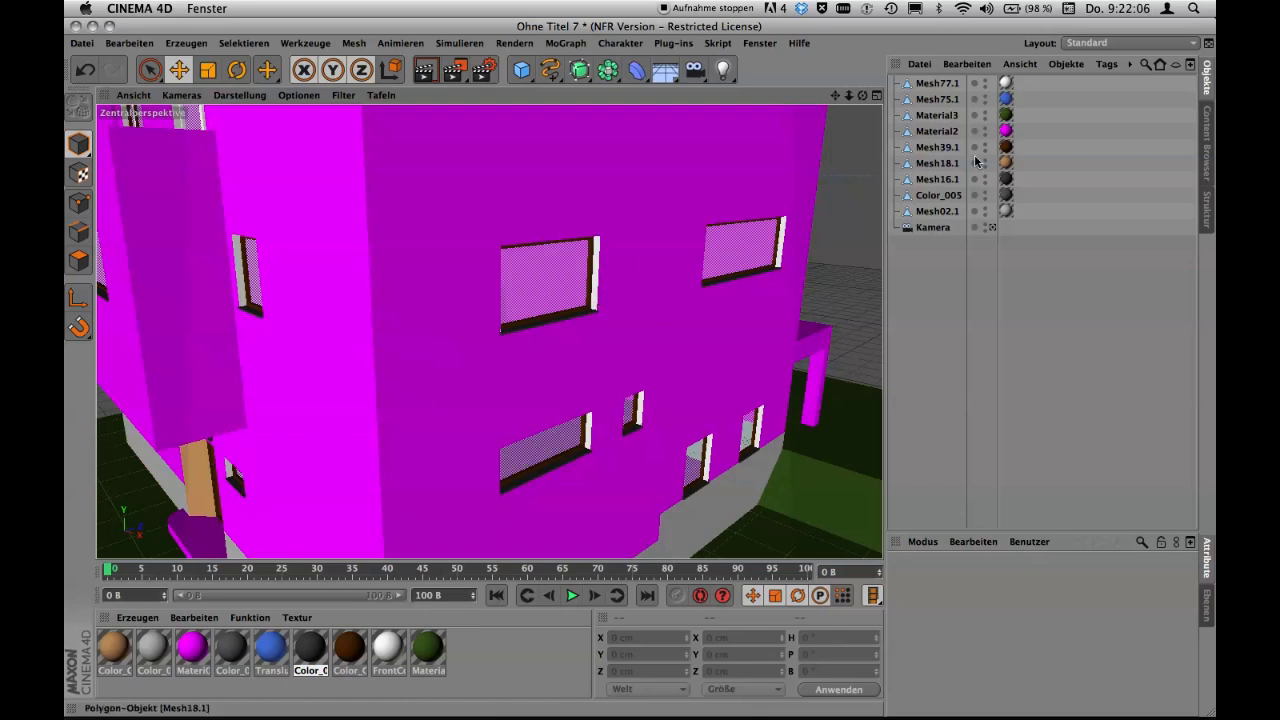
# Group the nine meshes Mesh77.1 through Mesh02.1 under a new Null.
pyautogui.click(937, 85)
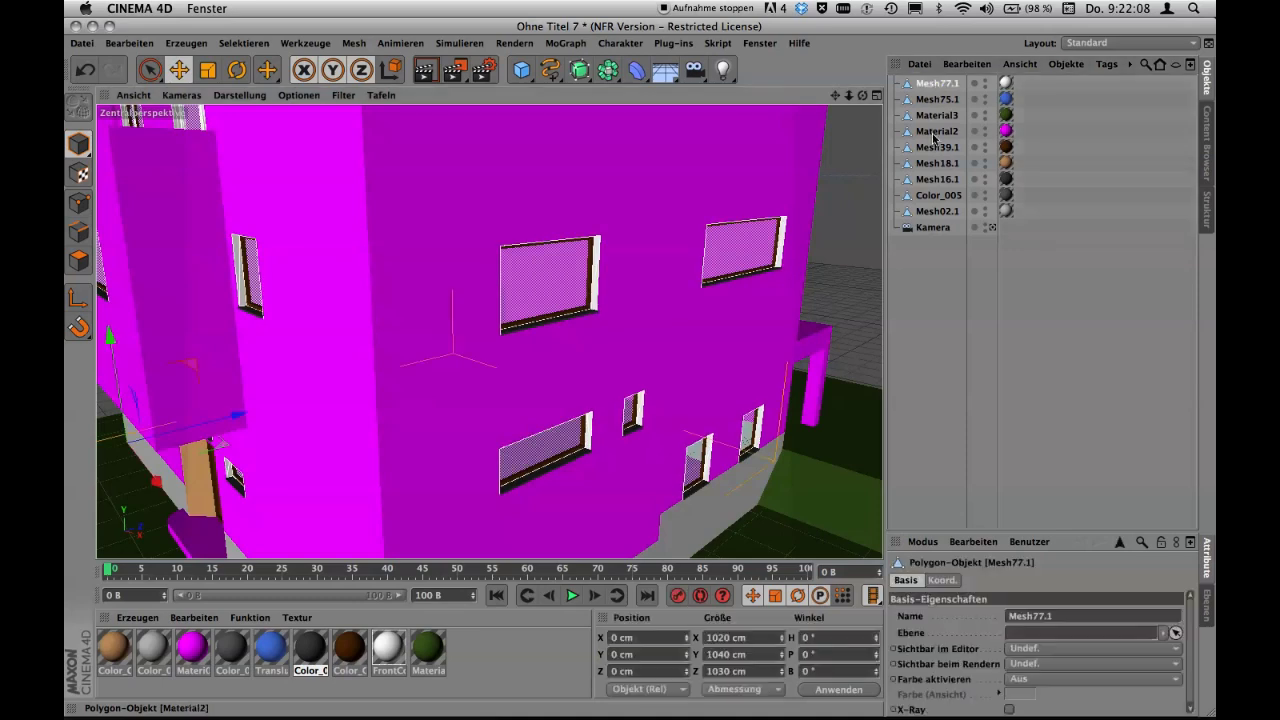
pyautogui.keyDown('shift'); pyautogui.click(936, 213); pyautogui.keyUp('shift')
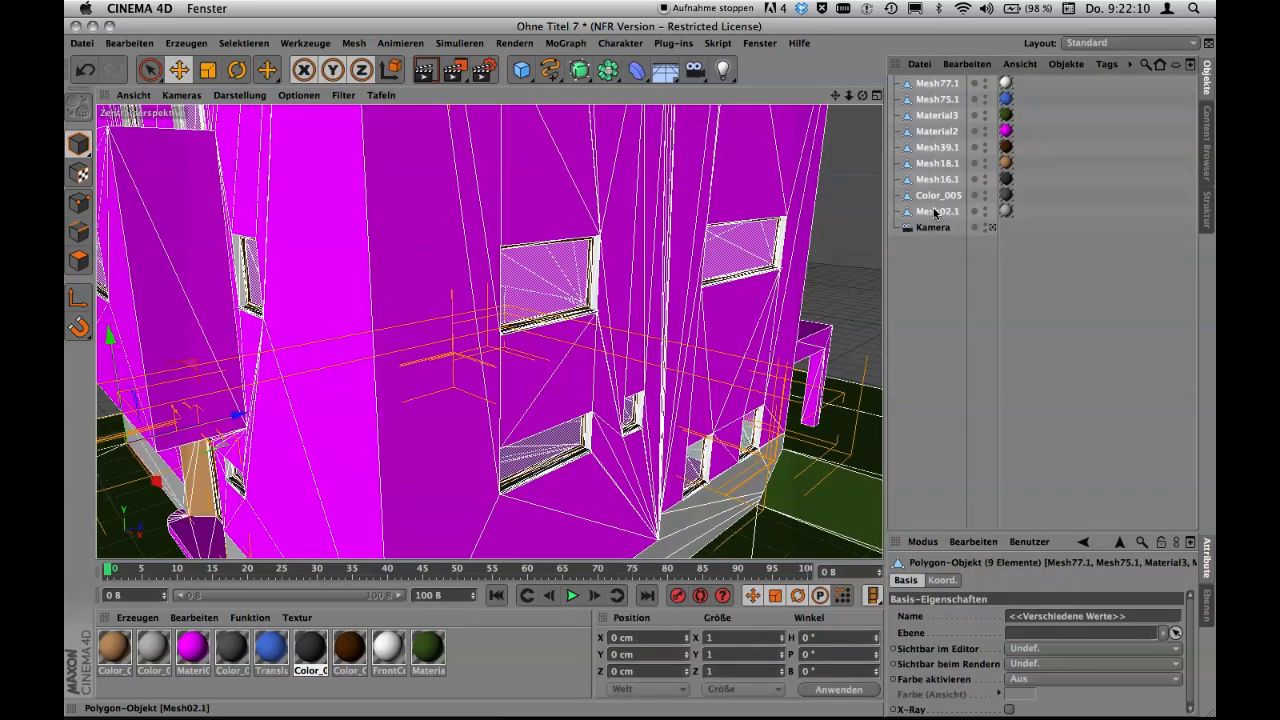
pyautogui.hotkey('alt', 'g')
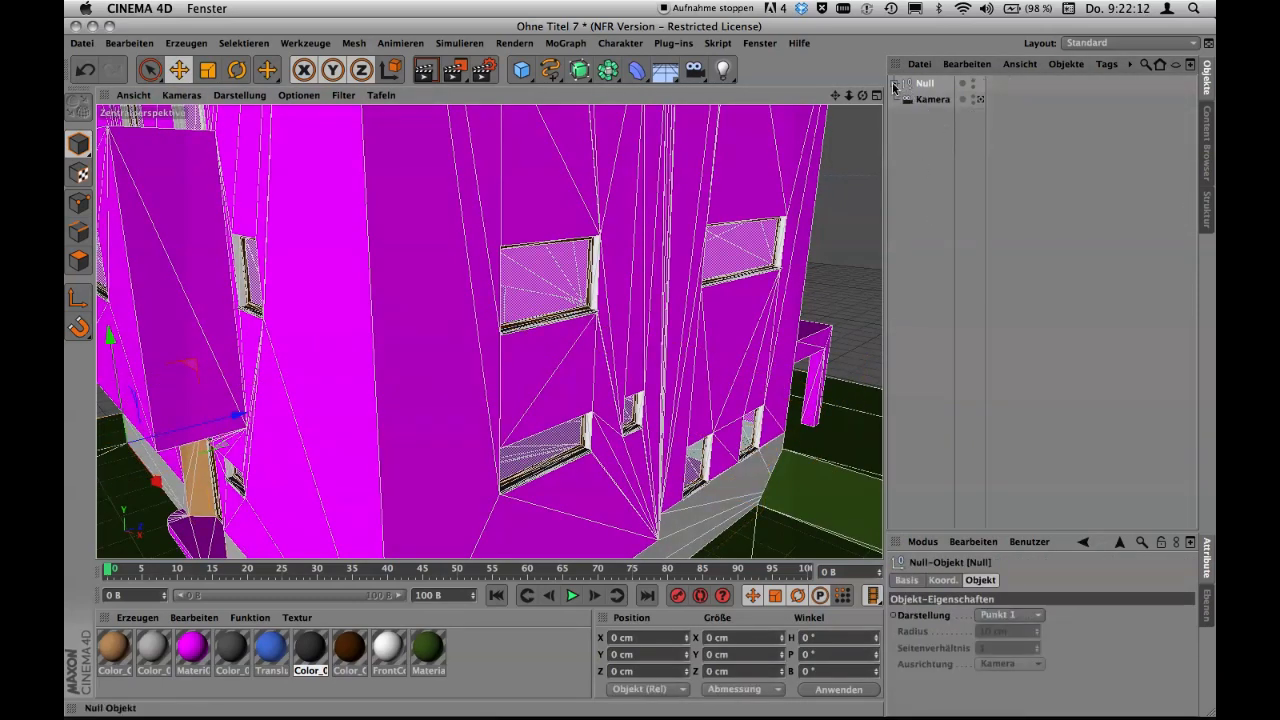
# Hide the building meshes so only Mesh77.1's white window frames show.
pyautogui.click(895, 84)
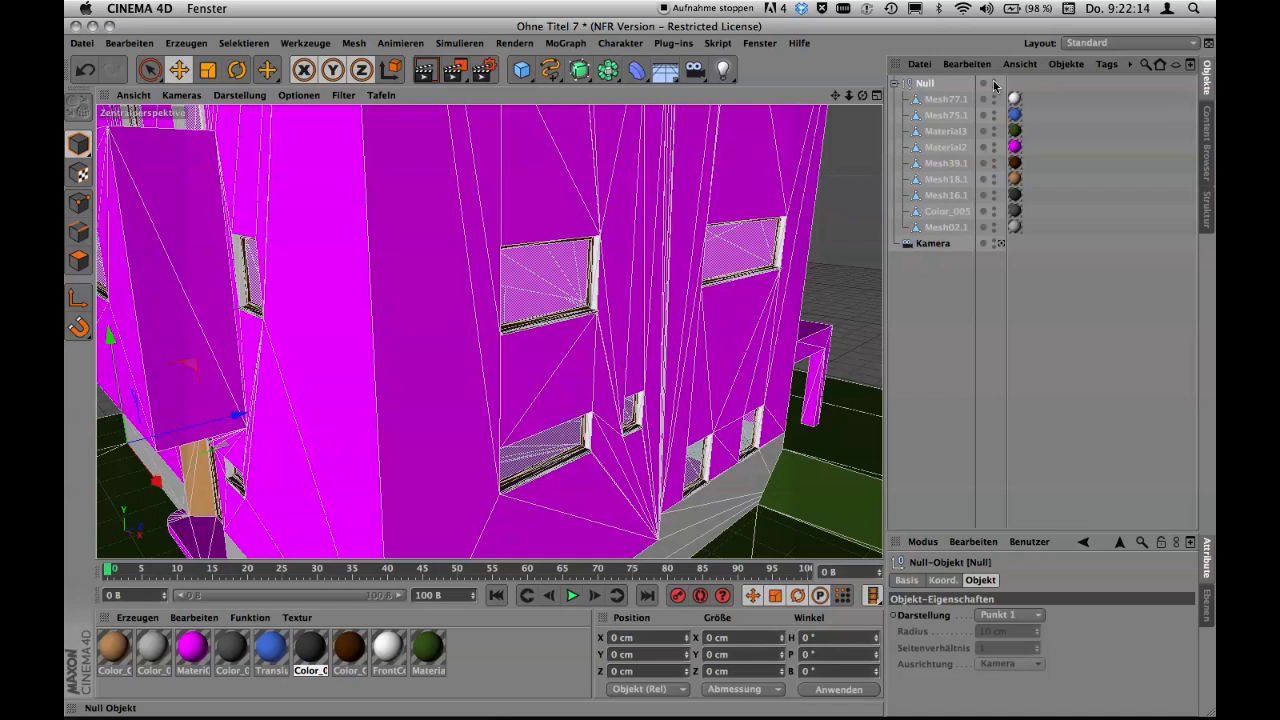
pyautogui.click(994, 83)
pyautogui.click(994, 83)
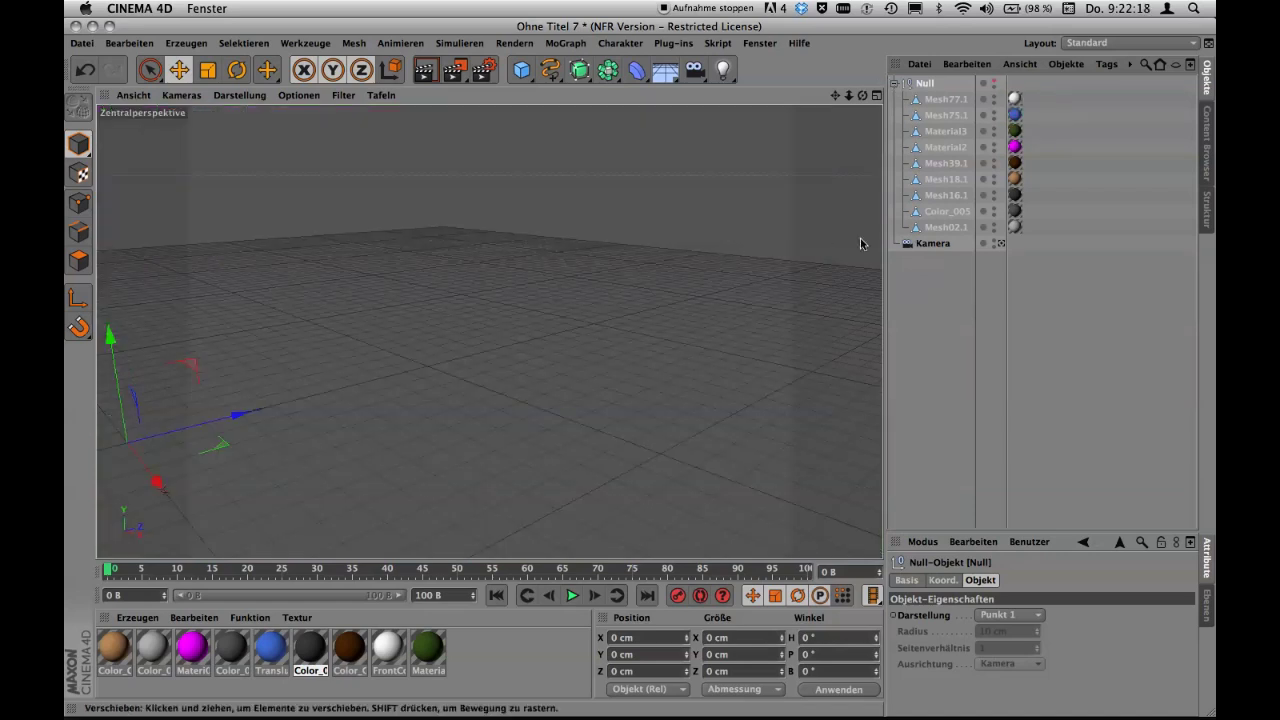
pyautogui.keyDown('alt'); pyautogui.moveTo(737, 289); pyautogui.dragTo(737, 289, button='middle'); pyautogui.keyUp('alt')
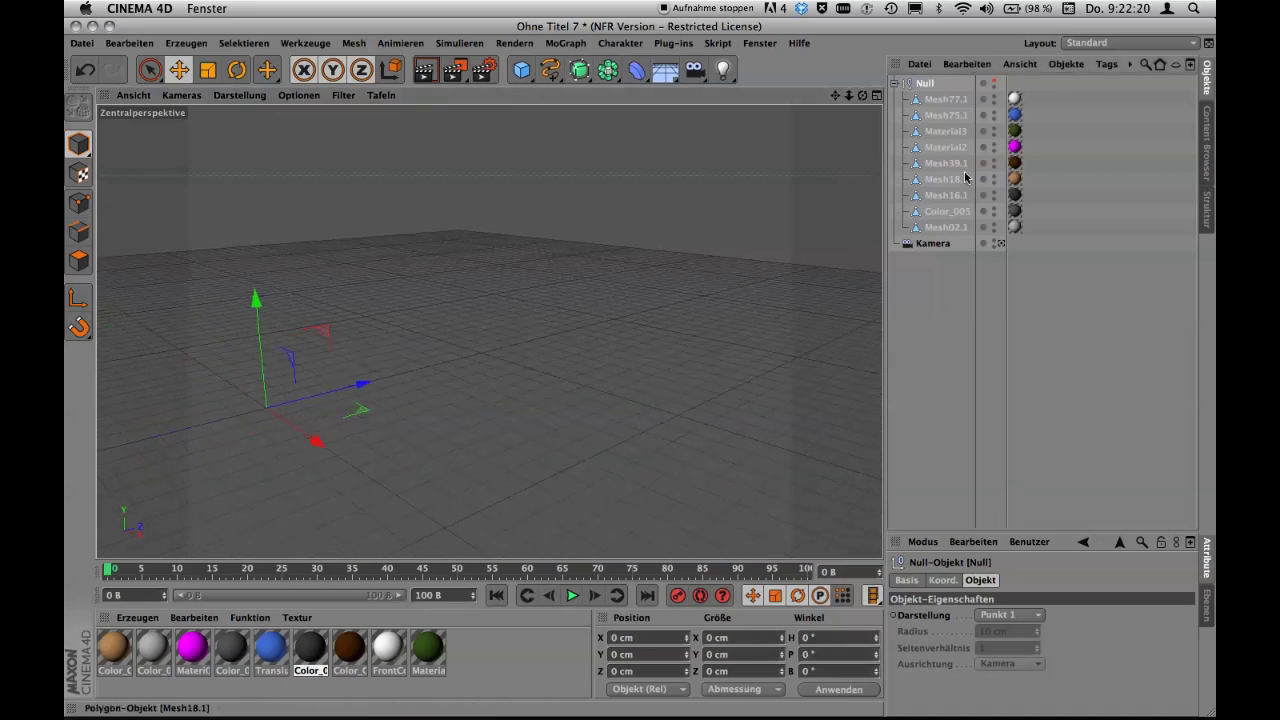
pyautogui.click(980, 121)
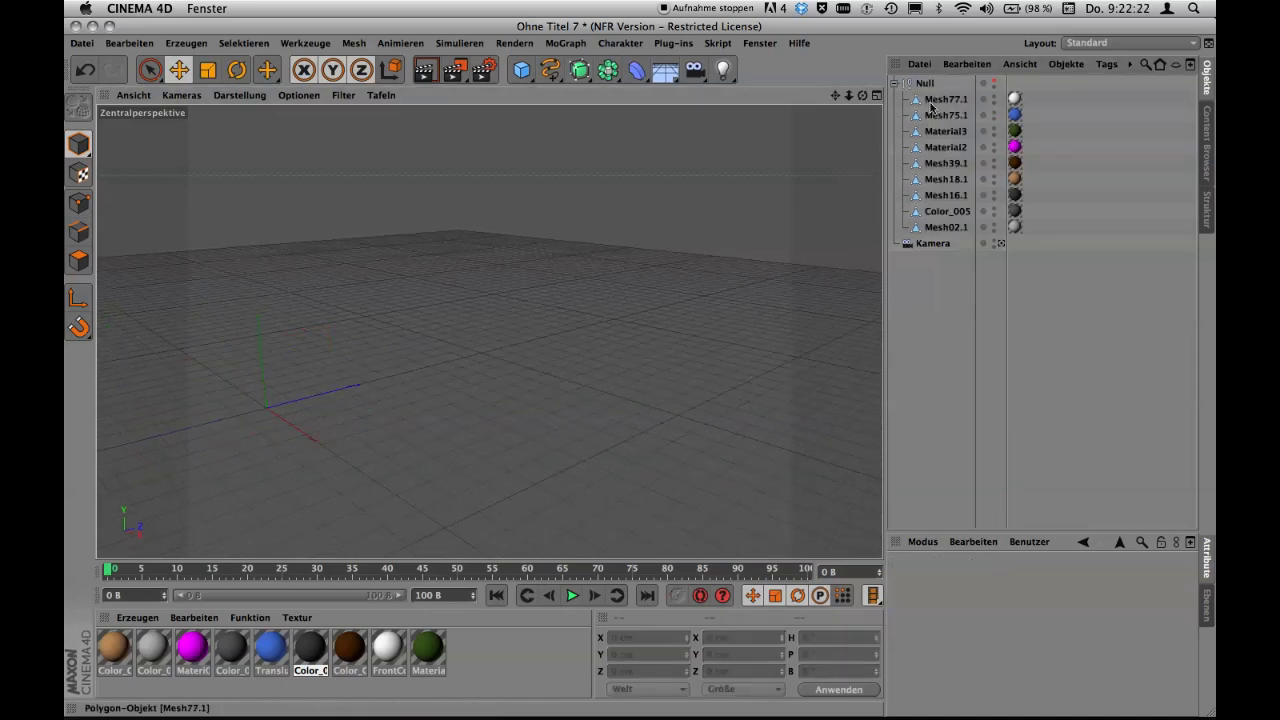
pyautogui.click(993, 83)
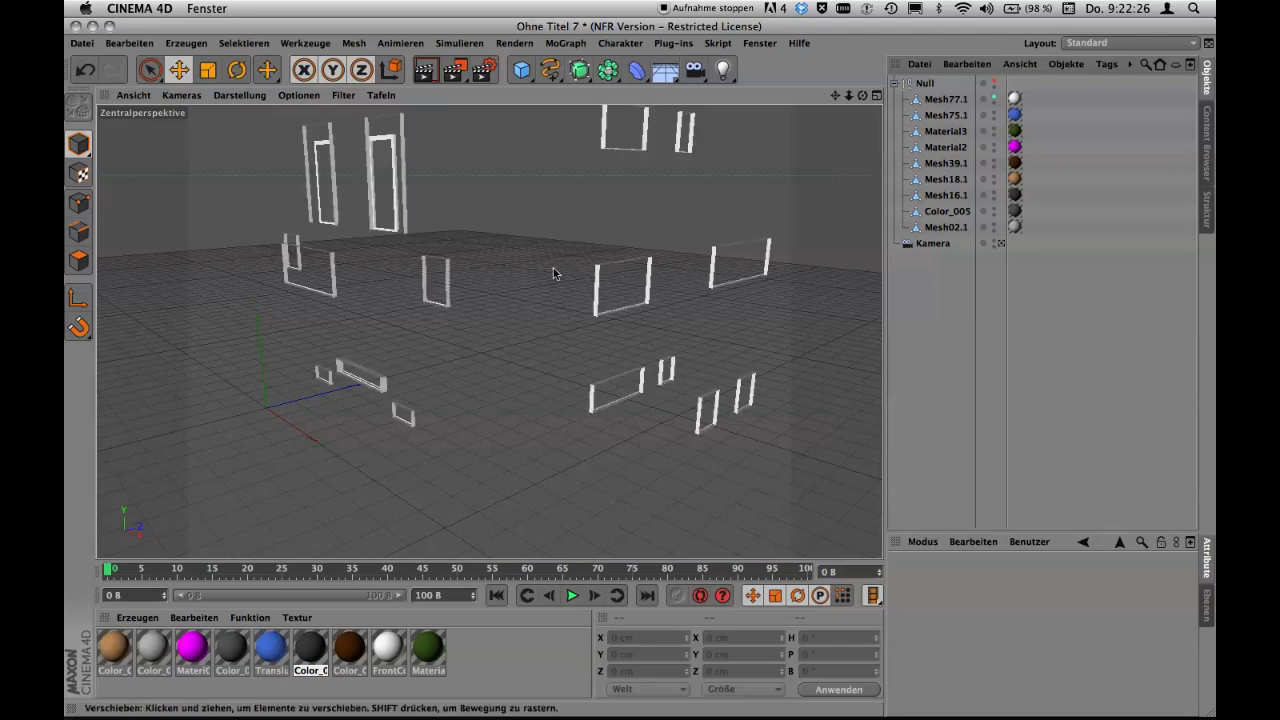
# Orbit and zoom to a close frontal view of the two door frames.
pyautogui.moveTo(553, 268)
pyautogui.keyDown('alt'); pyautogui.mouseDown()
pyautogui.moveTo(608, 337)
pyautogui.moveTo(479, 288)
pyautogui.moveTo(523, 306)
pyautogui.moveTo(534, 331)
pyautogui.moveTo(508, 297)
pyautogui.moveTo(572, 315)
pyautogui.moveTo(390, 214)
pyautogui.mouseUp(); pyautogui.keyUp('alt')
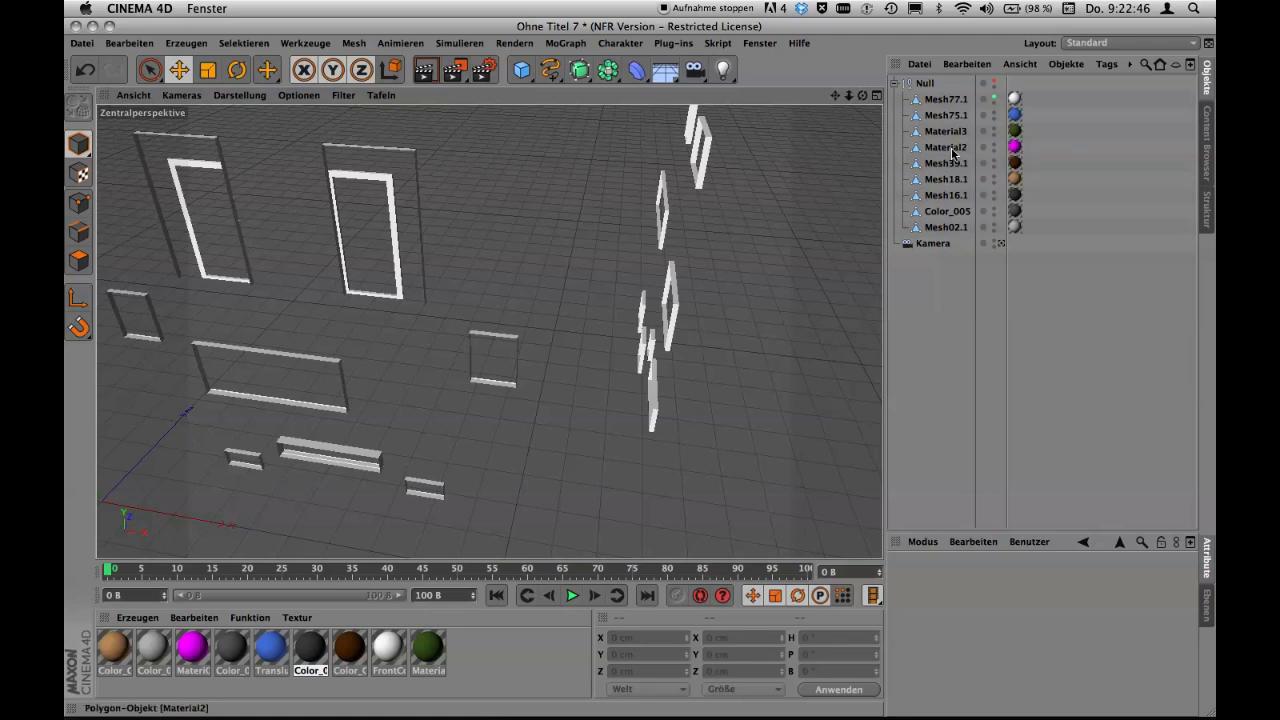
pyautogui.click(995, 146)
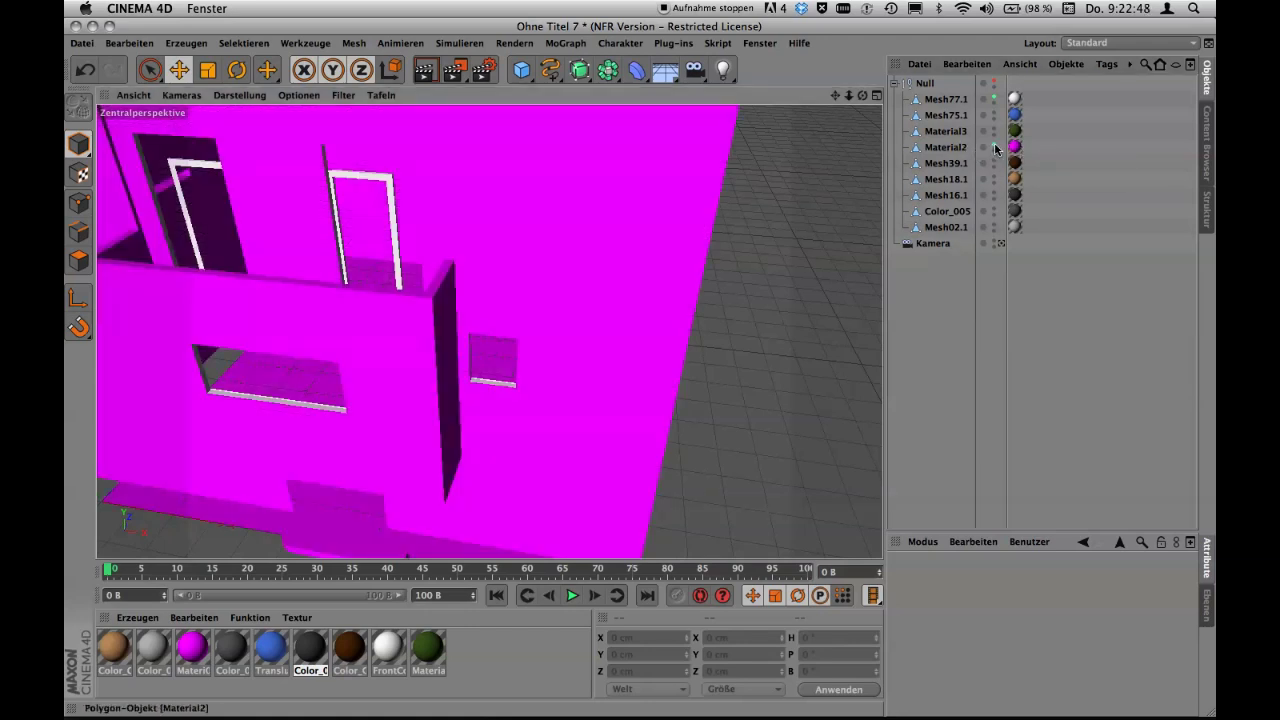
pyautogui.click(995, 147)
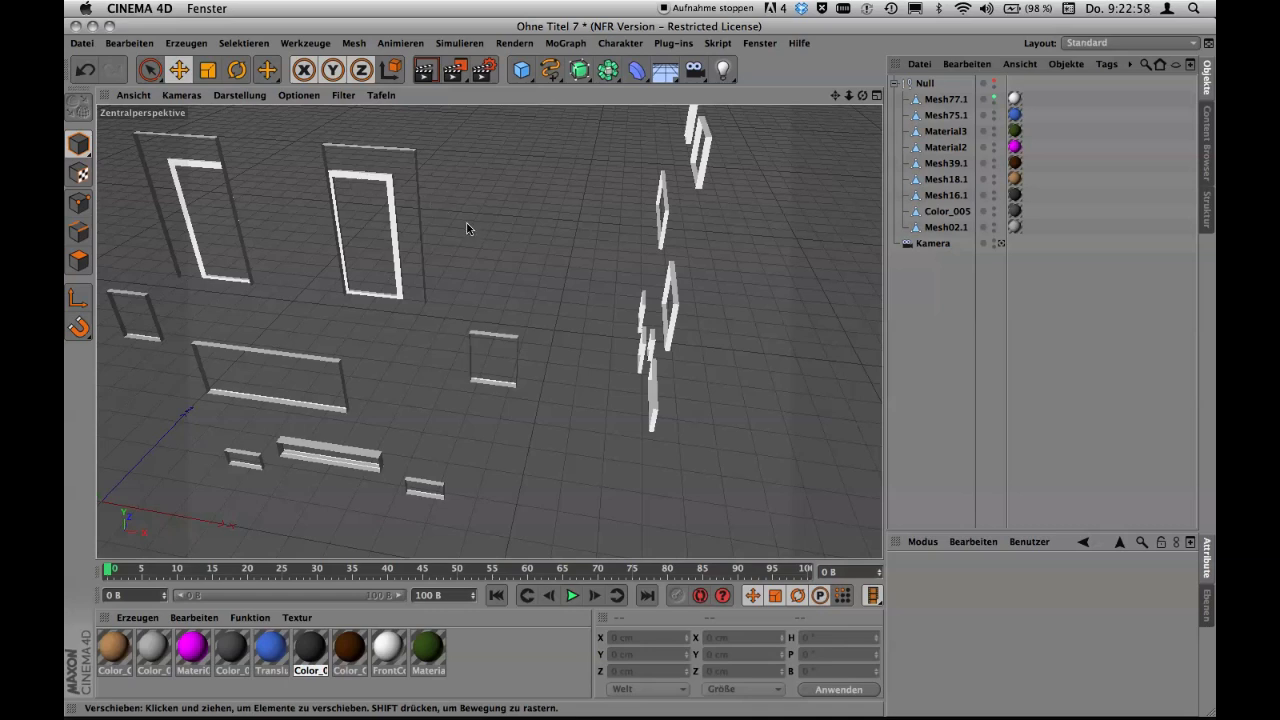
pyautogui.hotkey('ctrl', 'shift', 'z')
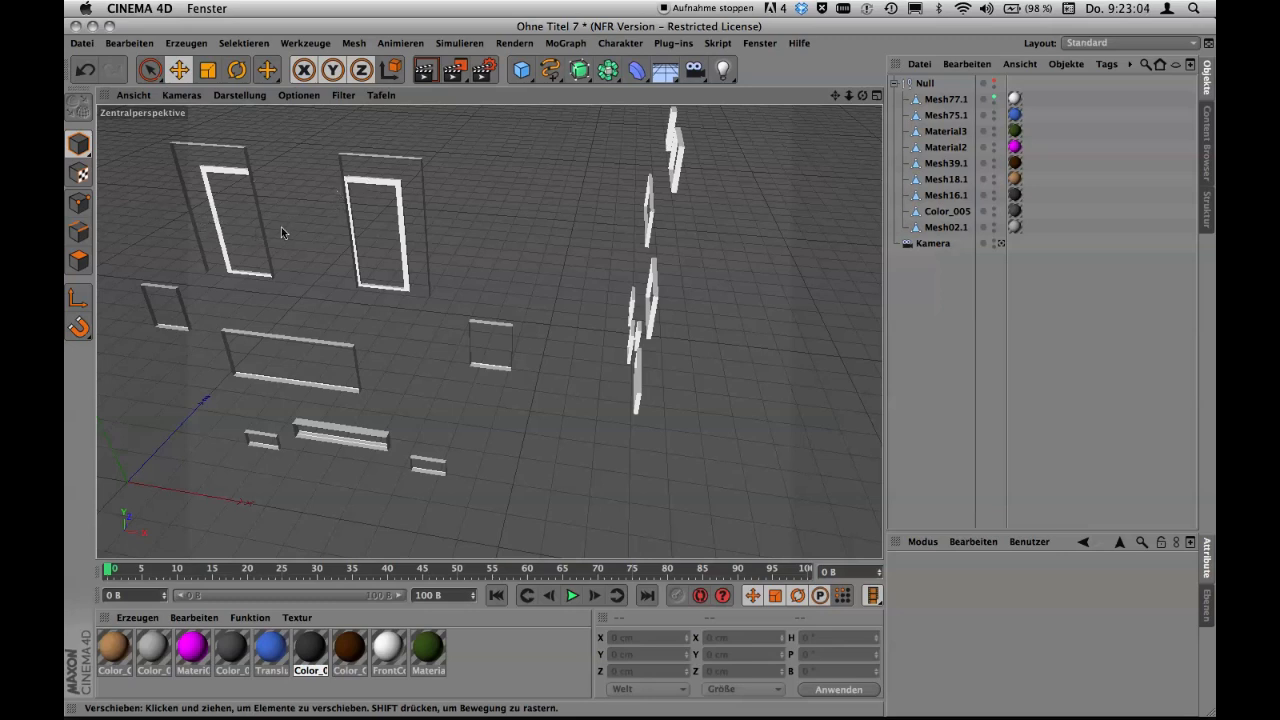
pyautogui.moveTo(290, 228)
pyautogui.keyDown('alt'); pyautogui.mouseDown()
pyautogui.moveTo(381, 241)
pyautogui.moveTo(393, 215)
pyautogui.moveTo(483, 201)
pyautogui.moveTo(386, 206)
pyautogui.moveTo(449, 163)
pyautogui.moveTo(477, 170)
pyautogui.moveTo(426, 169)
pyautogui.moveTo(443, 166)
pyautogui.mouseUp(); pyautogui.keyUp('alt')
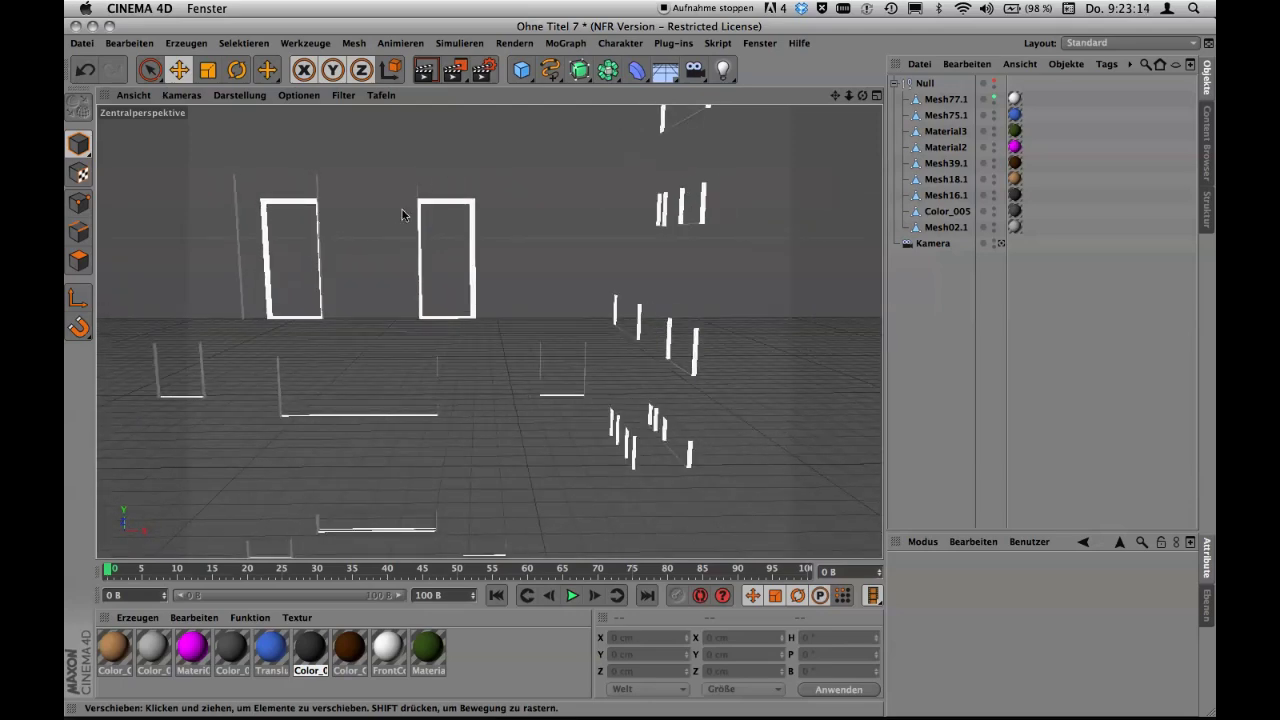
pyautogui.keyDown('alt'); pyautogui.moveTo(405, 212); pyautogui.dragTo(474, 222); pyautogui.keyUp('alt')
pyautogui.scroll(2, 474, 222)
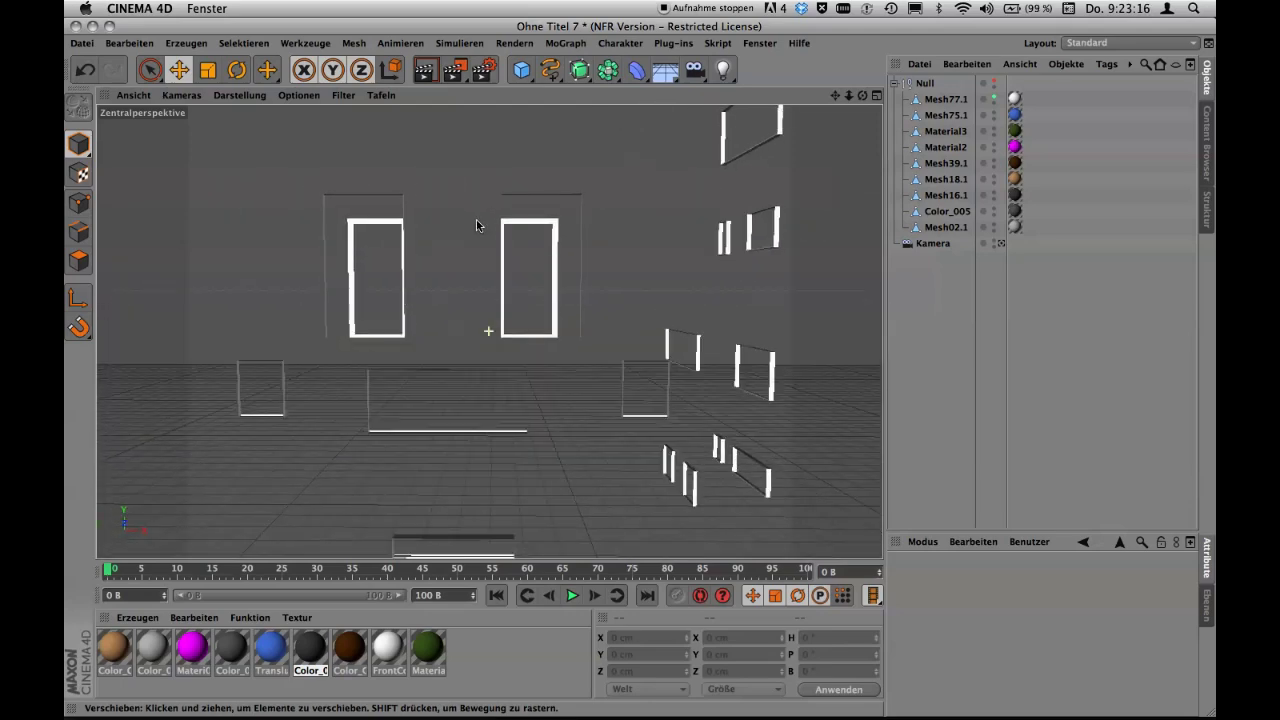
pyautogui.scroll(2, 477, 223)
pyautogui.scroll(2, 477, 223)
pyautogui.scroll(3, 502, 229)
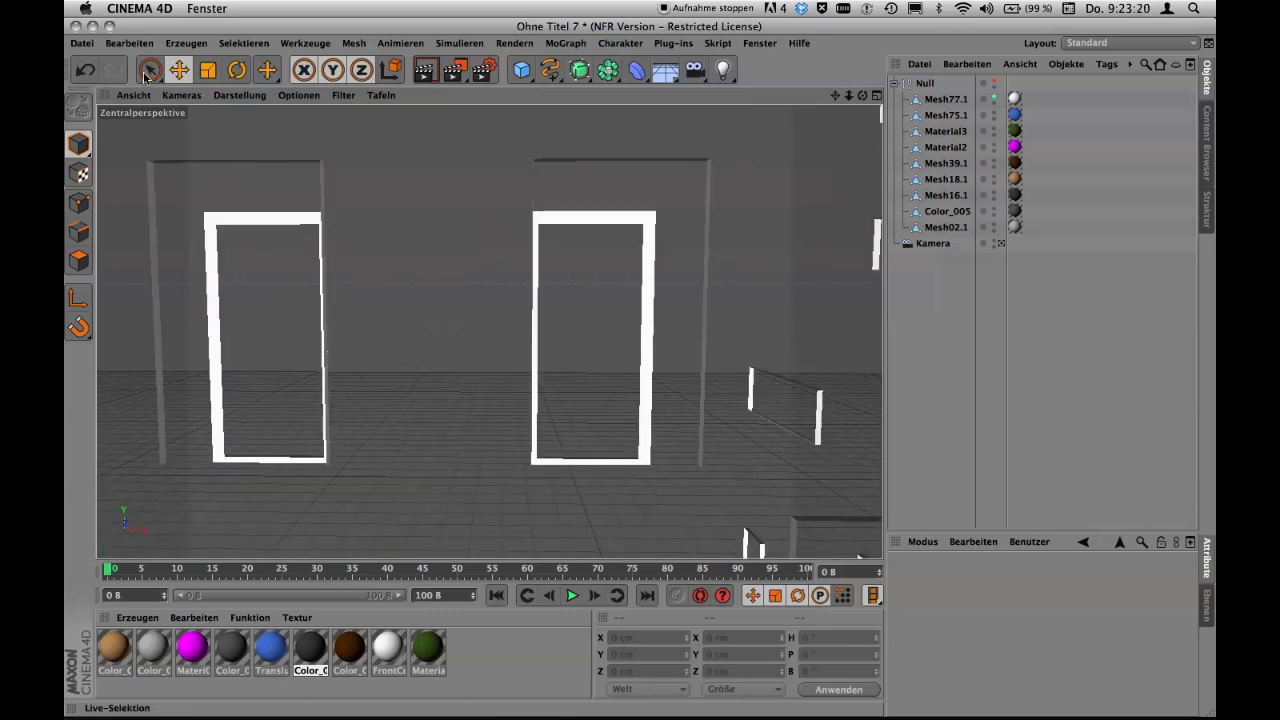
# Choose Rechteck-Selektion, select Mesh77.1 and enable Polygon mode.
pyautogui.moveTo(145, 77); pyautogui.dragTo(185, 120)
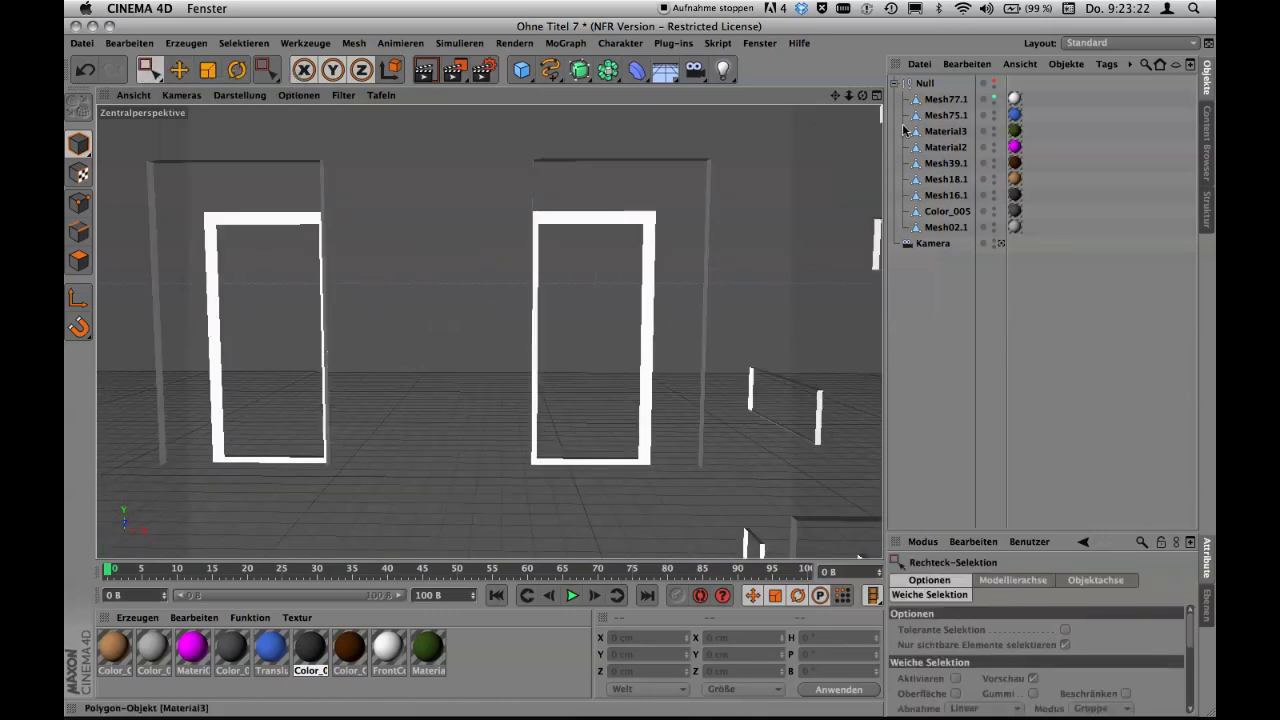
pyautogui.click(945, 99)
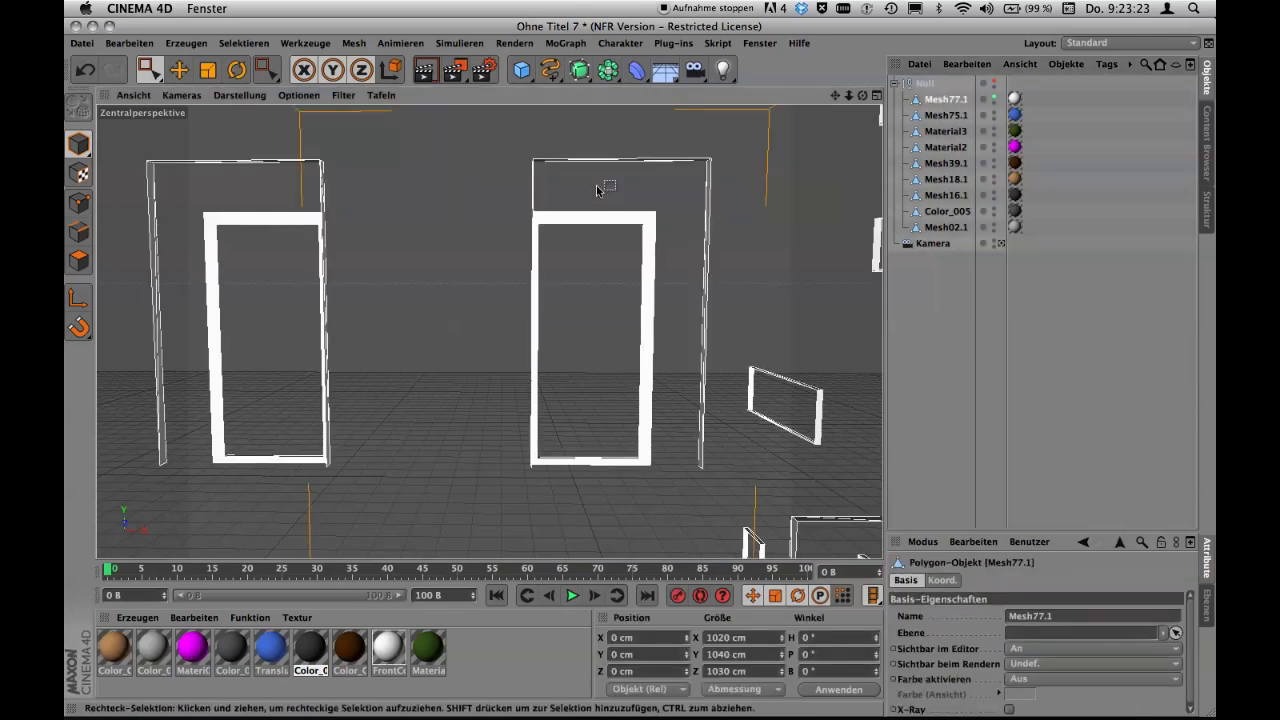
pyautogui.click(78, 260)
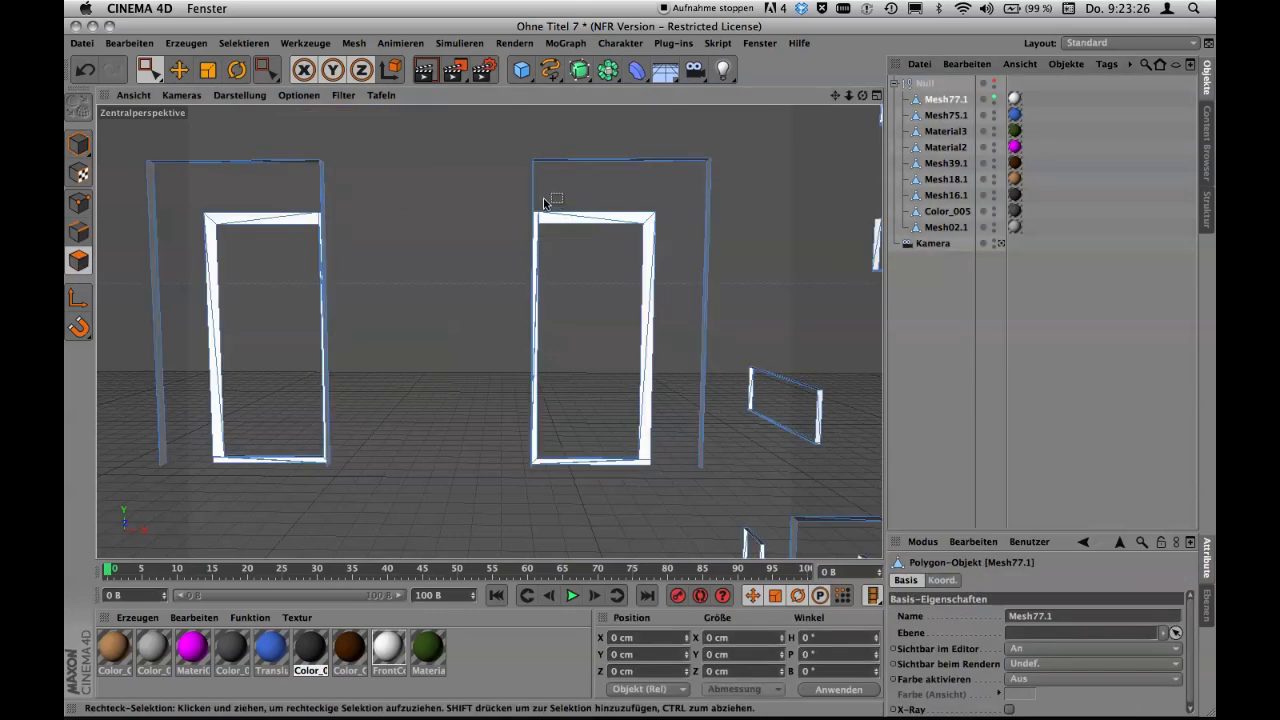
# Set rectangle selection to Tolerante Selektion with Nur sichtbare Elemente turned off.
pyautogui.moveTo(930, 533); pyautogui.dragTo(996, 293)
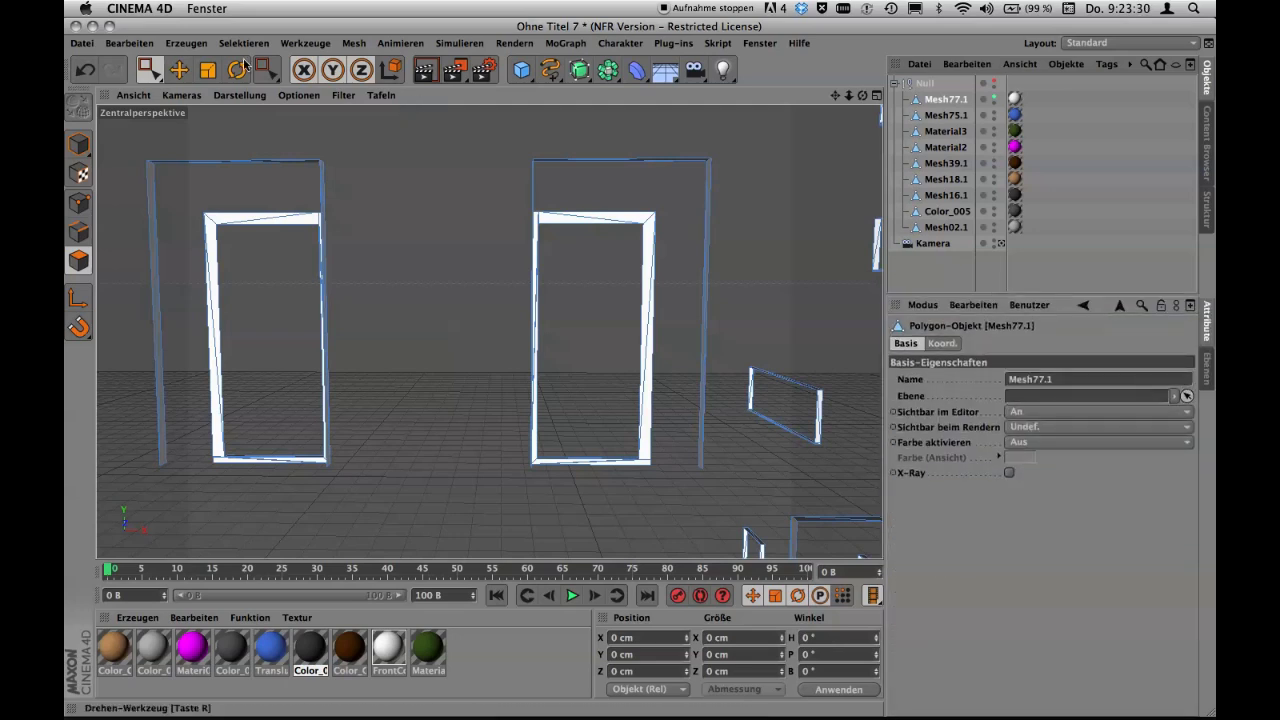
pyautogui.click(150, 70)
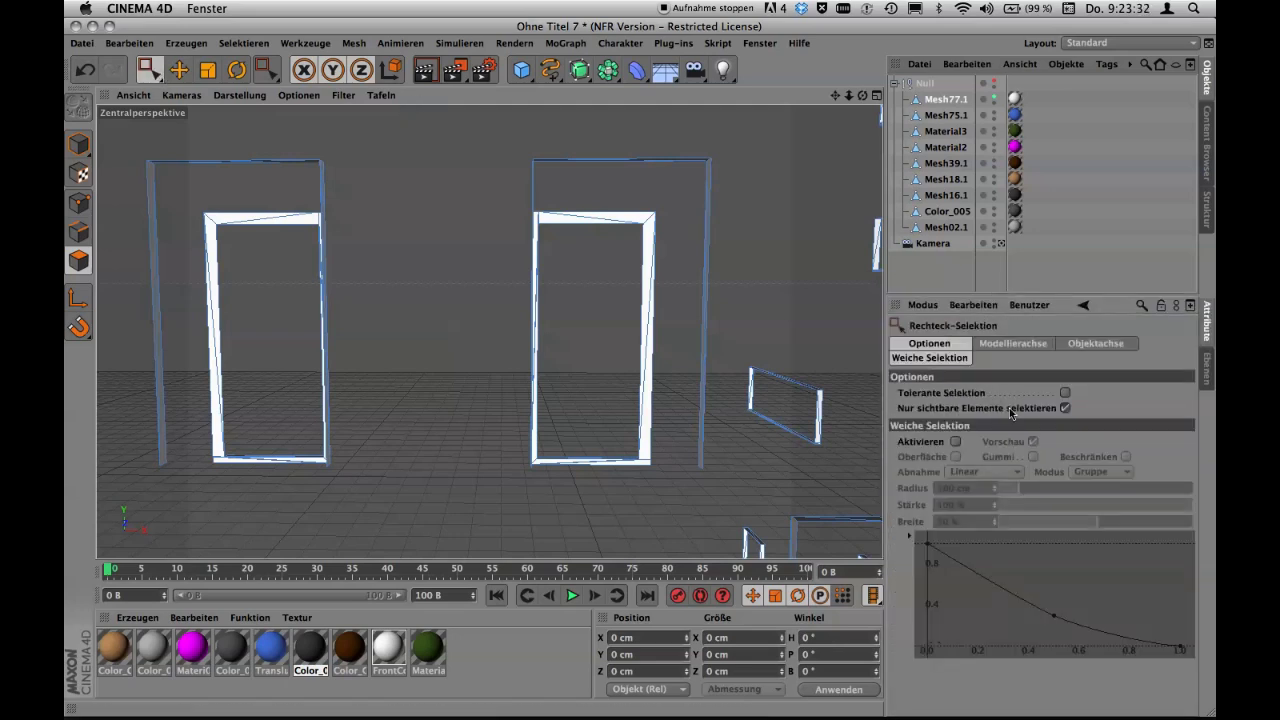
pyautogui.click(1065, 394)
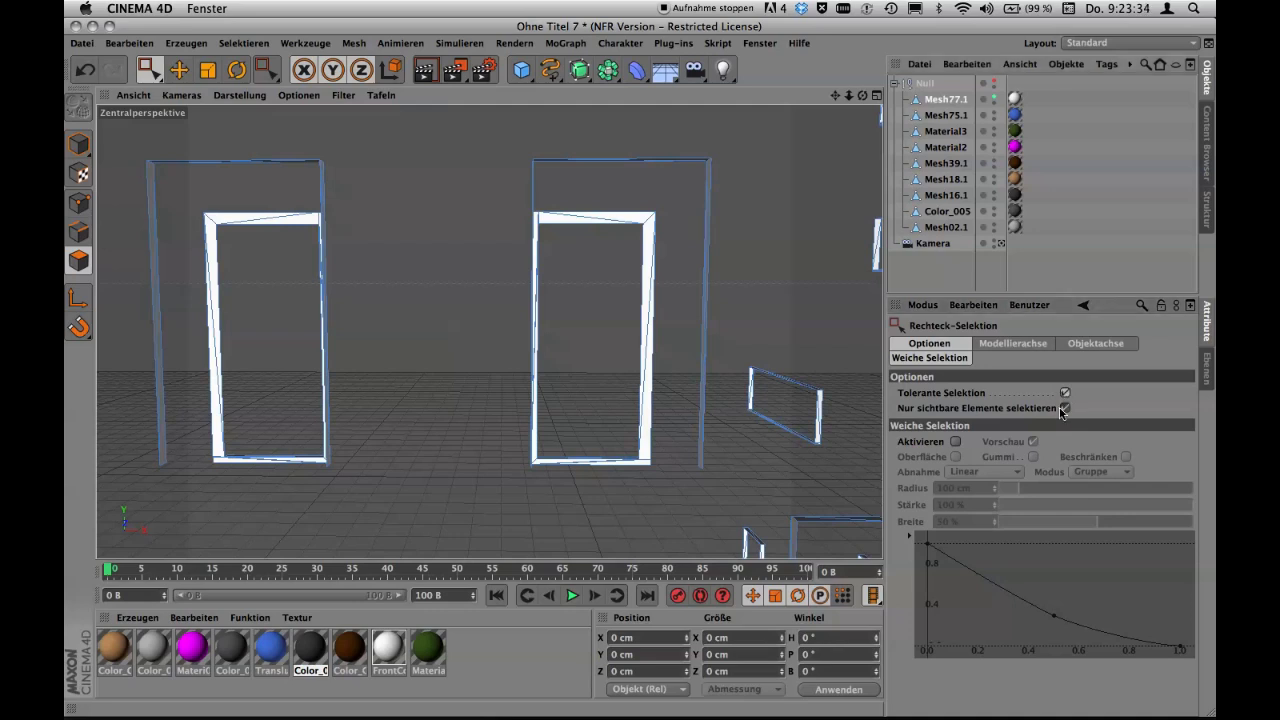
pyautogui.click(1065, 408)
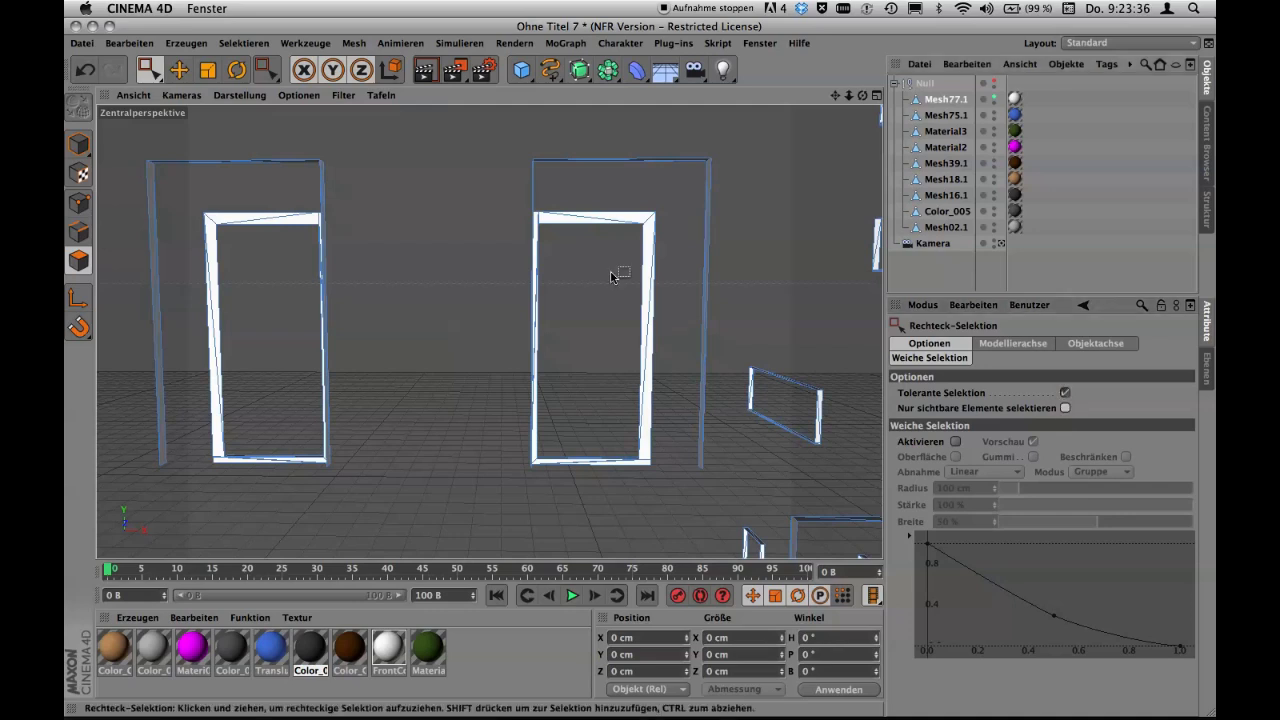
pyautogui.keyDown('alt'); pyautogui.moveTo(671, 191); pyautogui.dragTo(648, 210); pyautogui.keyUp('alt')
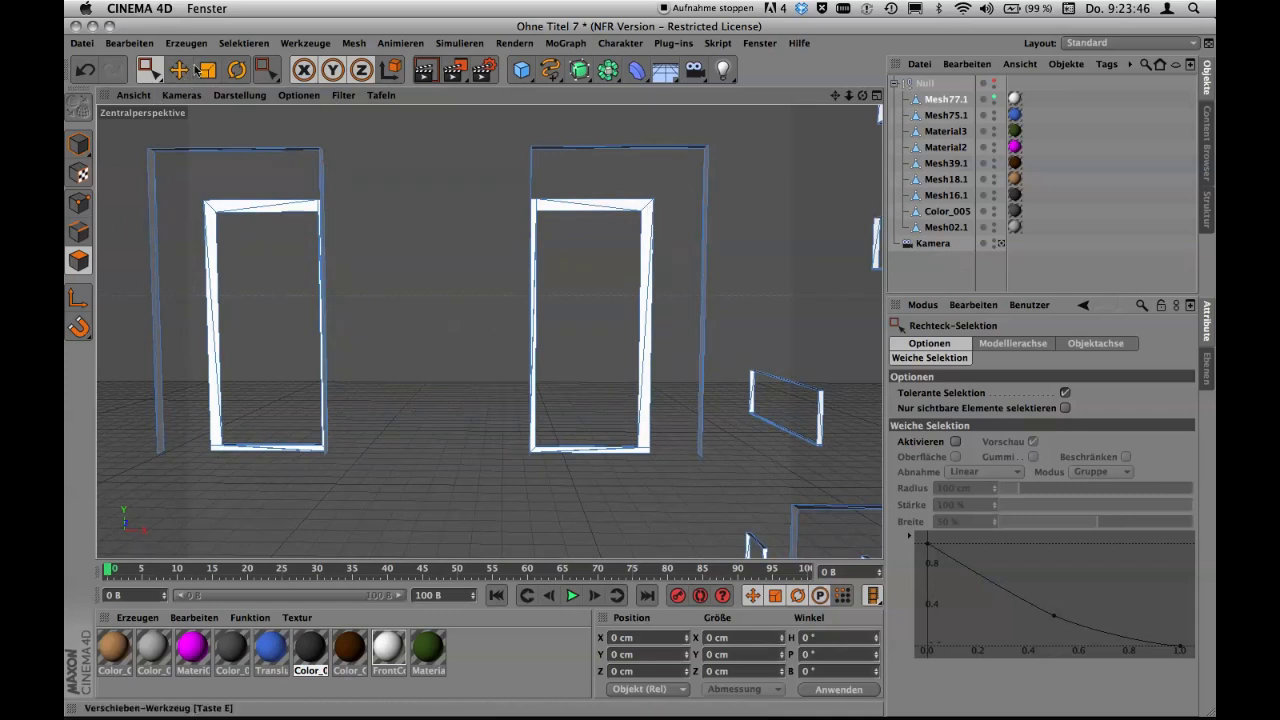
pyautogui.click(184, 70)
pyautogui.click(147, 72)
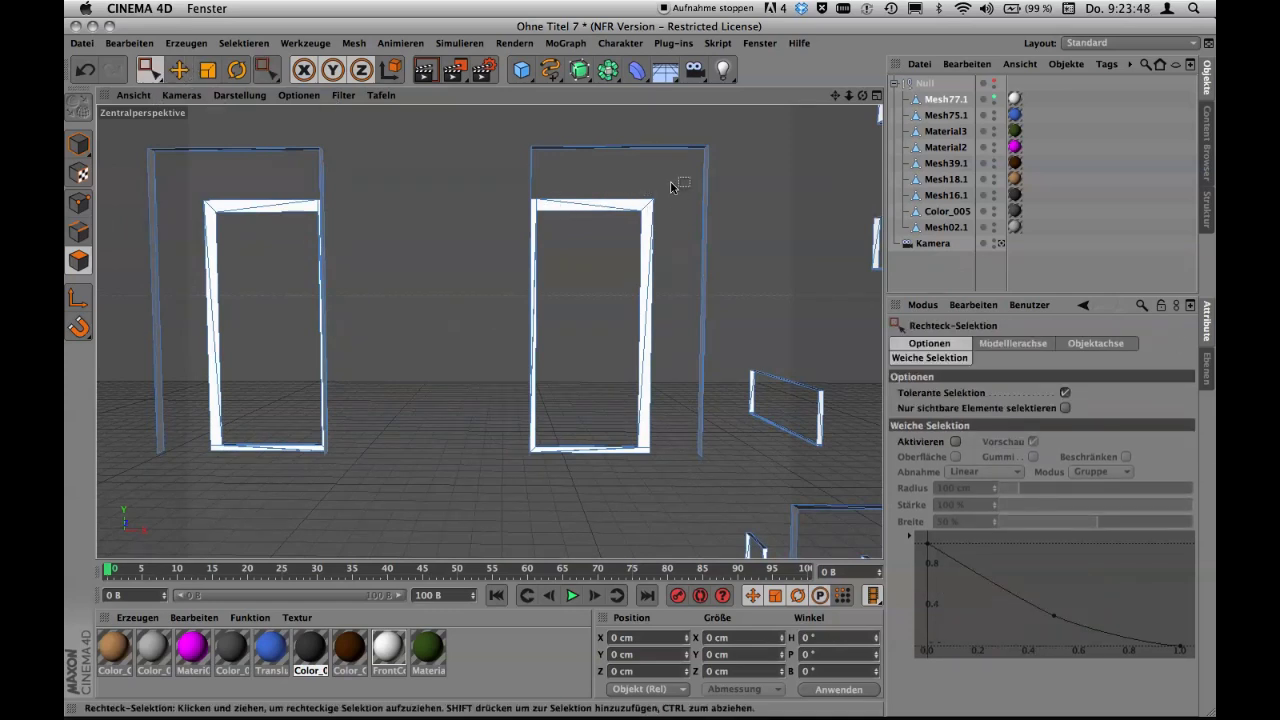
pyautogui.keyDown('alt'); pyautogui.moveTo(671, 189); pyautogui.dragTo(670, 187); pyautogui.keyUp('alt')
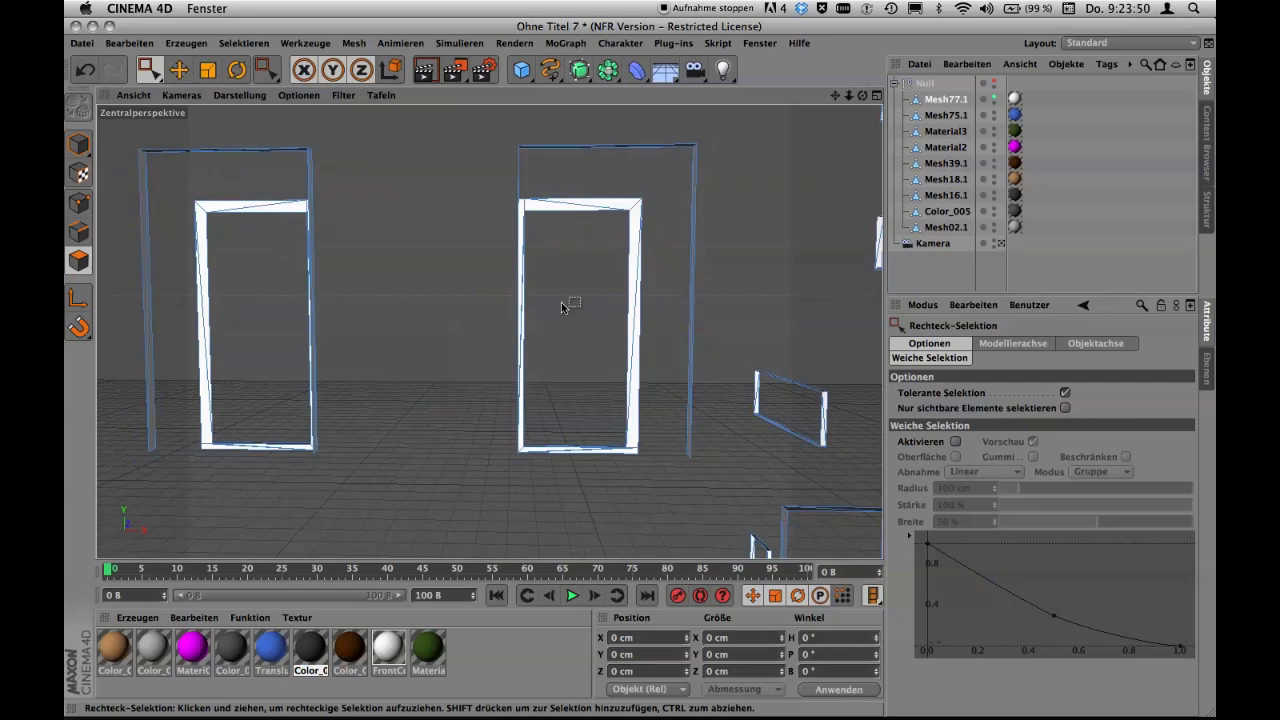
# In Polygon mode on Mesh77.1, box-select the whole right inner door frame.
pyautogui.click(80, 259)
pyautogui.click(942, 100)
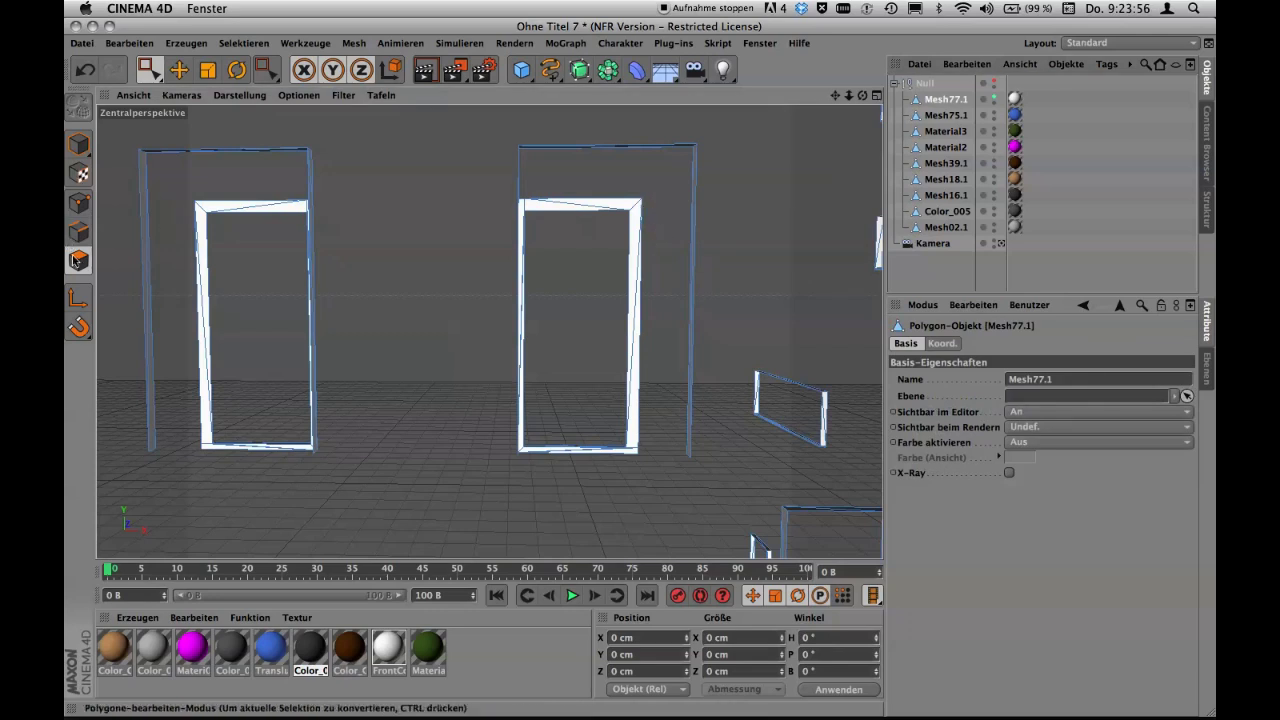
pyautogui.keyDown('alt'); pyautogui.moveTo(623, 188); pyautogui.dragTo(627, 190, button='middle'); pyautogui.keyUp('alt')
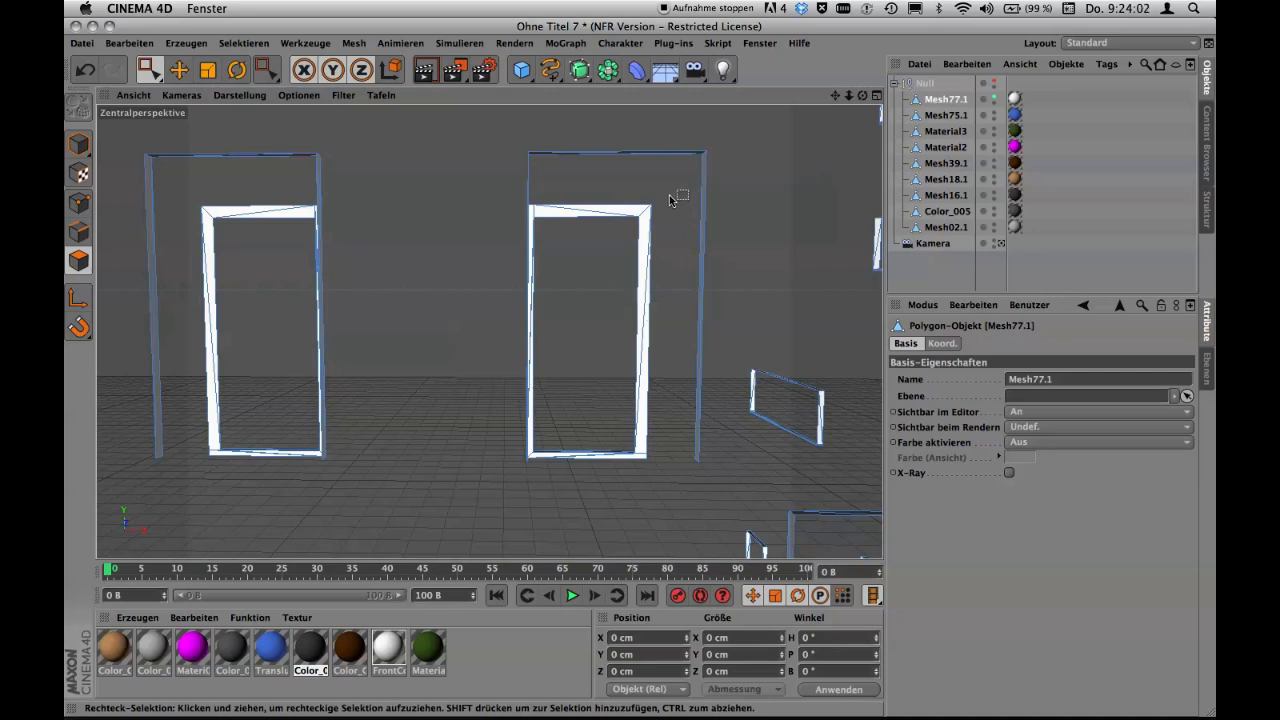
pyautogui.moveTo(677, 194)
pyautogui.keyDown('alt'); pyautogui.mouseDown(button='middle')
pyautogui.moveTo(666, 209)
pyautogui.moveTo(674, 201)
pyautogui.mouseUp(button='middle'); pyautogui.keyUp('alt')
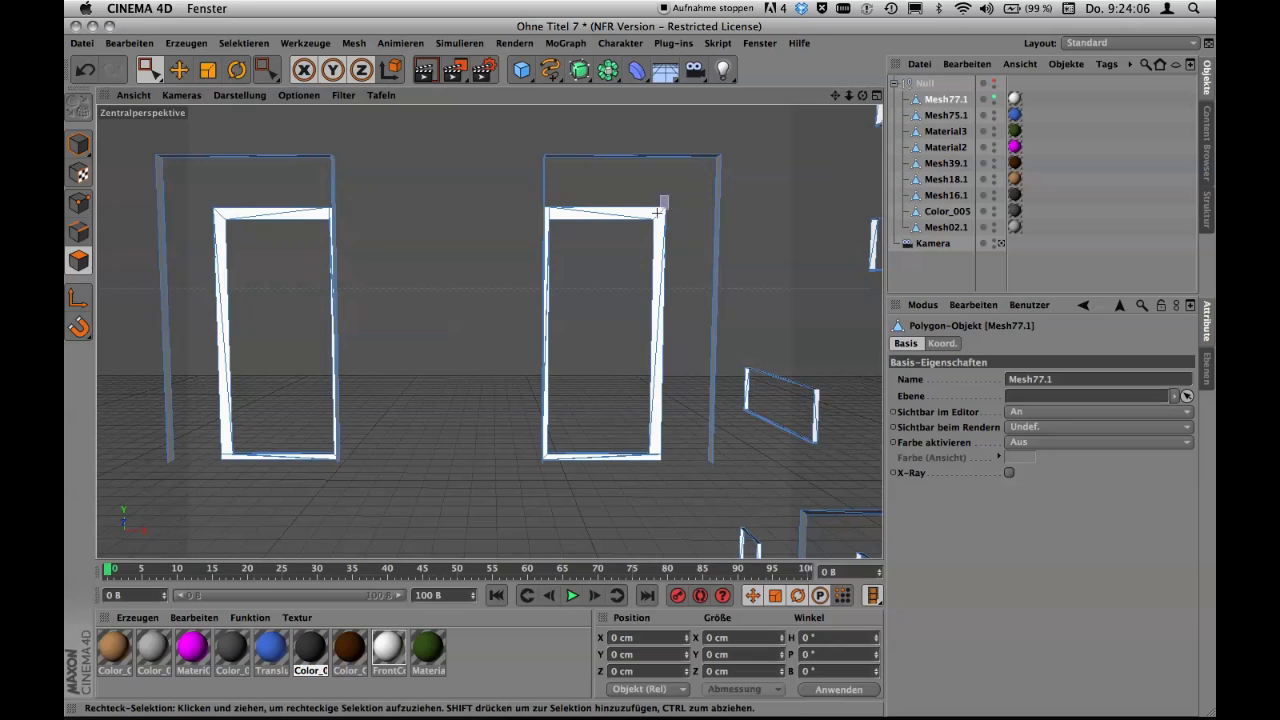
pyautogui.moveTo(656, 213); pyautogui.dragTo(548, 470)
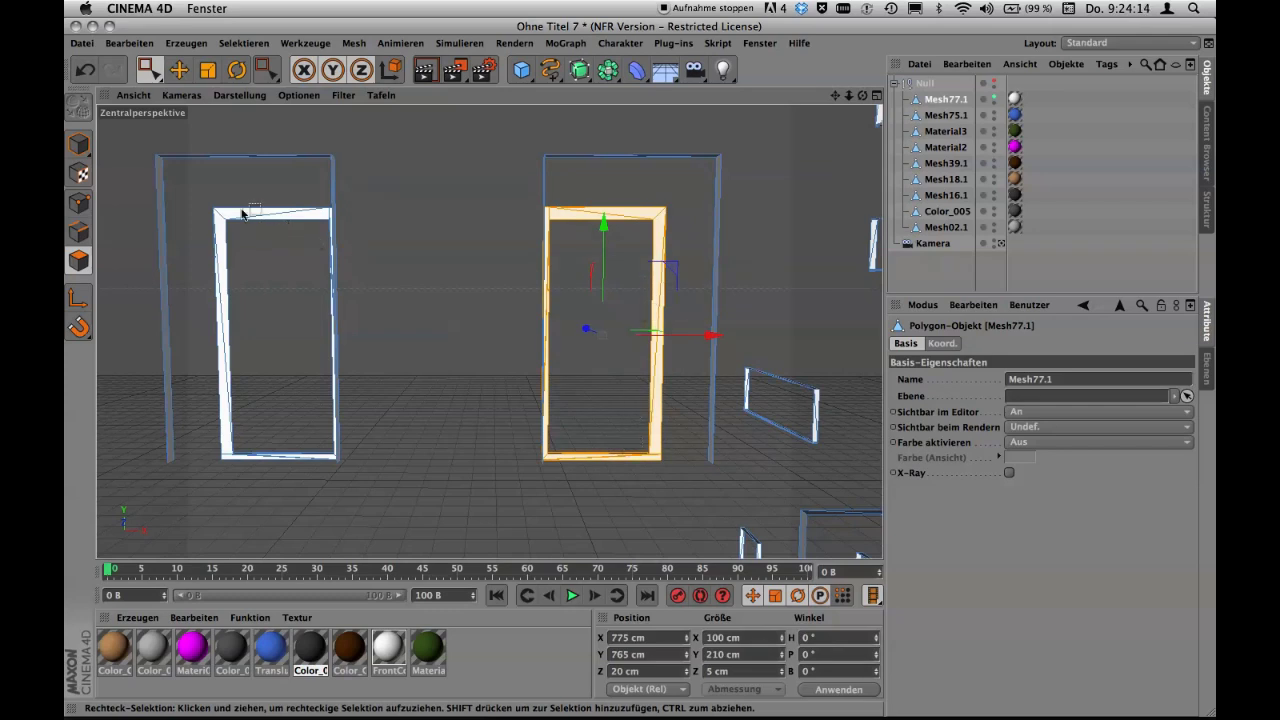
# Add the left inner door frame to the selection and orbit to check both.
pyautogui.moveTo(208, 196)
pyautogui.mouseDown()
pyautogui.moveTo(319, 476)
pyautogui.moveTo(330, 473)
pyautogui.mouseUp()
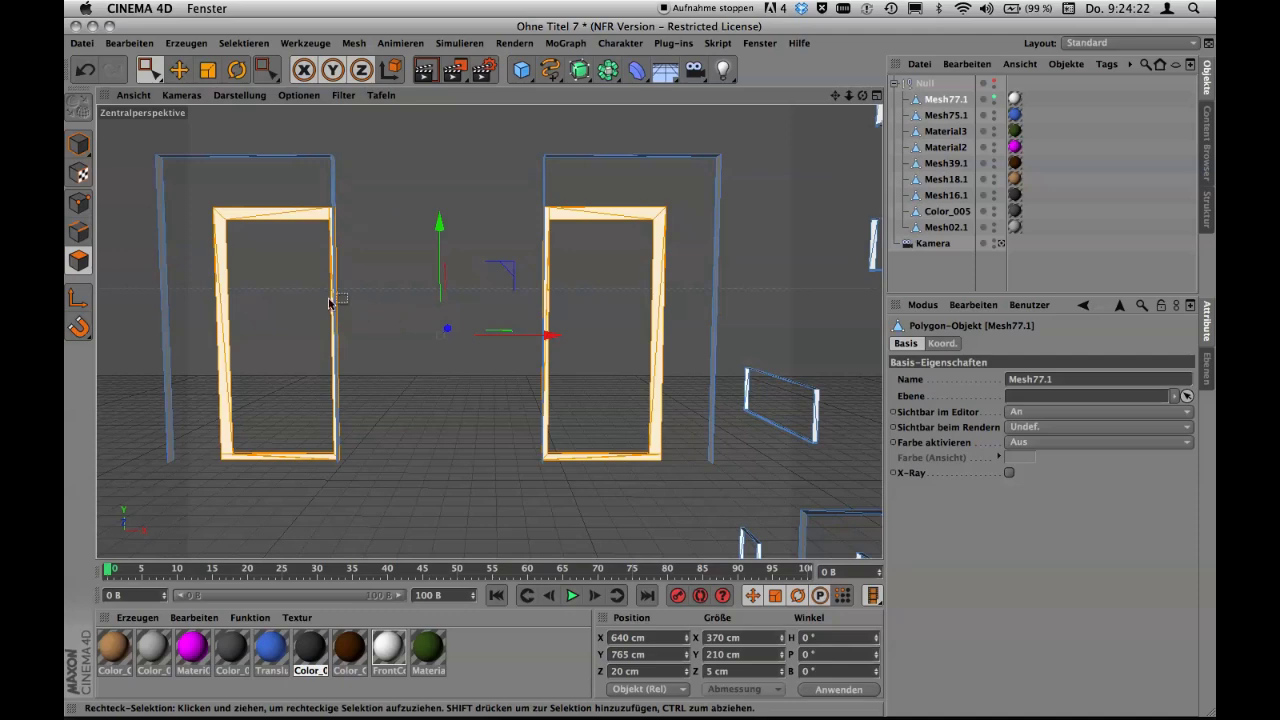
pyautogui.moveTo(332, 305)
pyautogui.keyDown('alt'); pyautogui.mouseDown()
pyautogui.moveTo(494, 286)
pyautogui.moveTo(573, 322)
pyautogui.moveTo(606, 306)
pyautogui.moveTo(557, 323)
pyautogui.moveTo(551, 345)
pyautogui.moveTo(314, 326)
pyautogui.moveTo(450, 340)
pyautogui.mouseUp(); pyautogui.keyUp('alt')
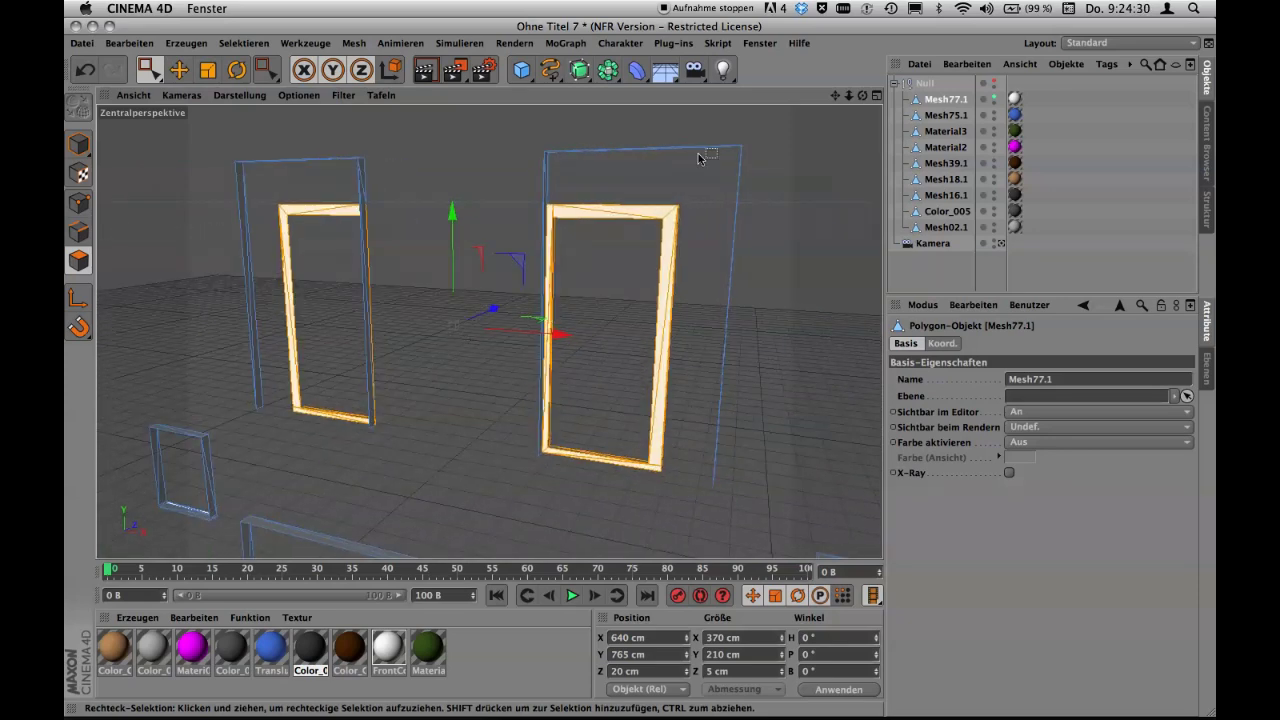
# Detach the two selected inner door frames from Mesh77.1 with Ablösen, then toggle visibility to check the split.
pyautogui.rightClick(613, 209)
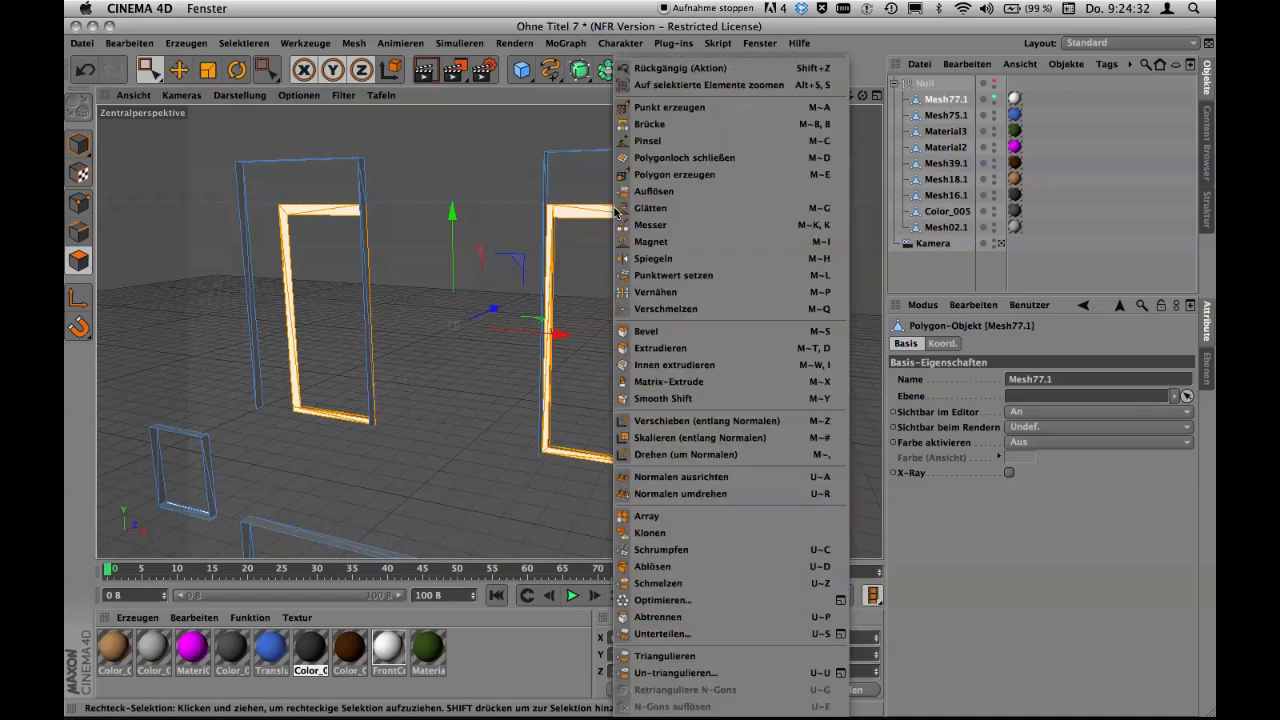
pyautogui.click(660, 600)
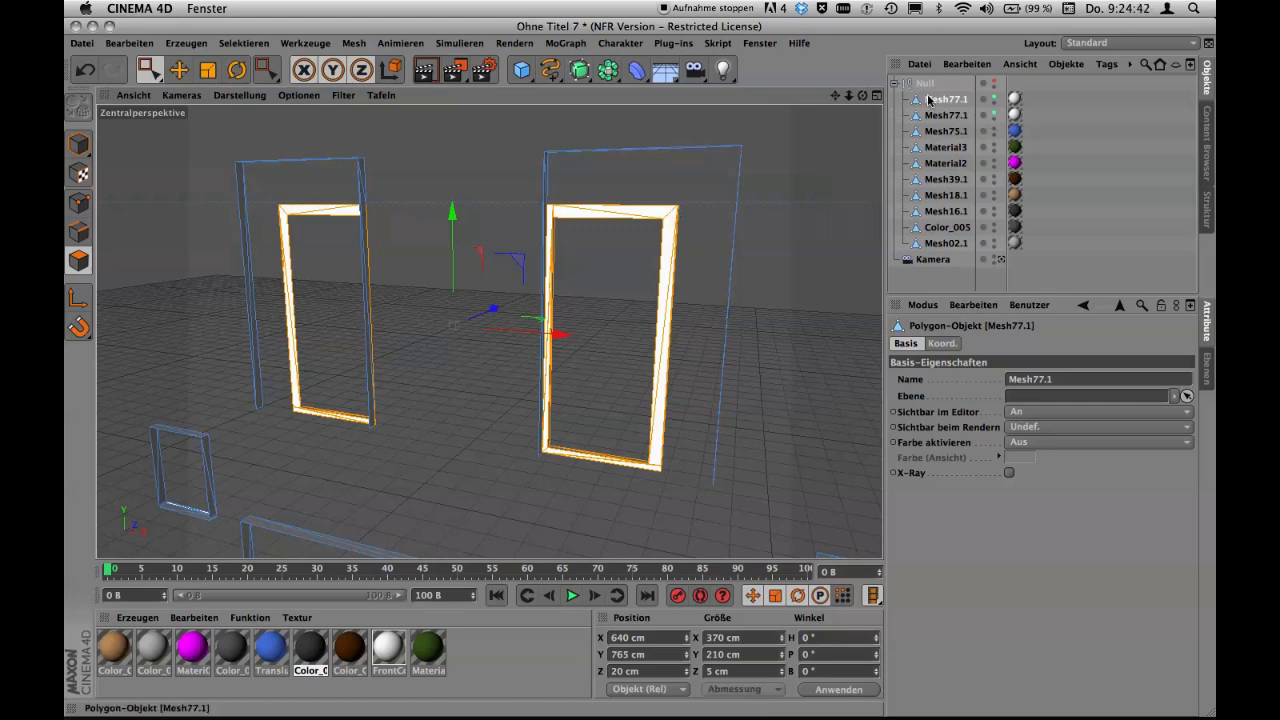
pyautogui.click(648, 215)
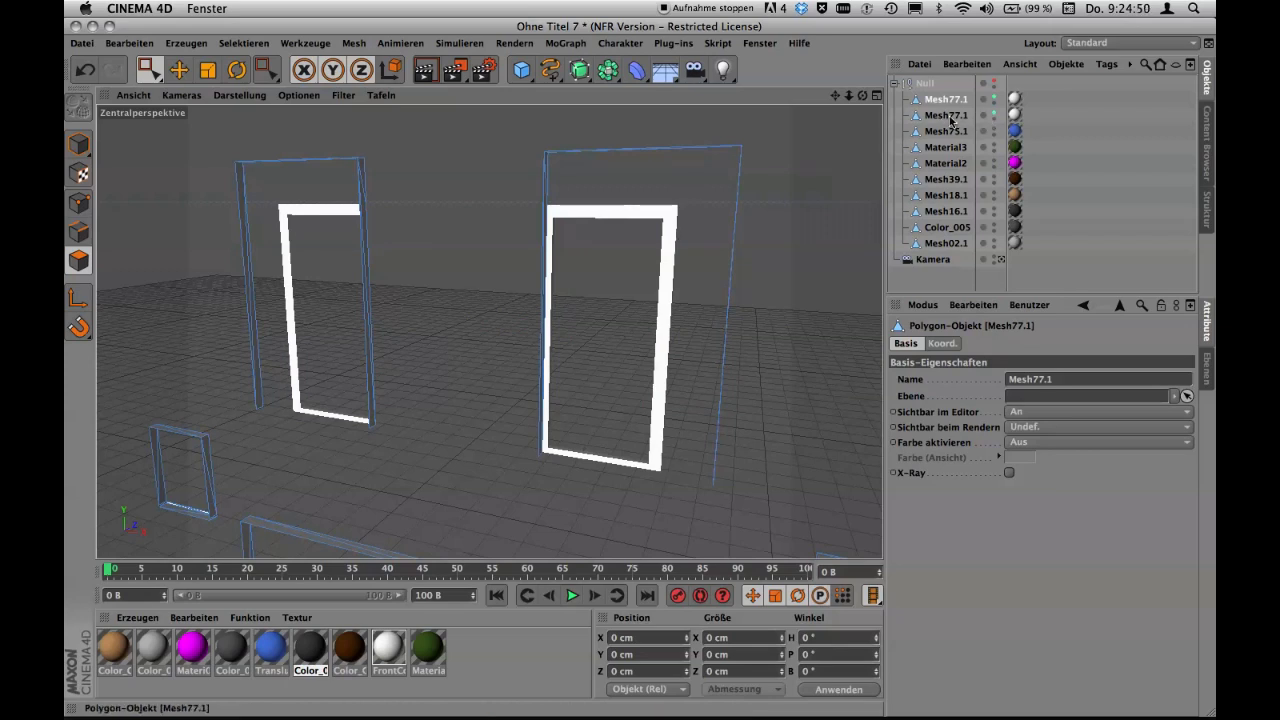
pyautogui.click(994, 115)
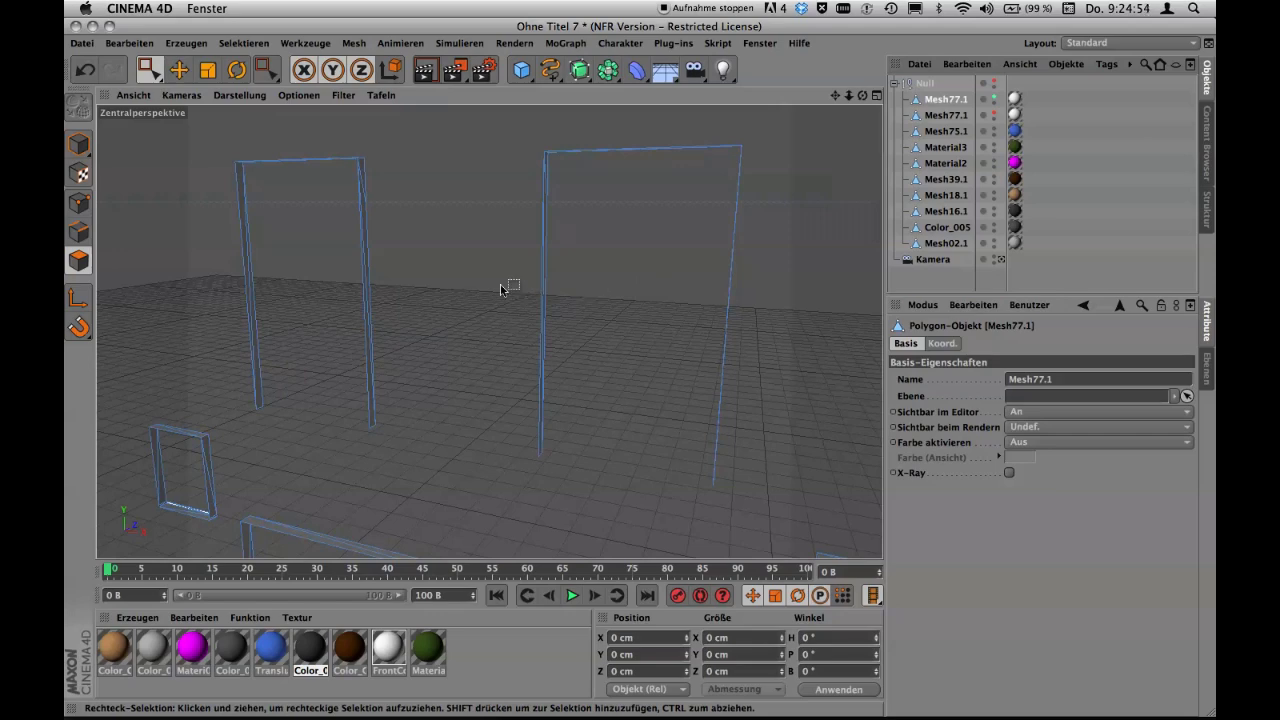
pyautogui.moveTo(506, 286)
pyautogui.keyDown('alt'); pyautogui.mouseDown()
pyautogui.moveTo(550, 297)
pyautogui.moveTo(733, 250)
pyautogui.moveTo(370, 304)
pyautogui.mouseUp(); pyautogui.keyUp('alt')
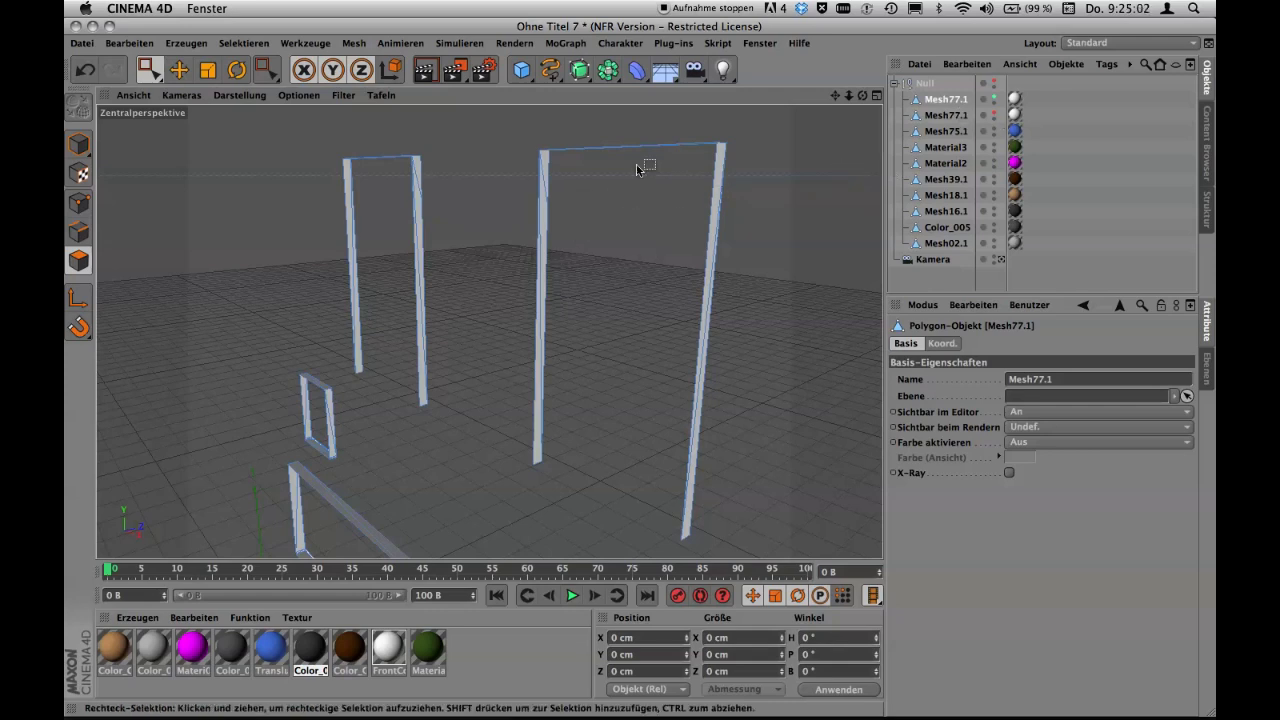
pyautogui.click(993, 99)
# Name the split-off door frames object 'Lack Weiss' and make Mesh77.1 visible again.
pyautogui.click(993, 115)
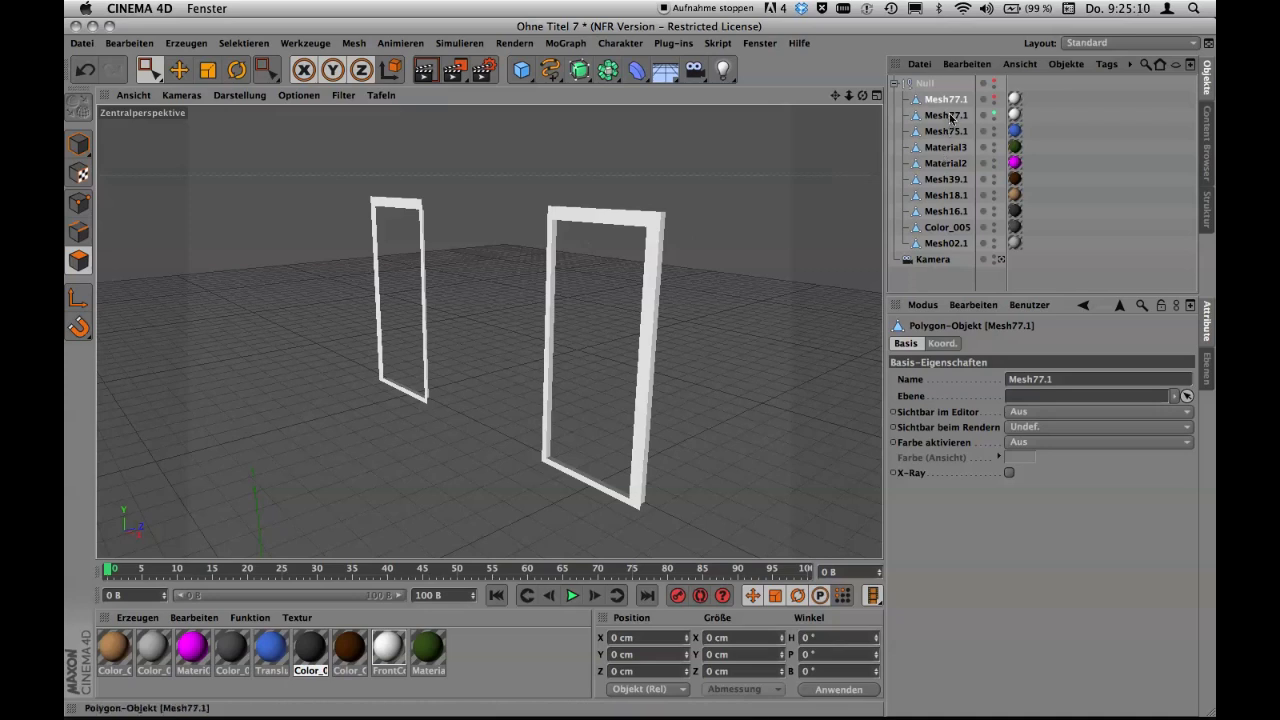
pyautogui.doubleClick(950, 116)
pyautogui.write('Lack Weiss')
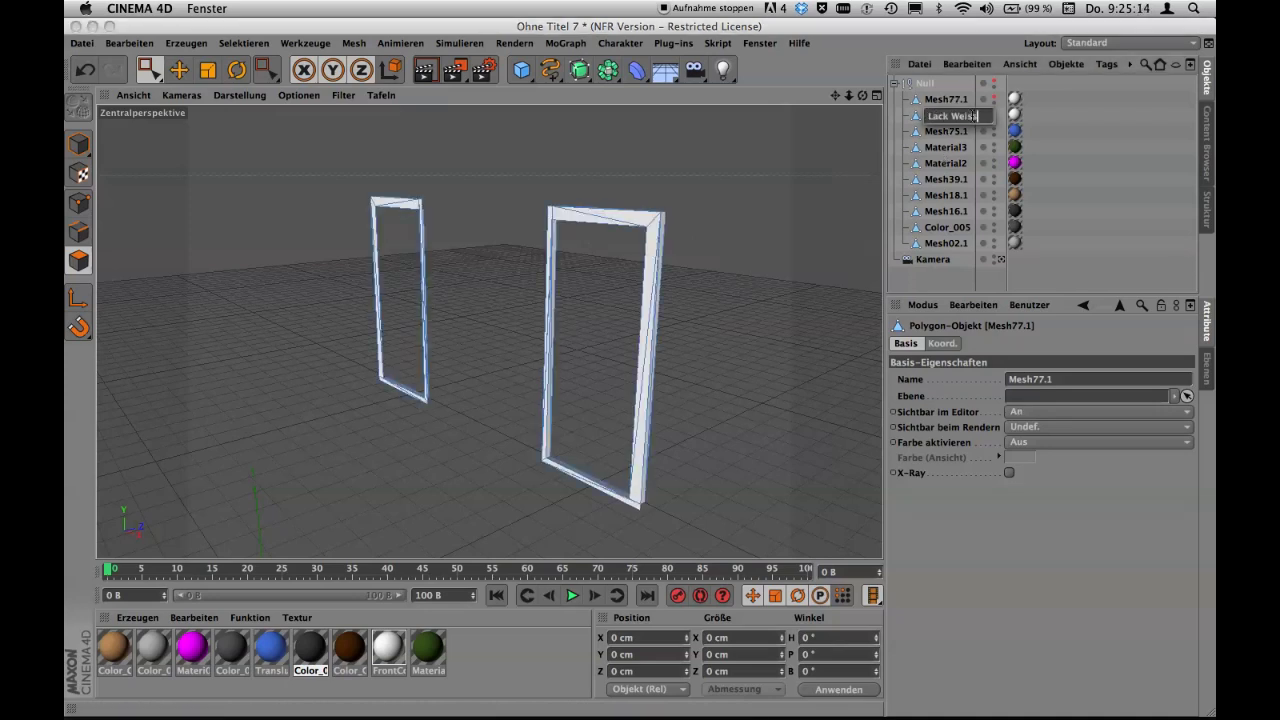
pyautogui.press('Return')
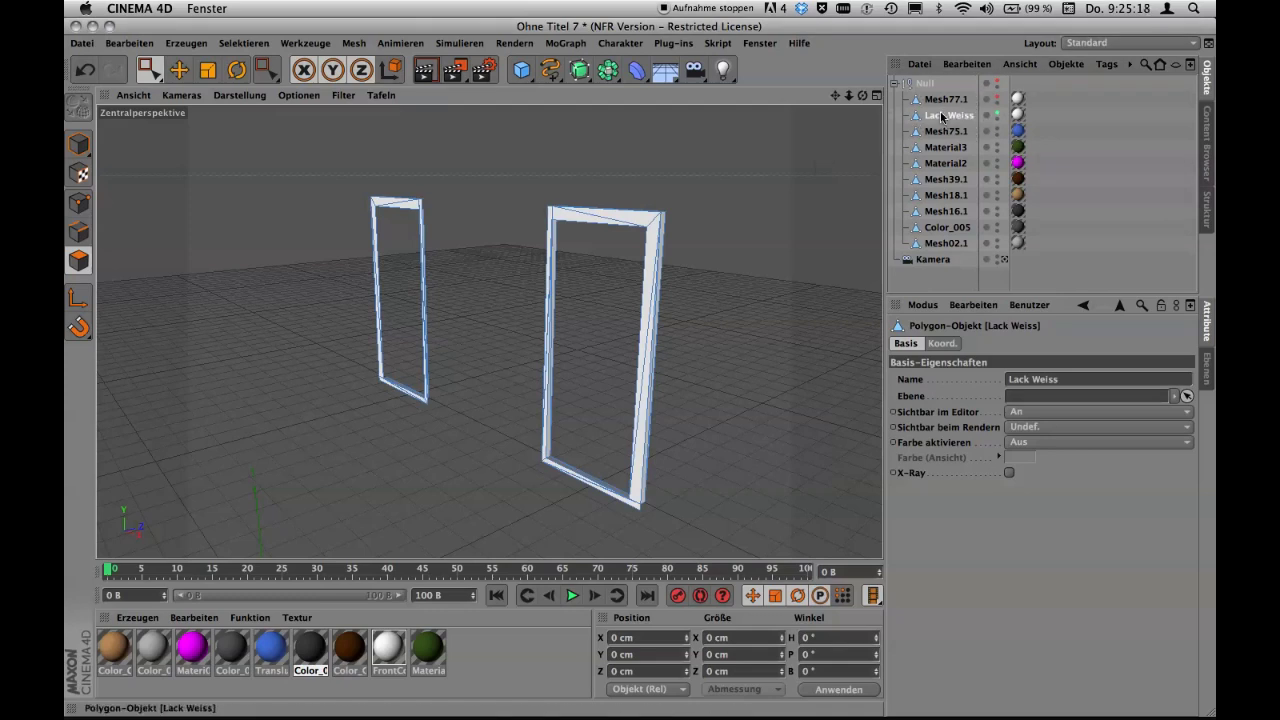
pyautogui.click(997, 111)
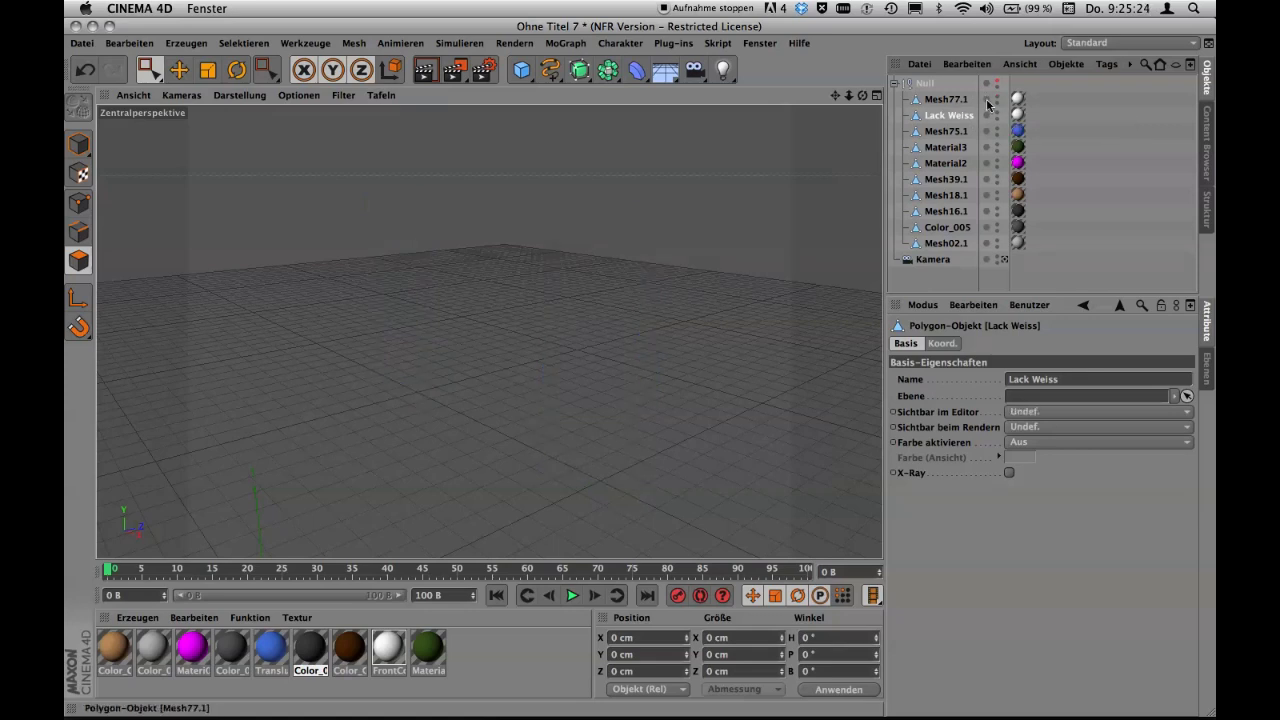
pyautogui.click(997, 99)
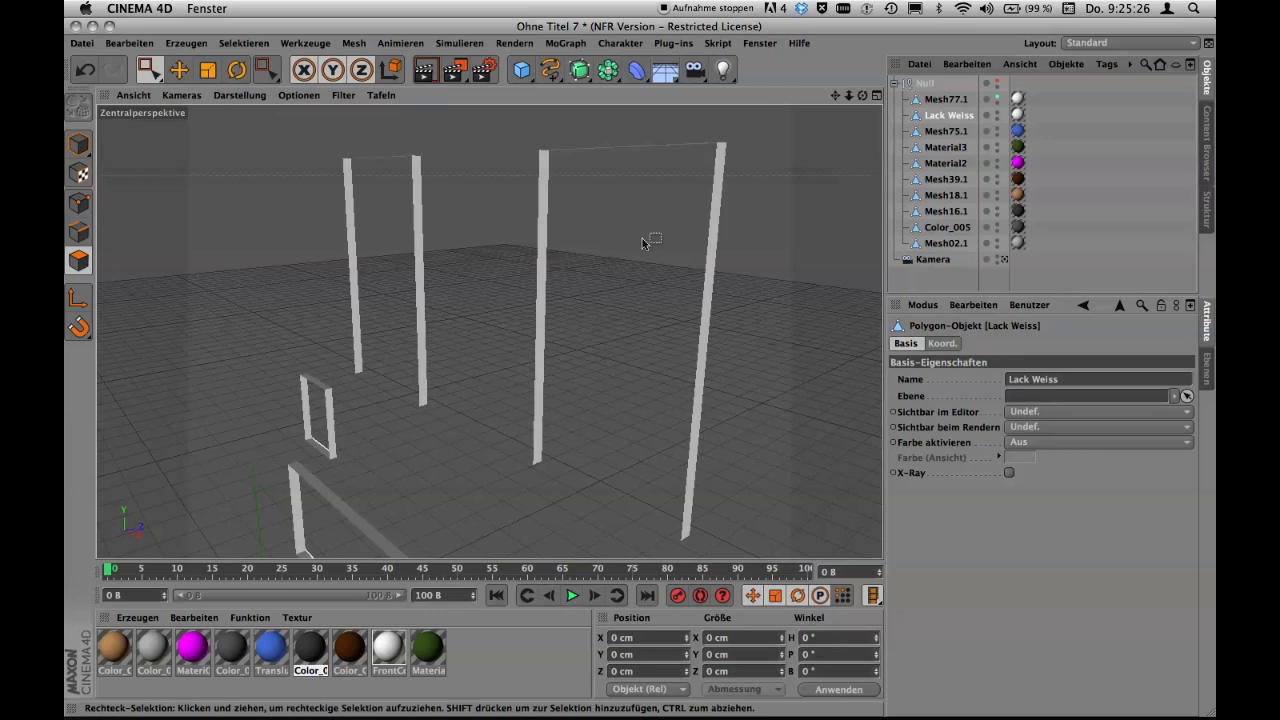
# Unhide Material2 and join it with Mesh77.1 via Objekte verbinden + Löschen into Mesh77.
pyautogui.scroll(-3, 642, 238)
pyautogui.scroll(-3, 642, 238)
pyautogui.scroll(-2, 642, 238)
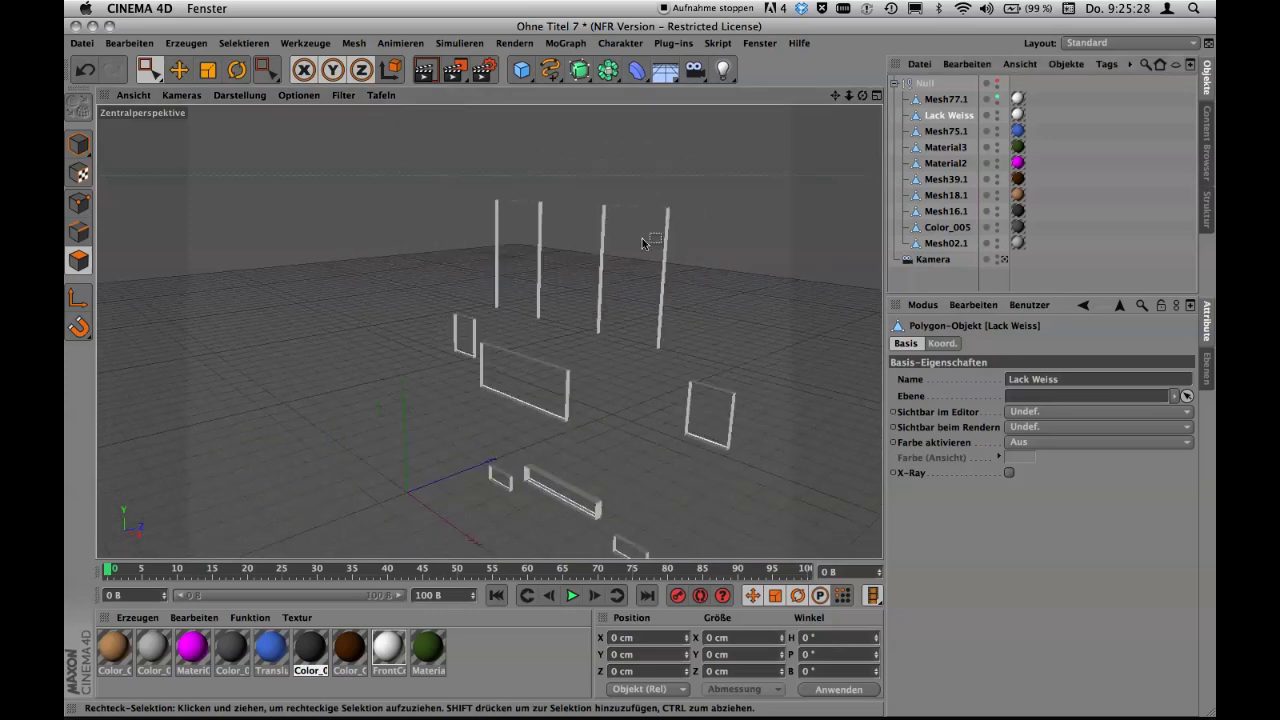
pyautogui.scroll(-2, 642, 238)
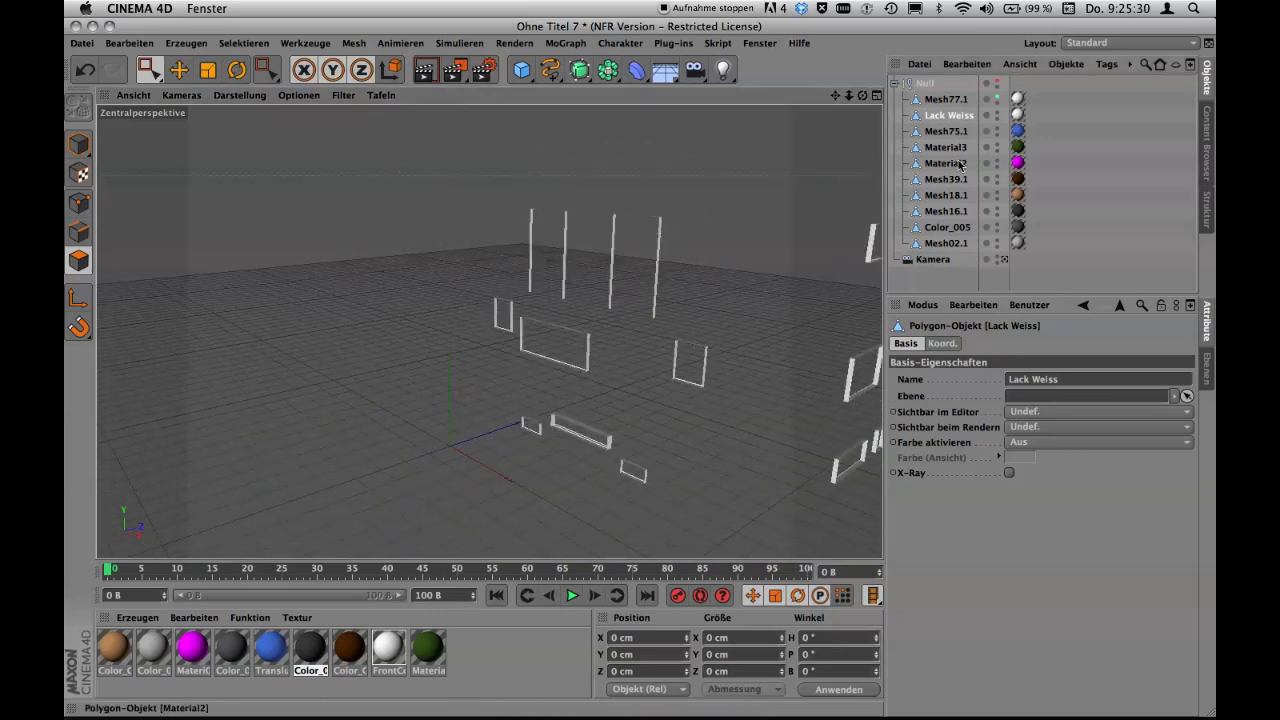
pyautogui.click(997, 163)
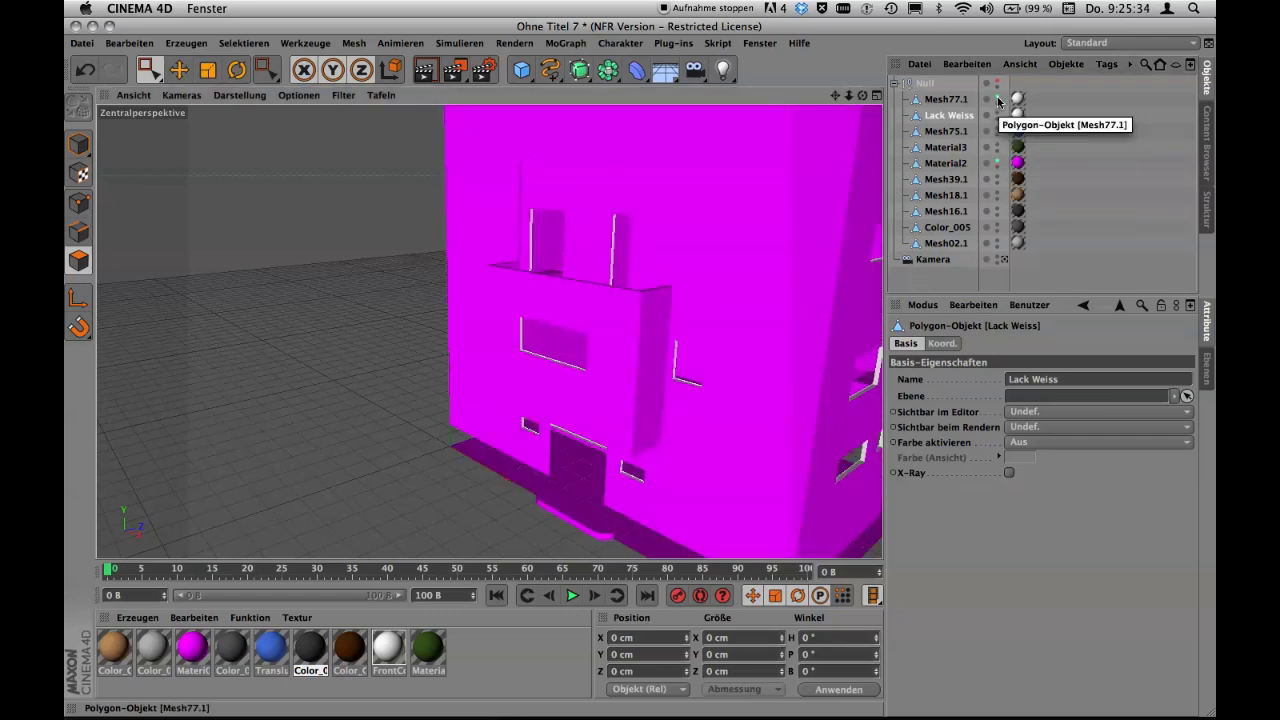
pyautogui.click(941, 101)
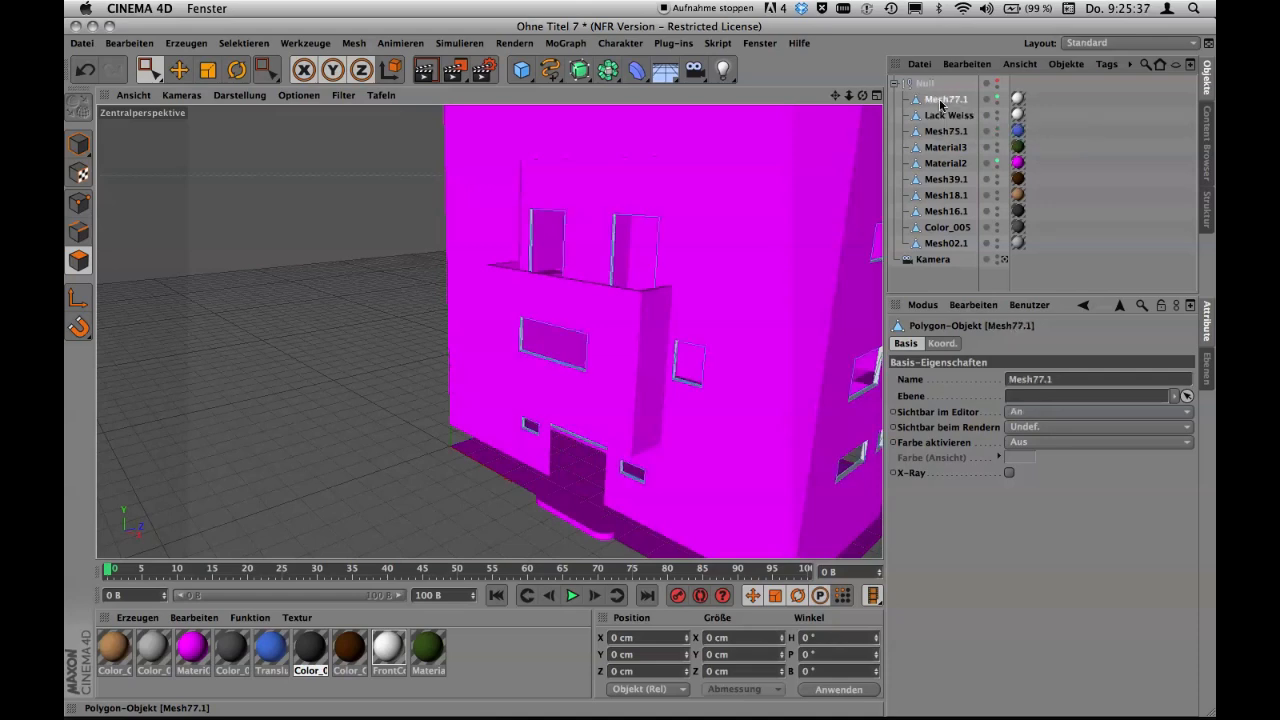
pyautogui.keyDown('shift'); pyautogui.click(946, 164); pyautogui.keyUp('shift')
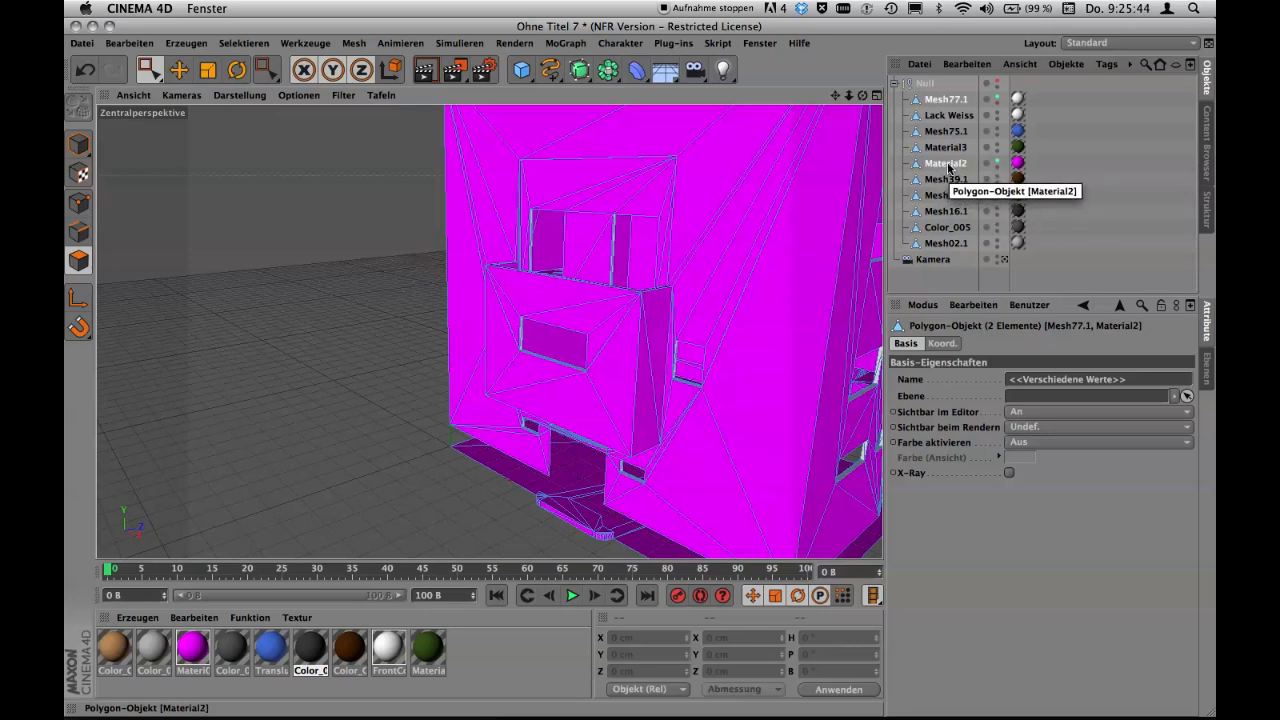
pyautogui.rightClick(947, 166)
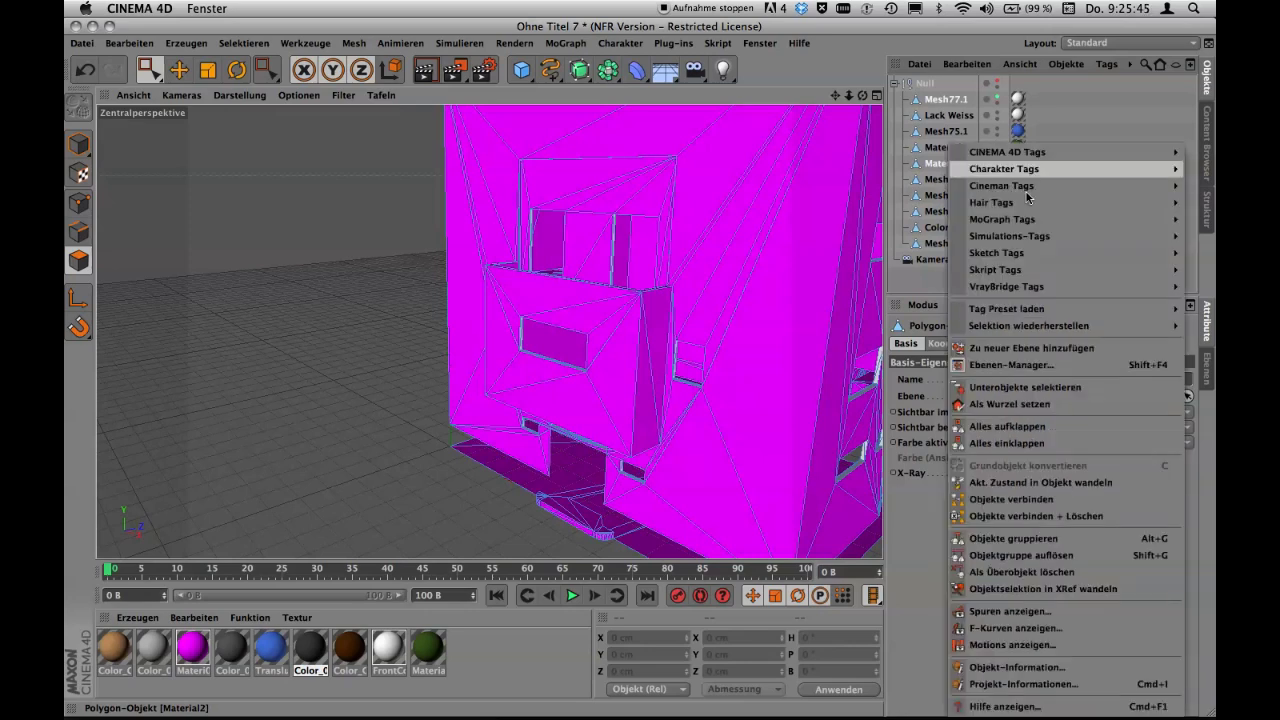
pyautogui.click(1029, 519)
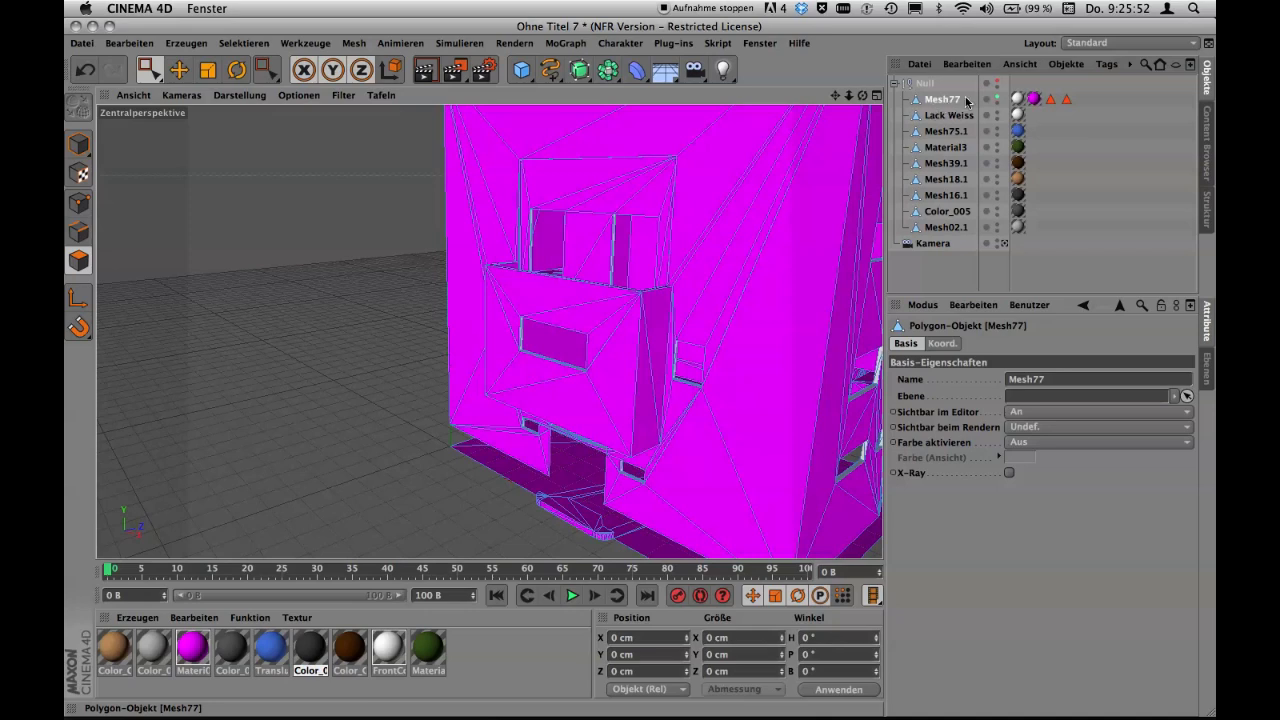
# Delete Mesh77's magenta Materi01 texture tag and both Polygon-Auswahl tags.
pyautogui.click(1052, 100)
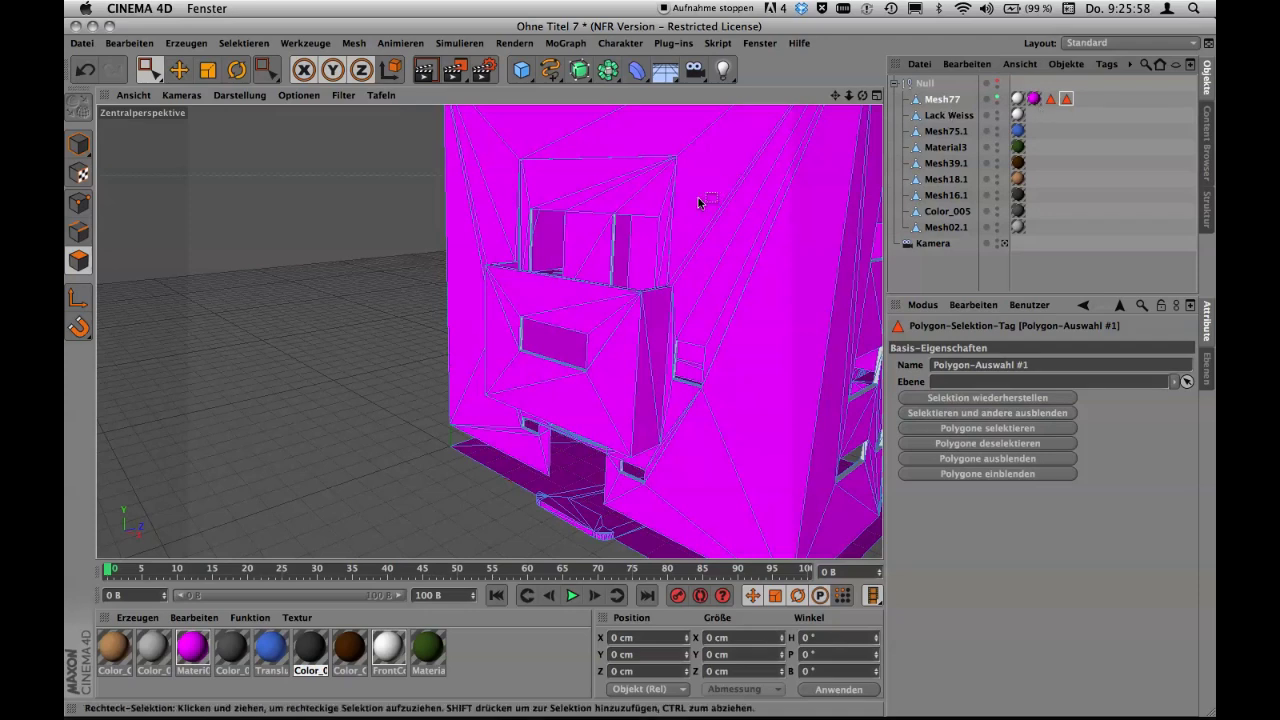
pyautogui.click(1066, 99)
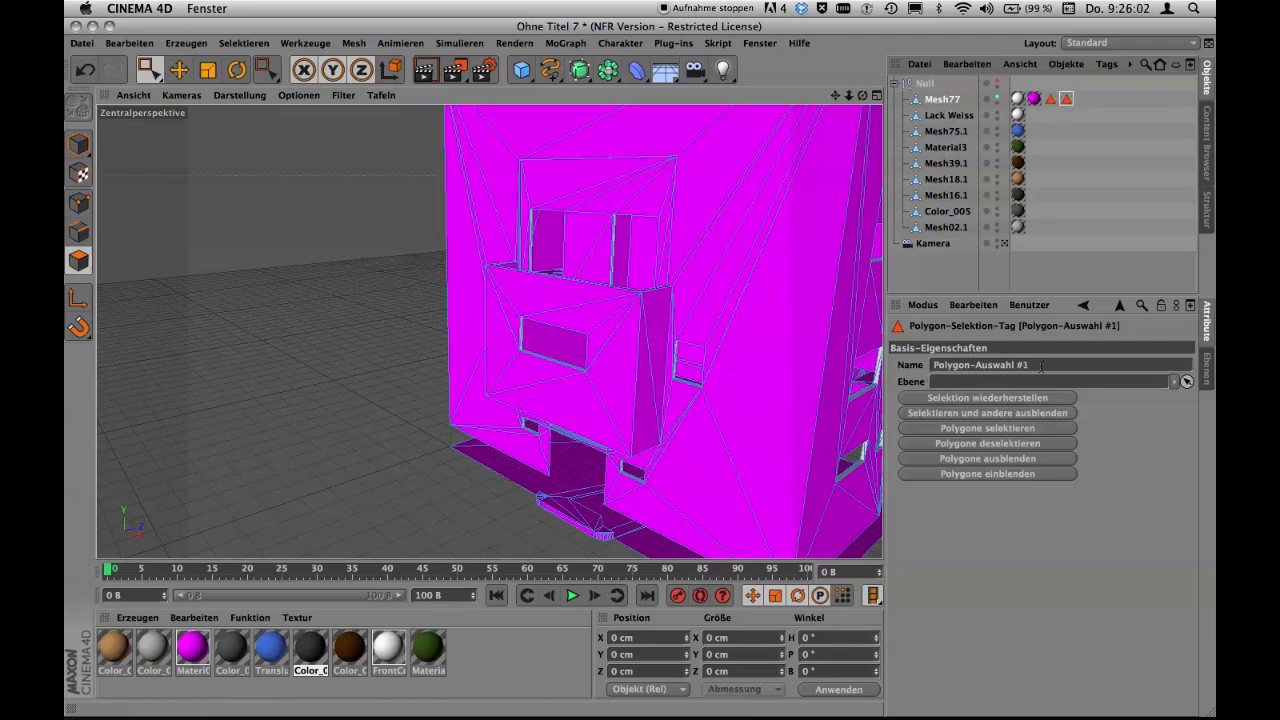
pyautogui.click(1050, 100)
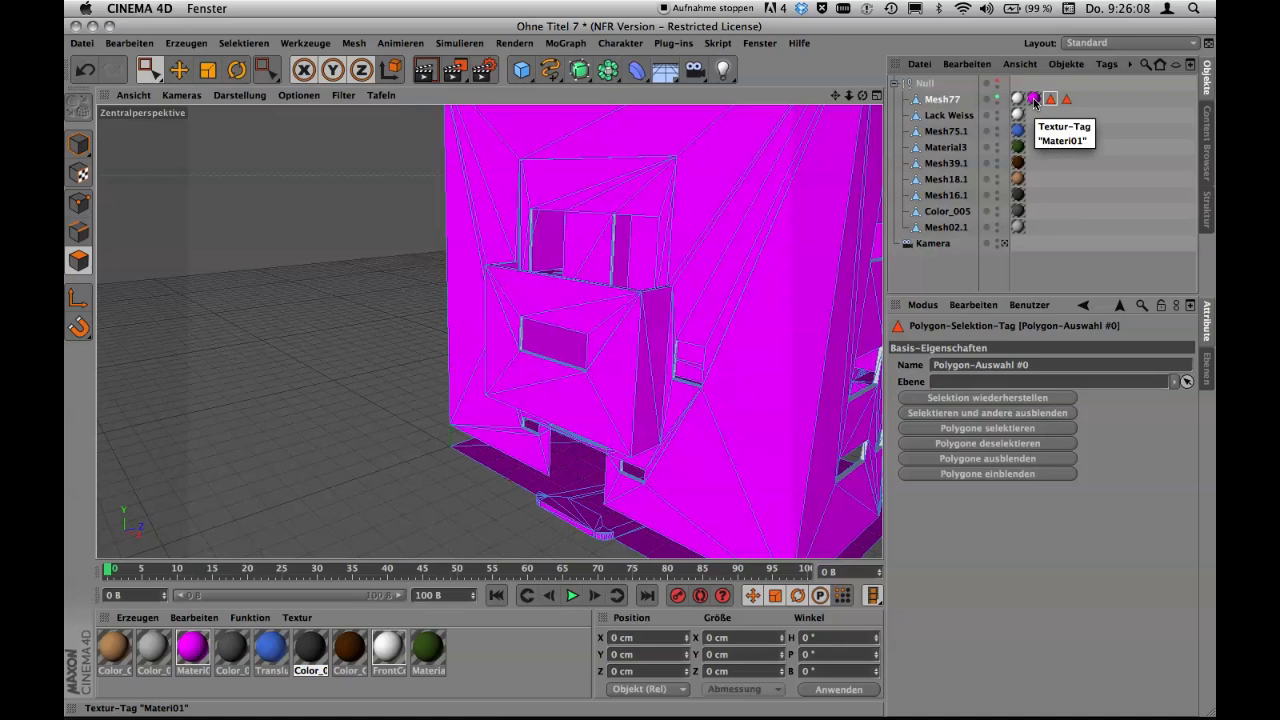
pyautogui.click(1034, 99)
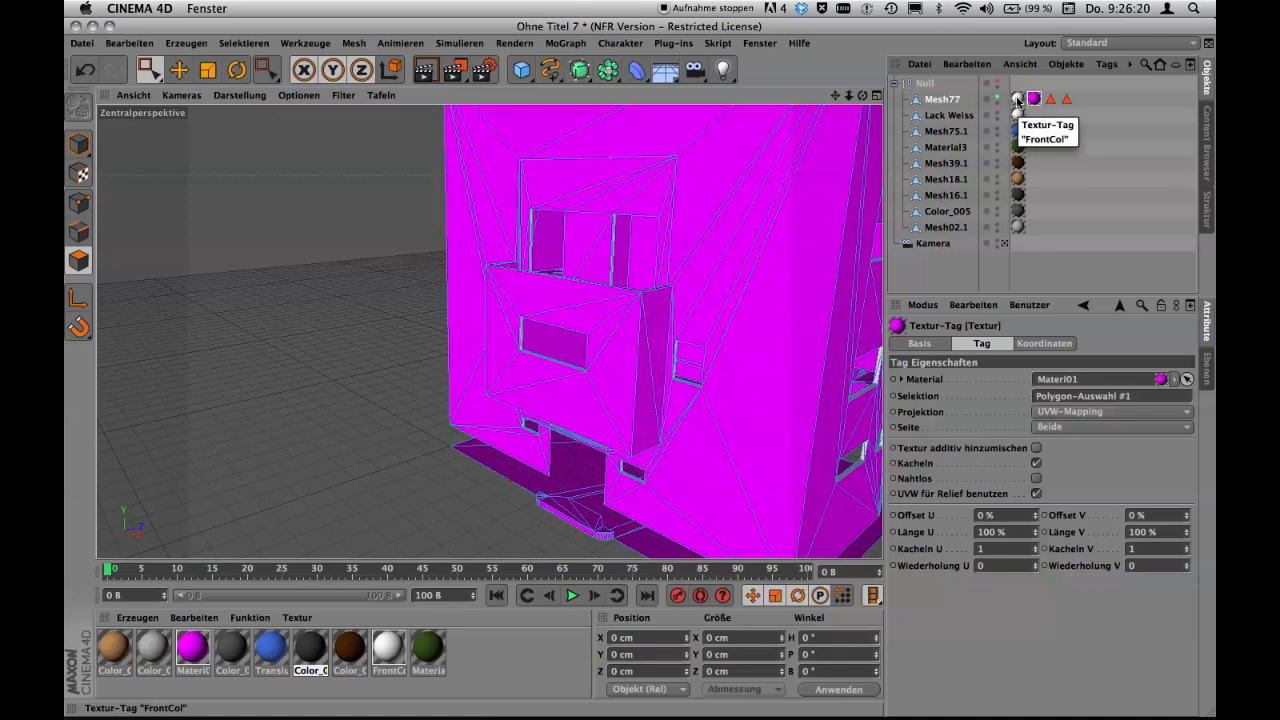
pyautogui.click(1017, 99)
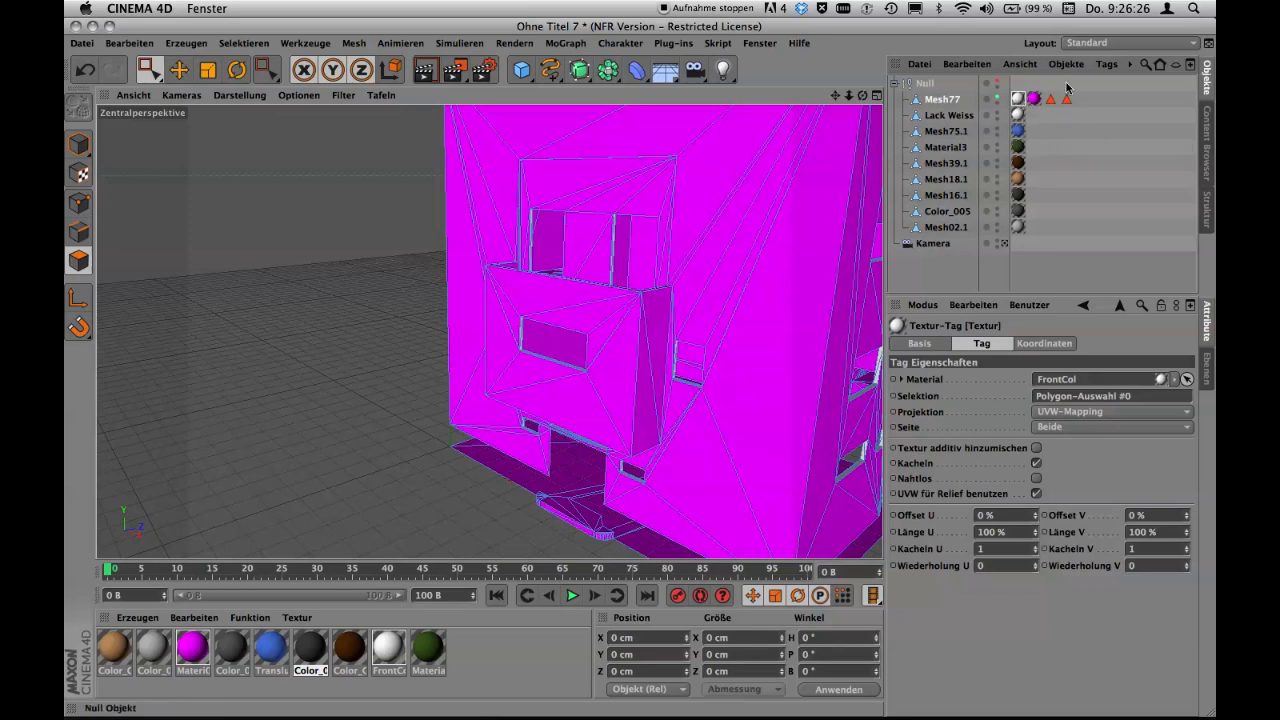
pyautogui.click(1036, 99)
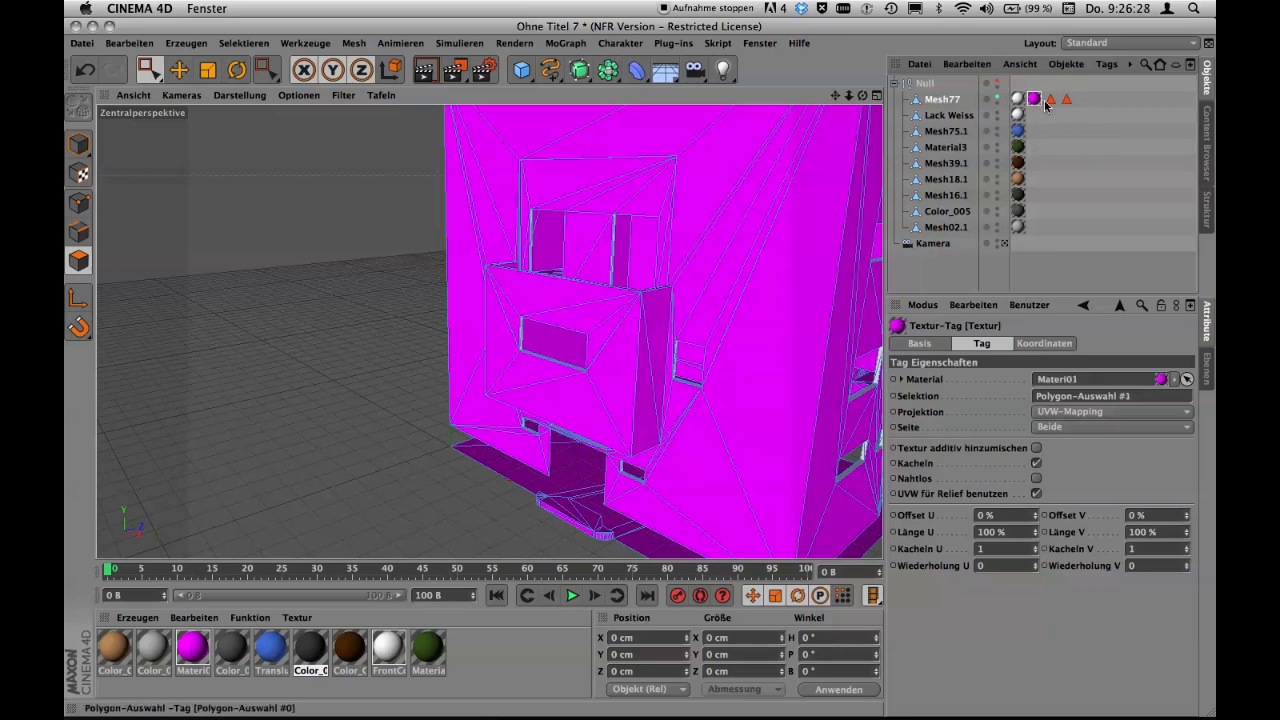
pyautogui.keyDown('shift'); pyautogui.click(1050, 99); pyautogui.keyUp('shift')
pyautogui.keyDown('shift'); pyautogui.click(1066, 99); pyautogui.keyUp('shift')
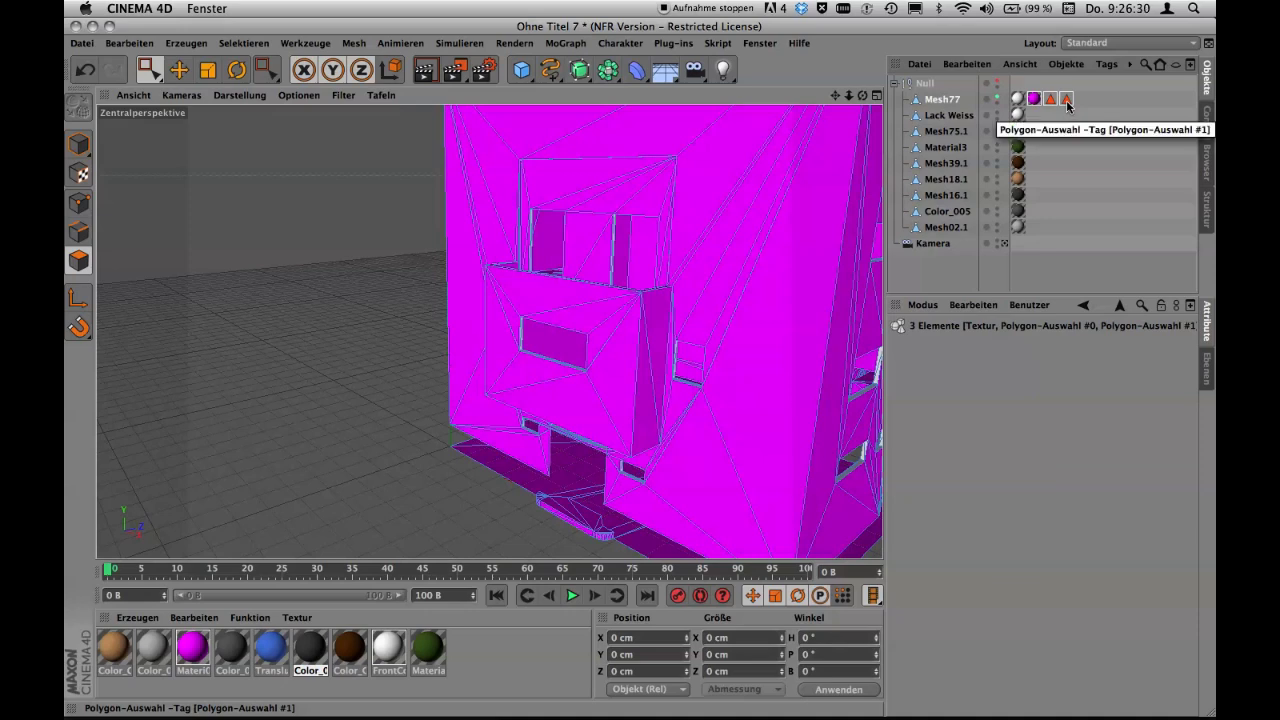
pyautogui.press('Delete')
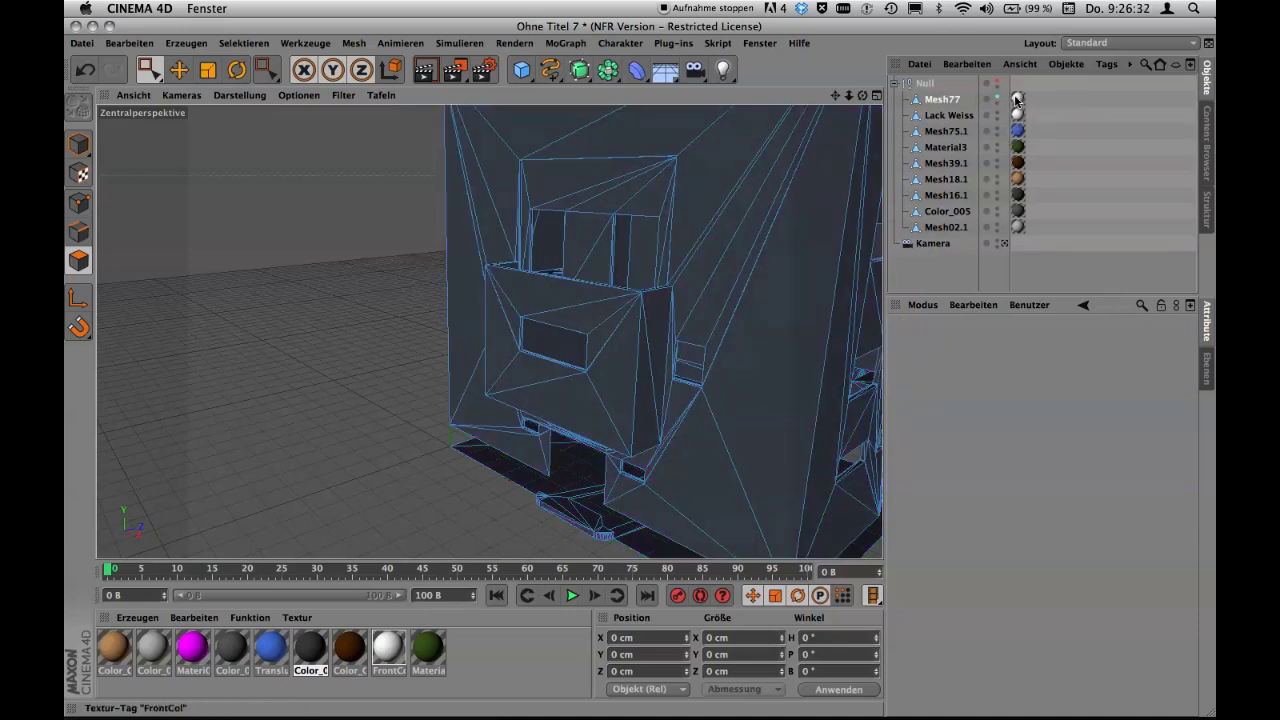
# Clear the Polygon-Auswahl #0 restriction from the FrontCol texture's Selektion field.
pyautogui.click(1018, 99)
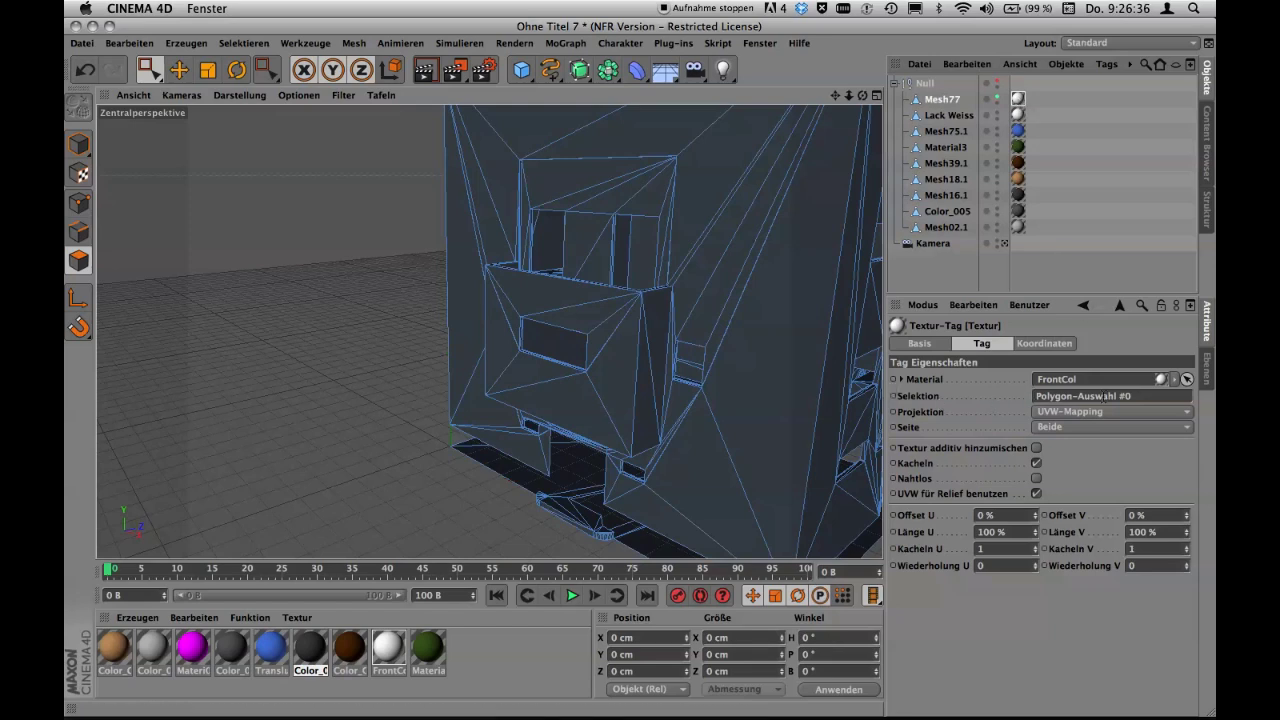
pyautogui.moveTo(1124, 396); pyautogui.dragTo(1016, 394)
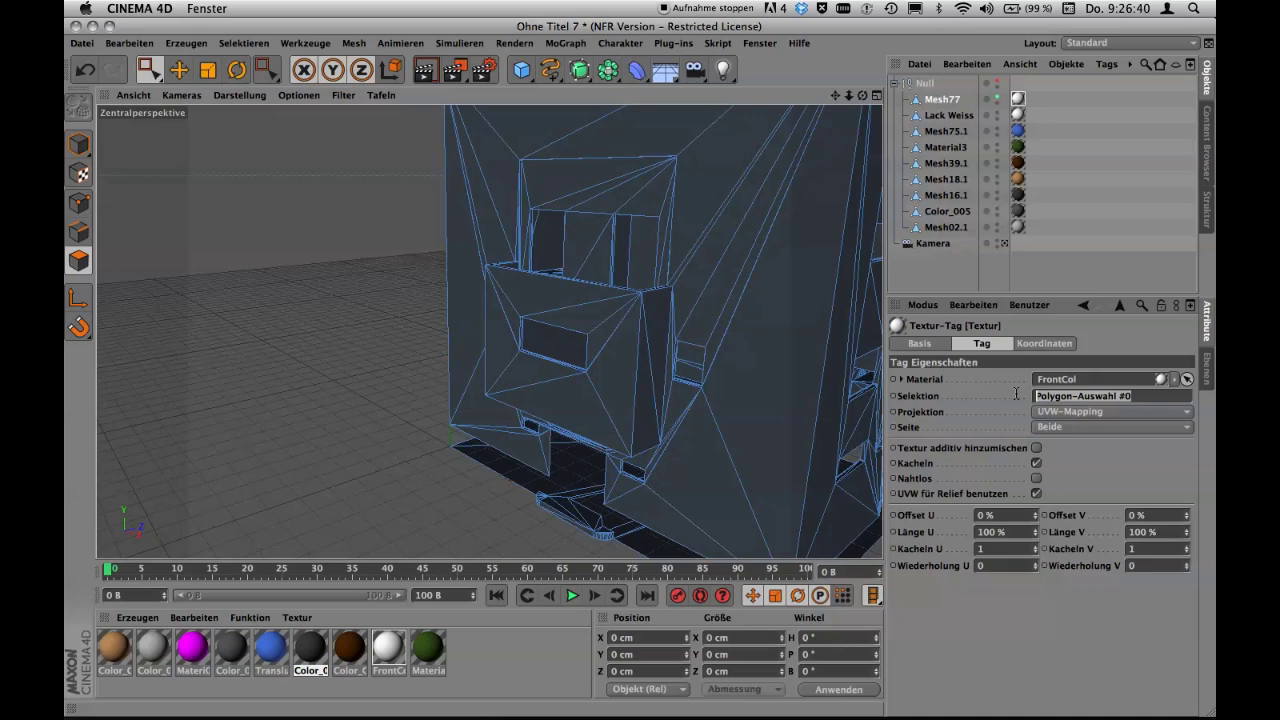
pyautogui.press('BackSpace')
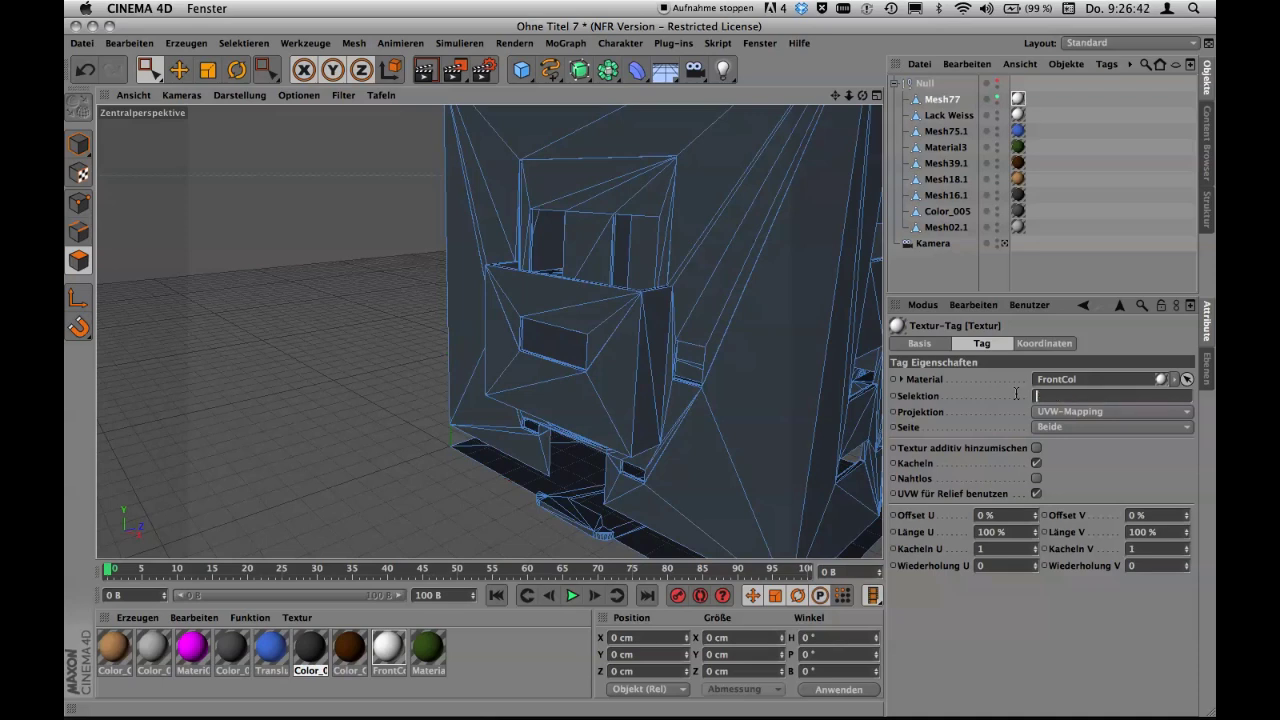
# Commit the empty Selektion so FrontCol covers all of Mesh77, then inspect the white house.
pyautogui.press('Return')
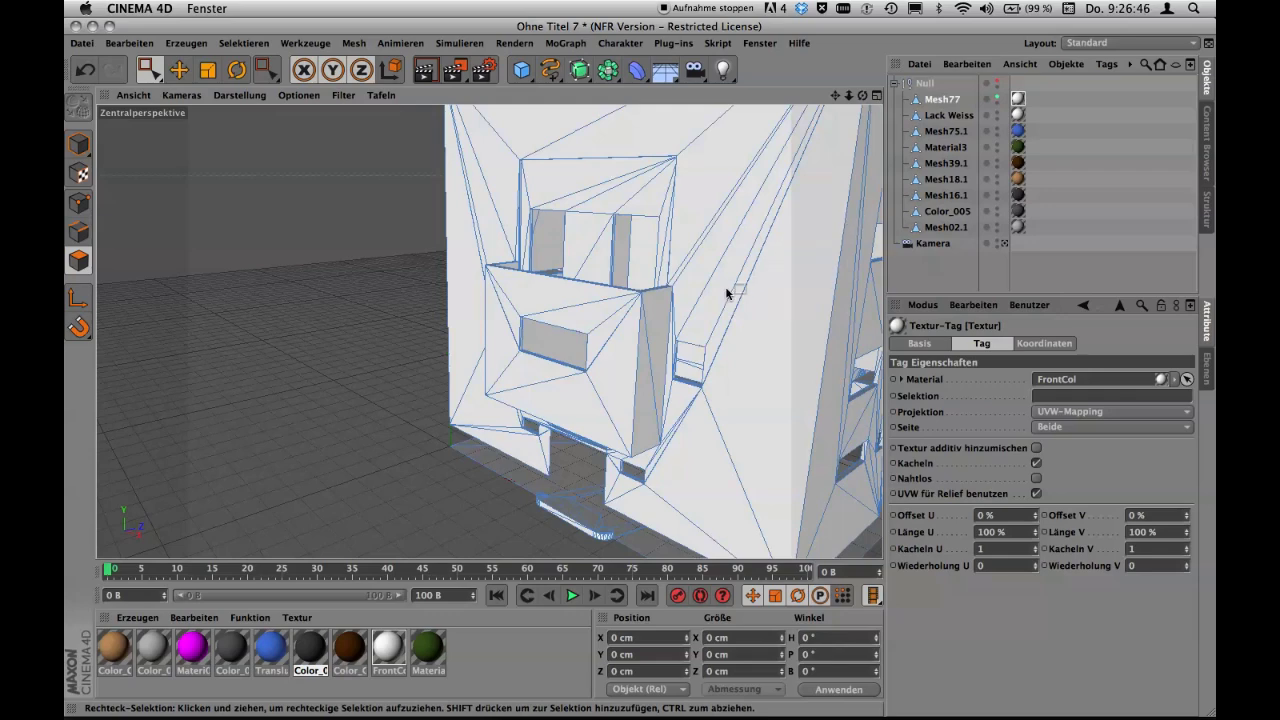
pyautogui.scroll(-1, 724, 295)
pyautogui.scroll(-1, 728, 298)
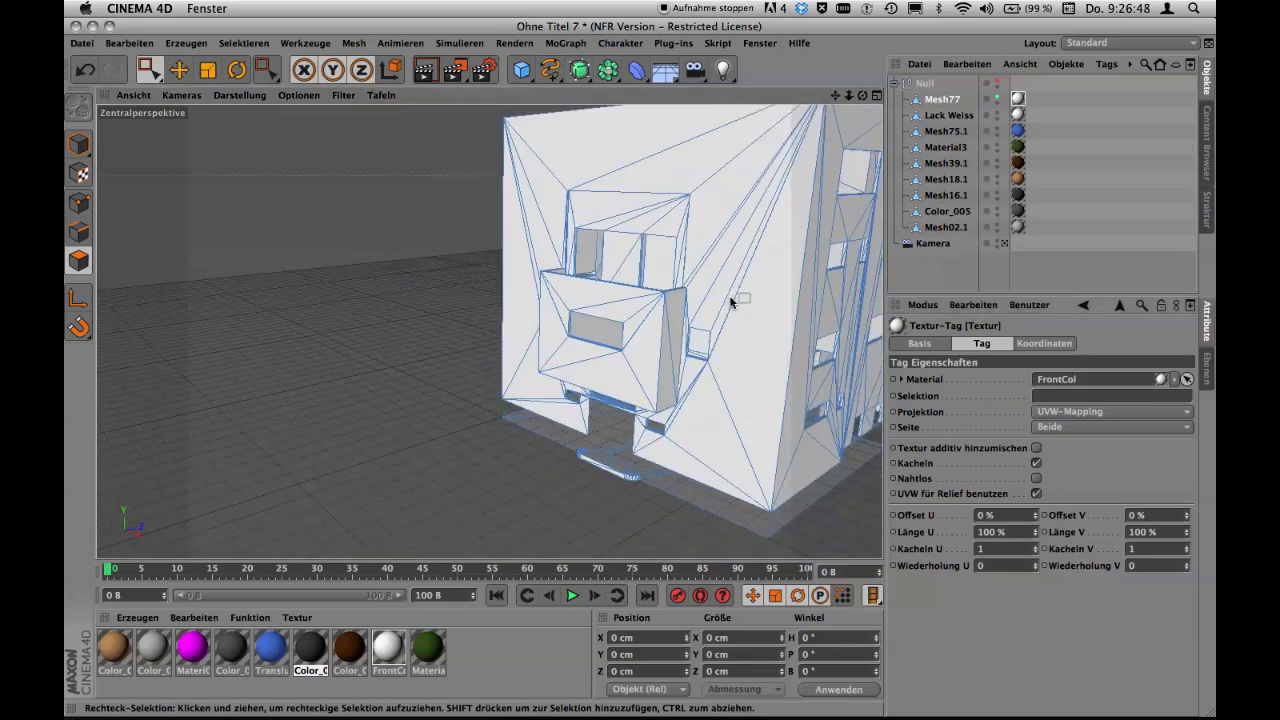
pyautogui.moveTo(768, 264)
pyautogui.keyDown('alt'); pyautogui.mouseDown()
pyautogui.moveTo(547, 303)
pyautogui.moveTo(729, 303)
pyautogui.moveTo(709, 316)
pyautogui.moveTo(714, 280)
pyautogui.moveTo(708, 340)
pyautogui.moveTo(705, 323)
pyautogui.moveTo(690, 350)
pyautogui.mouseUp(); pyautogui.keyUp('alt')
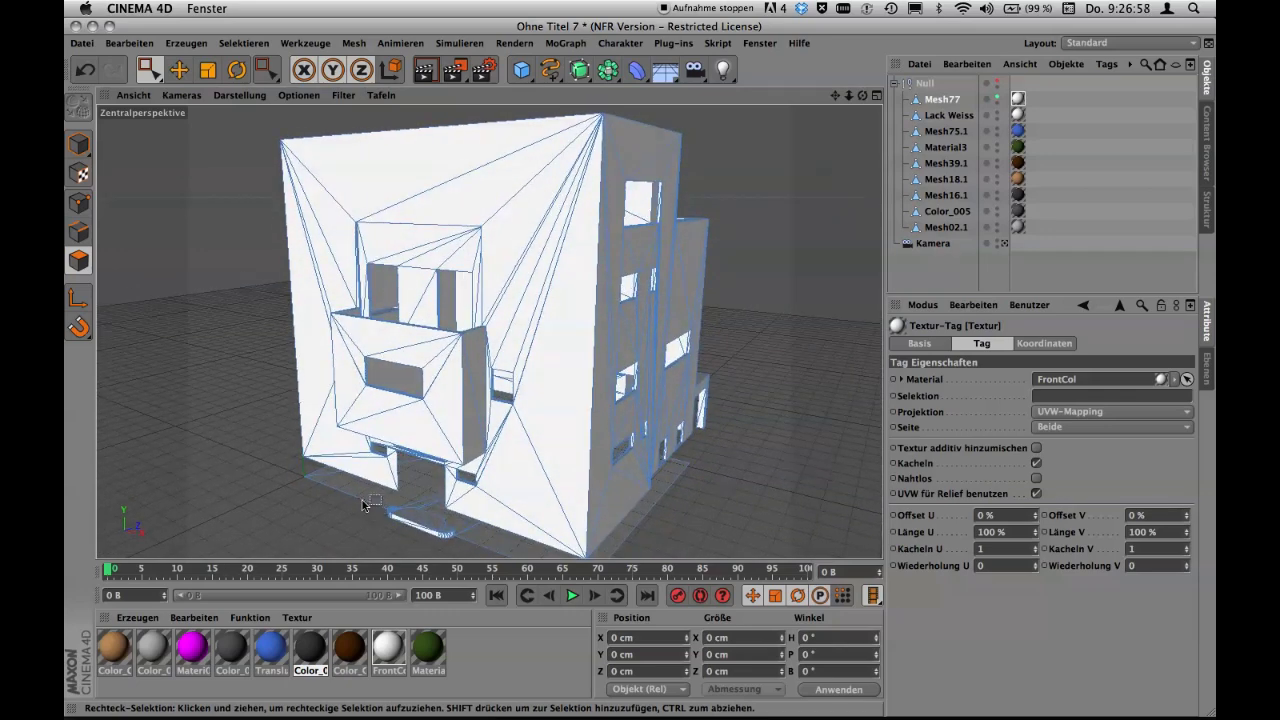
pyautogui.moveTo(401, 498)
pyautogui.keyDown('alt'); pyautogui.mouseDown()
pyautogui.moveTo(435, 441)
pyautogui.moveTo(458, 482)
pyautogui.moveTo(391, 486)
pyautogui.moveTo(394, 445)
pyautogui.moveTo(423, 480)
pyautogui.moveTo(564, 482)
pyautogui.moveTo(664, 446)
pyautogui.moveTo(694, 407)
pyautogui.moveTo(675, 444)
pyautogui.moveTo(417, 457)
pyautogui.mouseUp(); pyautogui.keyUp('alt')
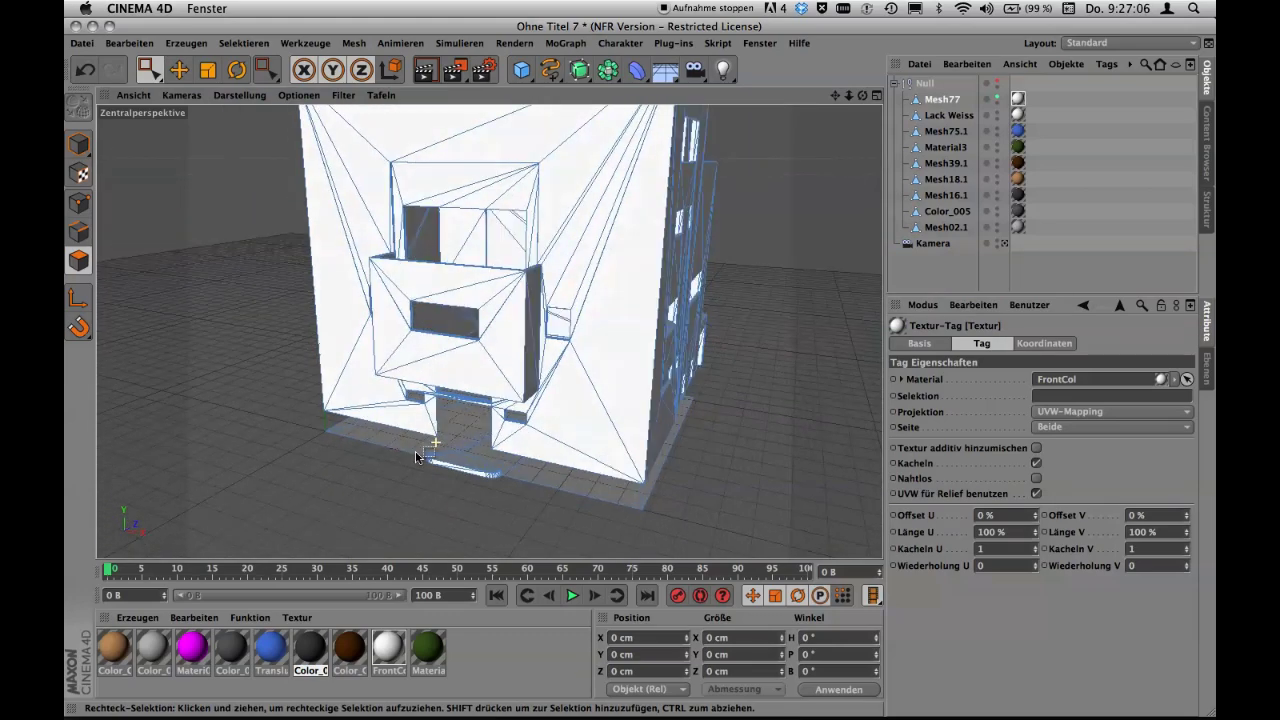
pyautogui.keyDown('alt'); pyautogui.moveTo(432, 462); pyautogui.dragTo(553, 470, button='right'); pyautogui.keyUp('alt')
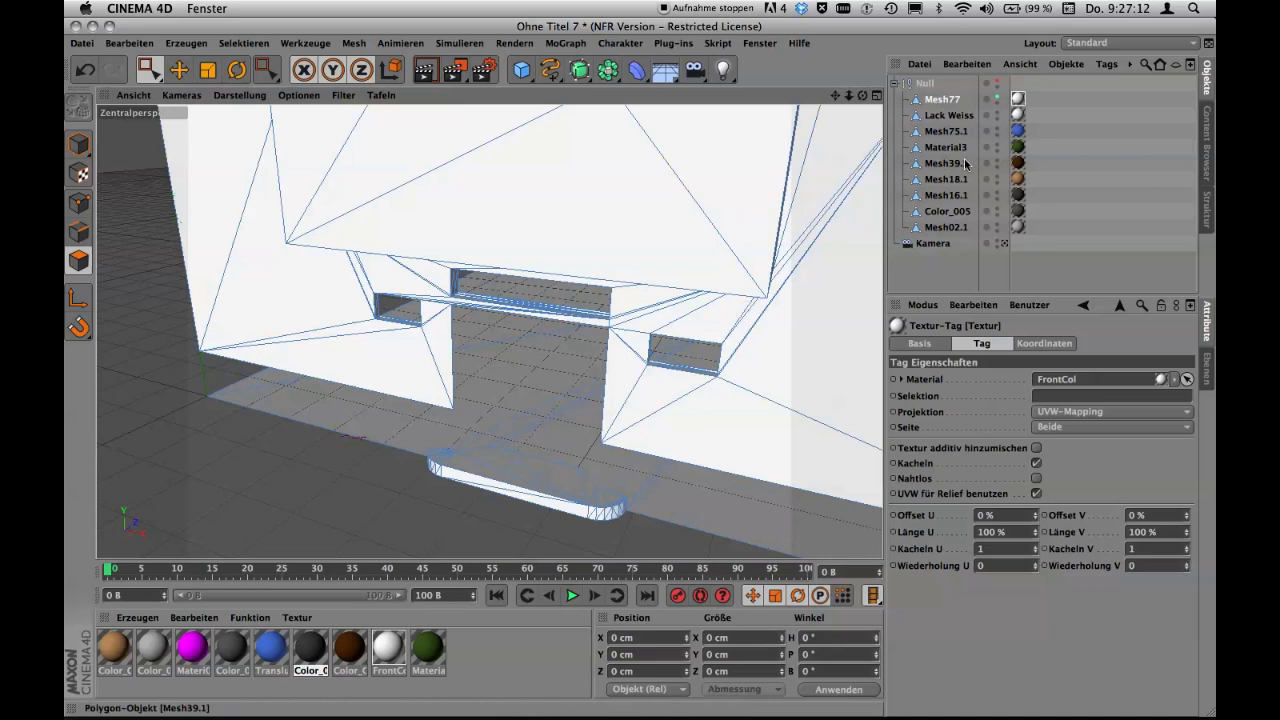
# Give Mesh77 the name 'Putz Weiss' and scroll down the Object Manager.
pyautogui.click(947, 101)
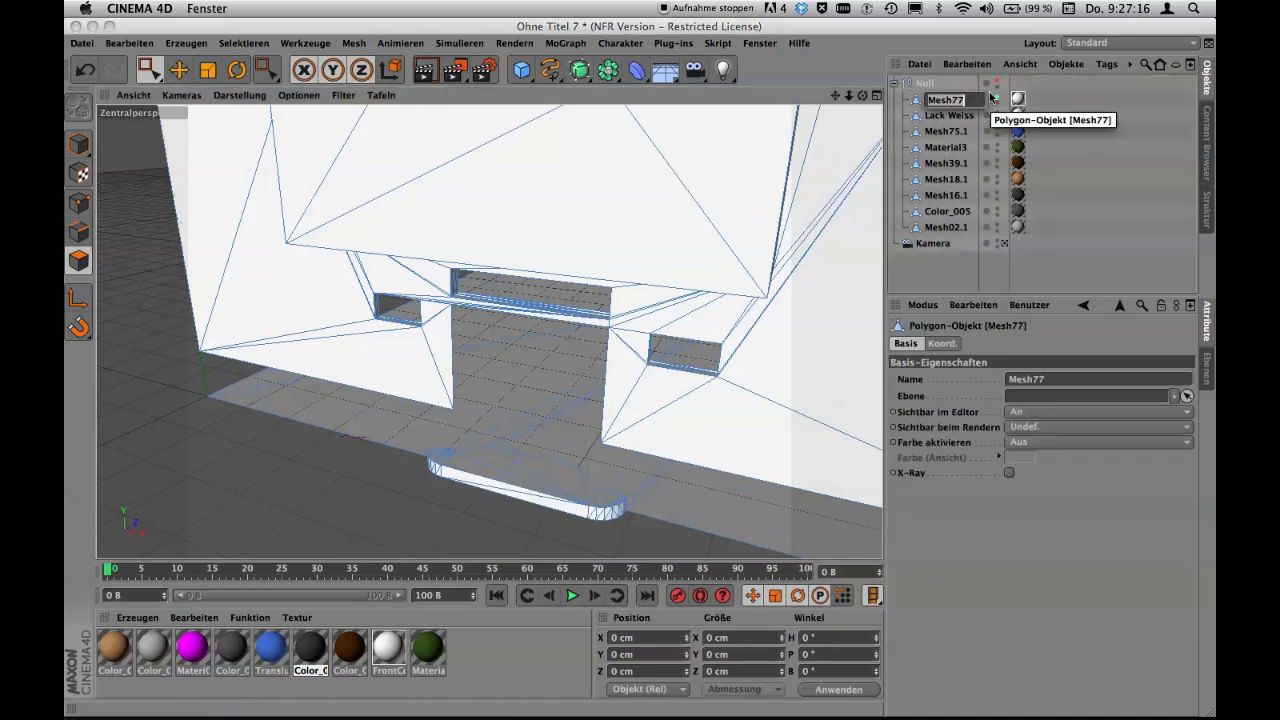
pyautogui.write('Putz We')
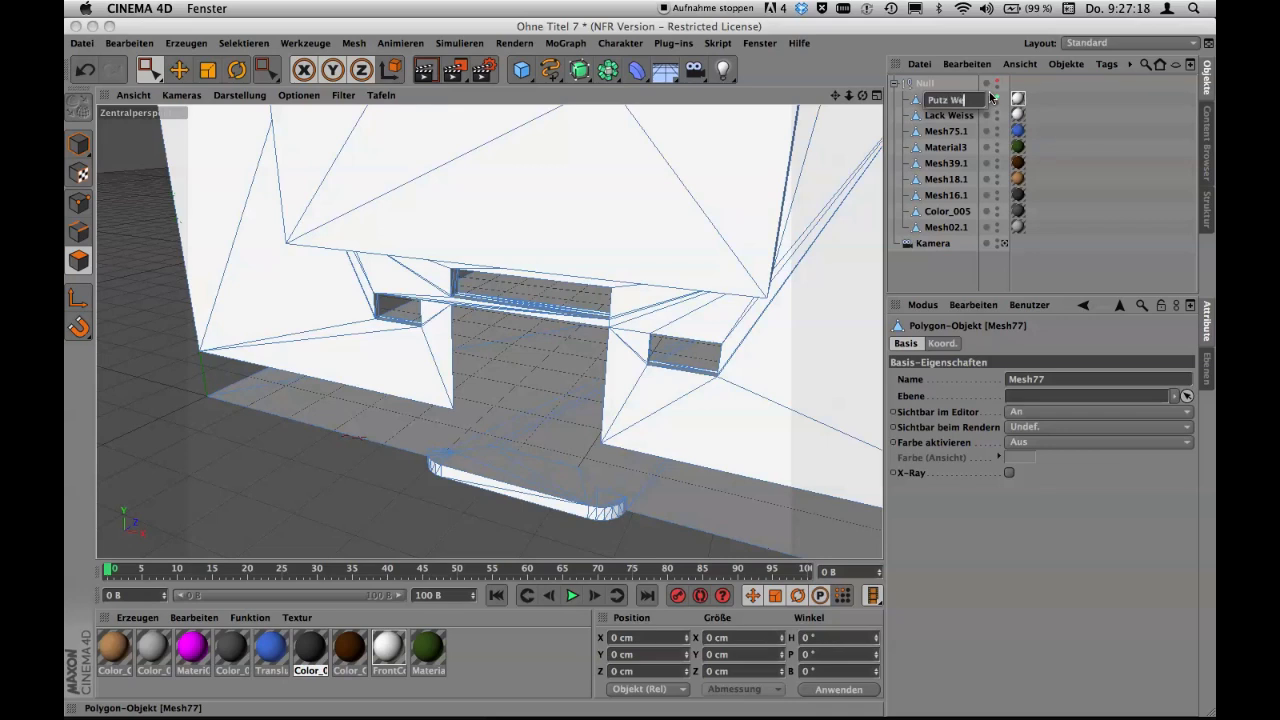
pyautogui.write('s')
pyautogui.press('Return')
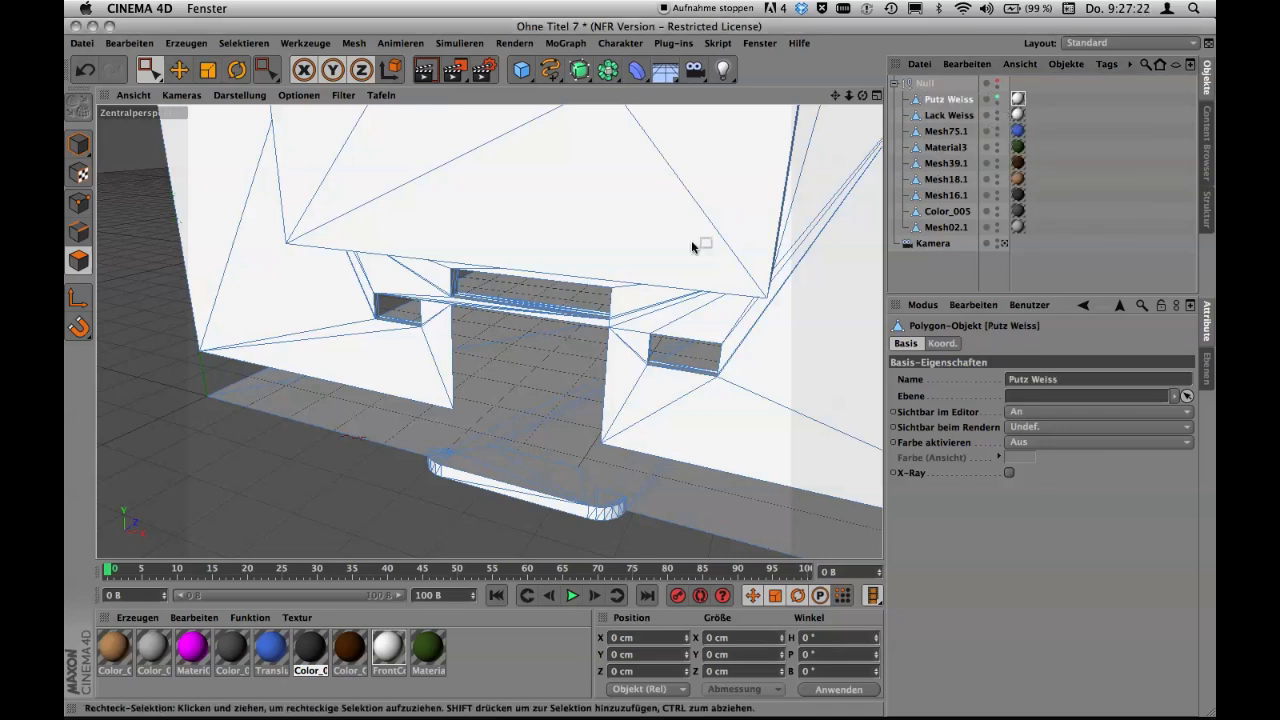
pyautogui.scroll(-3, 683, 253)
pyautogui.scroll(-3, 683, 253)
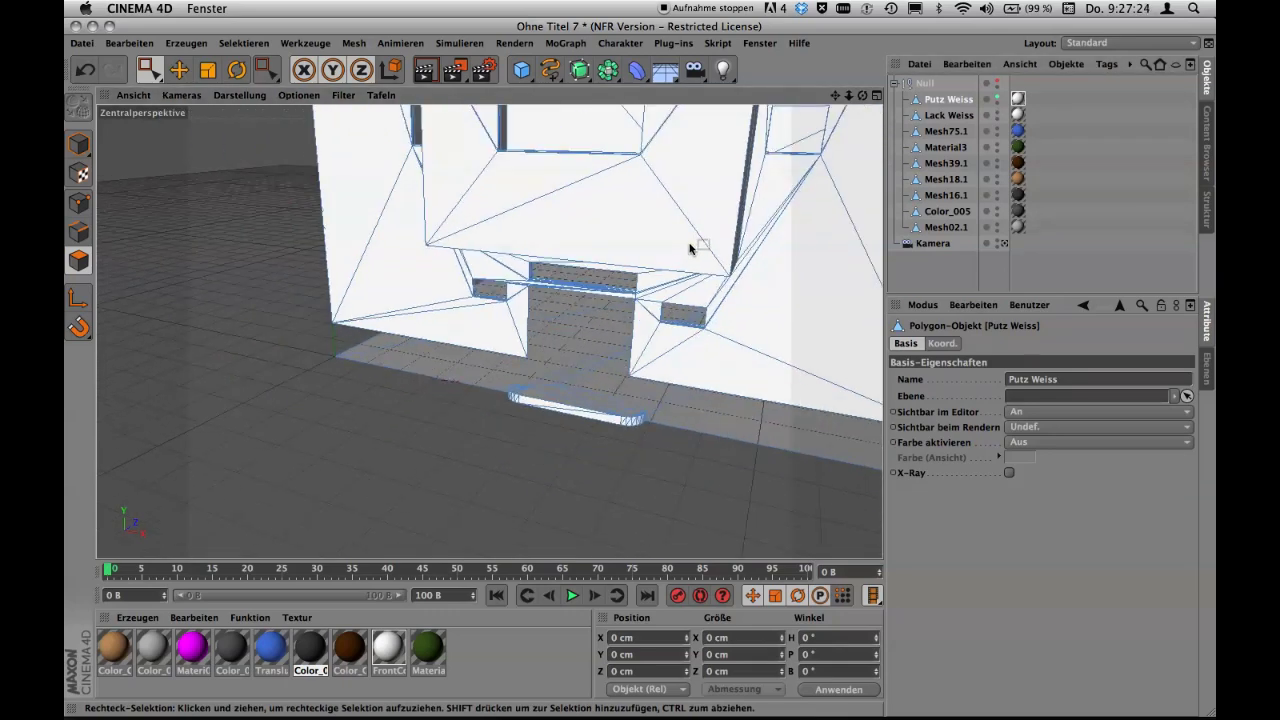
pyautogui.scroll(-2, 589, 318)
pyautogui.scroll(-2, 586, 315)
pyautogui.scroll(-2, 584, 313)
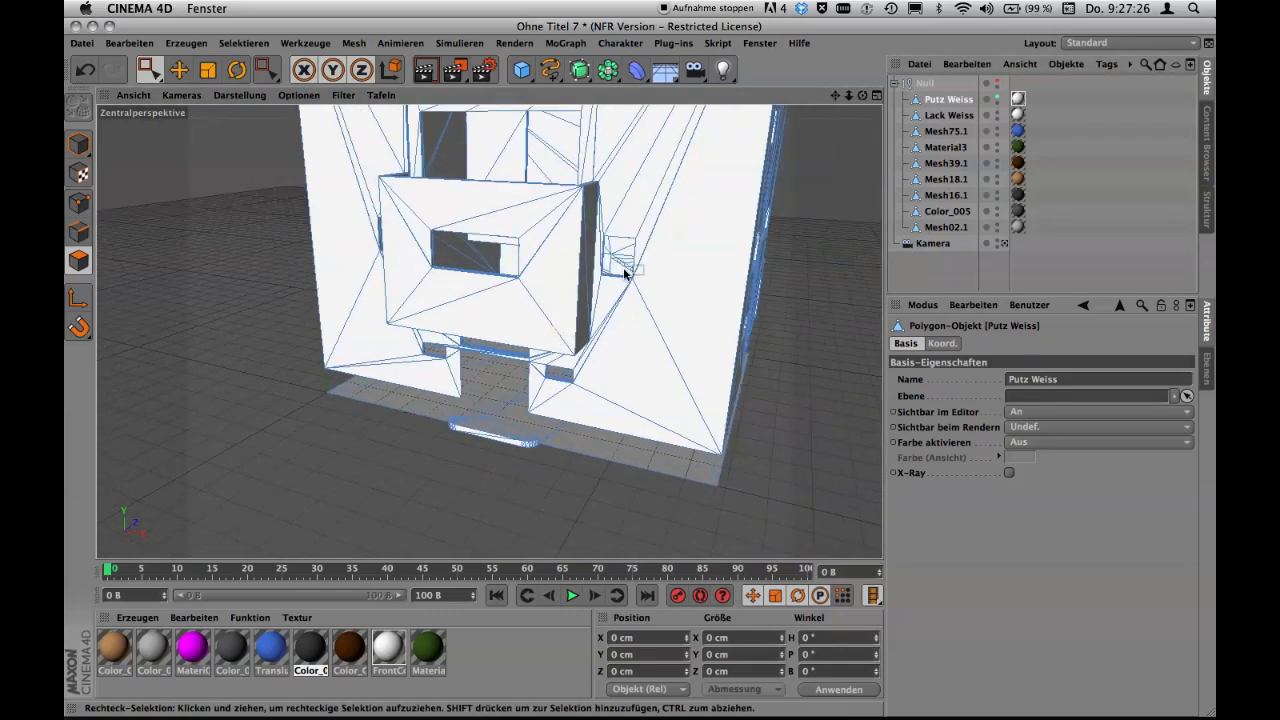
pyautogui.scroll(-2, 582, 311)
pyautogui.scroll(-2, 582, 311)
pyautogui.scroll(-1, 577, 326)
pyautogui.scroll(-1, 588, 300)
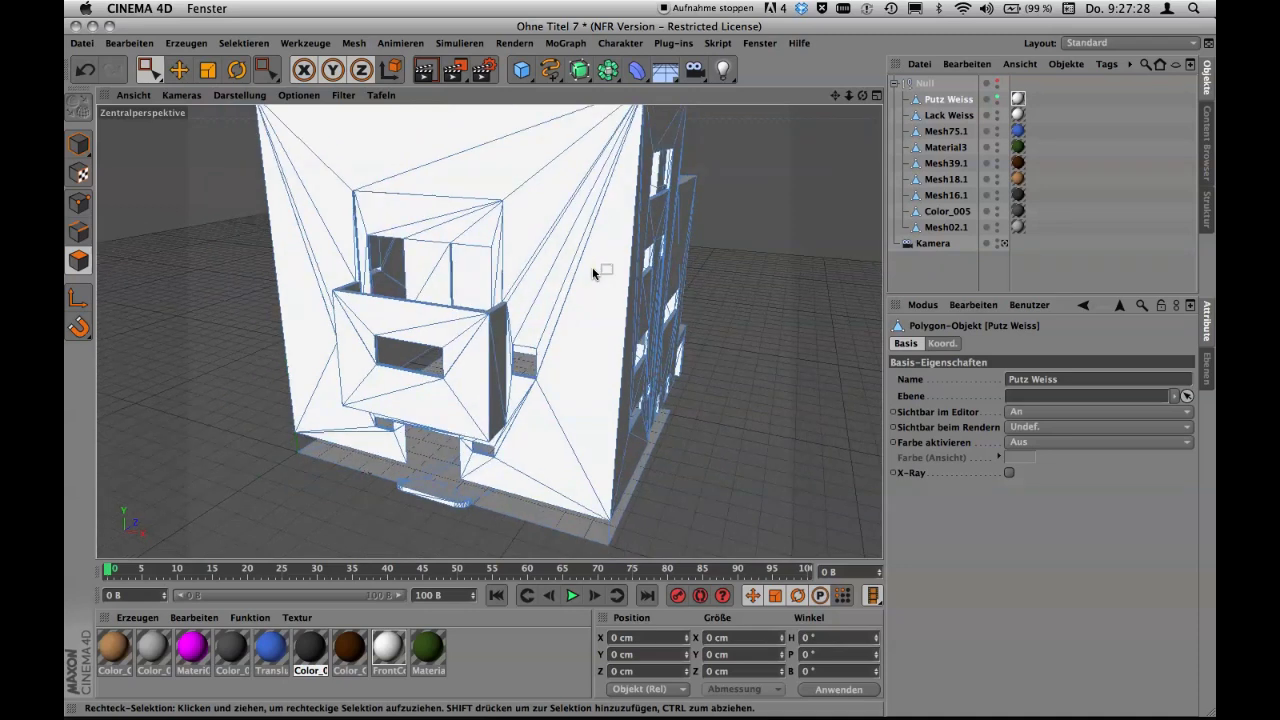
pyautogui.scroll(-1, 603, 255)
pyautogui.scroll(-1, 606, 250)
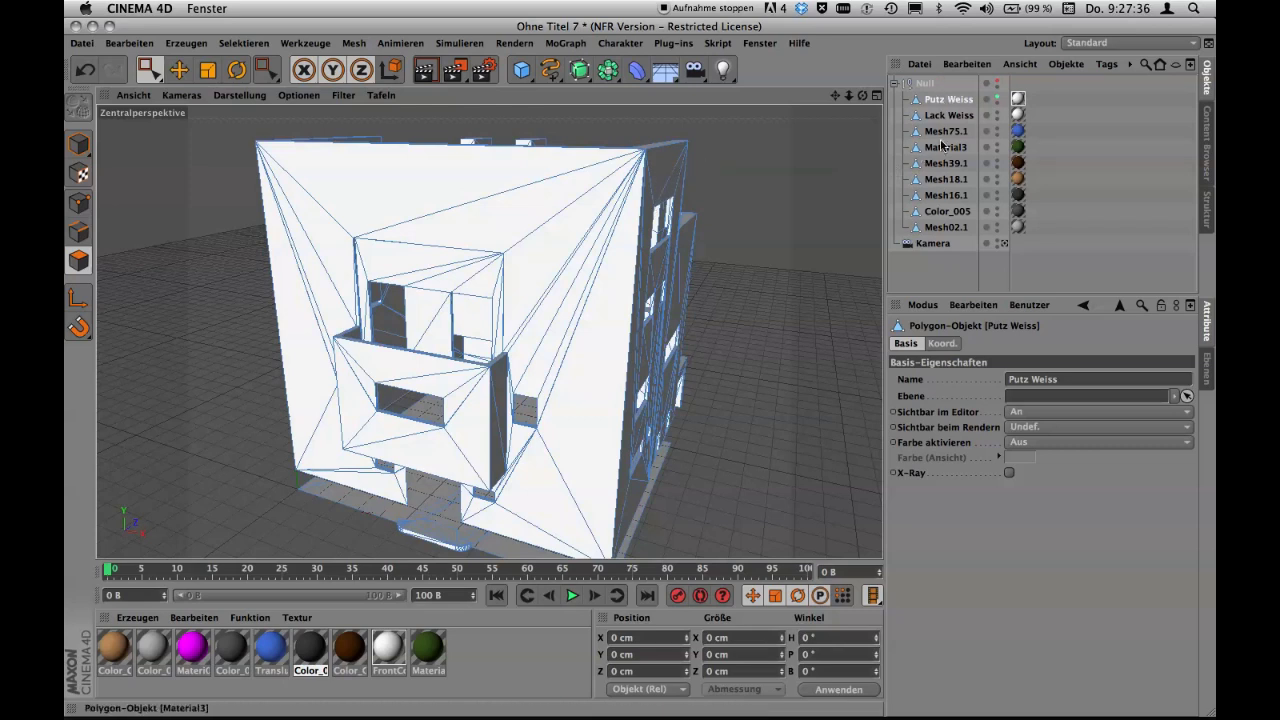
# Hide the Putz Weiss walls, leave only the Mesh75.1 glass panes visible, and orbit to view them.
pyautogui.click(997, 98)
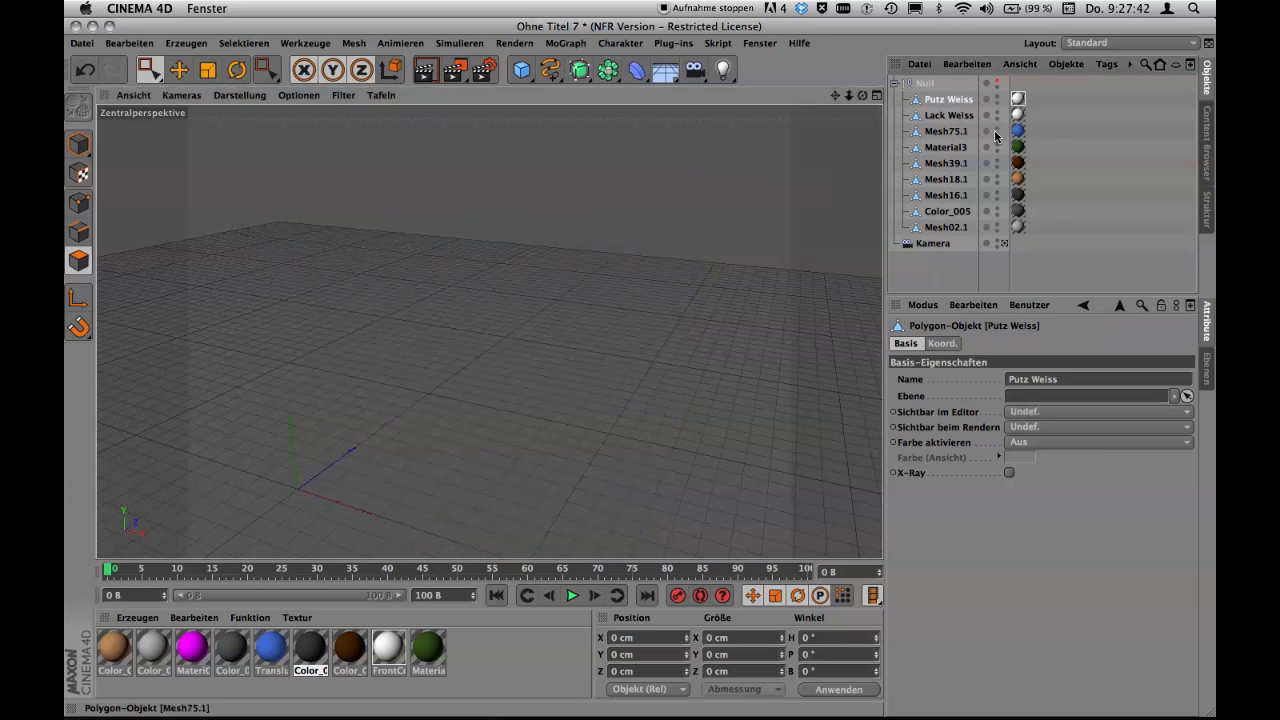
pyautogui.click(997, 131)
pyautogui.click(997, 131)
pyautogui.click(997, 131)
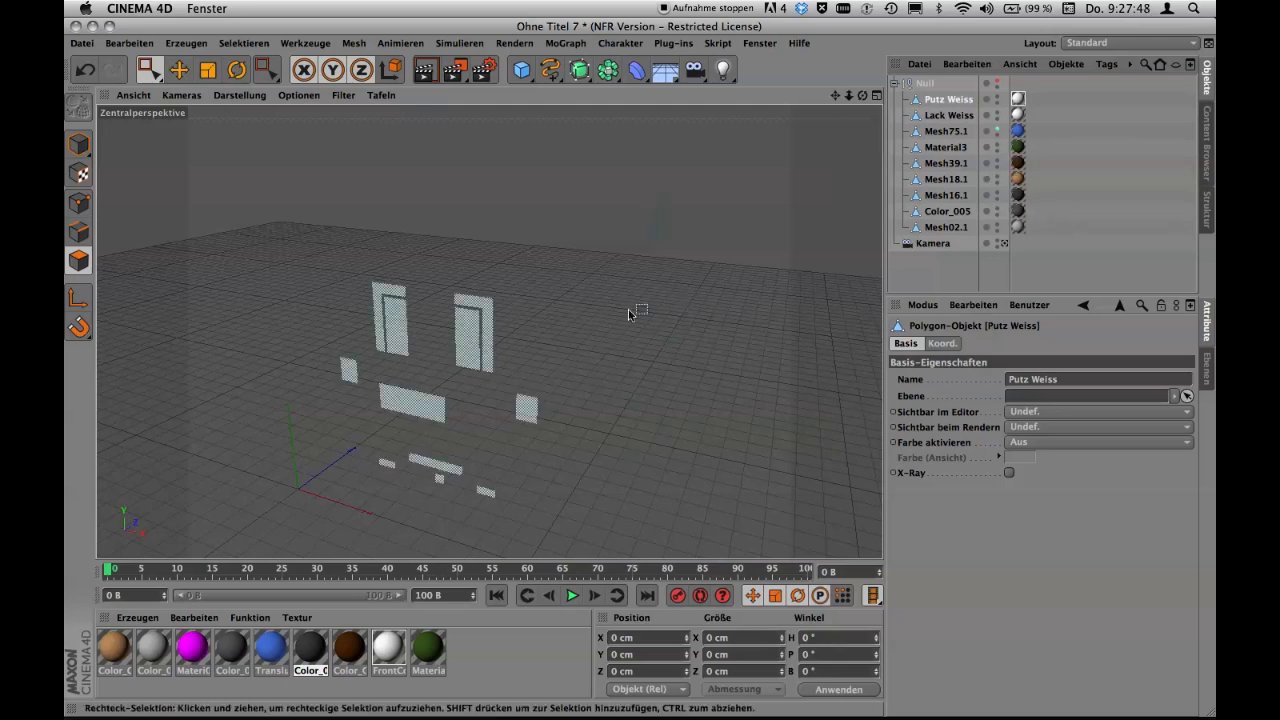
pyautogui.moveTo(640, 289)
pyautogui.keyDown('alt'); pyautogui.mouseDown()
pyautogui.moveTo(550, 275)
pyautogui.moveTo(574, 311)
pyautogui.moveTo(520, 254)
pyautogui.moveTo(471, 291)
pyautogui.moveTo(630, 268)
pyautogui.moveTo(509, 263)
pyautogui.moveTo(588, 313)
pyautogui.moveTo(638, 294)
pyautogui.moveTo(514, 314)
pyautogui.moveTo(721, 302)
pyautogui.moveTo(609, 286)
pyautogui.moveTo(561, 312)
pyautogui.moveTo(650, 341)
pyautogui.moveTo(574, 311)
pyautogui.moveTo(570, 378)
pyautogui.moveTo(520, 345)
pyautogui.moveTo(443, 329)
pyautogui.moveTo(471, 288)
pyautogui.moveTo(490, 302)
pyautogui.moveTo(514, 426)
pyautogui.moveTo(493, 445)
pyautogui.moveTo(501, 418)
pyautogui.moveTo(465, 379)
pyautogui.moveTo(410, 343)
pyautogui.moveTo(366, 354)
pyautogui.moveTo(409, 380)
pyautogui.moveTo(592, 343)
pyautogui.moveTo(571, 354)
pyautogui.moveTo(594, 346)
pyautogui.moveTo(514, 337)
pyautogui.moveTo(511, 349)
pyautogui.moveTo(654, 314)
pyautogui.moveTo(653, 303)
pyautogui.mouseUp(); pyautogui.keyUp('alt')
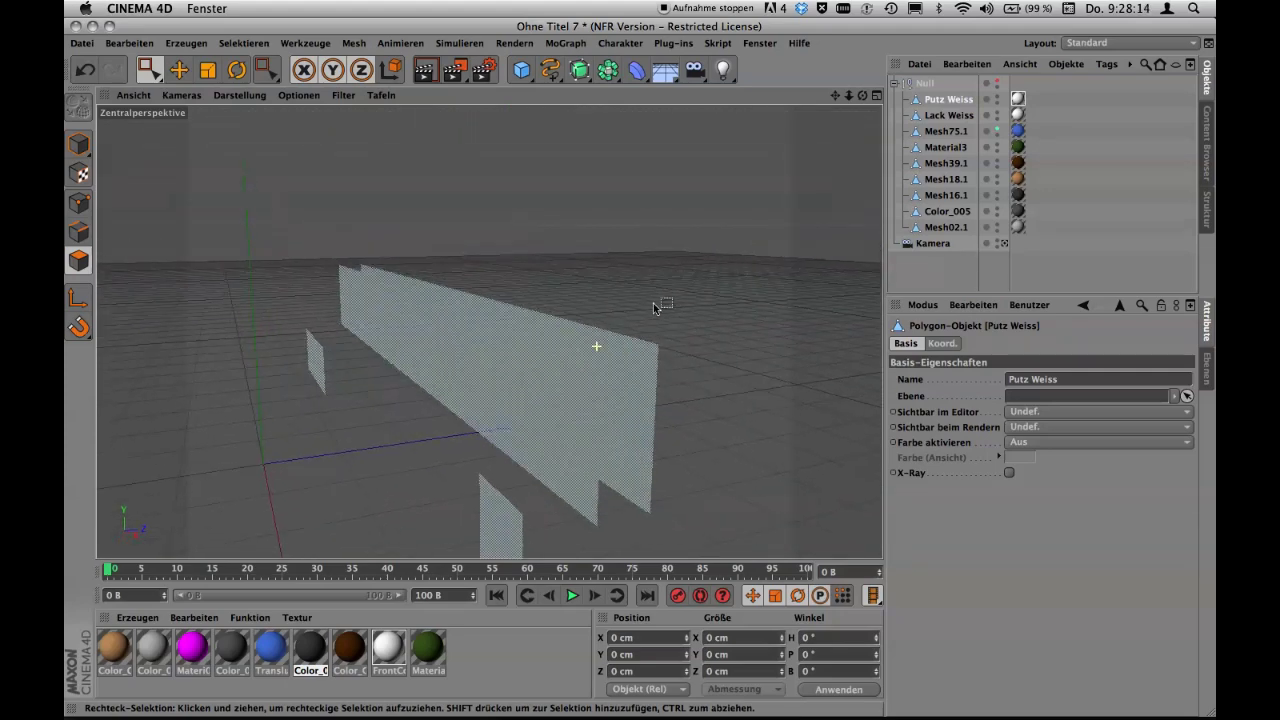
# Frame the glass panes in view and rename Mesh75.1 to 'Glasflächen'.
pyautogui.press('h')
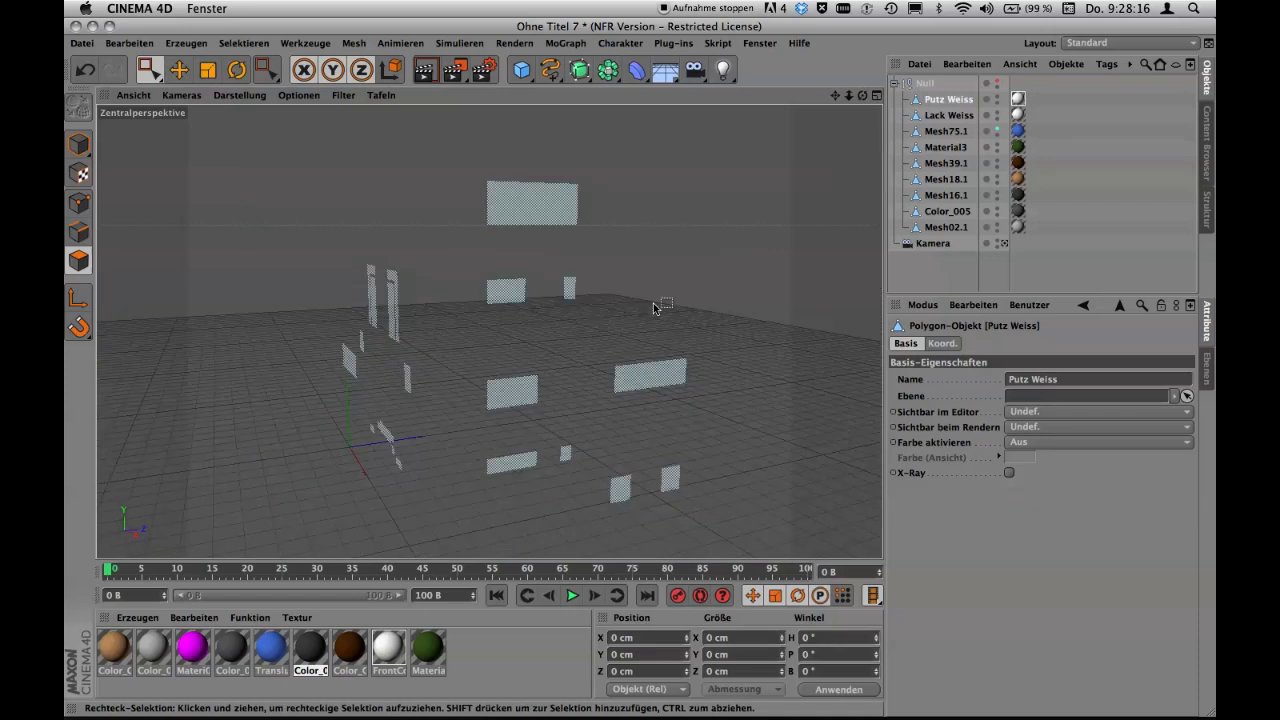
pyautogui.click(954, 131)
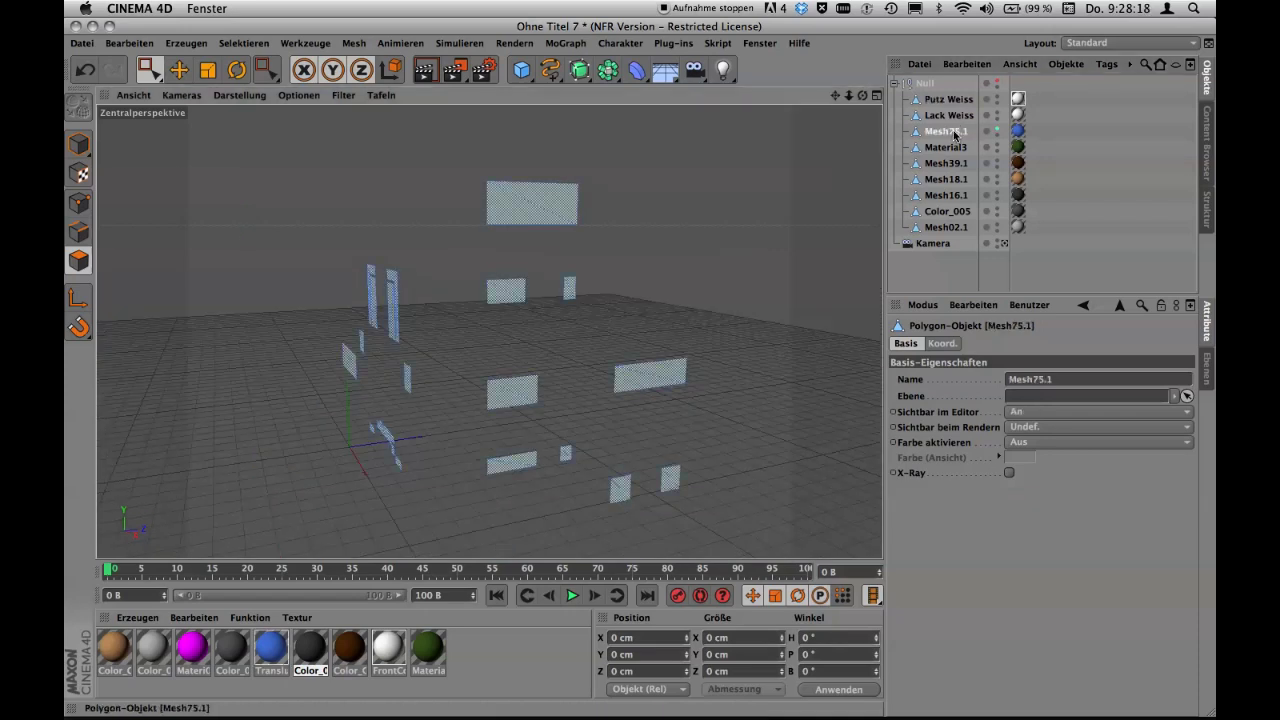
pyautogui.doubleClick(954, 131)
pyautogui.write('C')
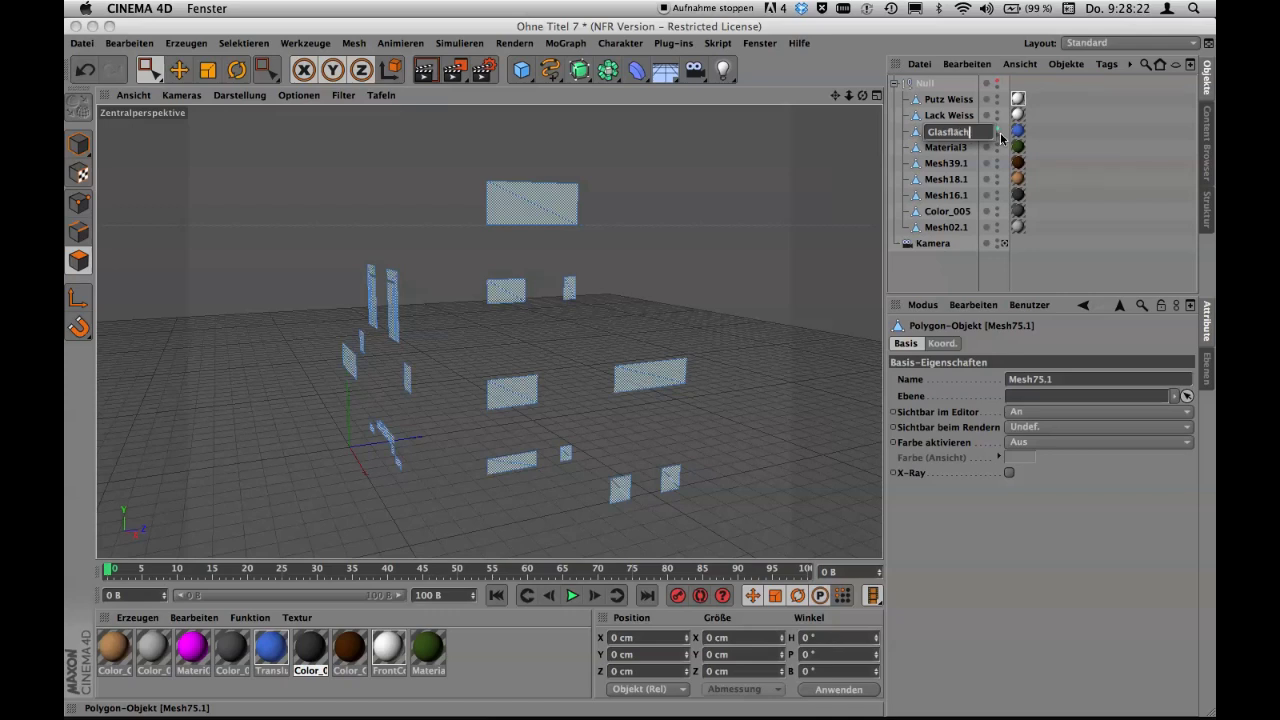
pyautogui.write('en')
pyautogui.press('Return')
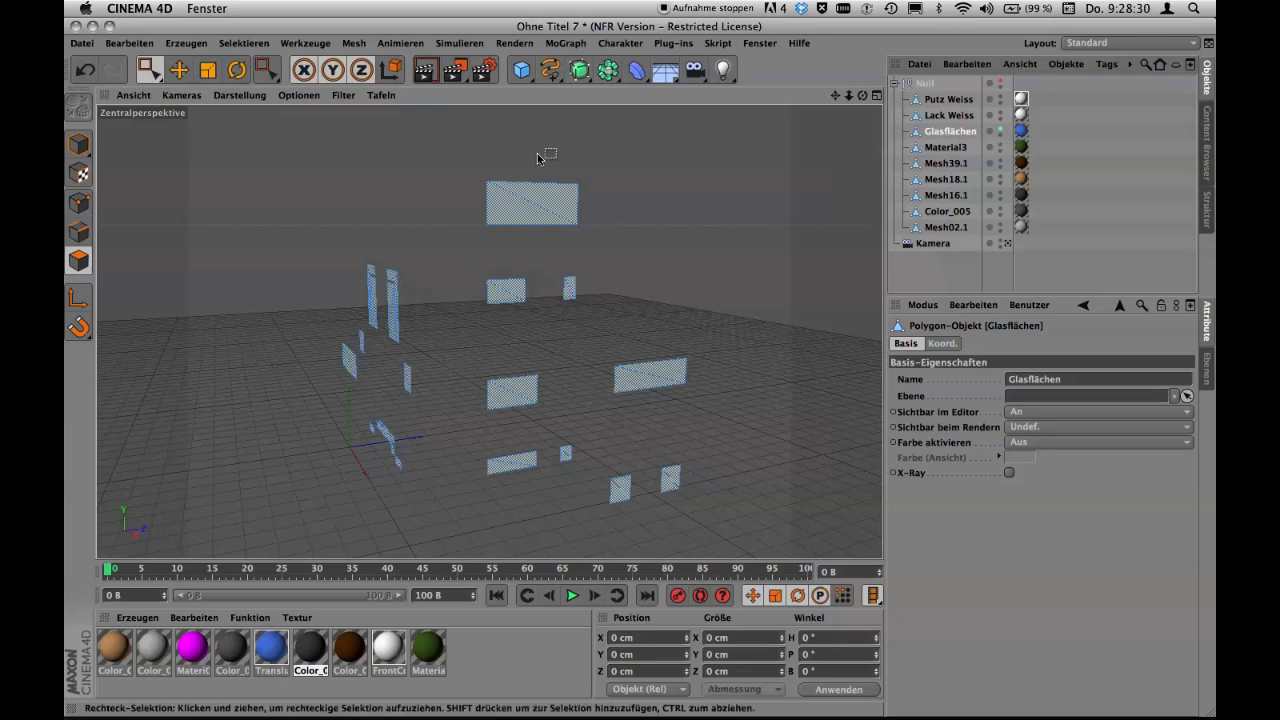
# Hide Glasflächen, rename the Material3 ground mesh to 'Grundfläche', then hide it too.
pyautogui.click(1000, 128)
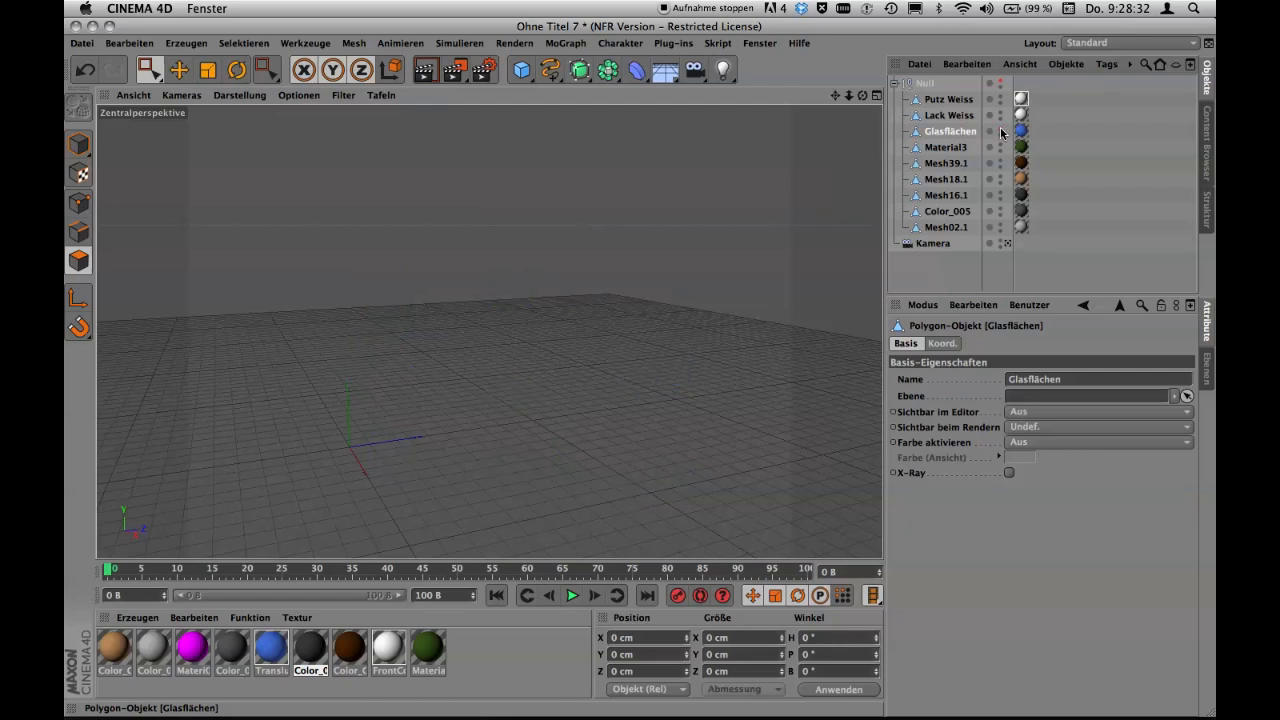
pyautogui.click(1000, 128)
pyautogui.click(1000, 146)
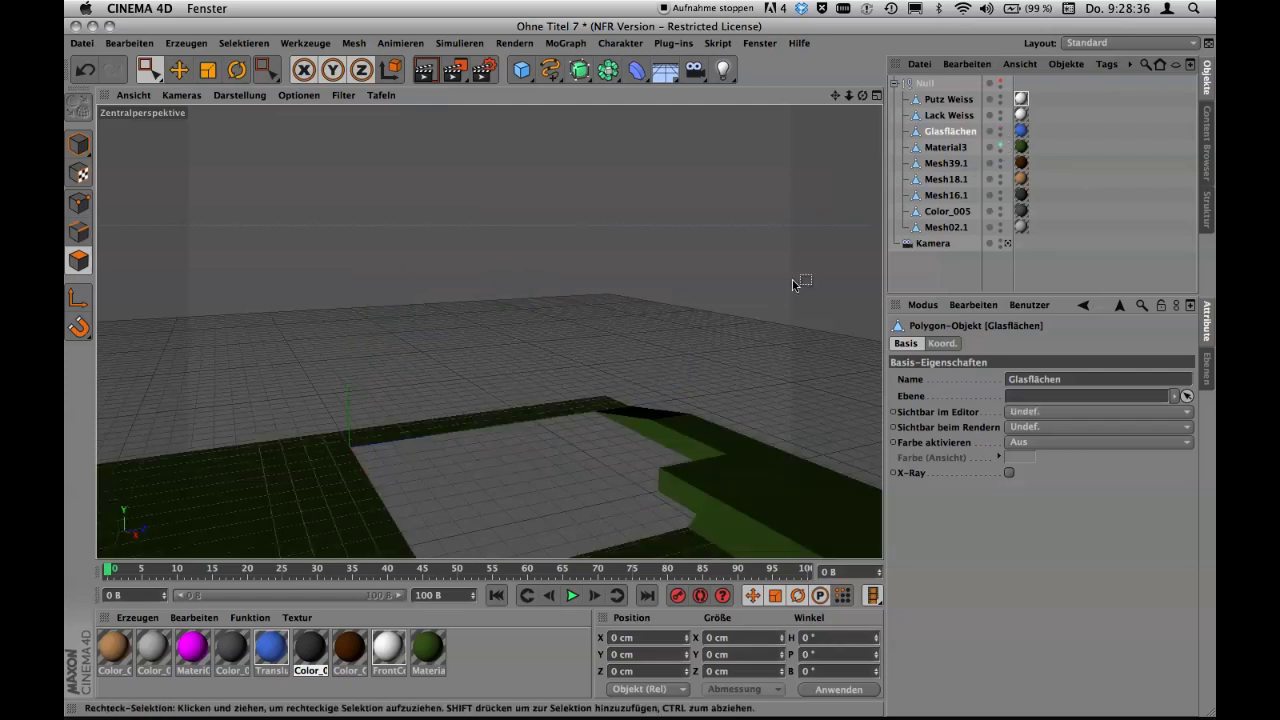
pyautogui.doubleClick(945, 147)
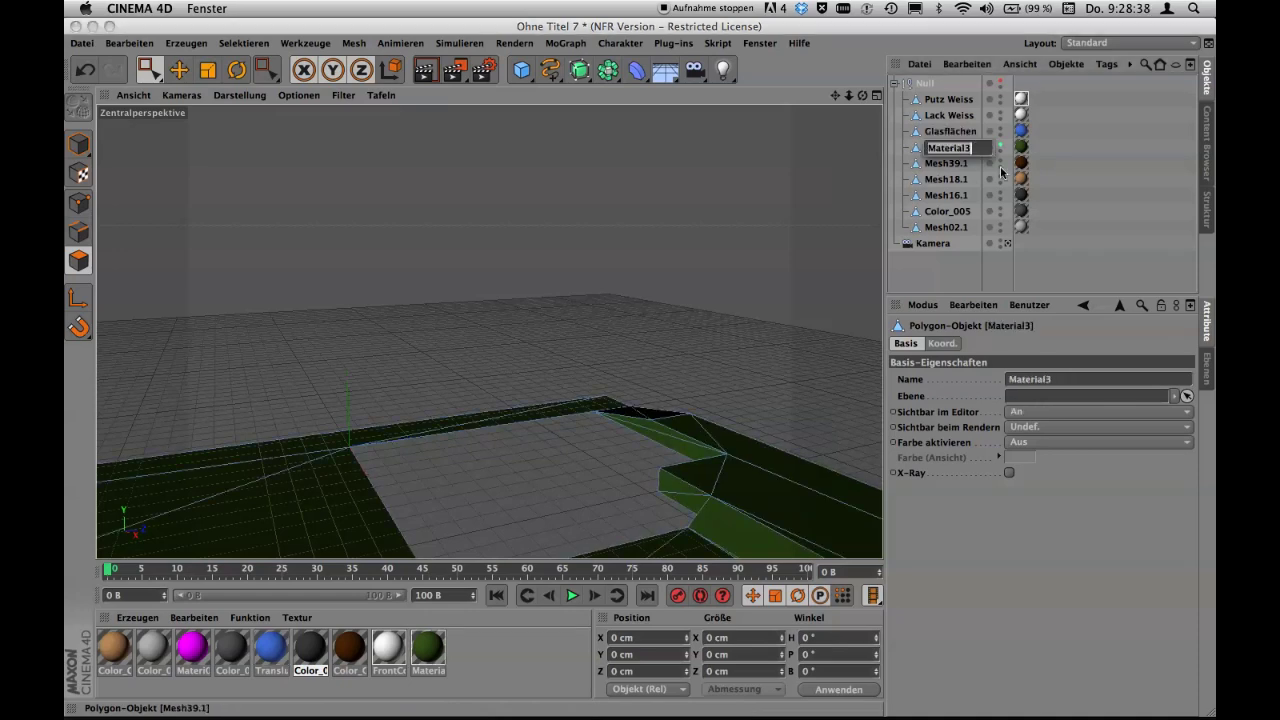
pyautogui.write('Grundfläche')
pyautogui.press('Return')
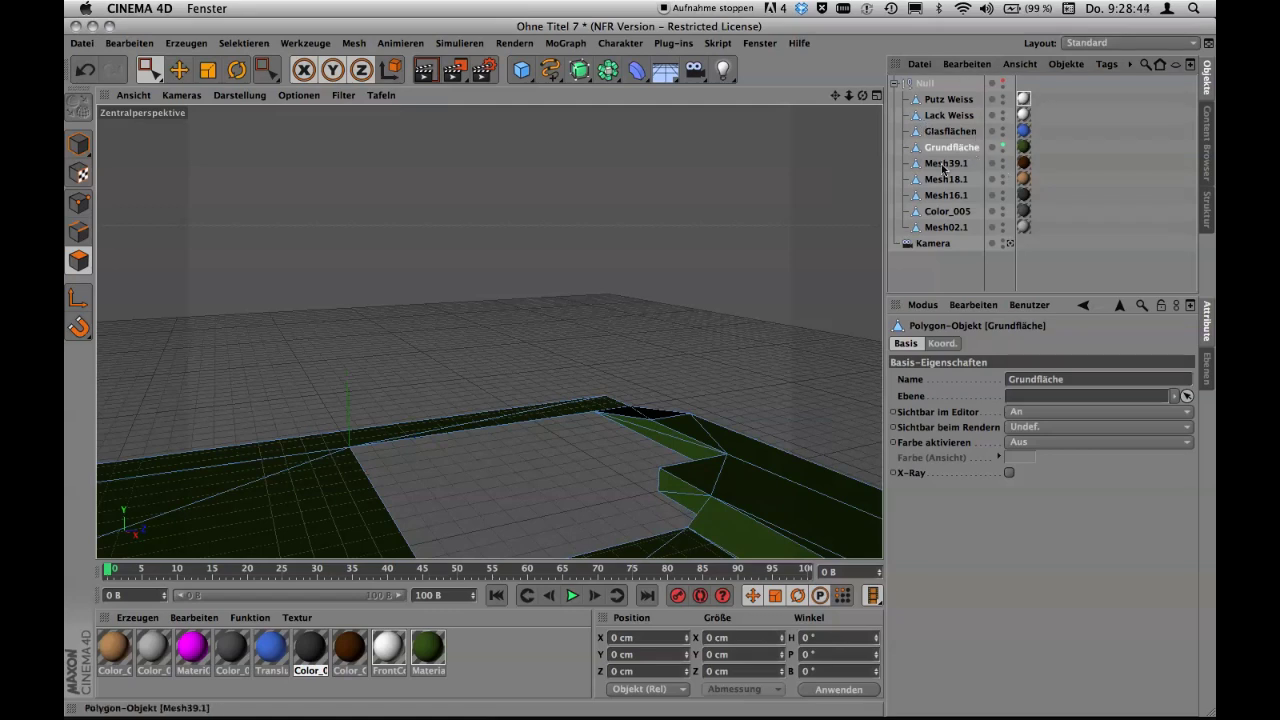
pyautogui.click(1003, 145)
pyautogui.click(1003, 147)
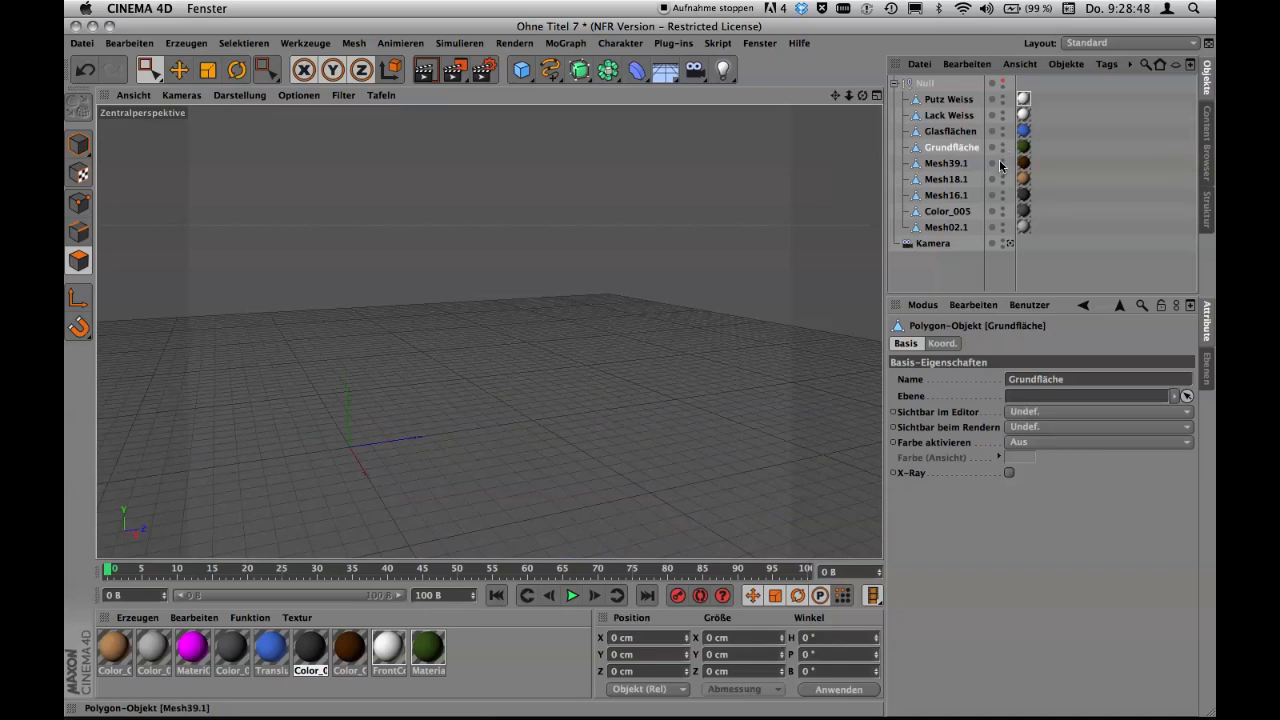
# Show Mesh39.1, zoom to the door frames, and rectangle-select both frames' inner lining polygons.
pyautogui.click(1004, 162)
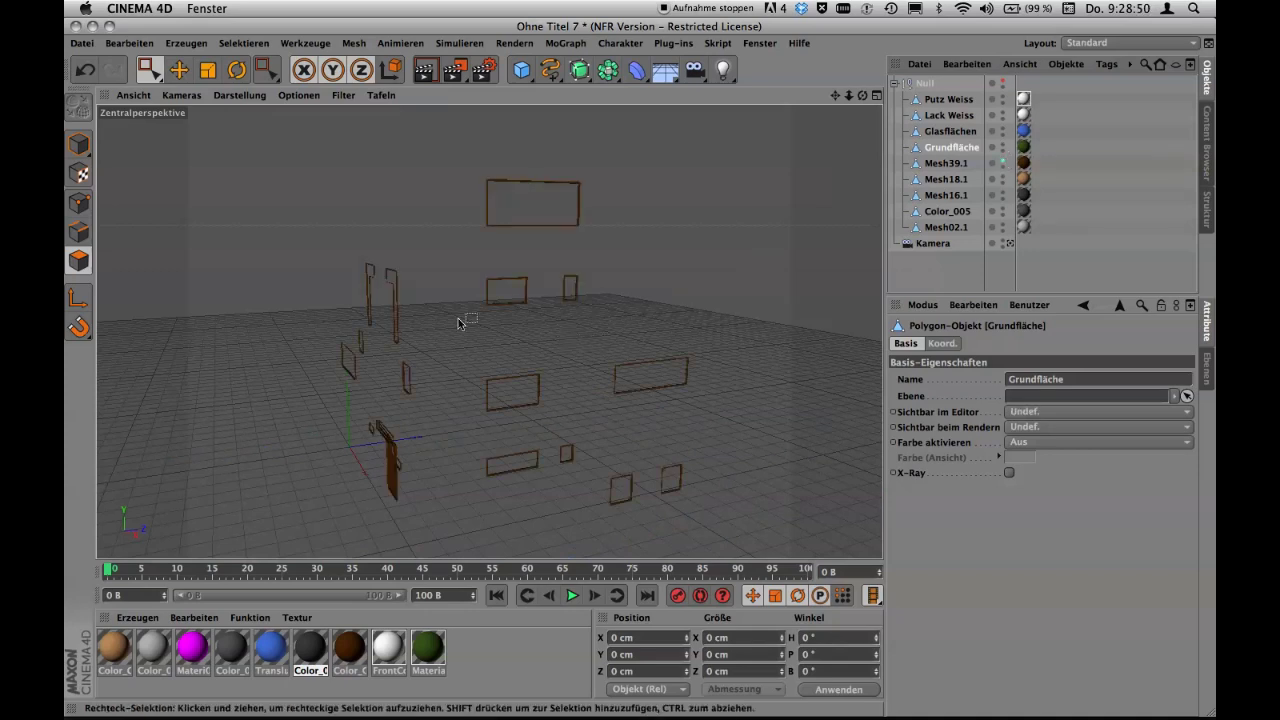
pyautogui.keyDown('alt'); pyautogui.moveTo(396, 321); pyautogui.dragTo(396, 302); pyautogui.keyUp('alt')
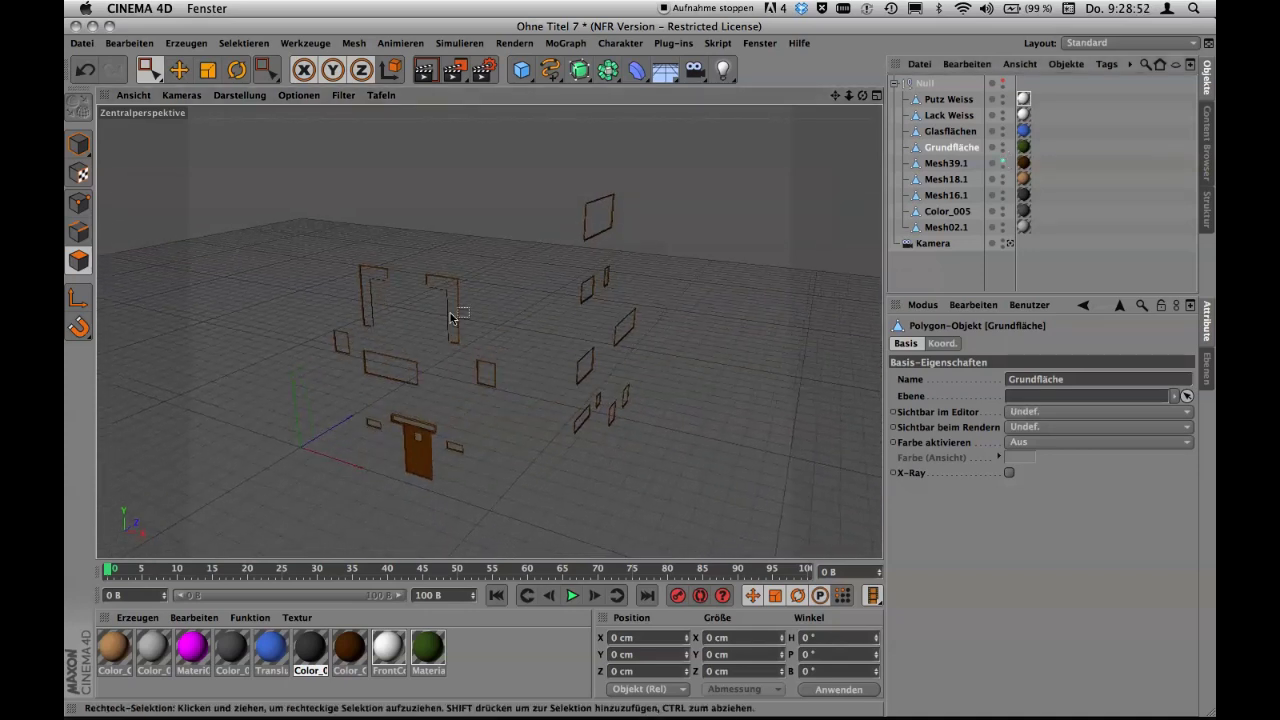
pyautogui.keyDown('alt'); pyautogui.moveTo(396, 302); pyautogui.dragTo(566, 280, button='right'); pyautogui.keyUp('alt')
pyautogui.moveTo(566, 280)
pyautogui.keyDown('alt'); pyautogui.mouseDown()
pyautogui.moveTo(560, 240)
pyautogui.moveTo(488, 249)
pyautogui.moveTo(583, 268)
pyautogui.moveTo(674, 260)
pyautogui.moveTo(794, 220)
pyautogui.moveTo(691, 243)
pyautogui.moveTo(672, 217)
pyautogui.moveTo(610, 249)
pyautogui.mouseUp(); pyautogui.keyUp('alt')
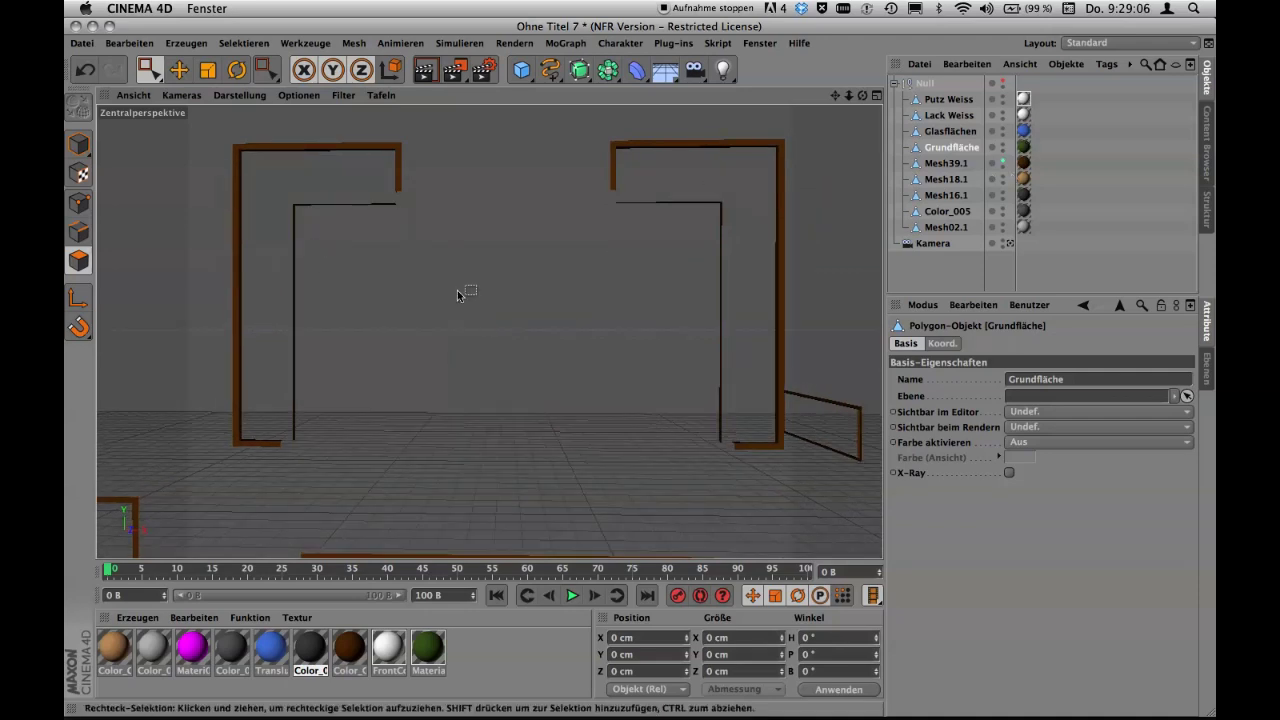
pyautogui.click(960, 164)
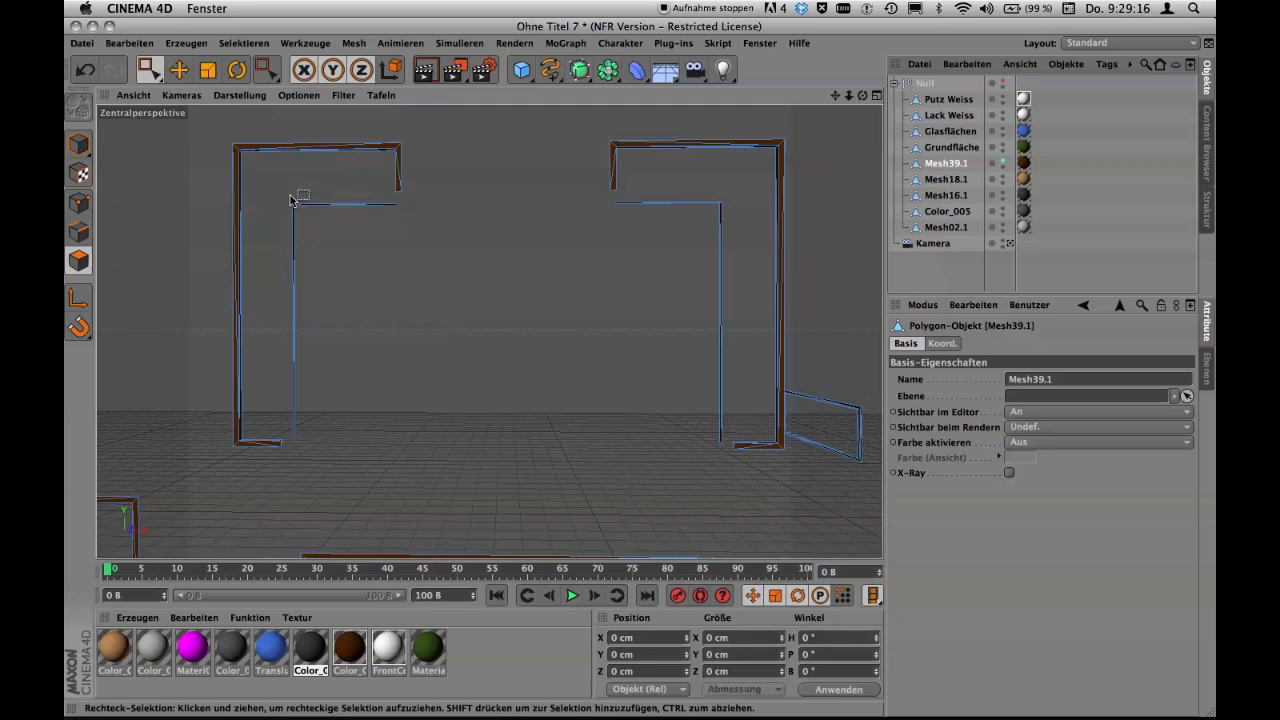
pyautogui.moveTo(290, 198)
pyautogui.mouseDown()
pyautogui.moveTo(417, 283)
pyautogui.moveTo(725, 448)
pyautogui.mouseUp()
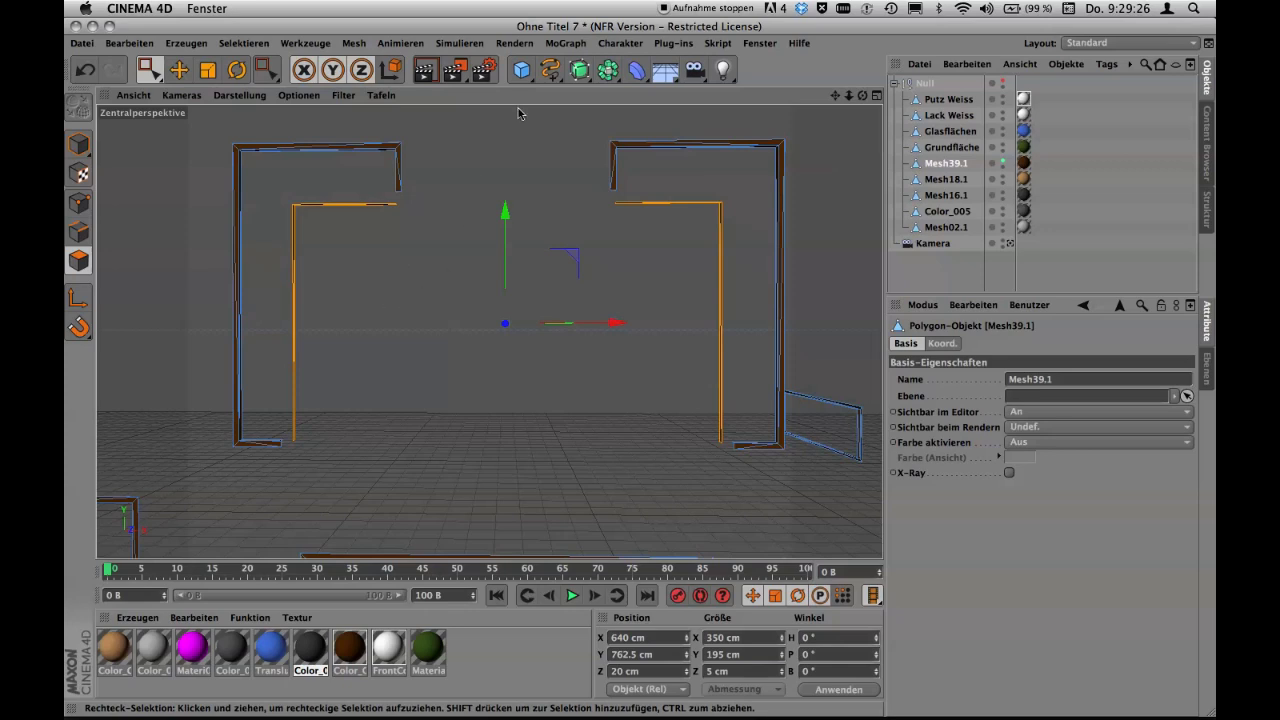
# Split the selected inner door-lining polygons into a new Mesh39.1 object and hide it.
pyautogui.rightClick(640, 207)
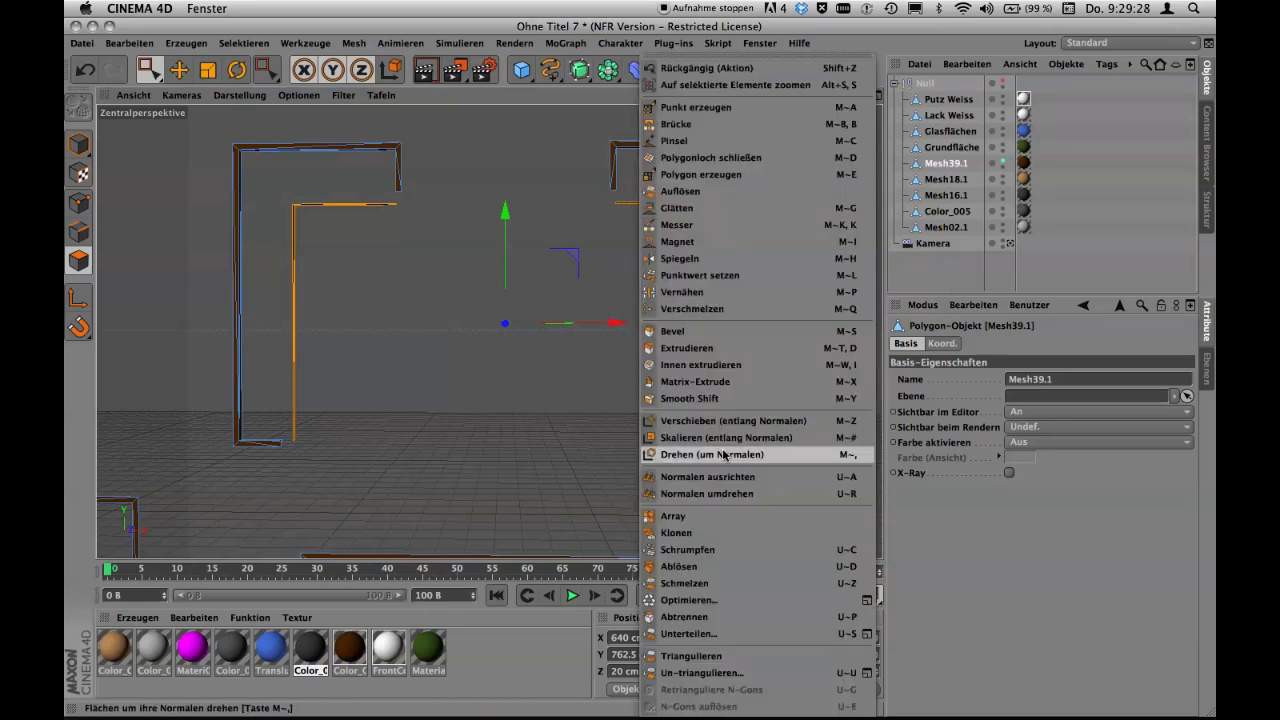
pyautogui.click(716, 608)
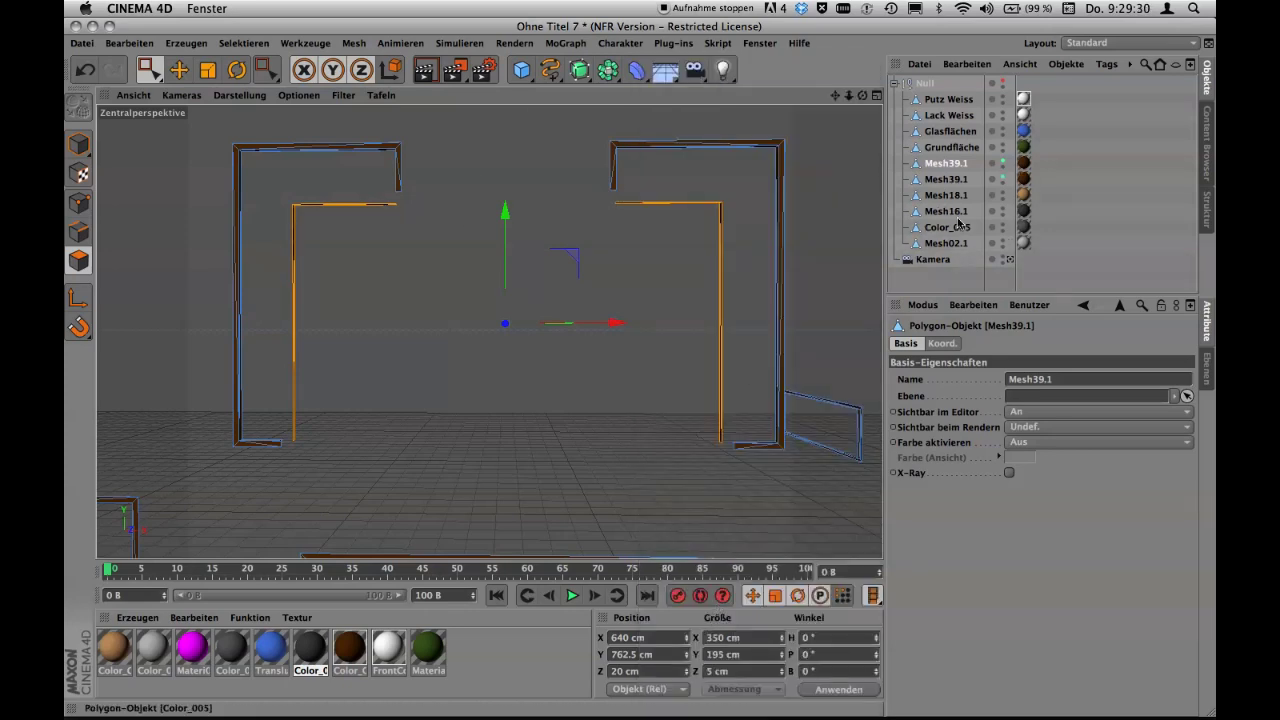
pyautogui.click(720, 234)
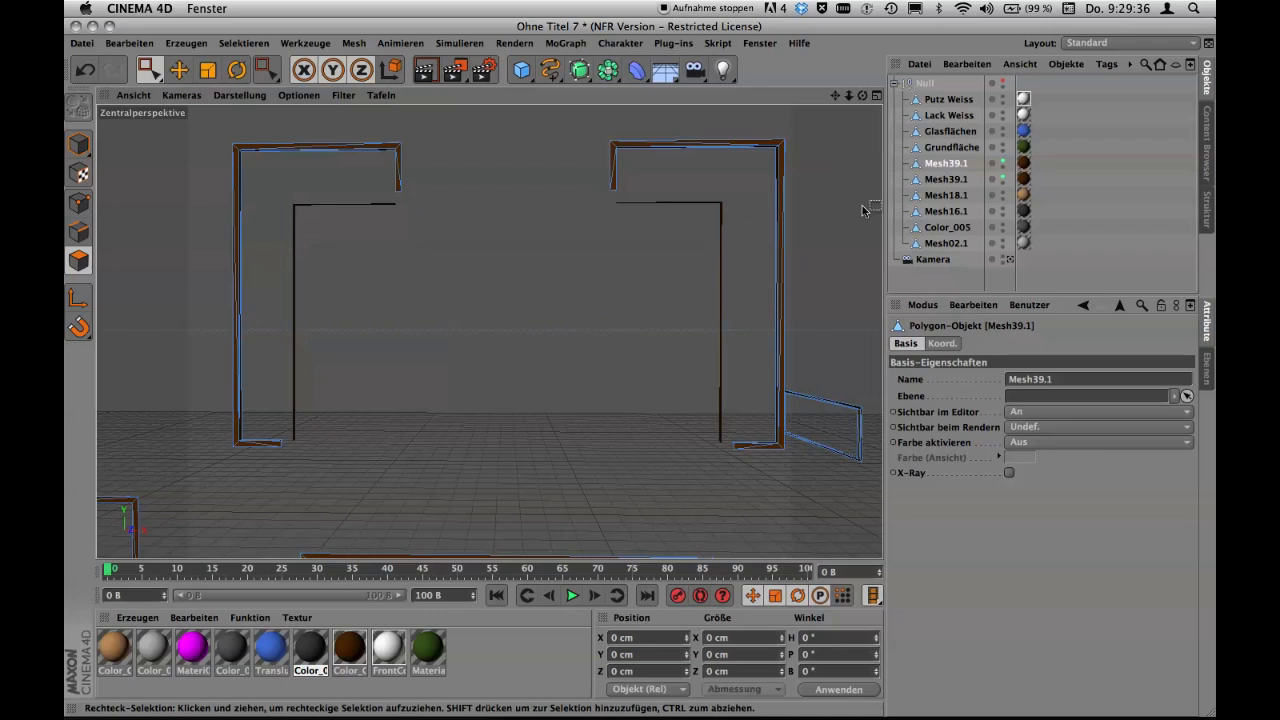
pyautogui.click(1003, 176)
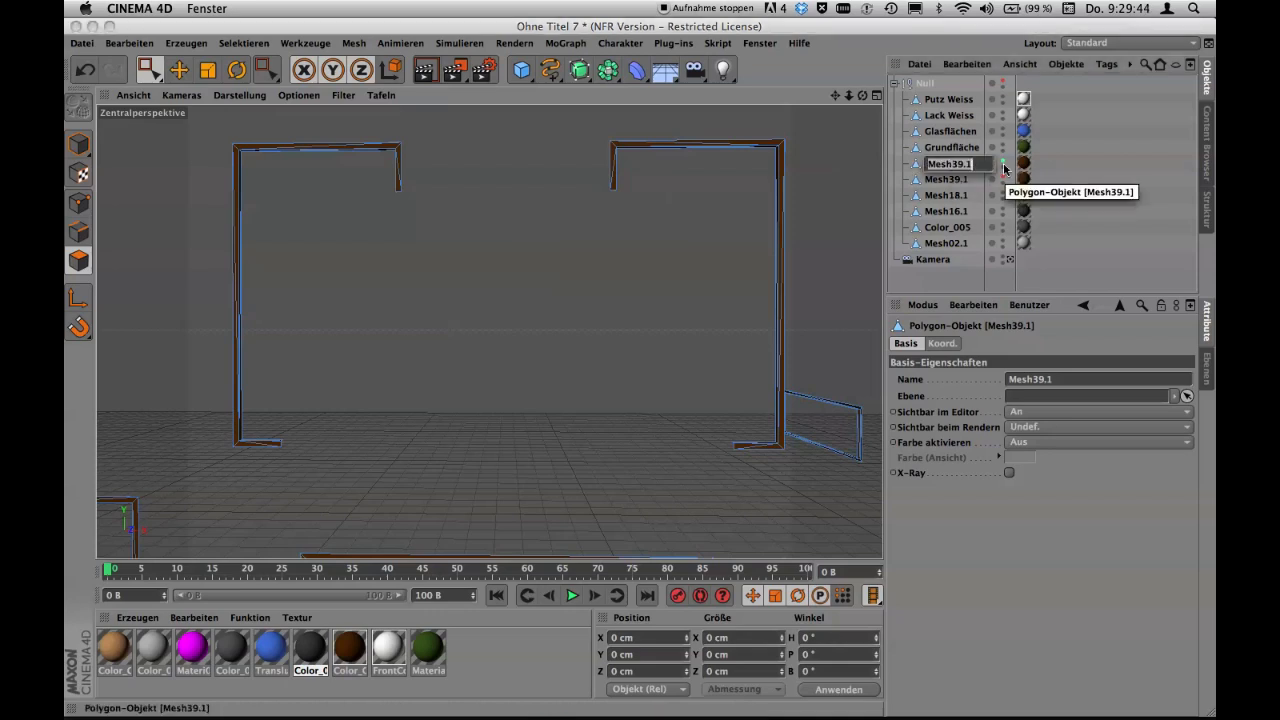
# Rename the outer frame mesh Mesh39.1 to Holzrahmen and hide it.
pyautogui.doubleClick(955, 164)
pyautogui.write('Holzrahmen')
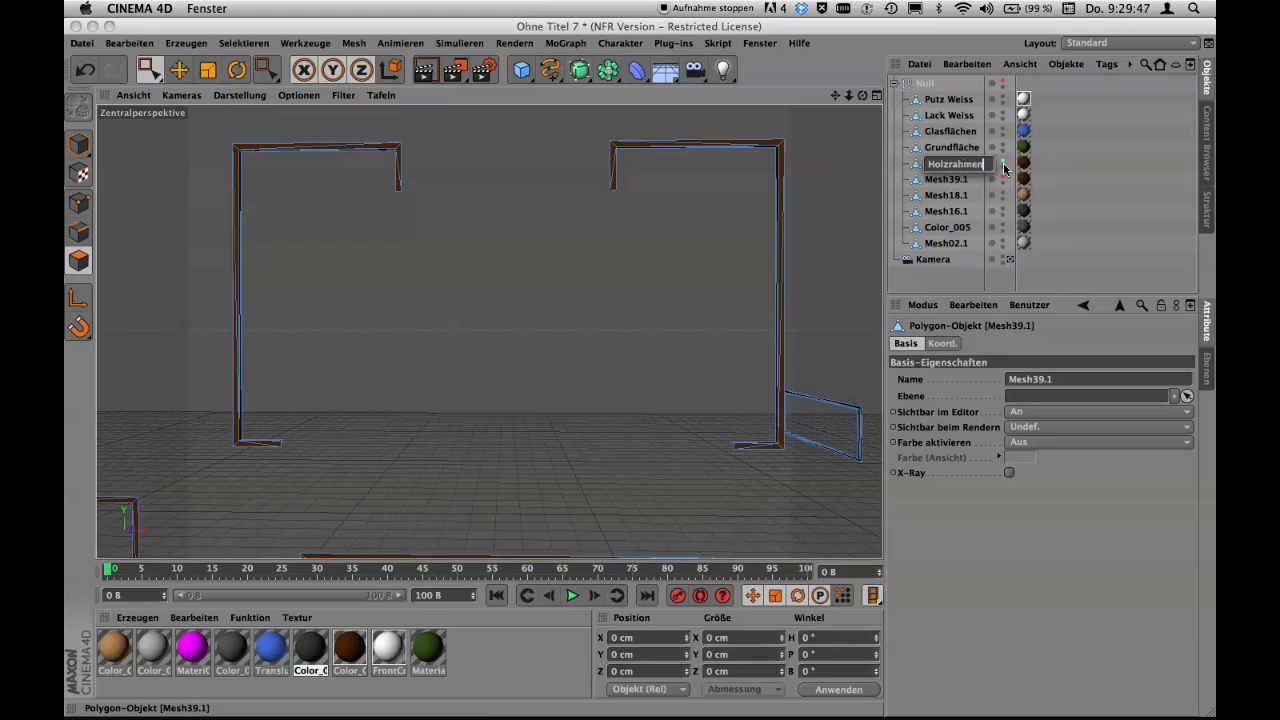
pyautogui.press('Return')
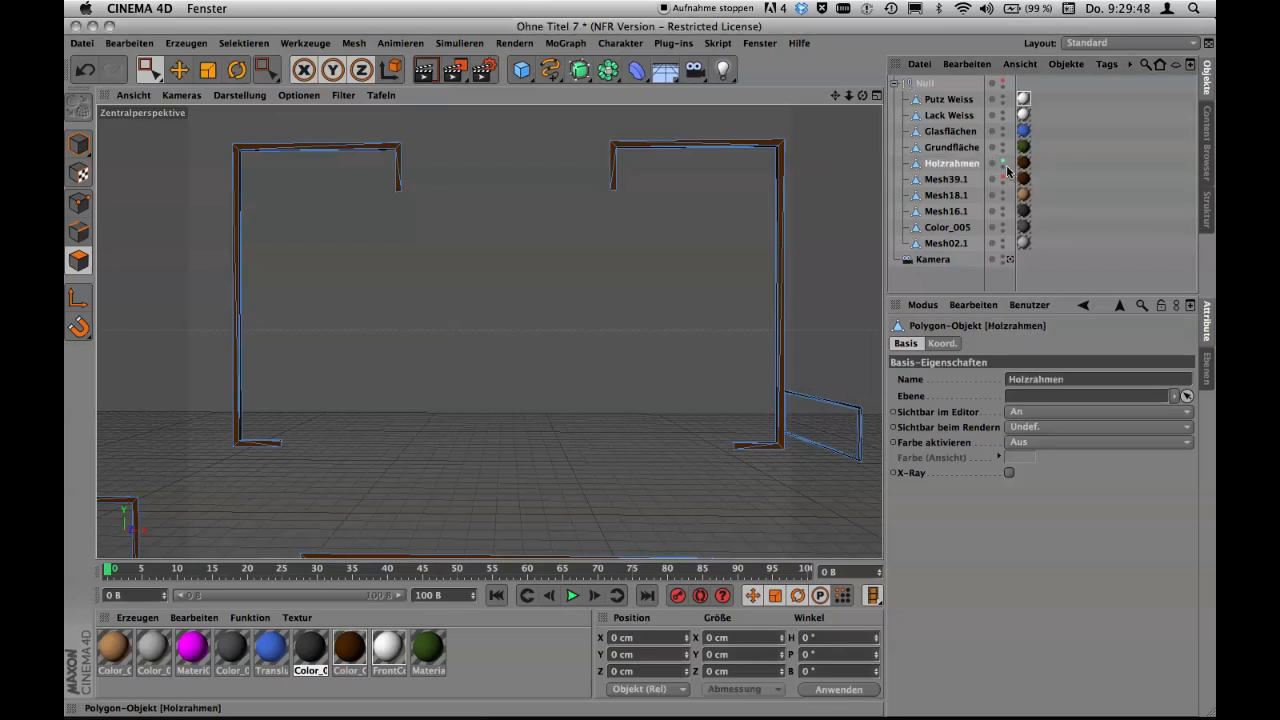
pyautogui.click(1003, 164)
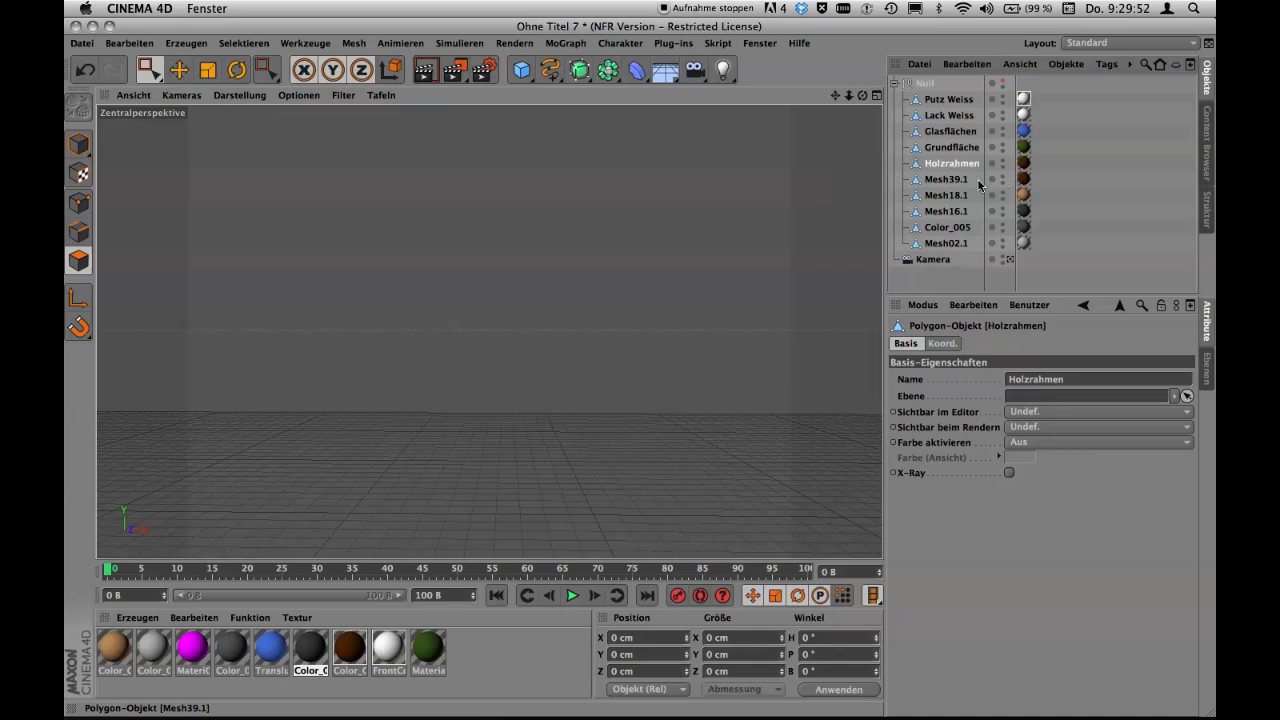
# Show the split-off Mesh39.1 frames and the Lack Weiss frames, then select Mesh39.1.
pyautogui.click(1004, 179)
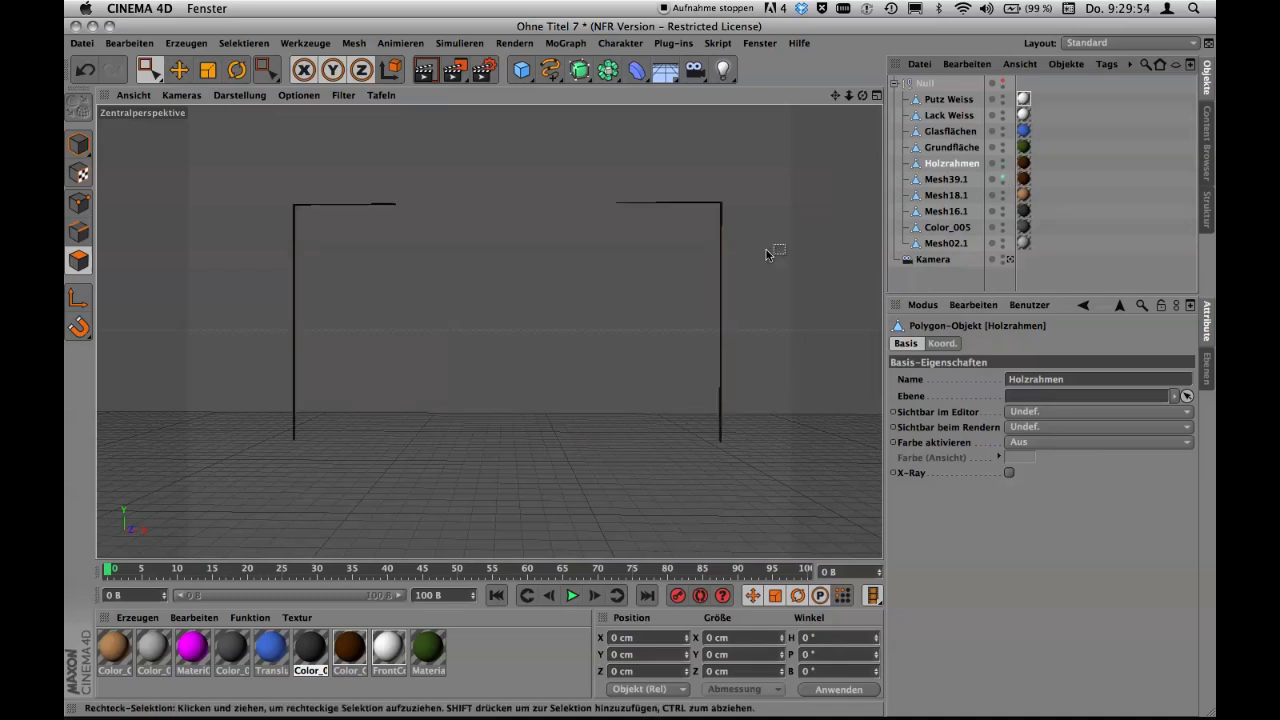
pyautogui.scroll(-3, 768, 248)
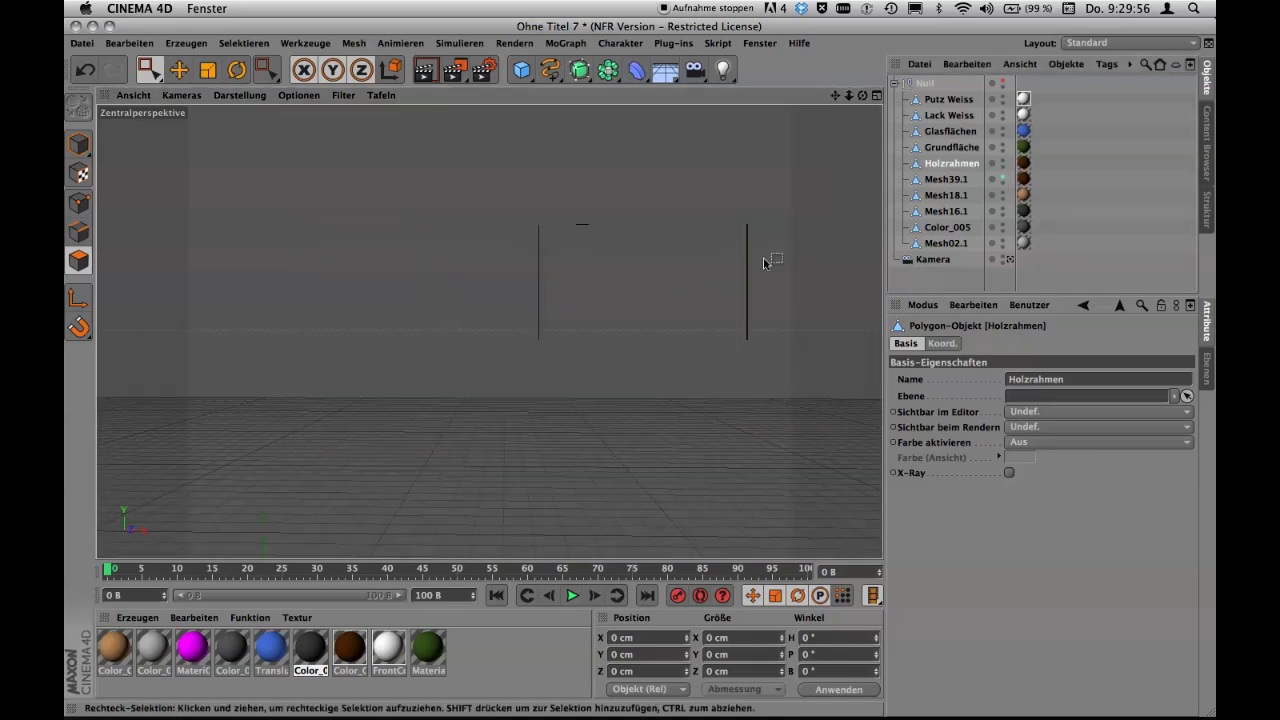
pyautogui.keyDown('alt'); pyautogui.moveTo(763, 257); pyautogui.dragTo(617, 331, button='middle'); pyautogui.keyUp('alt')
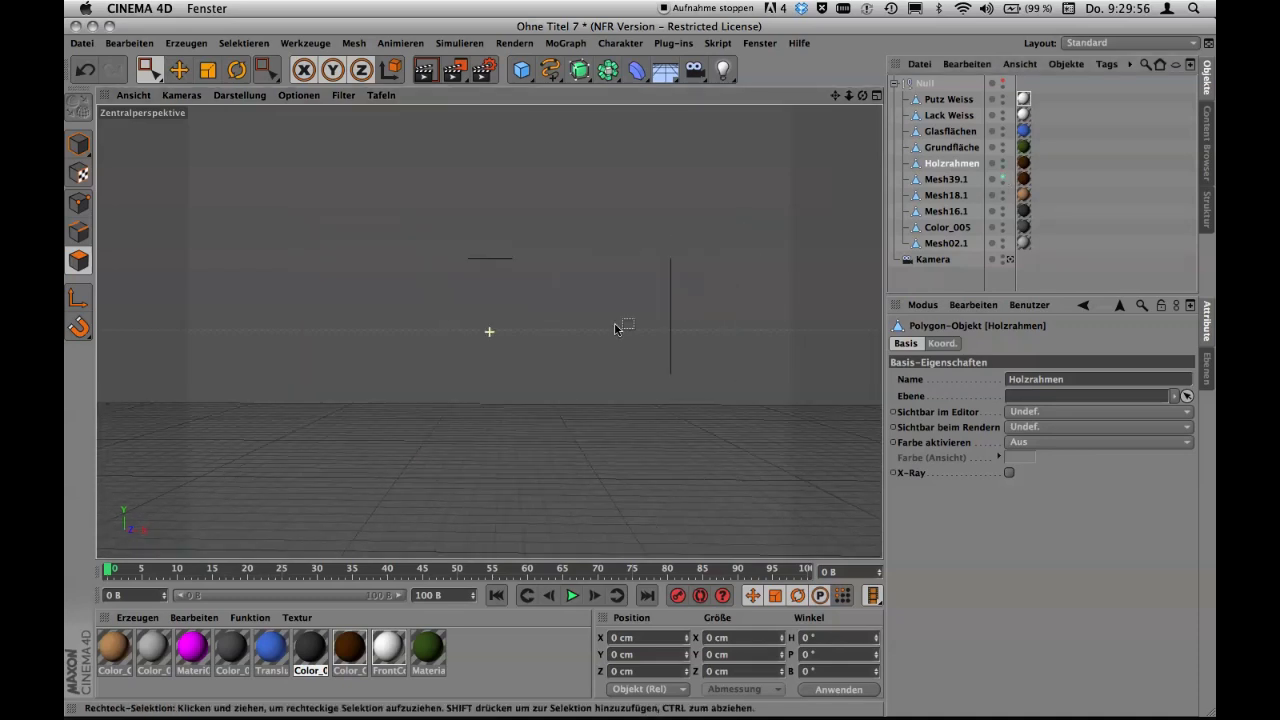
pyautogui.click(1003, 114)
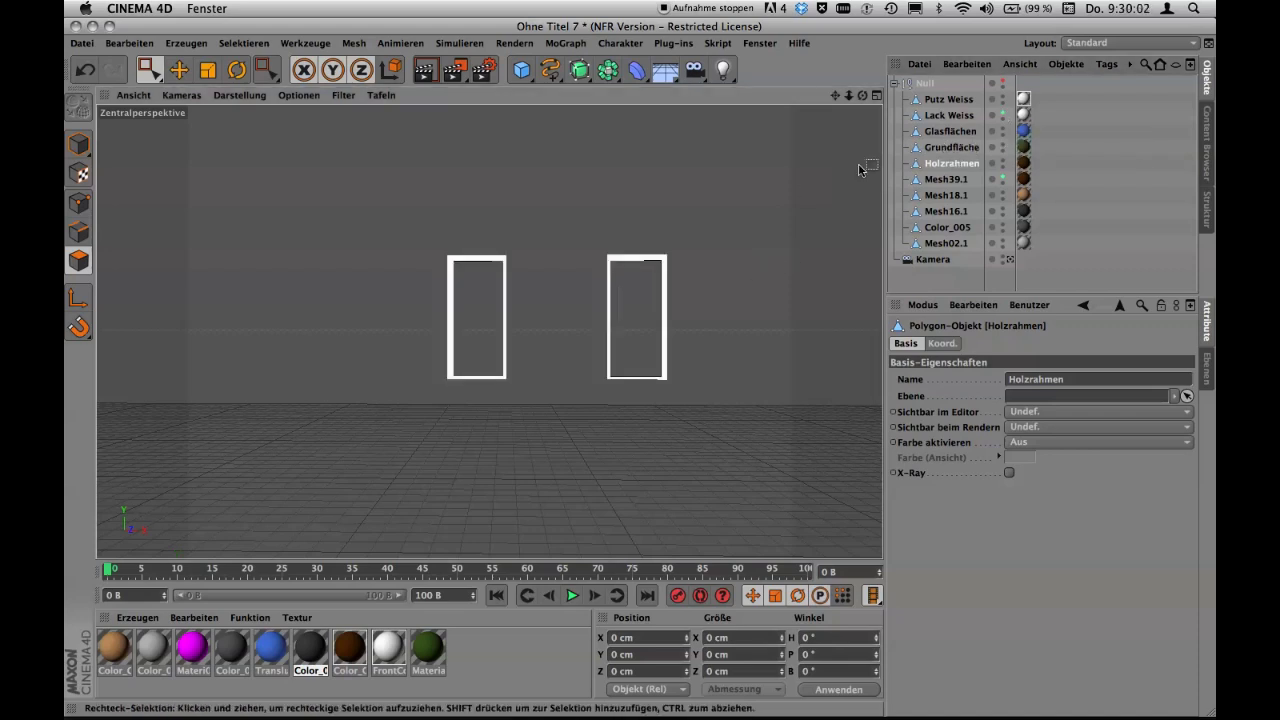
pyautogui.keyDown('shift'); pyautogui.click(949, 115); pyautogui.keyUp('shift')
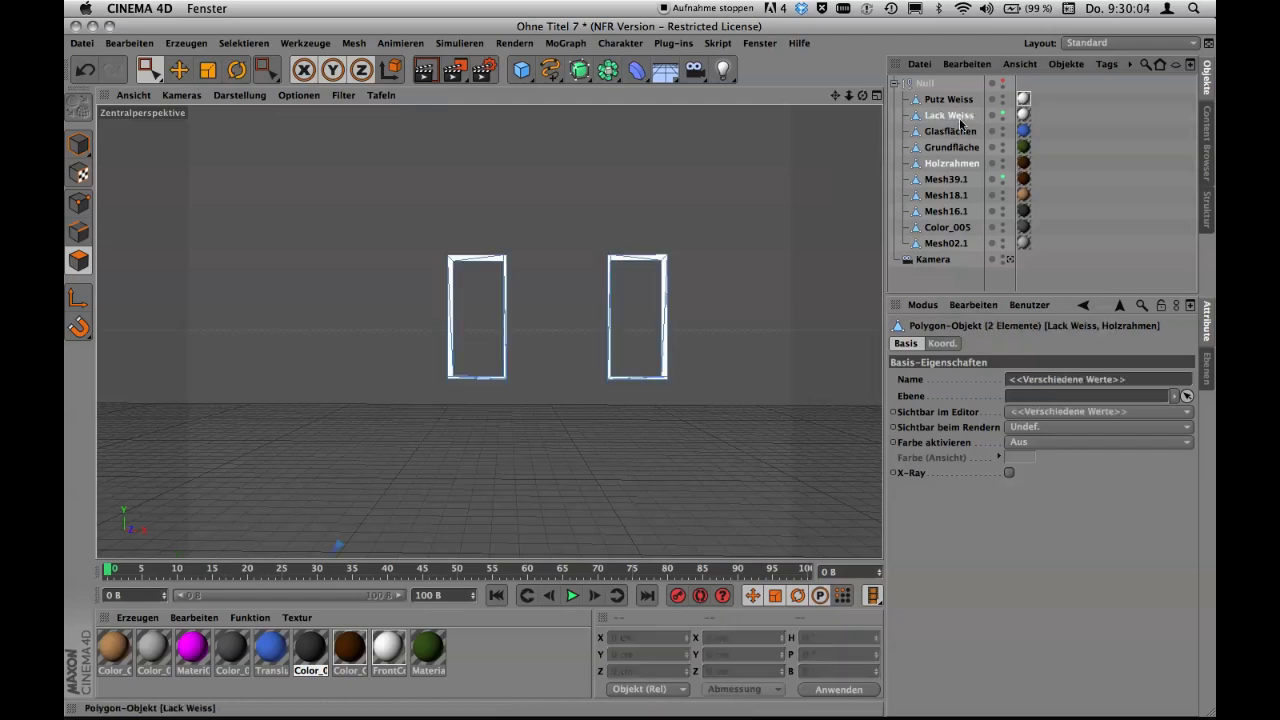
pyautogui.click(962, 182)
# Merge Mesh39.1 and Lack Weiss into Lack Weiss.1 and delete the leftover Color_C1 and selection tags.
pyautogui.keyDown('shift'); pyautogui.click(960, 115); pyautogui.keyUp('shift')
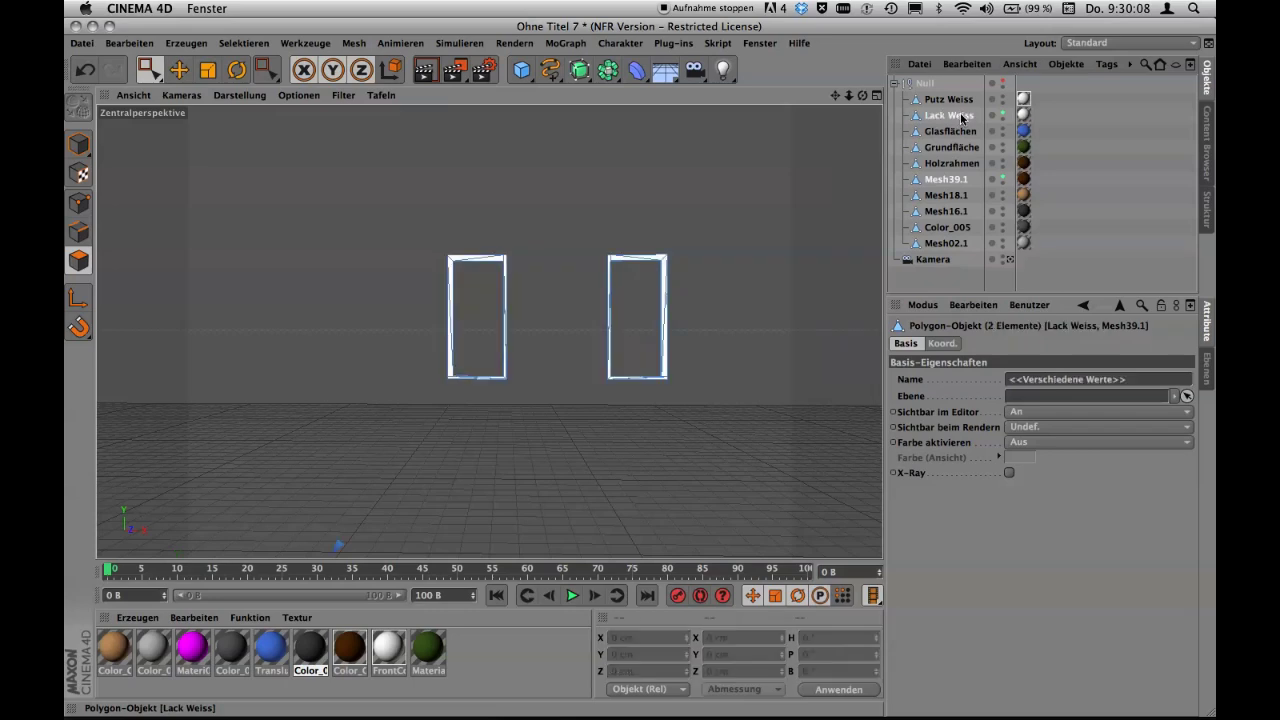
pyautogui.rightClick(954, 117)
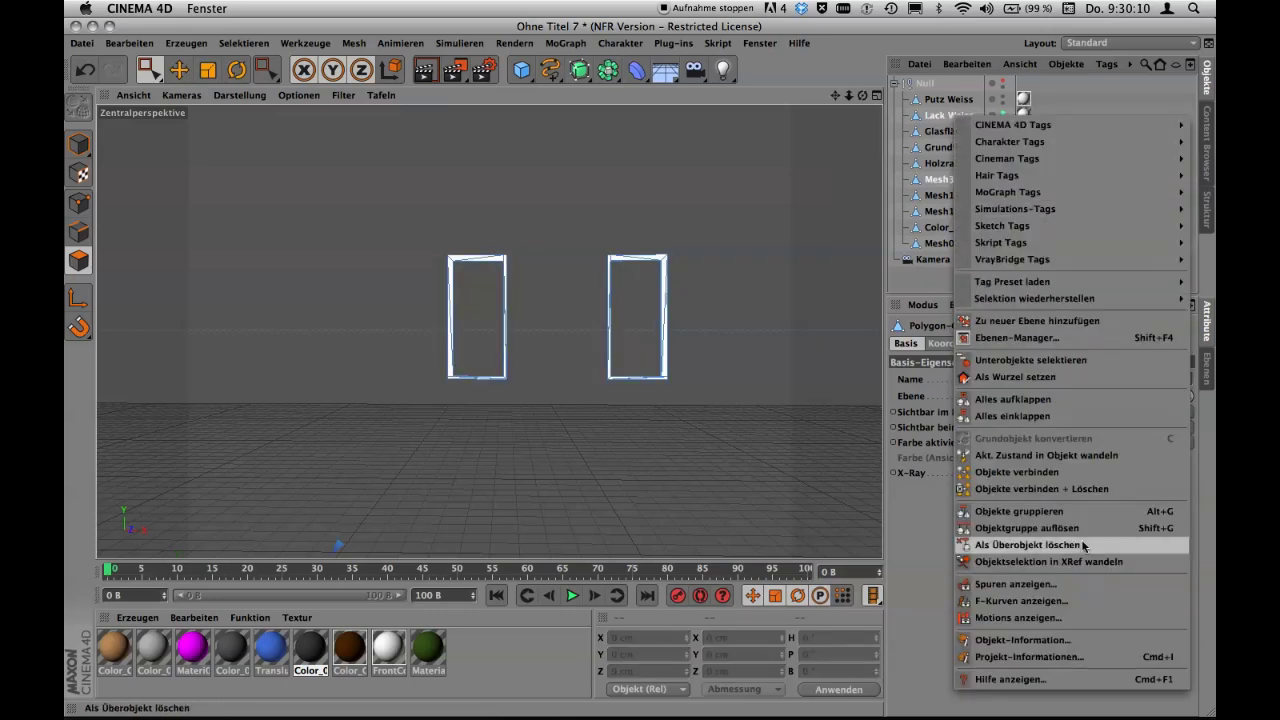
pyautogui.click(1078, 489)
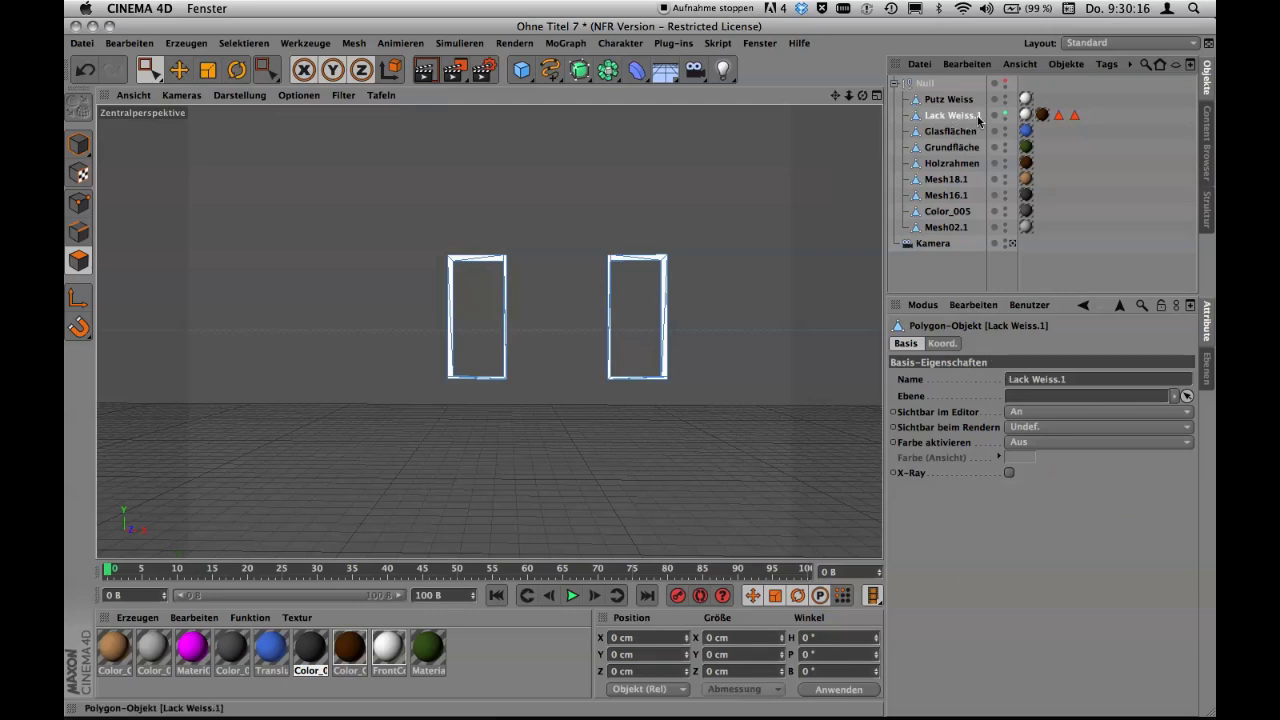
pyautogui.click(1043, 115)
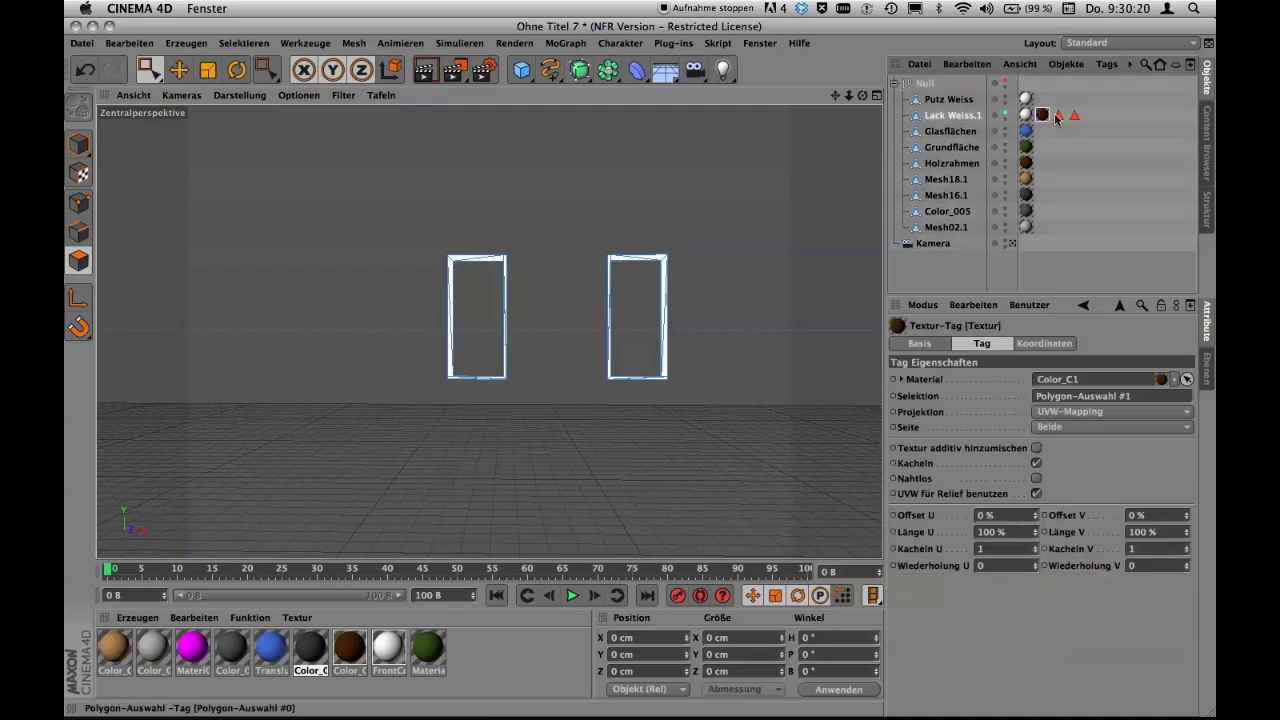
pyautogui.keyDown('shift'); pyautogui.click(1075, 115); pyautogui.keyUp('shift')
pyautogui.press('Delete')
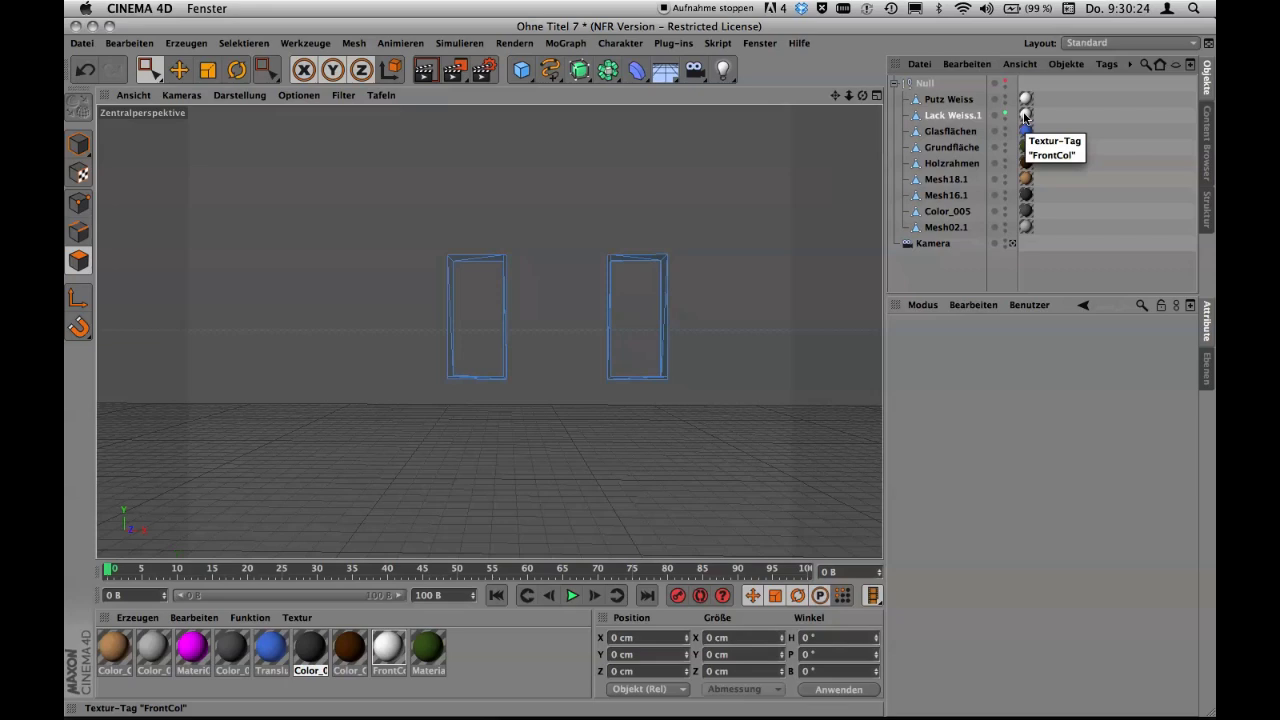
# Clear the Polygon-Auswahl #0 Selektion on the FrontCol texture tag so it covers the whole mesh.
pyautogui.click(1025, 116)
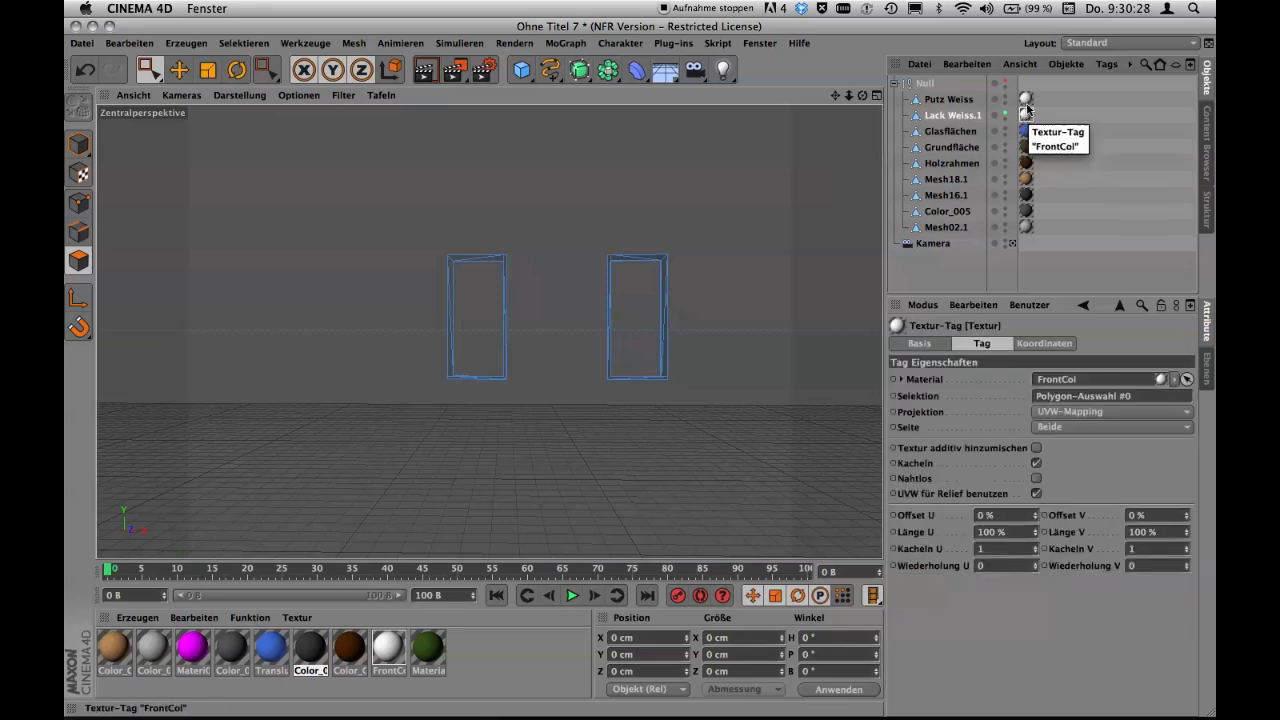
pyautogui.click(1025, 99)
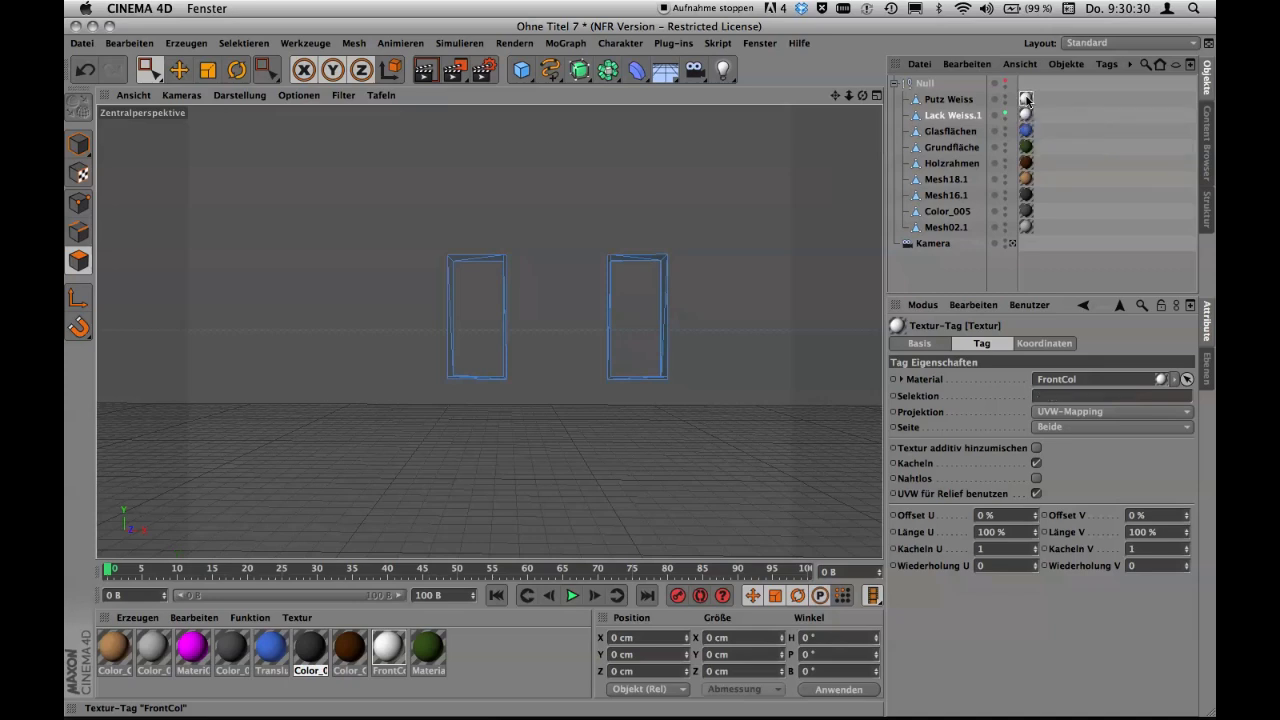
pyautogui.click(1025, 116)
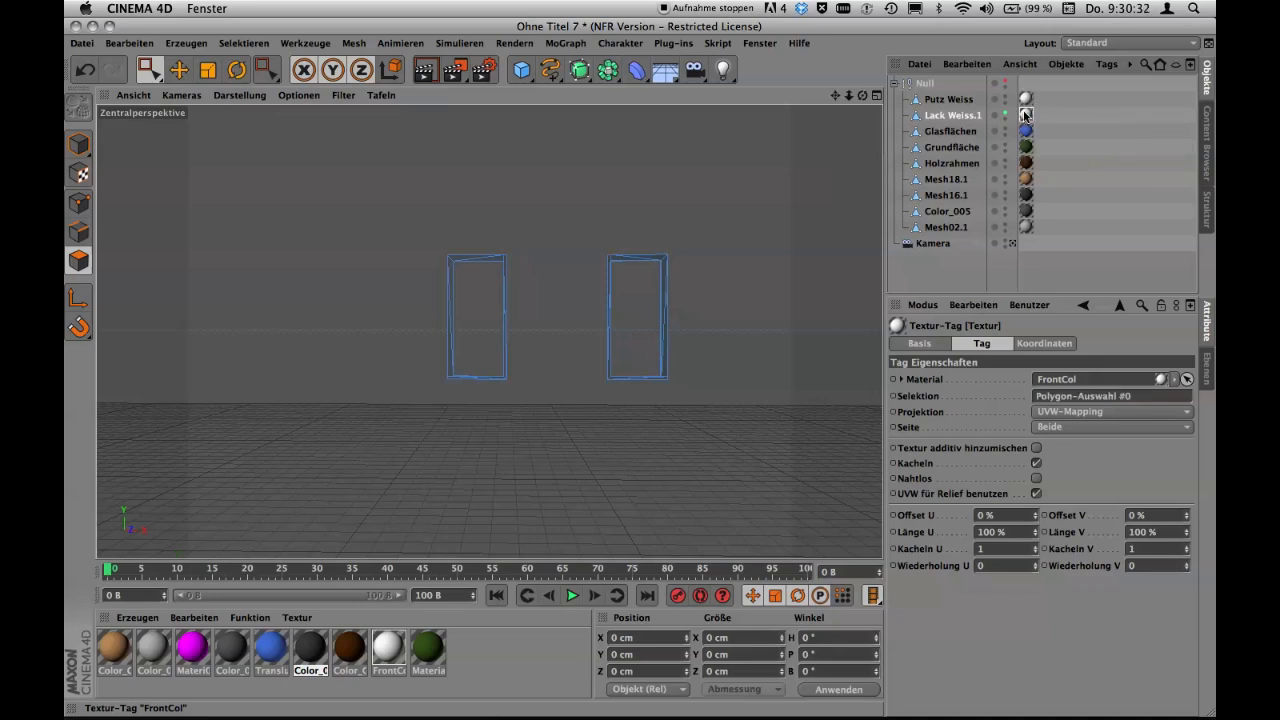
pyautogui.click(1027, 115)
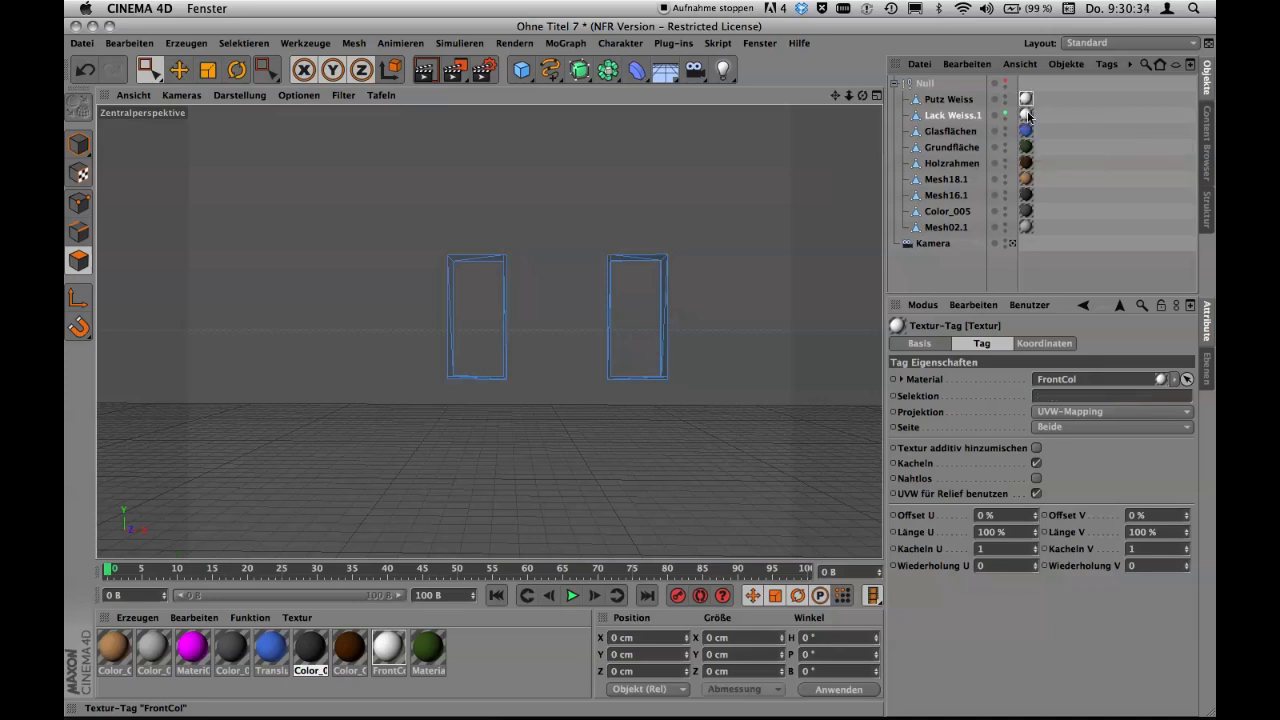
pyautogui.click(1026, 101)
pyautogui.click(1025, 115)
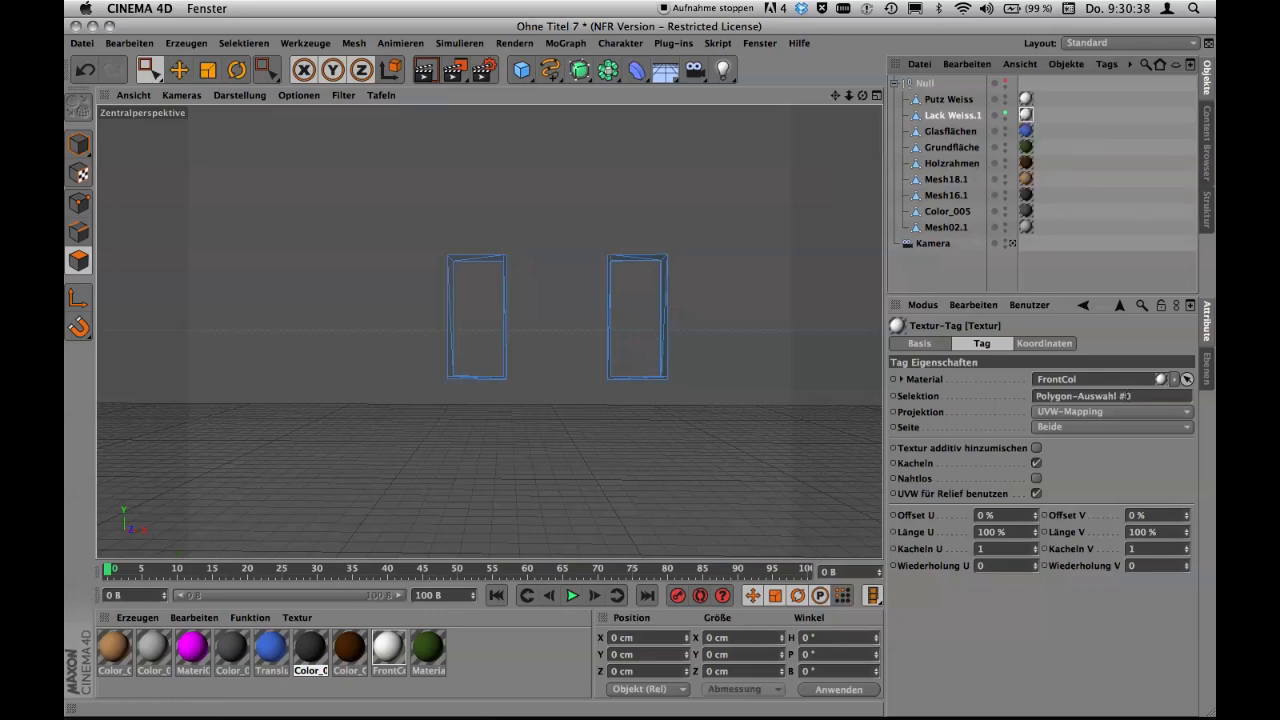
pyautogui.moveTo(1129, 397); pyautogui.dragTo(1025, 398)
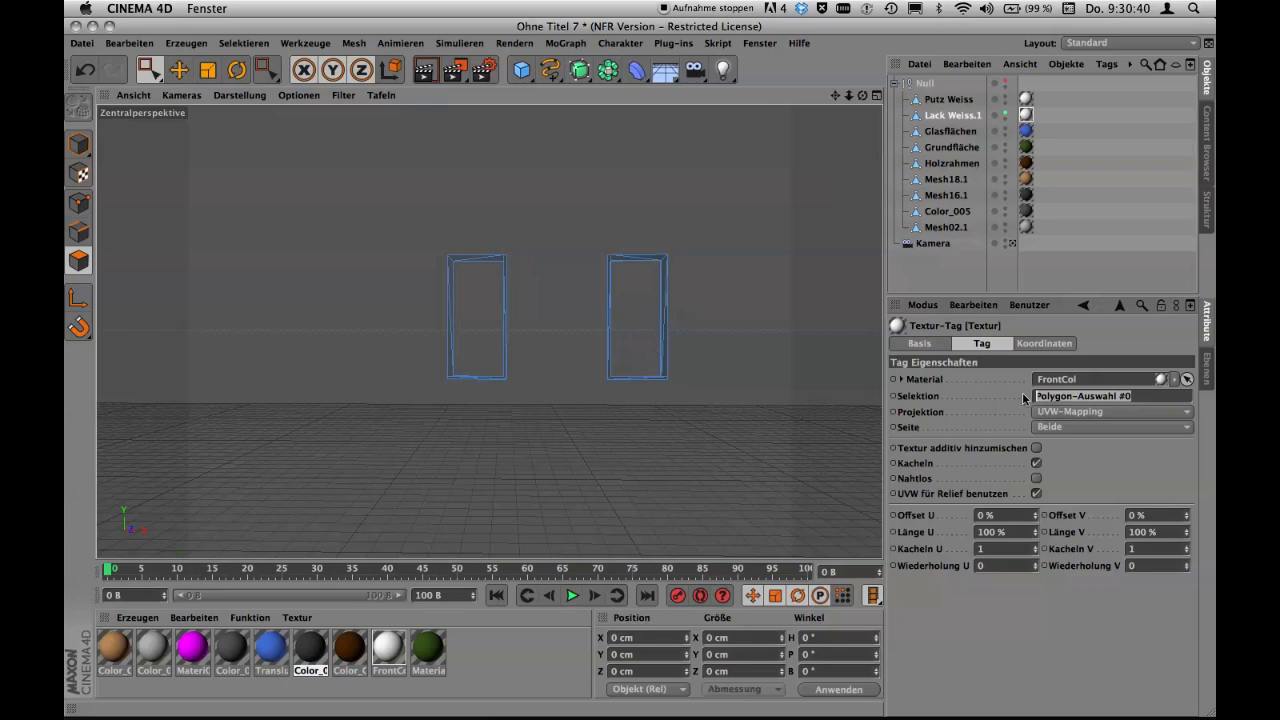
pyautogui.press('BackSpace')
pyautogui.press('Return')
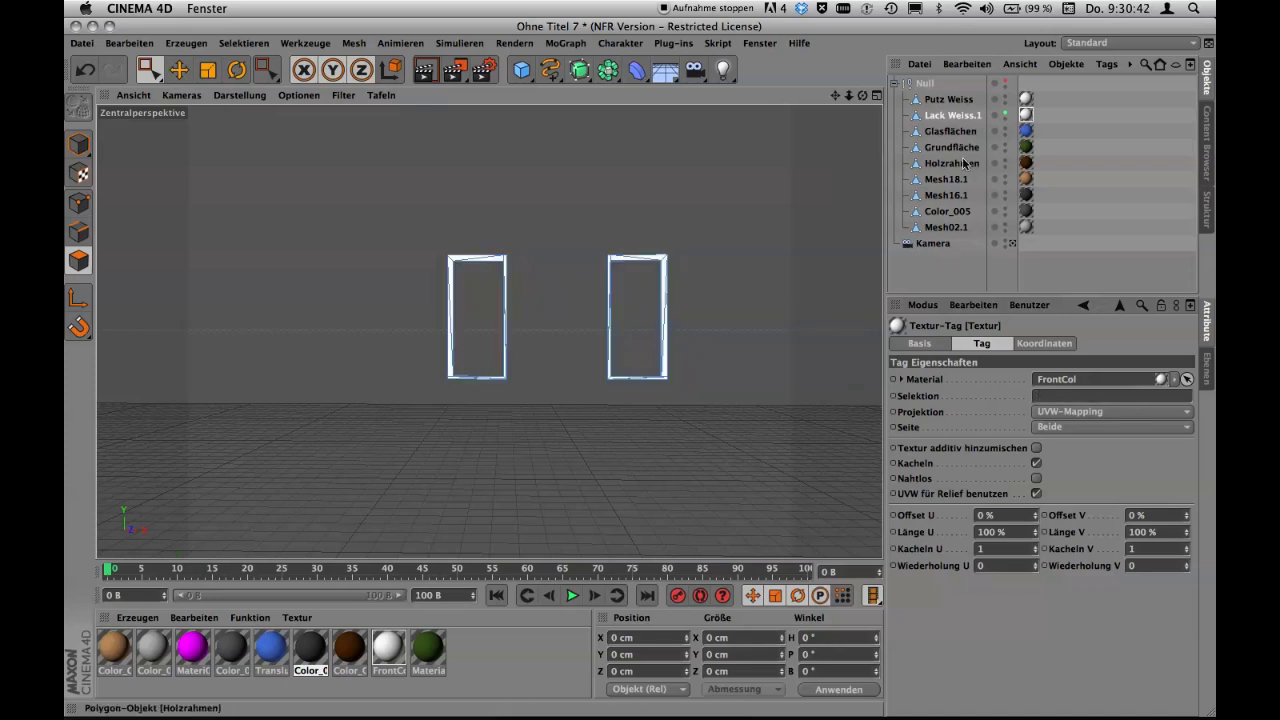
# Hide Lack Weiss.1, show Mesh18.1, and orbit to view the orange posts.
pyautogui.click(1006, 114)
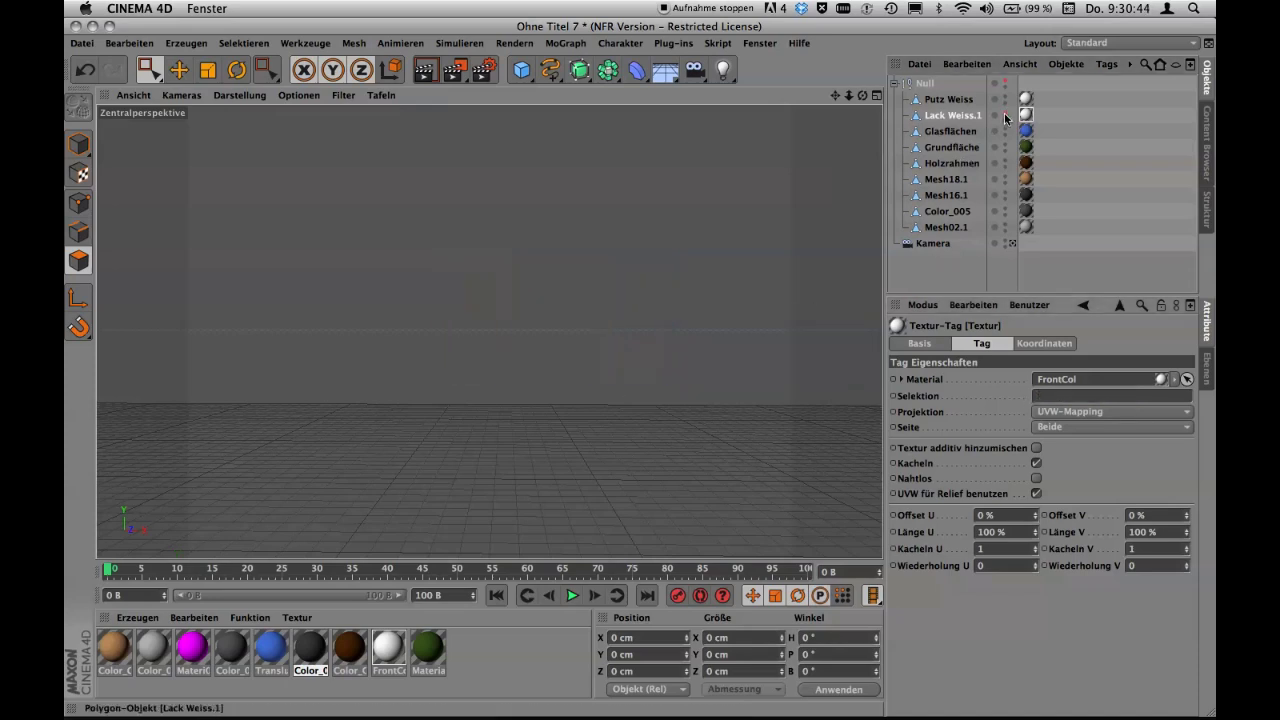
pyautogui.click(1005, 179)
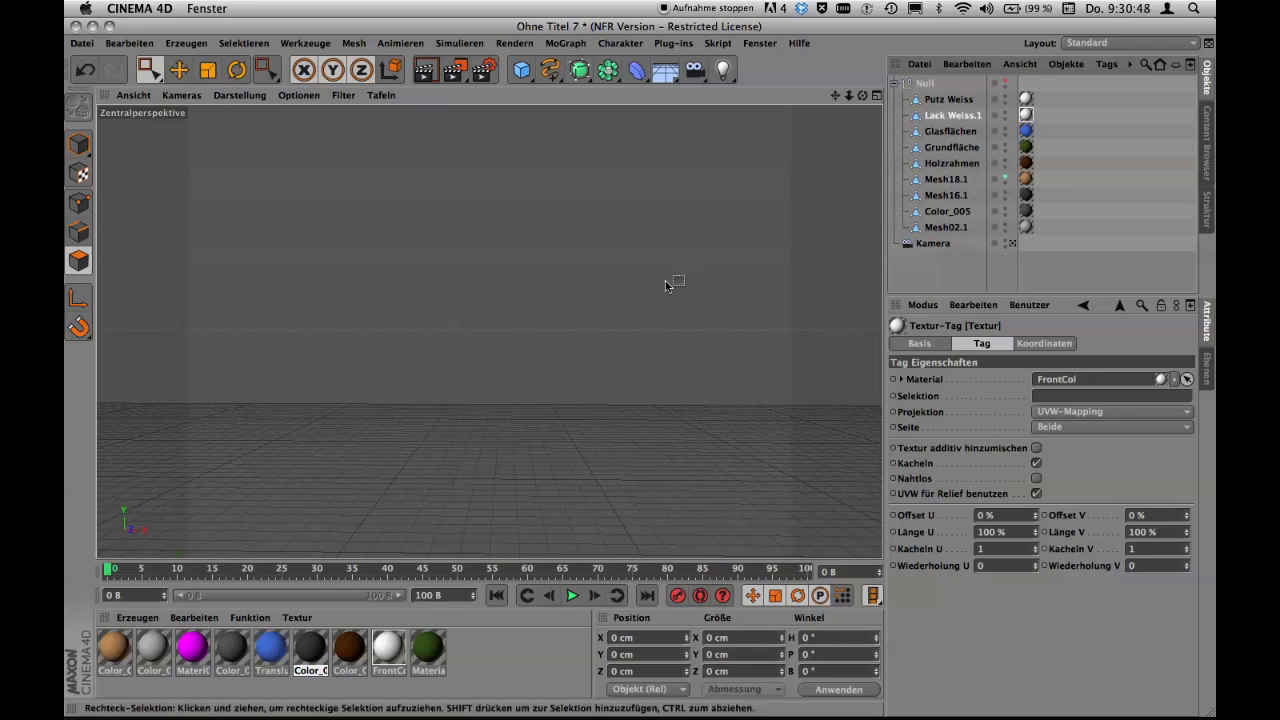
pyautogui.keyDown('alt'); pyautogui.moveTo(666, 283); pyautogui.dragTo(469, 406); pyautogui.keyUp('alt')
pyautogui.moveTo(488, 330)
pyautogui.keyDown('alt'); pyautogui.mouseDown()
pyautogui.moveTo(580, 363)
pyautogui.moveTo(674, 509)
pyautogui.moveTo(640, 460)
pyautogui.moveTo(757, 483)
pyautogui.moveTo(594, 303)
pyautogui.moveTo(616, 395)
pyautogui.moveTo(529, 451)
pyautogui.moveTo(486, 443)
pyautogui.mouseUp(); pyautogui.keyUp('alt')
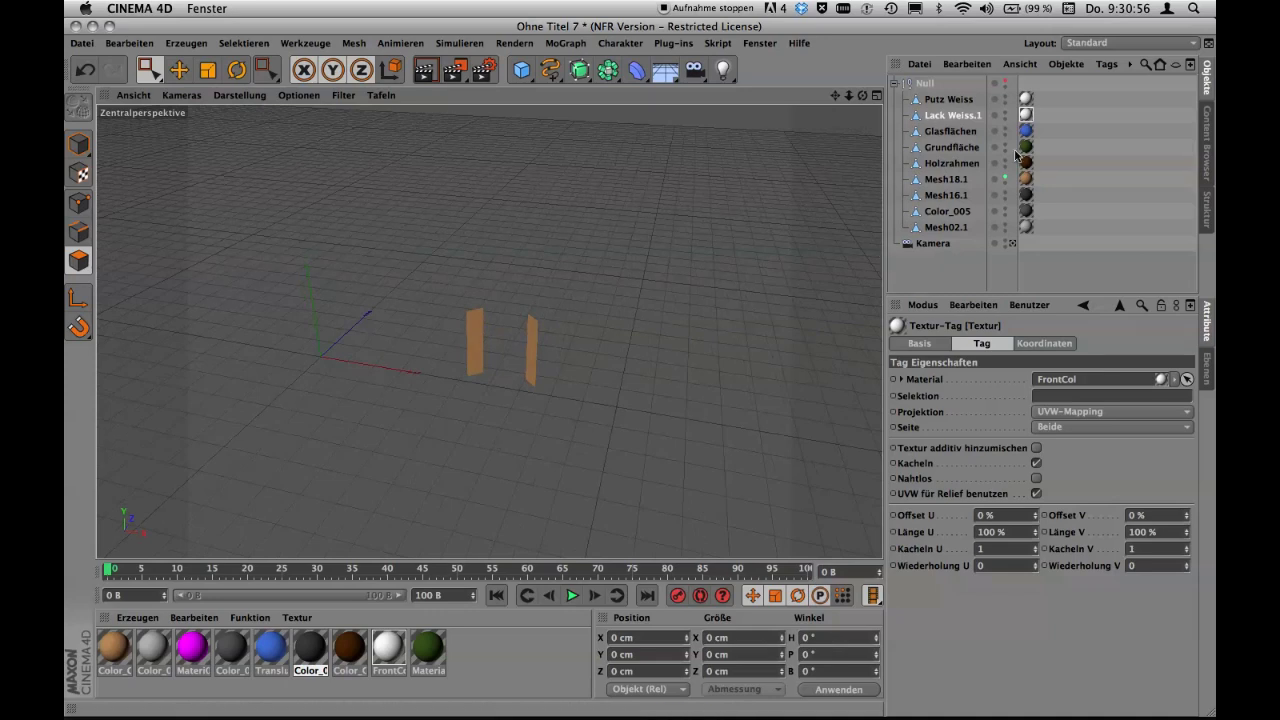
# Rename Mesh18.1 to Travertin, hide it, and show the dark Color_005 piece.
pyautogui.doubleClick(962, 180)
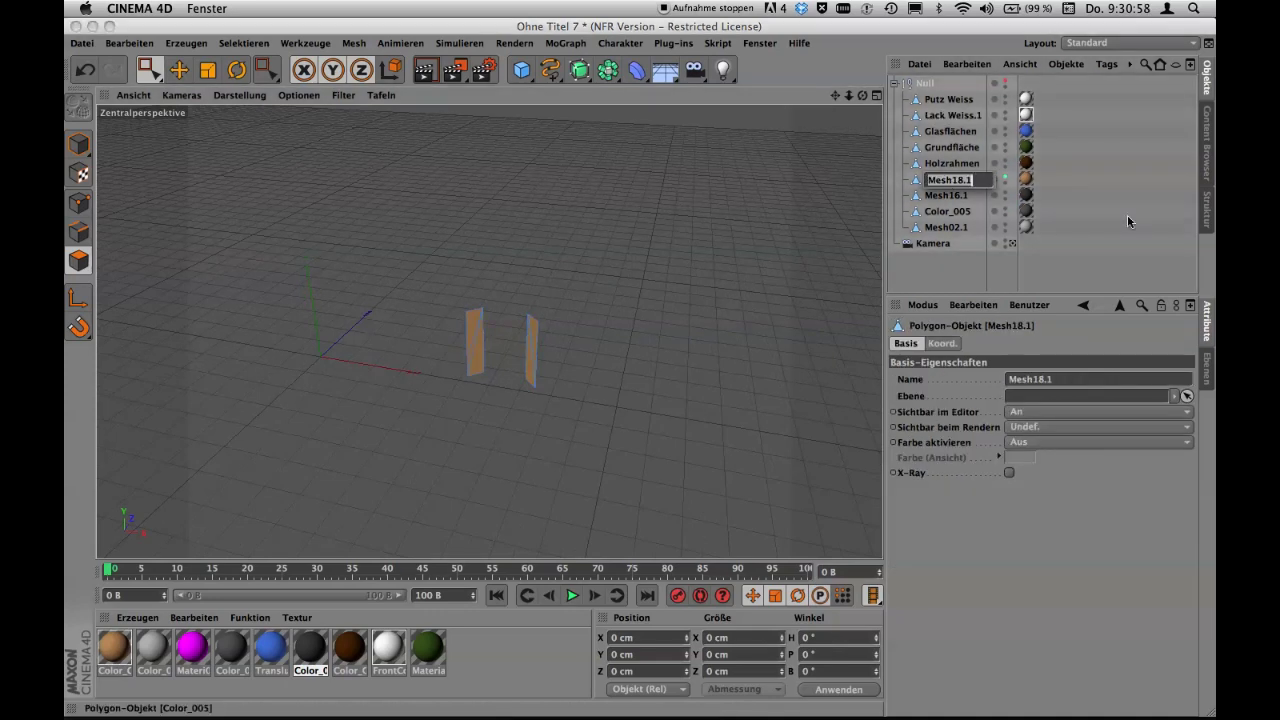
pyautogui.write('Travertin')
pyautogui.press('Return')
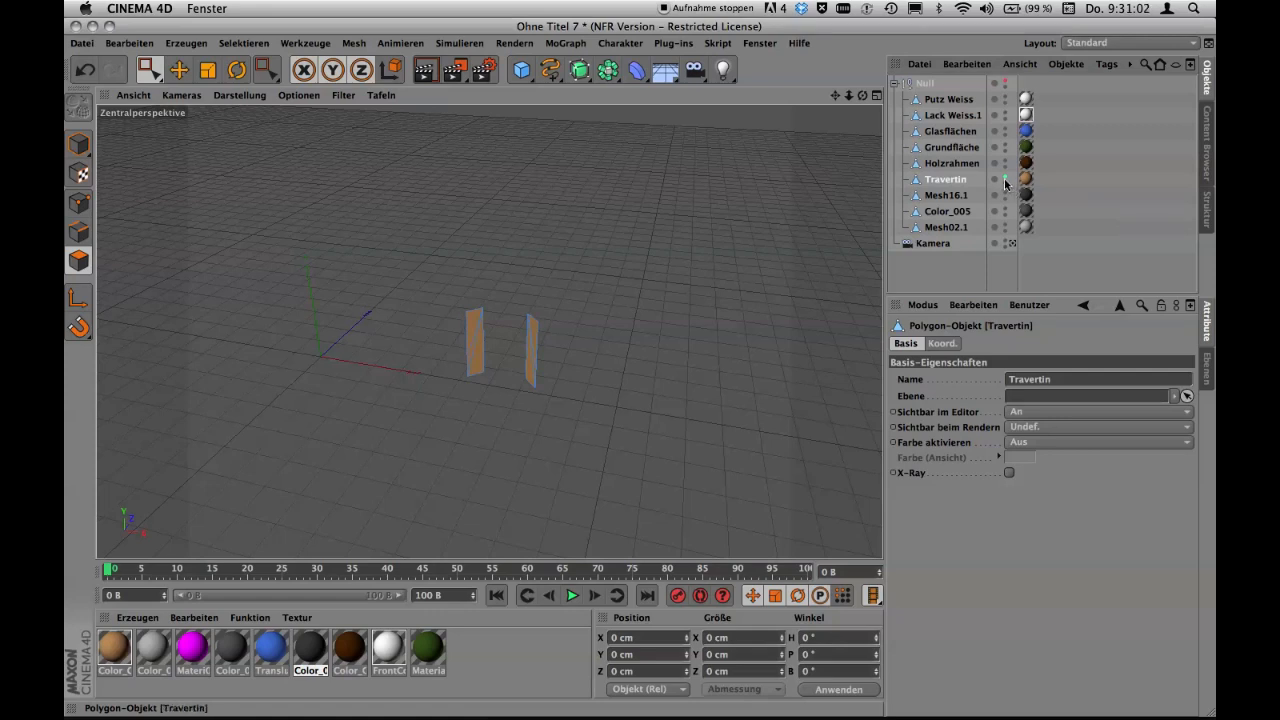
pyautogui.click(1006, 180)
pyautogui.click(1006, 196)
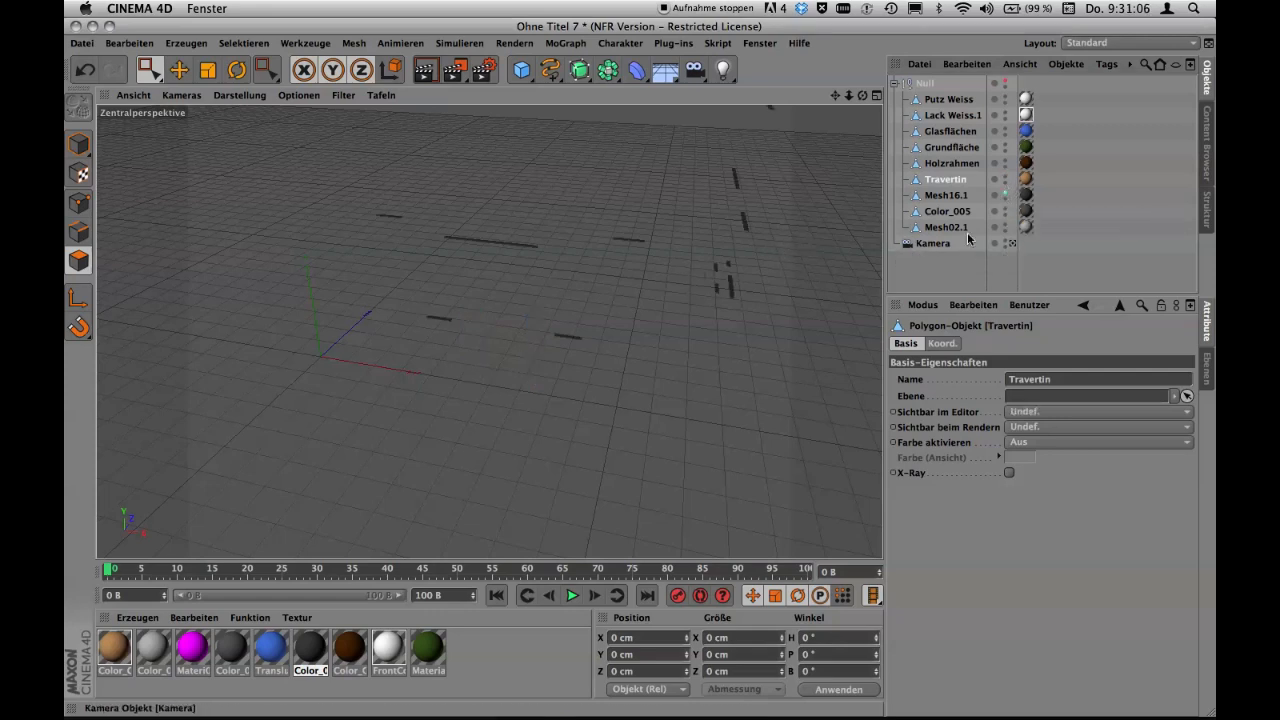
pyautogui.click(1006, 212)
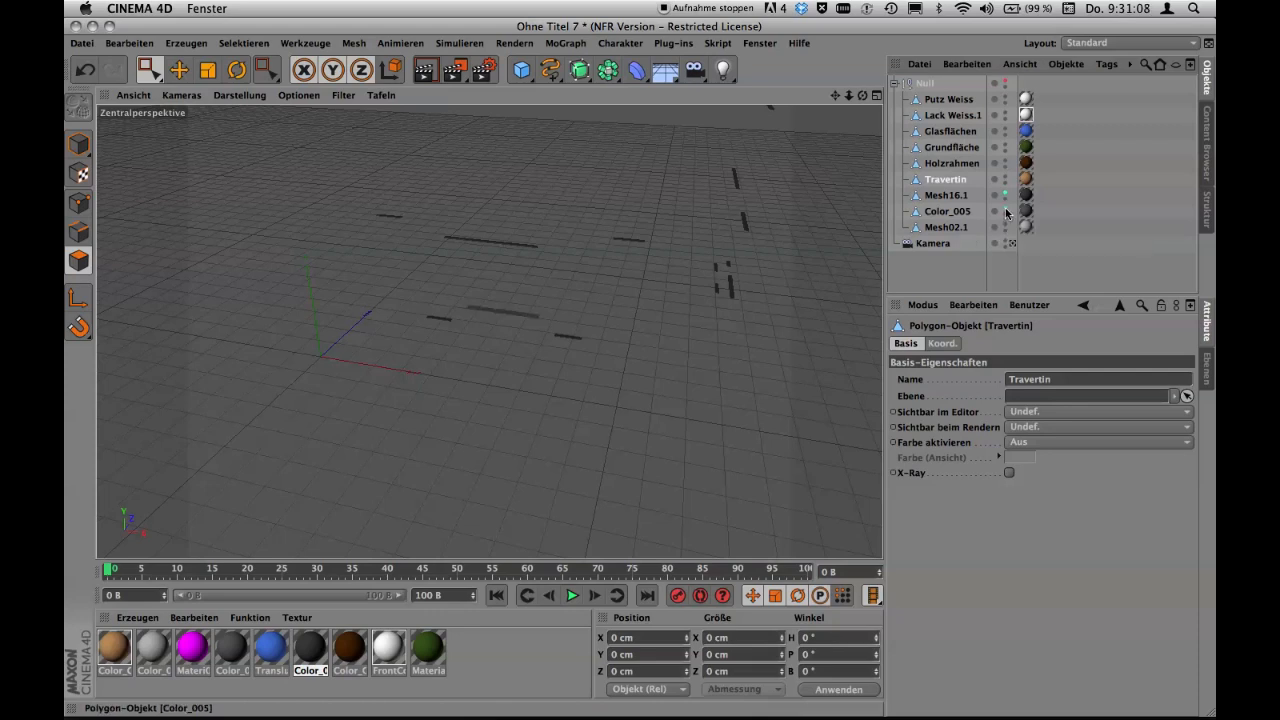
pyautogui.click(1006, 196)
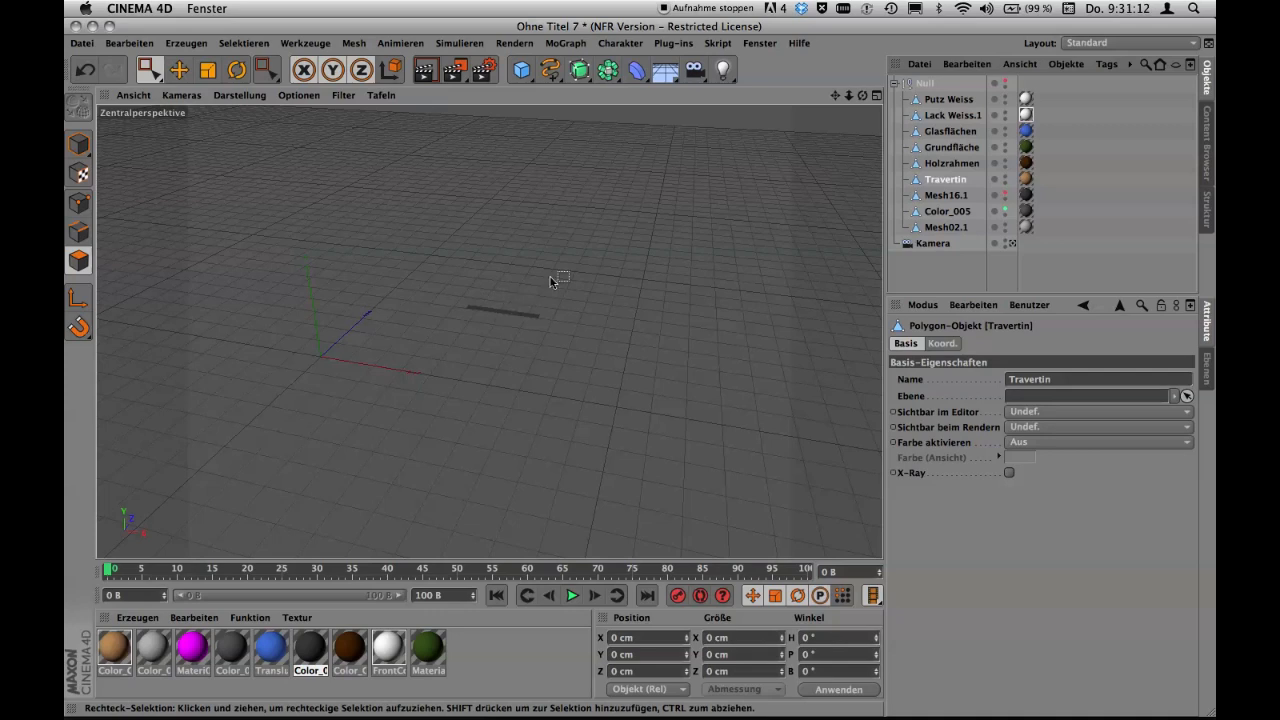
# Merge Mesh16.1 and Color_005 into a single Mesh16 object.
pyautogui.click(966, 196)
pyautogui.keyDown('ctrl'); pyautogui.click(966, 212); pyautogui.keyUp('ctrl')
pyautogui.rightClick(966, 215)
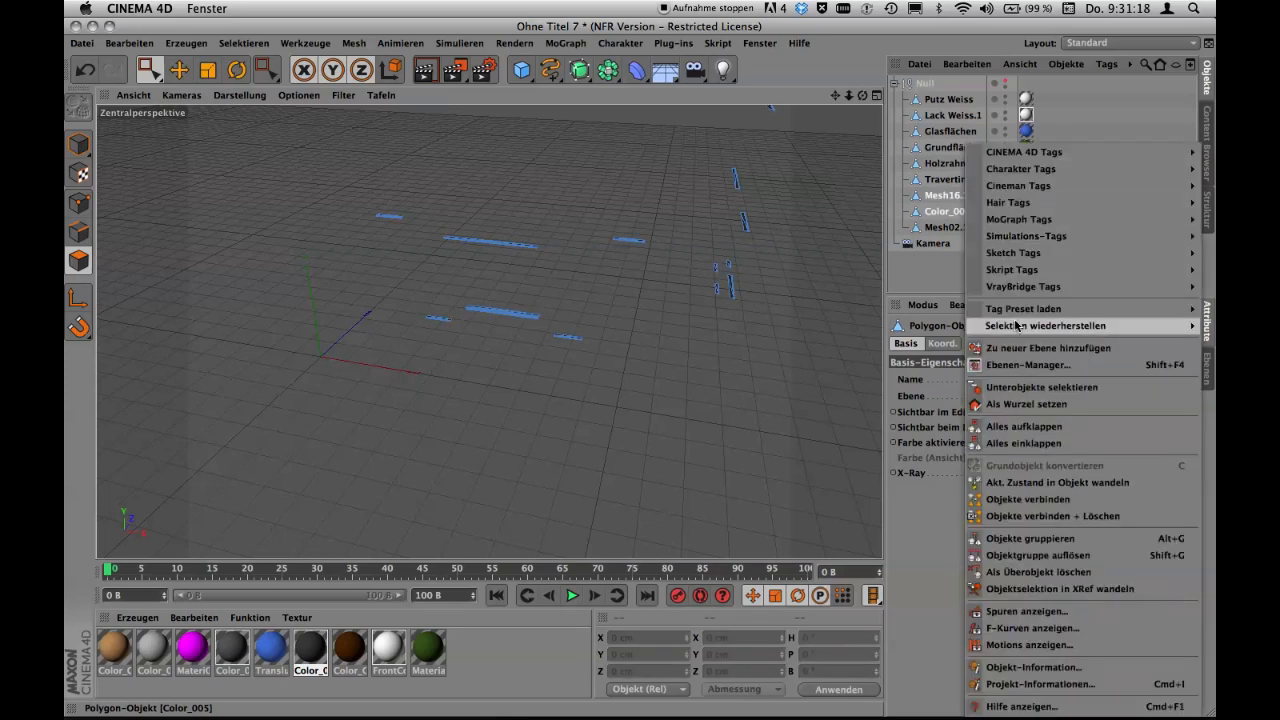
pyautogui.click(1039, 515)
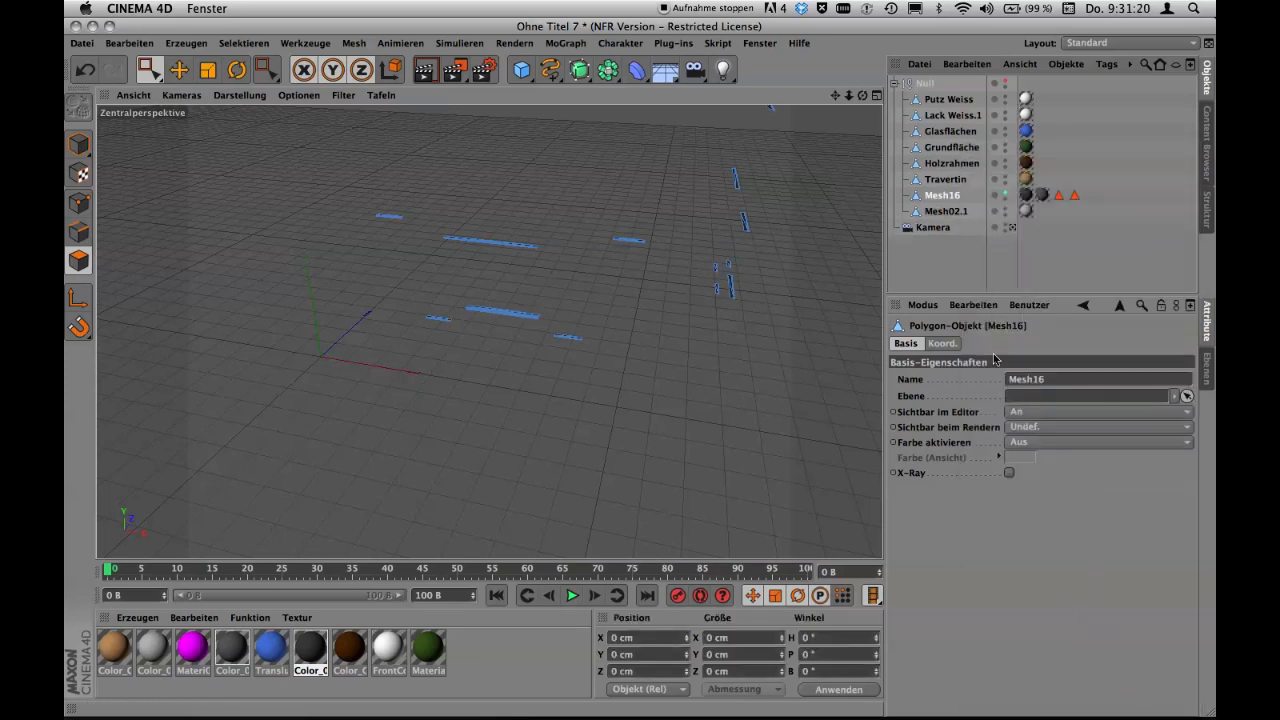
# Delete Mesh16's three extra tags and clear its texture's Selektion to cover everything.
pyautogui.click(1042, 195)
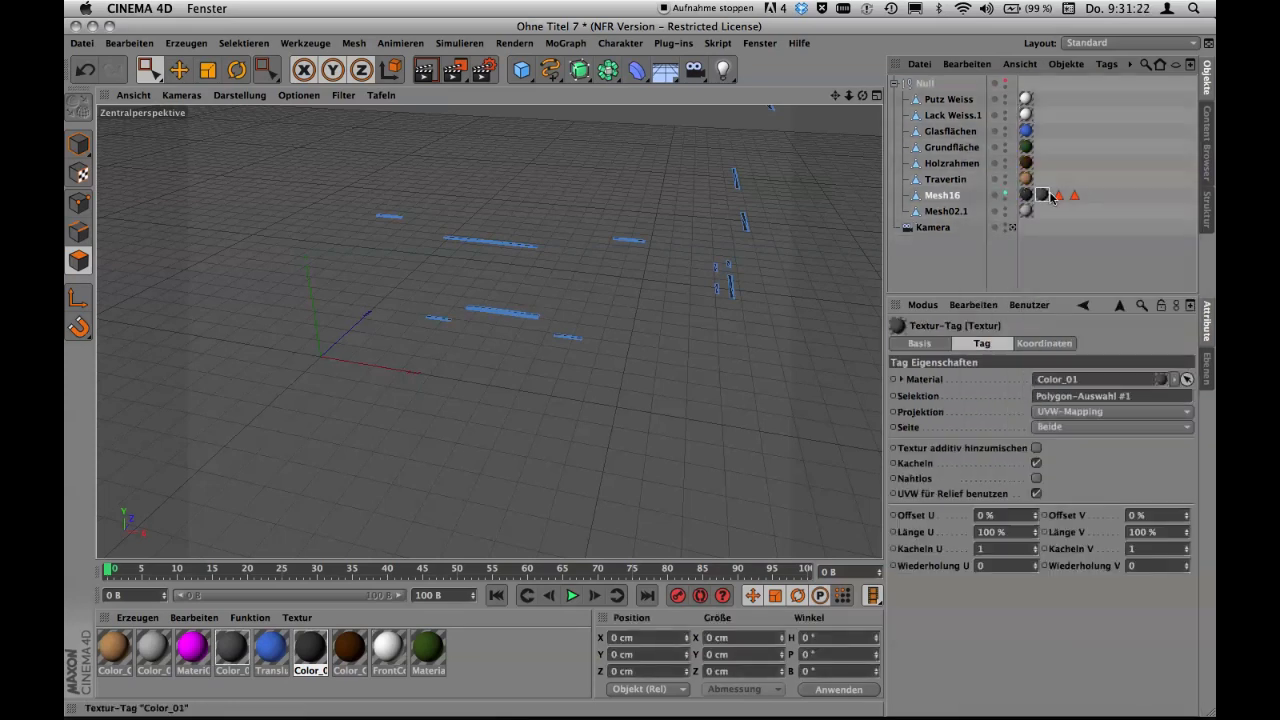
pyautogui.keyDown('ctrl'); pyautogui.click(1058, 195); pyautogui.keyUp('ctrl')
pyautogui.keyDown('ctrl'); pyautogui.click(1074, 195); pyautogui.keyUp('ctrl')
pyautogui.press('Delete')
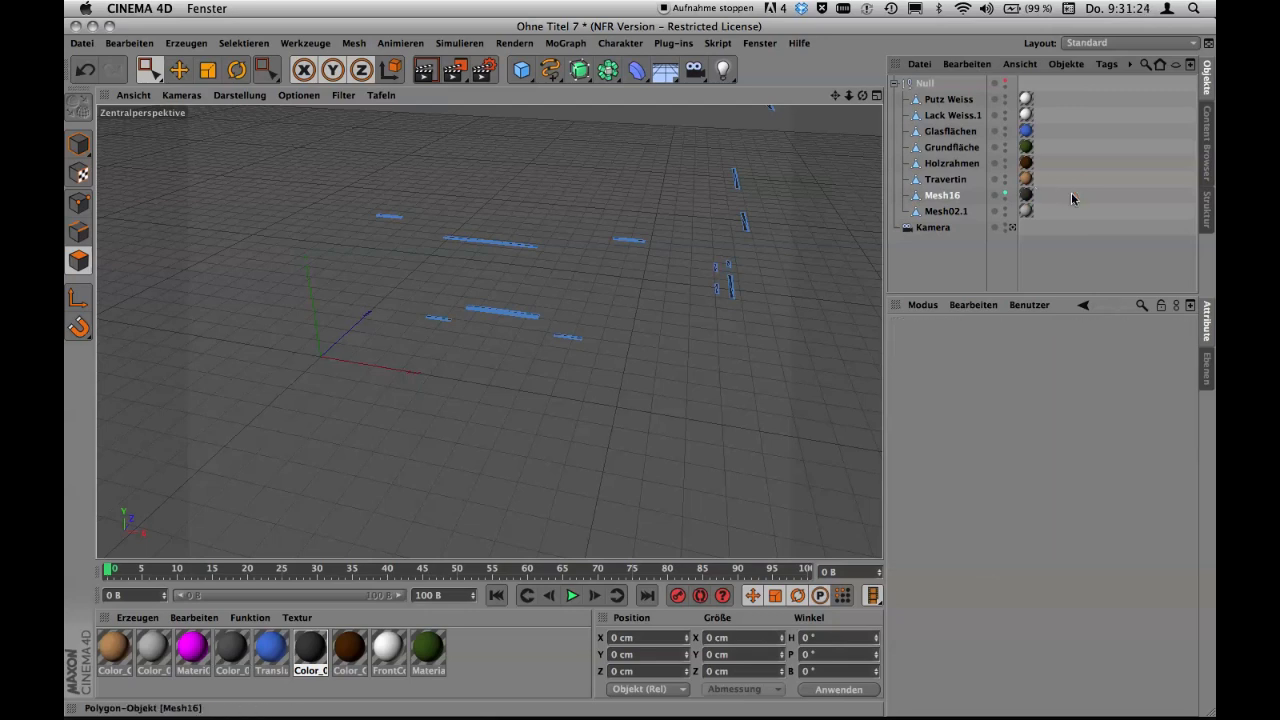
pyautogui.click(1025, 195)
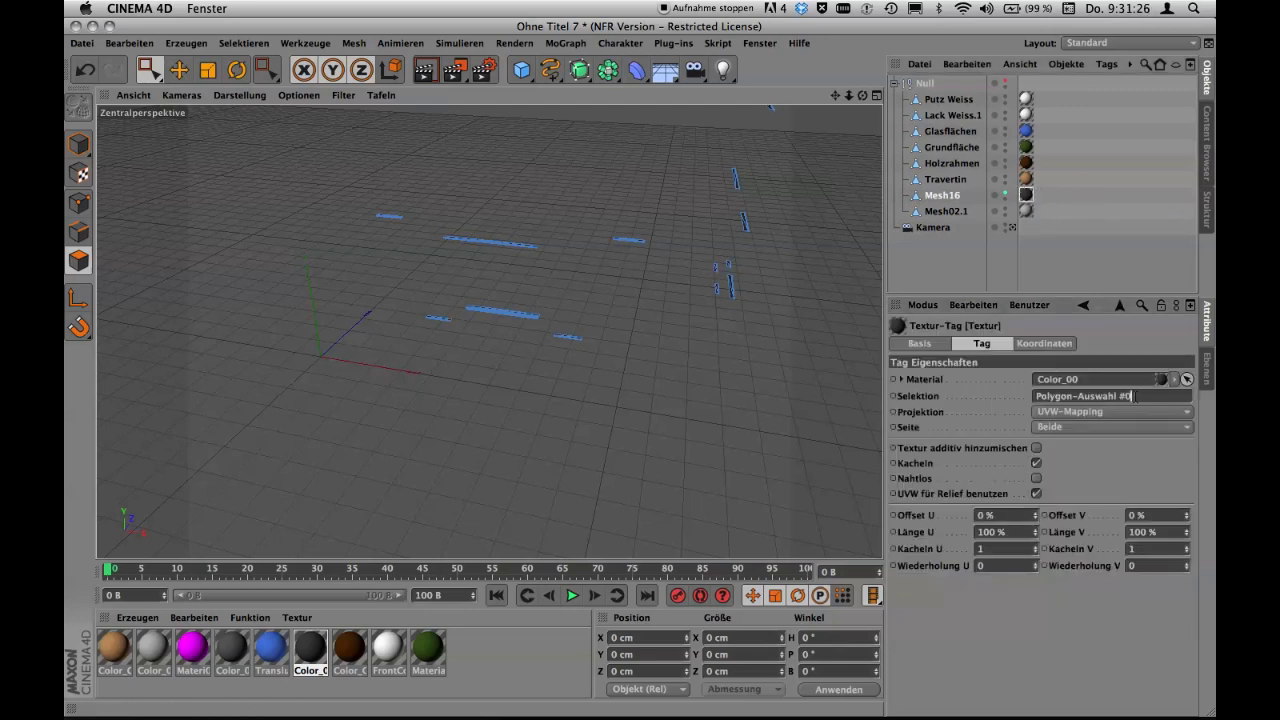
pyautogui.click(1038, 396)
pyautogui.press('BackSpace')
# Rename Mesh02.1 to Sockel, Mesh16 to Metall, and Lack Weiss.1 to Lack Weiss.
pyautogui.click(1005, 193)
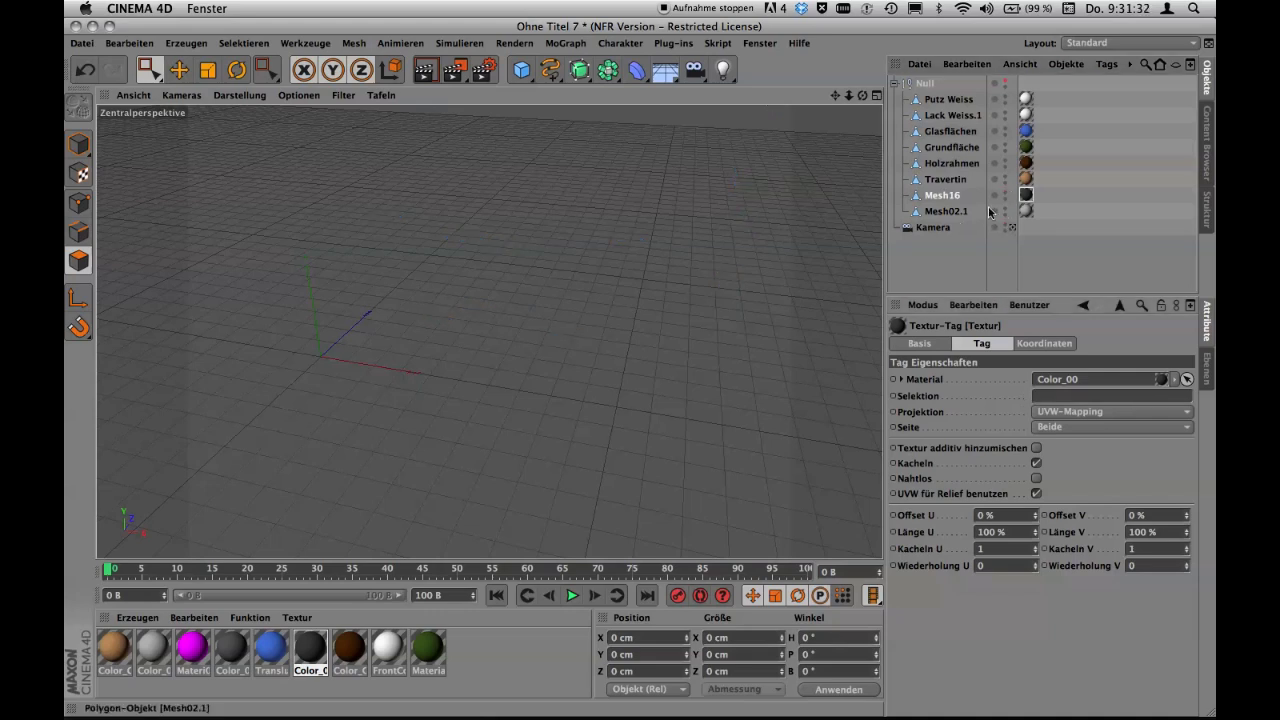
pyautogui.click(1005, 209)
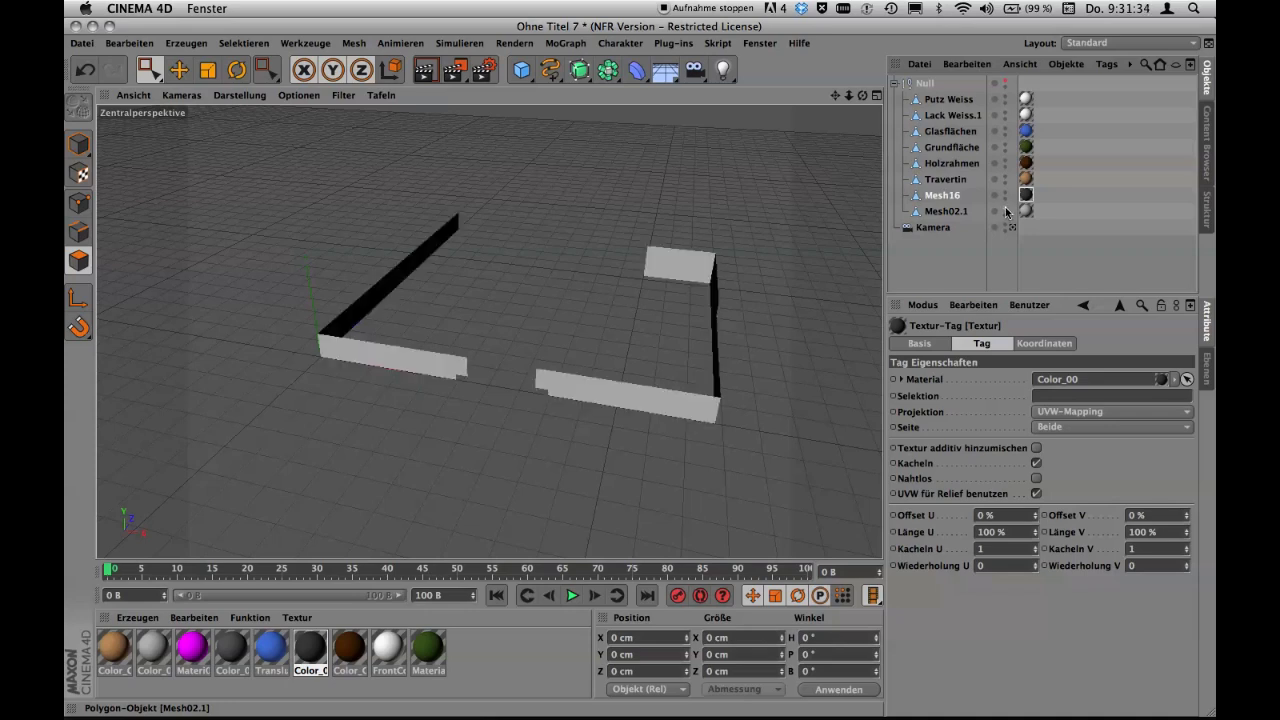
pyautogui.doubleClick(947, 211)
pyautogui.write('Sockel')
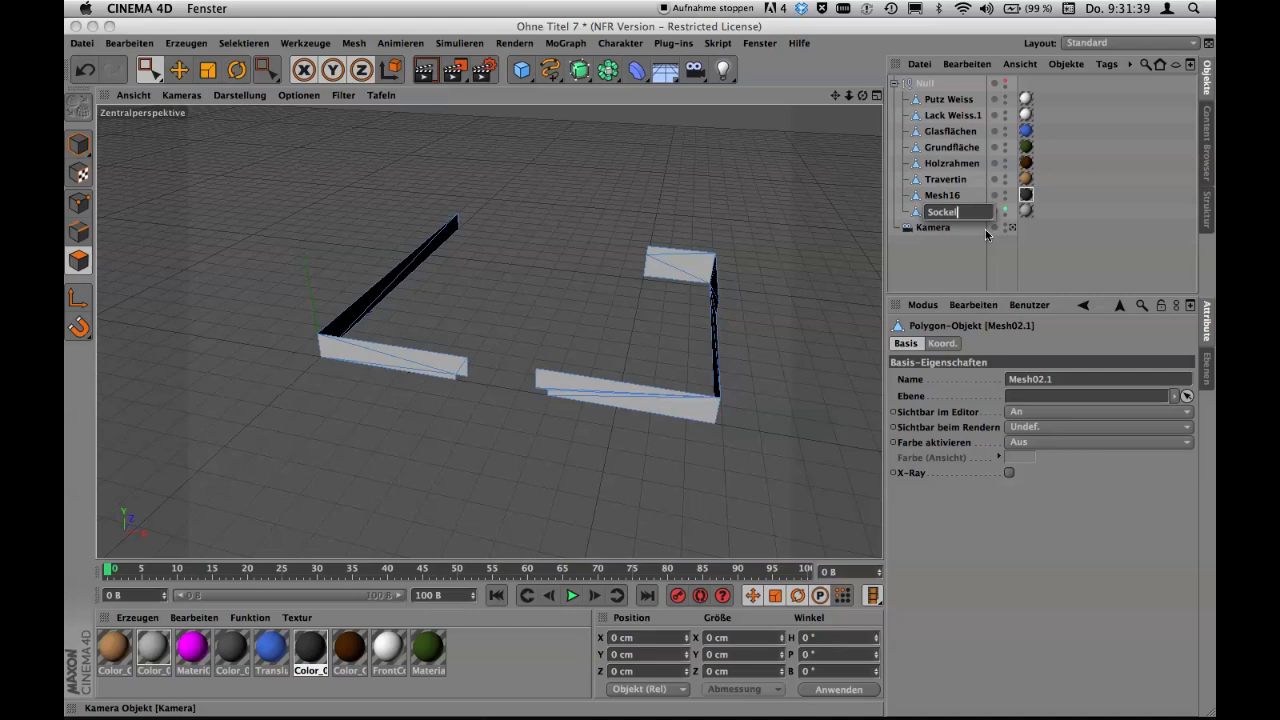
pyautogui.press('Return')
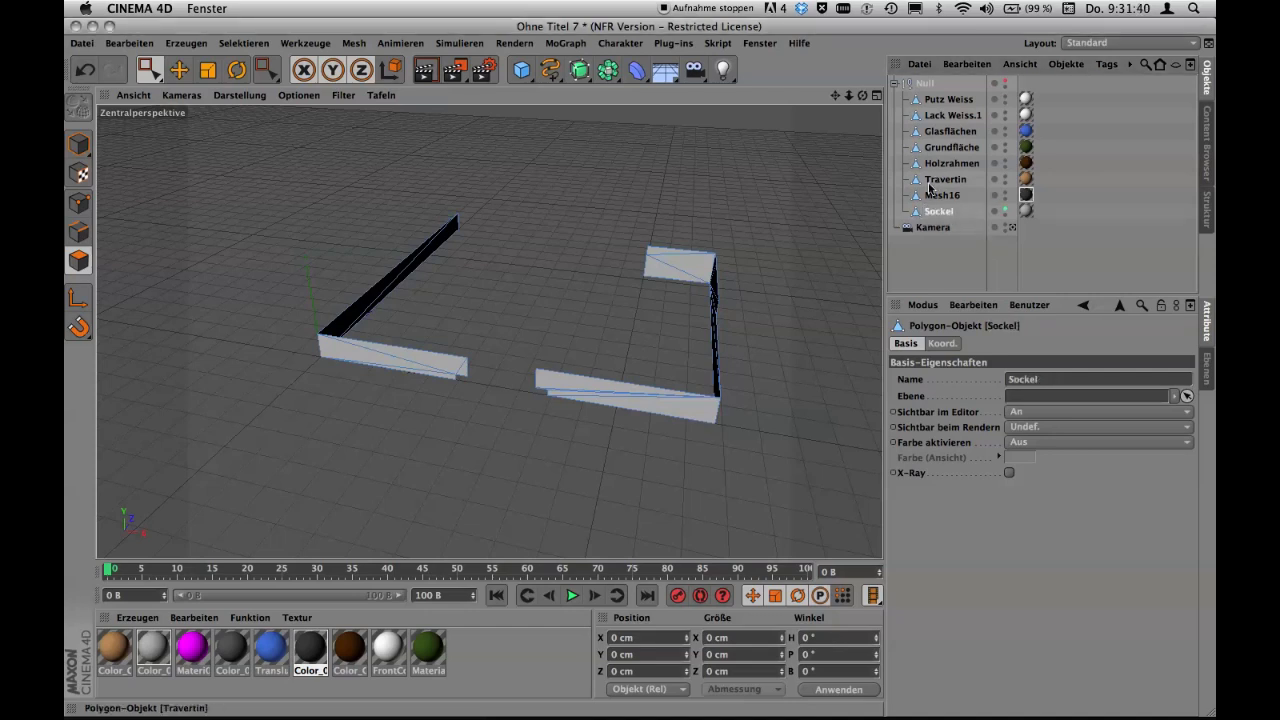
pyautogui.doubleClick(948, 197)
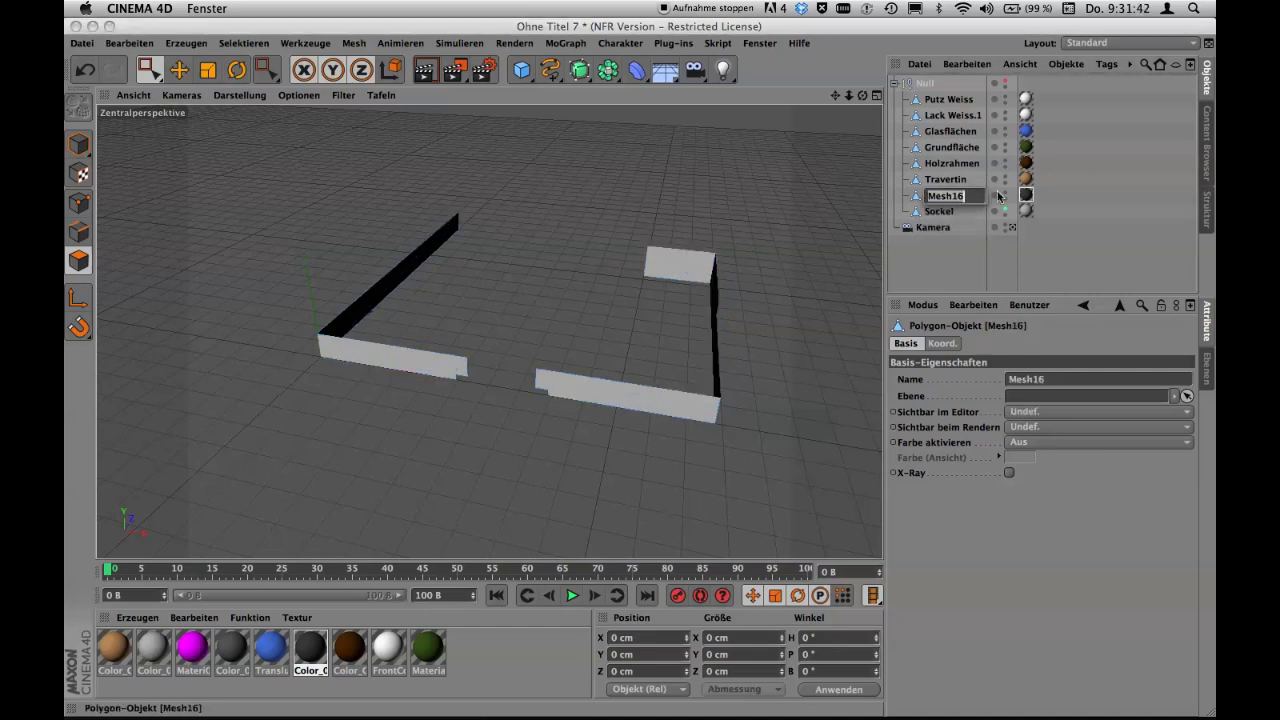
pyautogui.write('Metall')
pyautogui.press('Return')
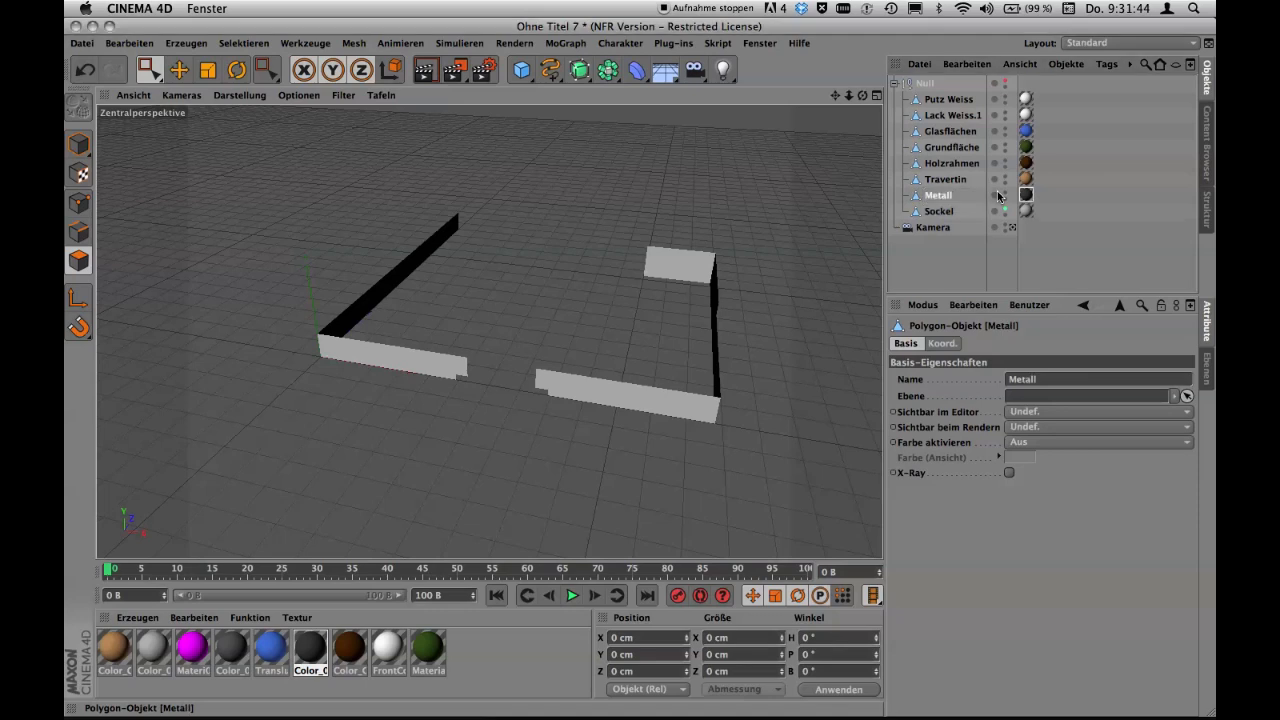
pyautogui.doubleClick(971, 121)
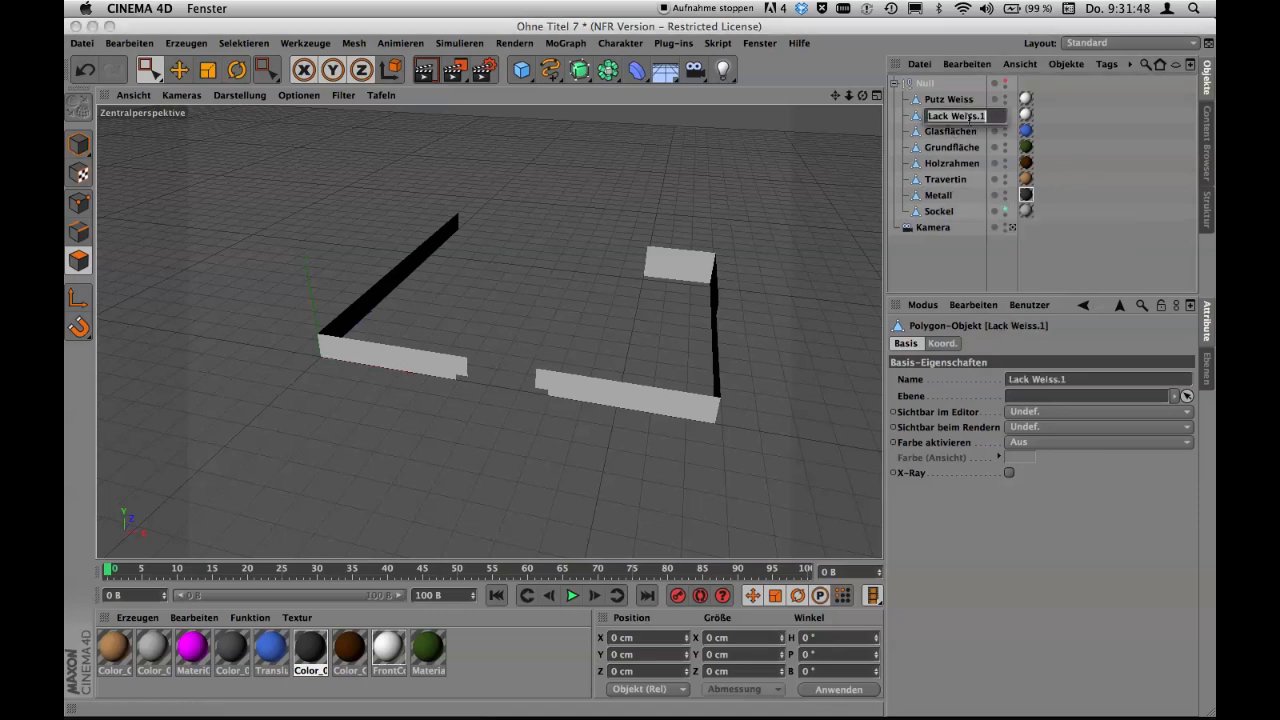
pyautogui.press('BackSpace')
pyautogui.press('BackSpace')
pyautogui.press('Return')
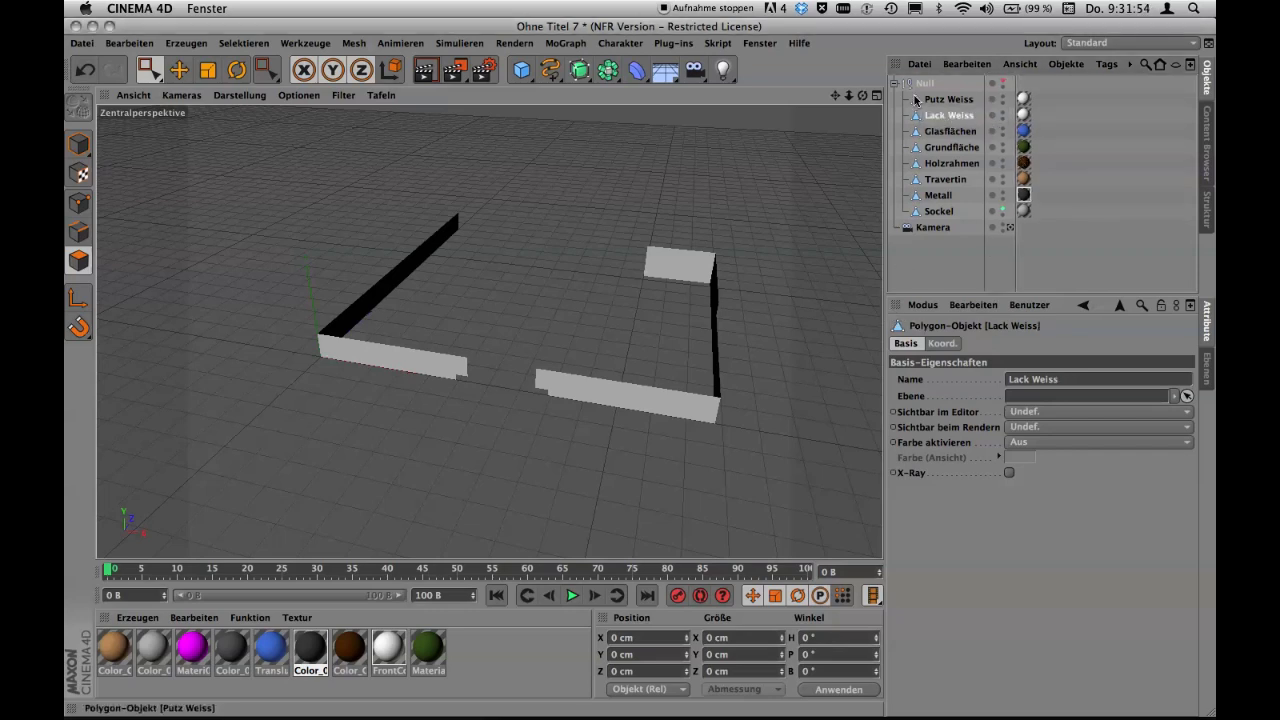
# Rename the top Null to Modell, make the whole house visible, and collapse it.
pyautogui.doubleClick(948, 84)
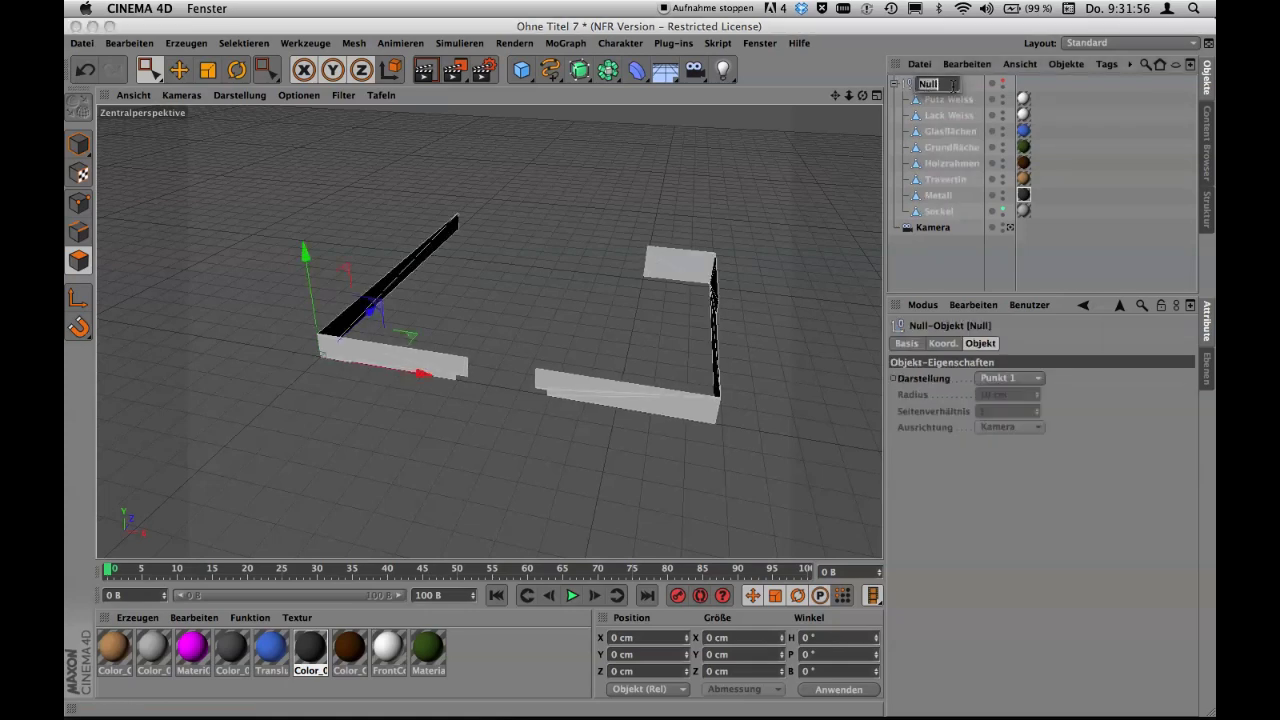
pyautogui.write('Modell')
pyautogui.press('Return')
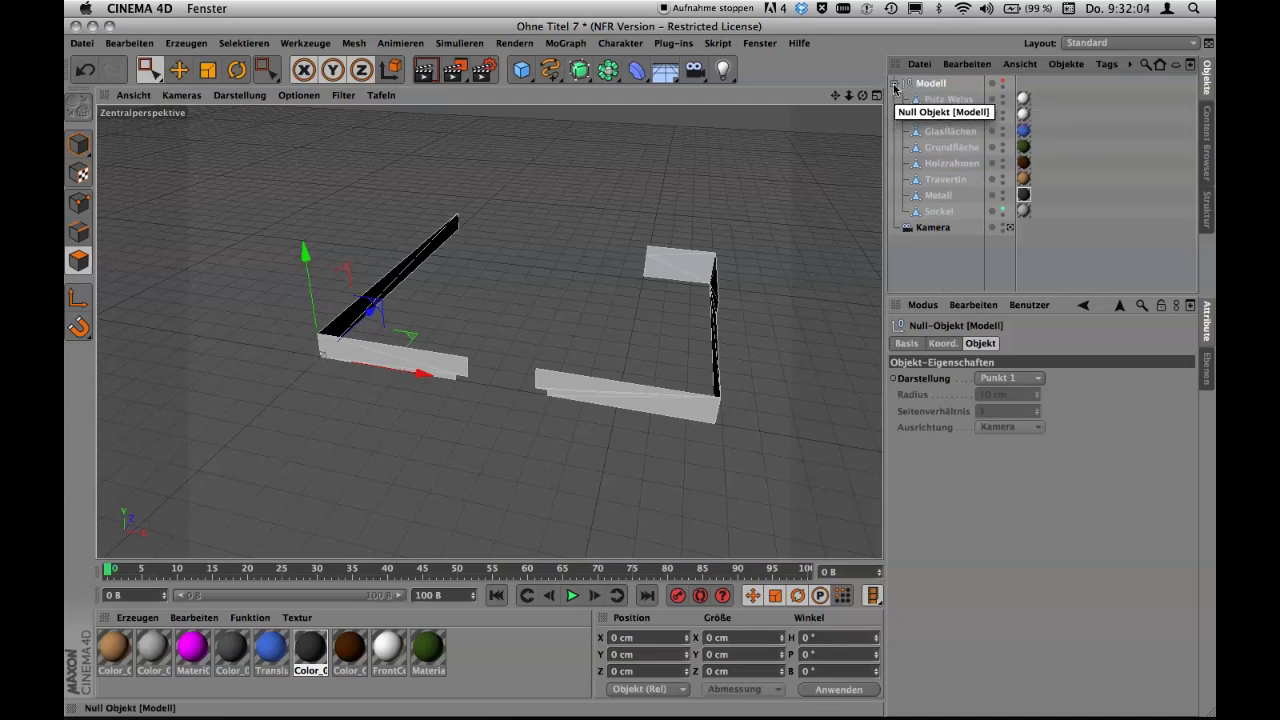
pyautogui.click(1003, 83)
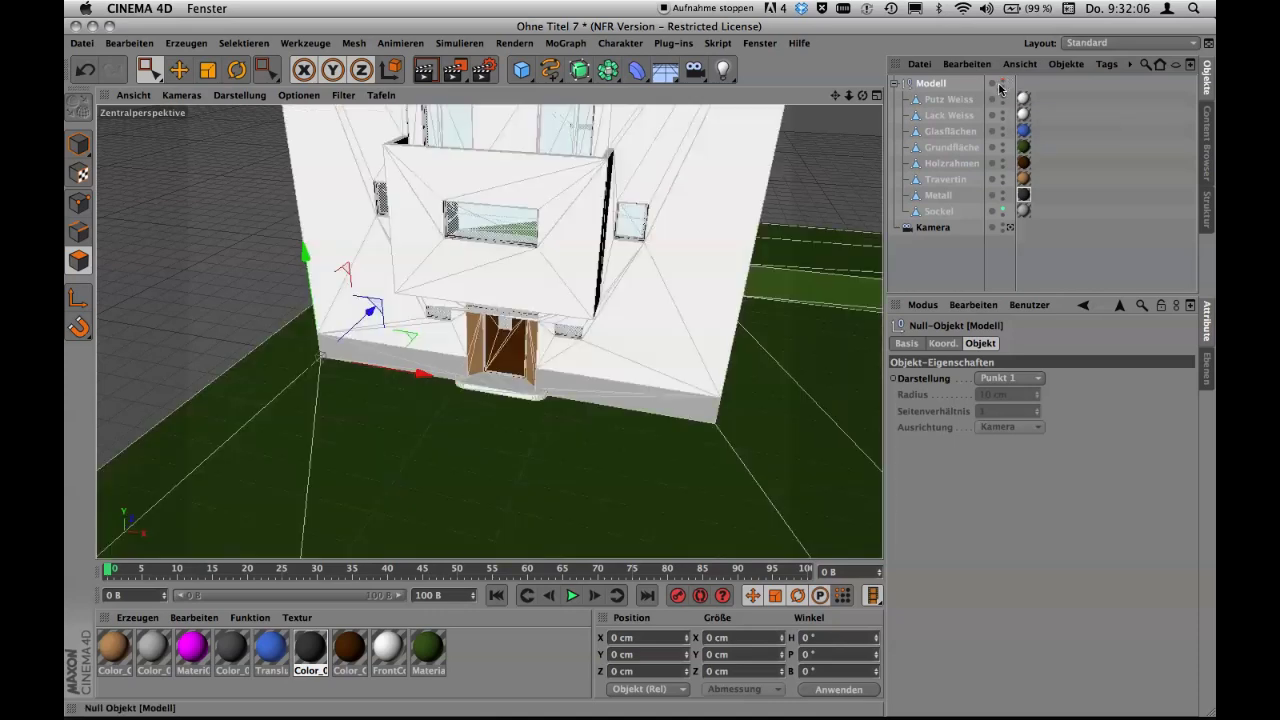
pyautogui.click(895, 83)
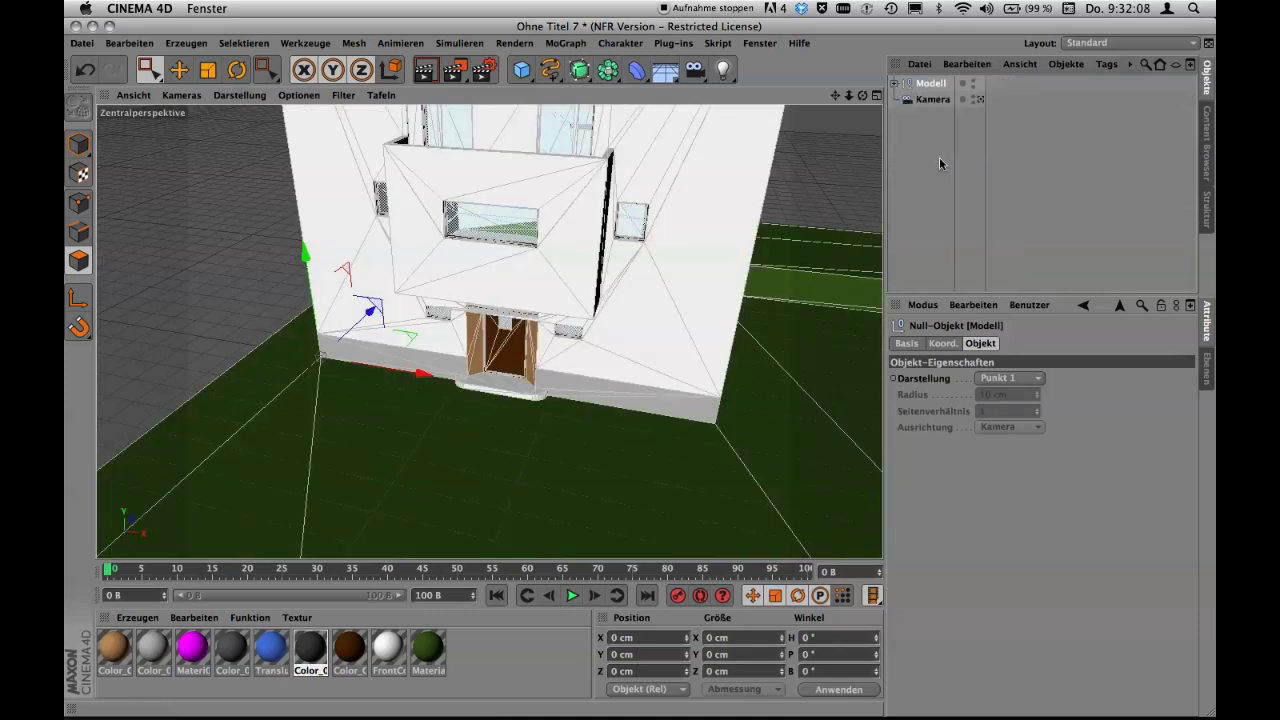
# Look through the Kamera camera and render the house view.
pyautogui.click(981, 99)
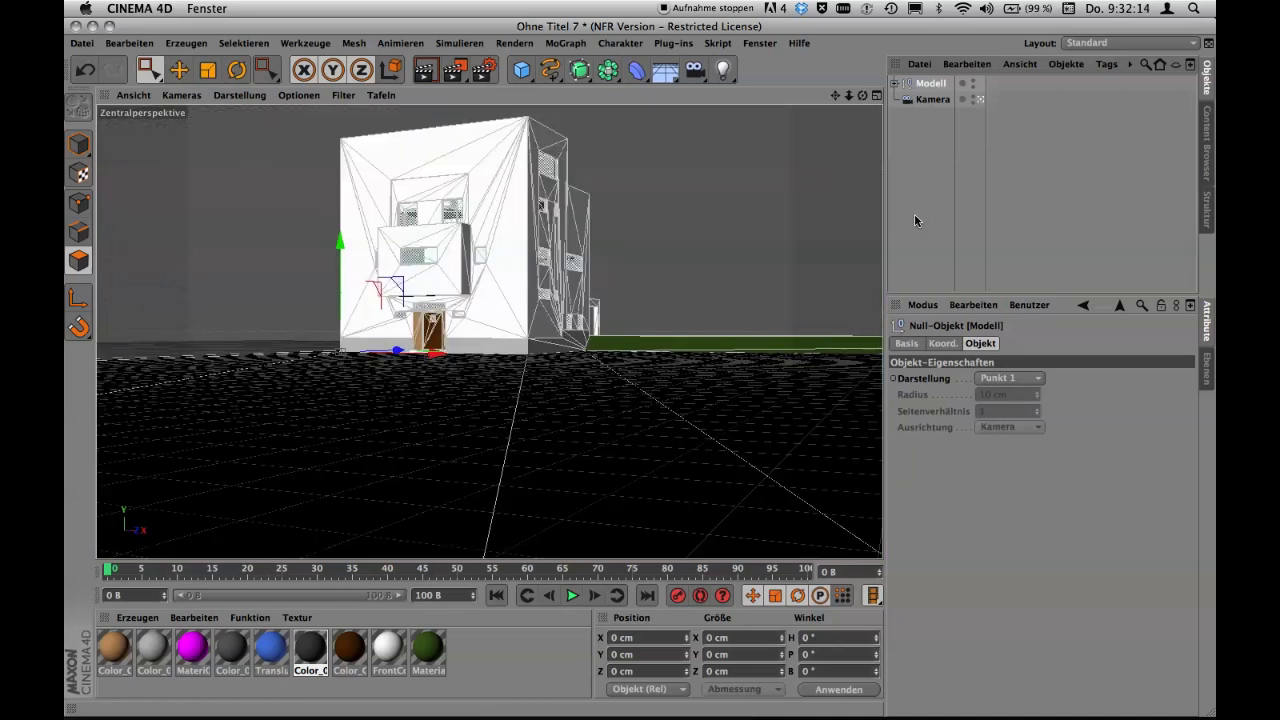
pyautogui.hotkey('ctrl', 'r')
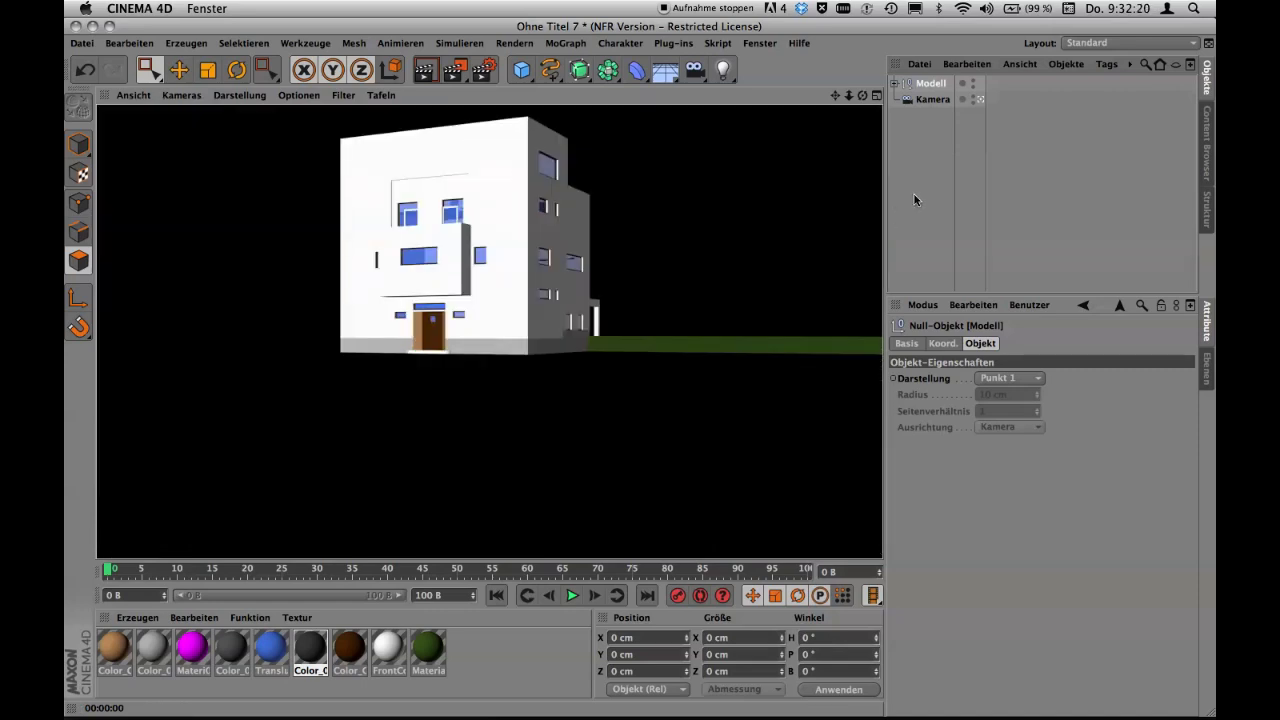
pyautogui.click(894, 84)
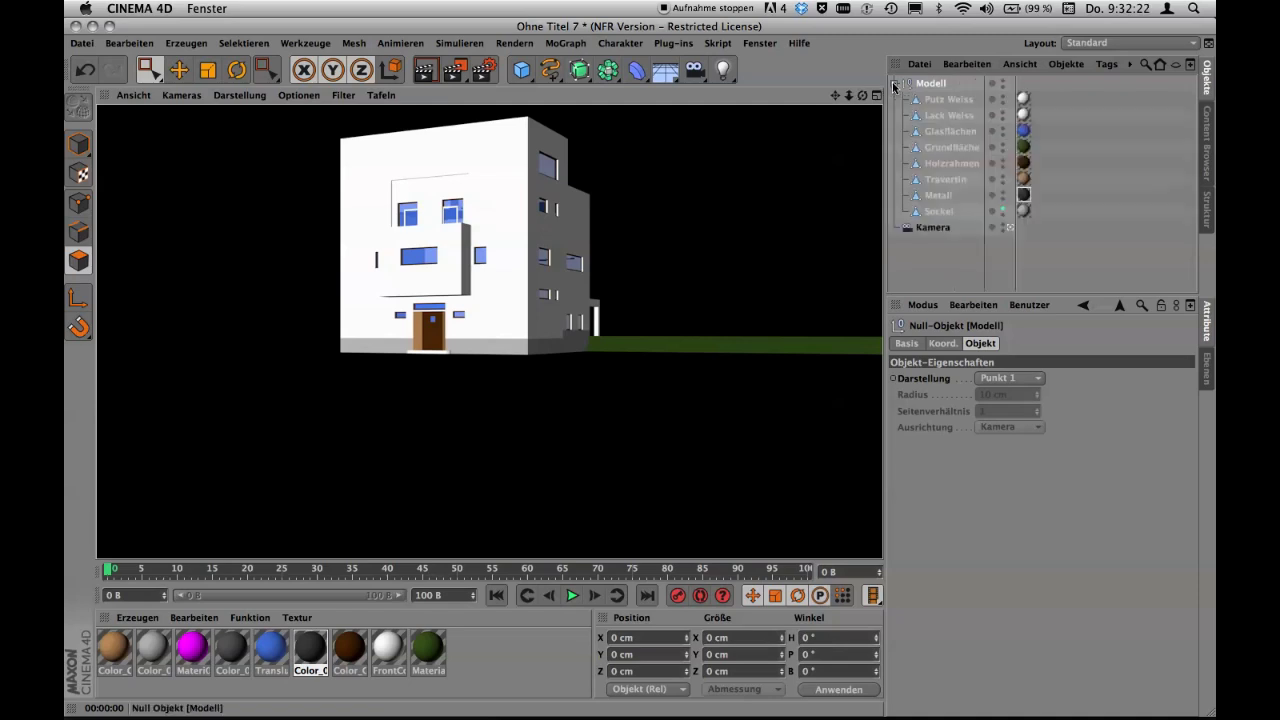
pyautogui.click(894, 84)
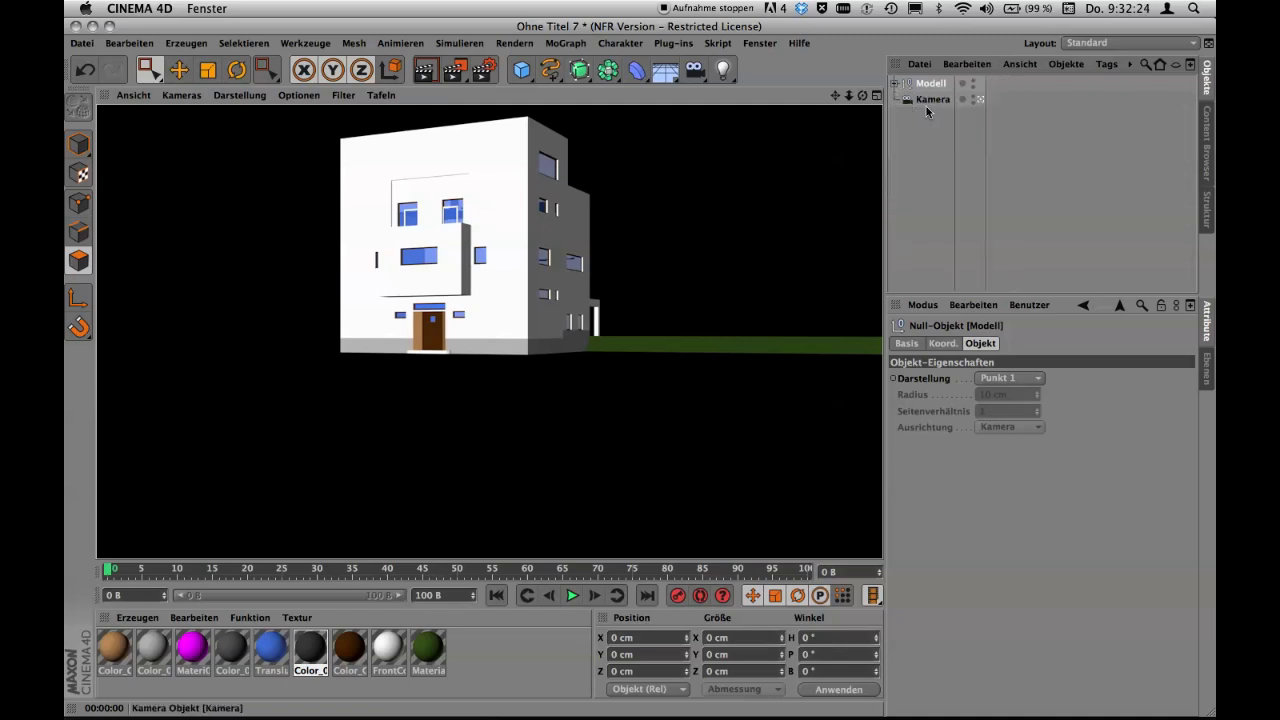
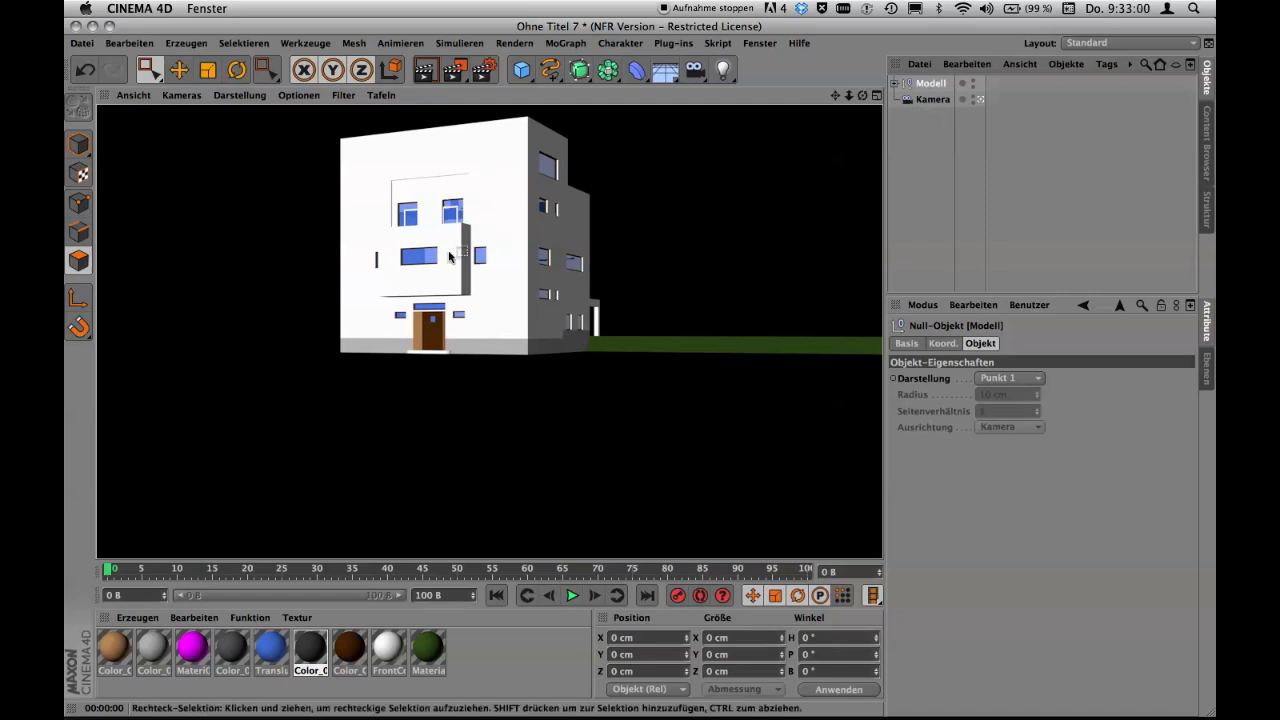
# Select Kamera and enlarge the Attribute Manager to show its Objekt properties, including the 51.429 mm focal length.
pyautogui.click(927, 99)
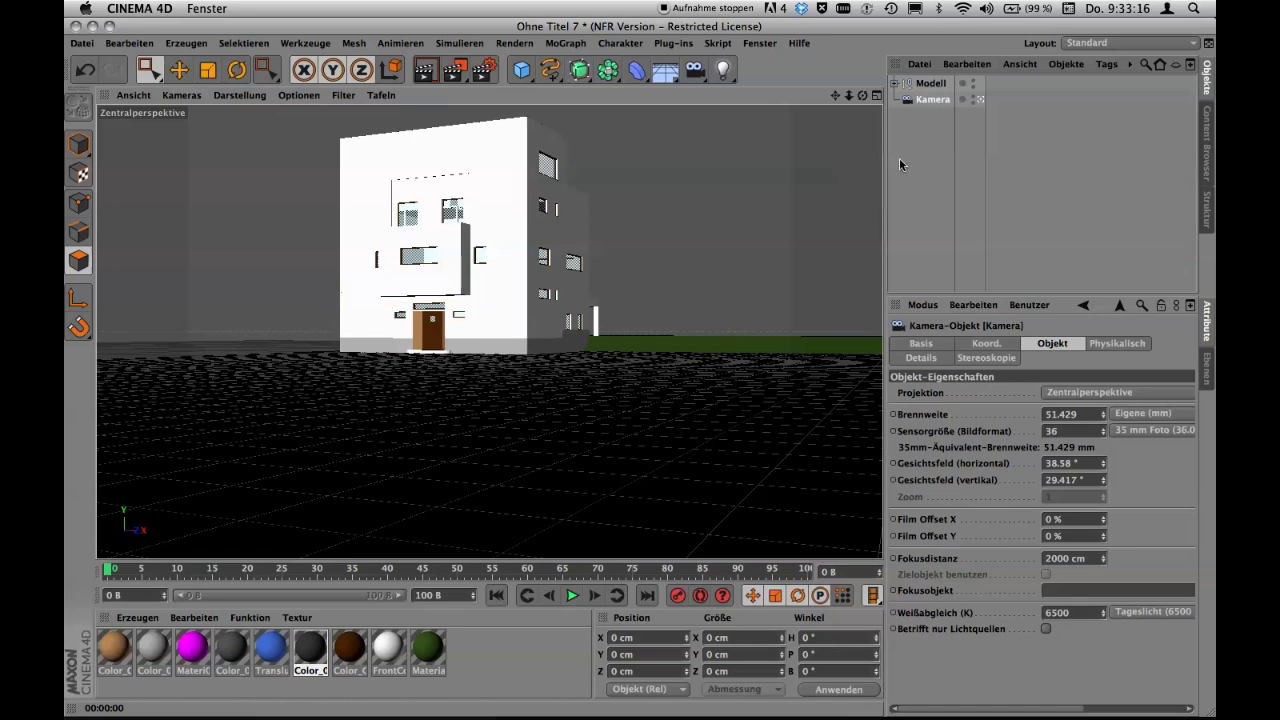
pyautogui.moveTo(1012, 291); pyautogui.dragTo(995, 133)
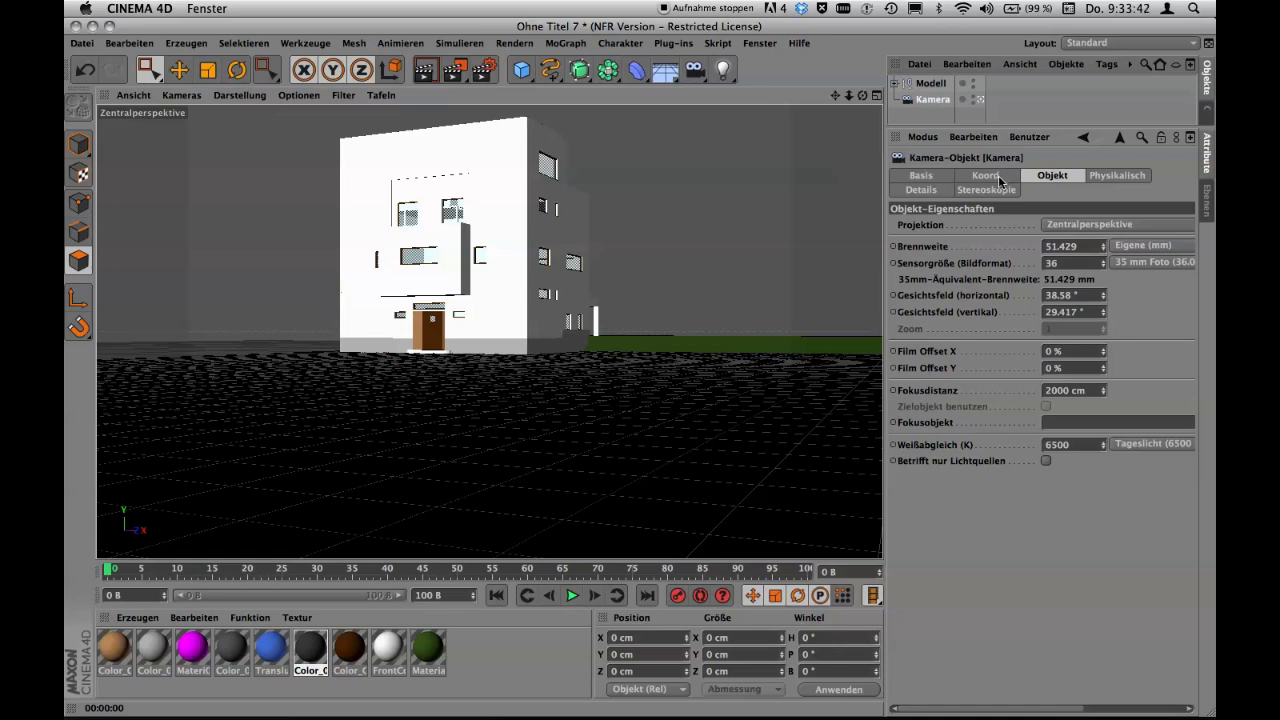
# Set the camera's P.Y height to 160 cm in the Koord. tab, then fine-tune it with the arrows.
pyautogui.click(997, 180)
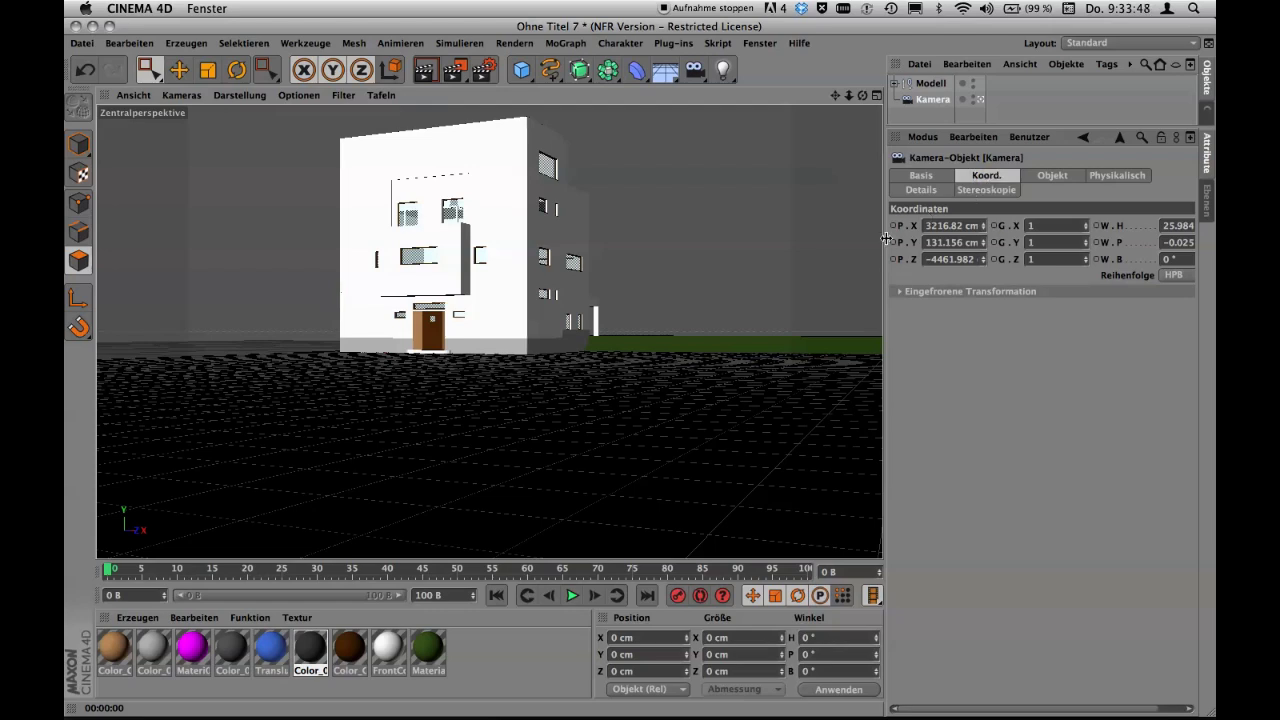
pyautogui.moveTo(886, 238); pyautogui.dragTo(834, 238)
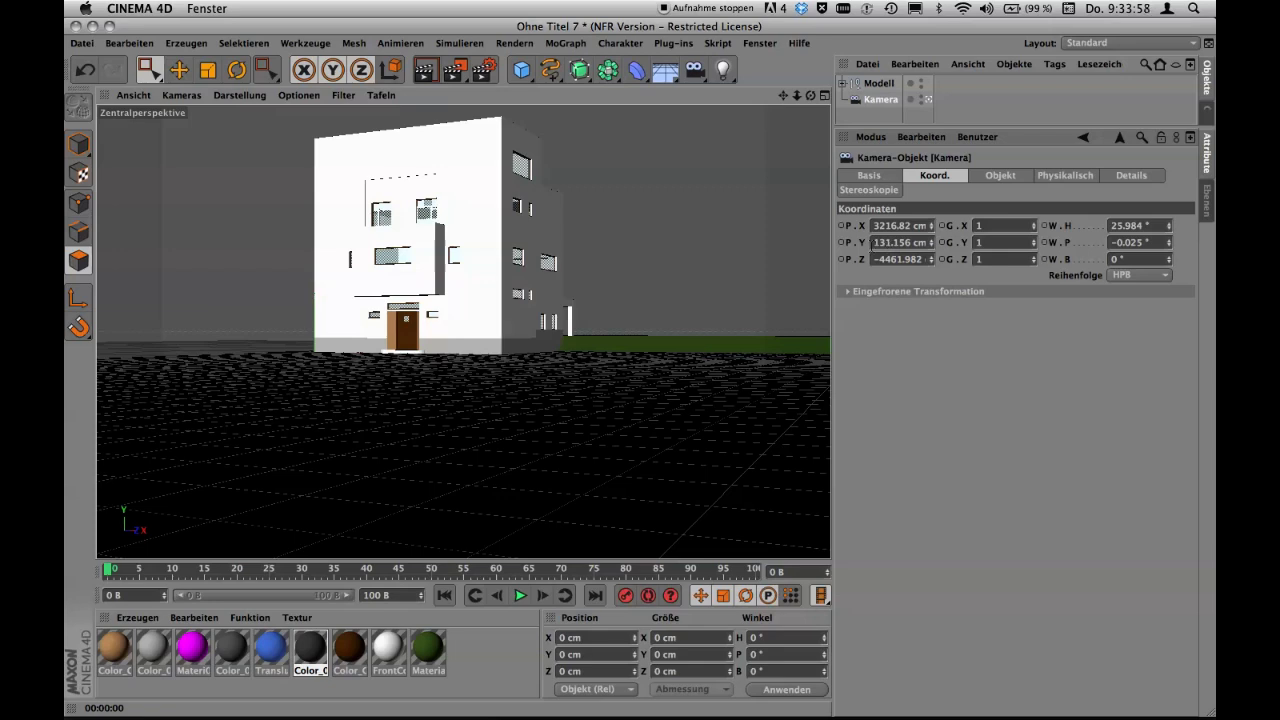
pyautogui.click(878, 242)
pyautogui.write('16')
pyautogui.write('0')
pyautogui.press('Return')
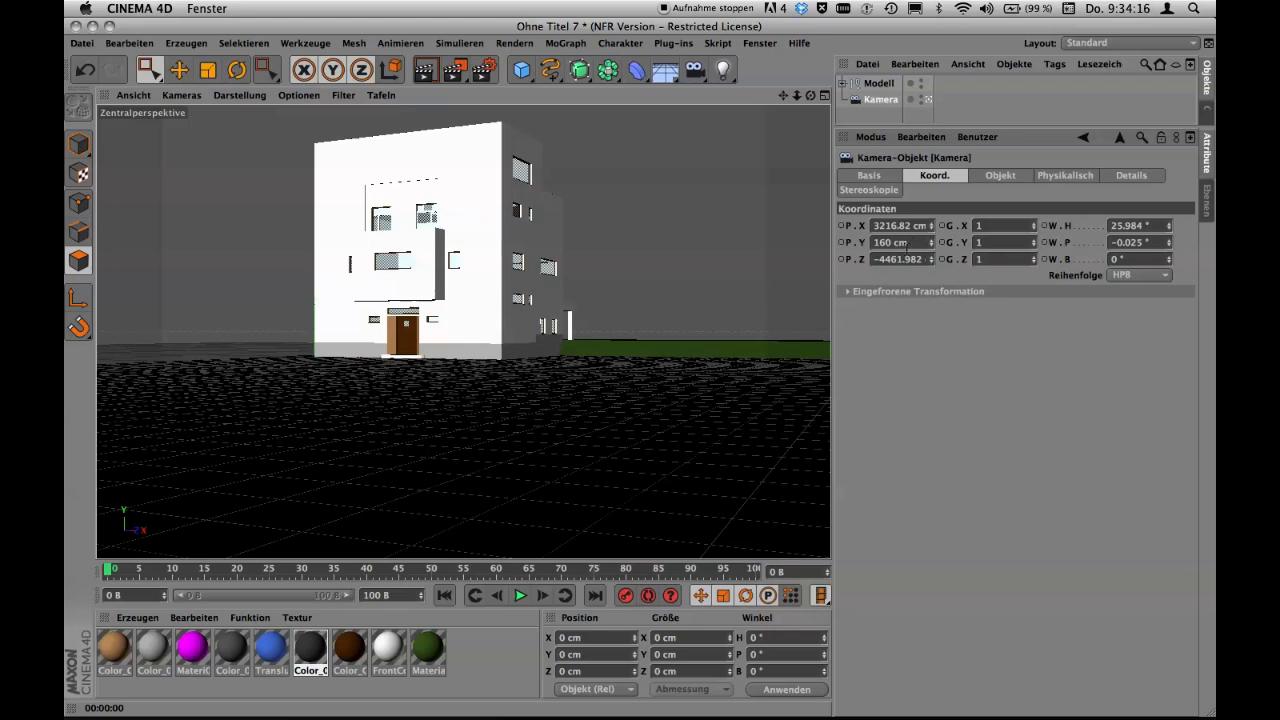
pyautogui.click(931, 246)
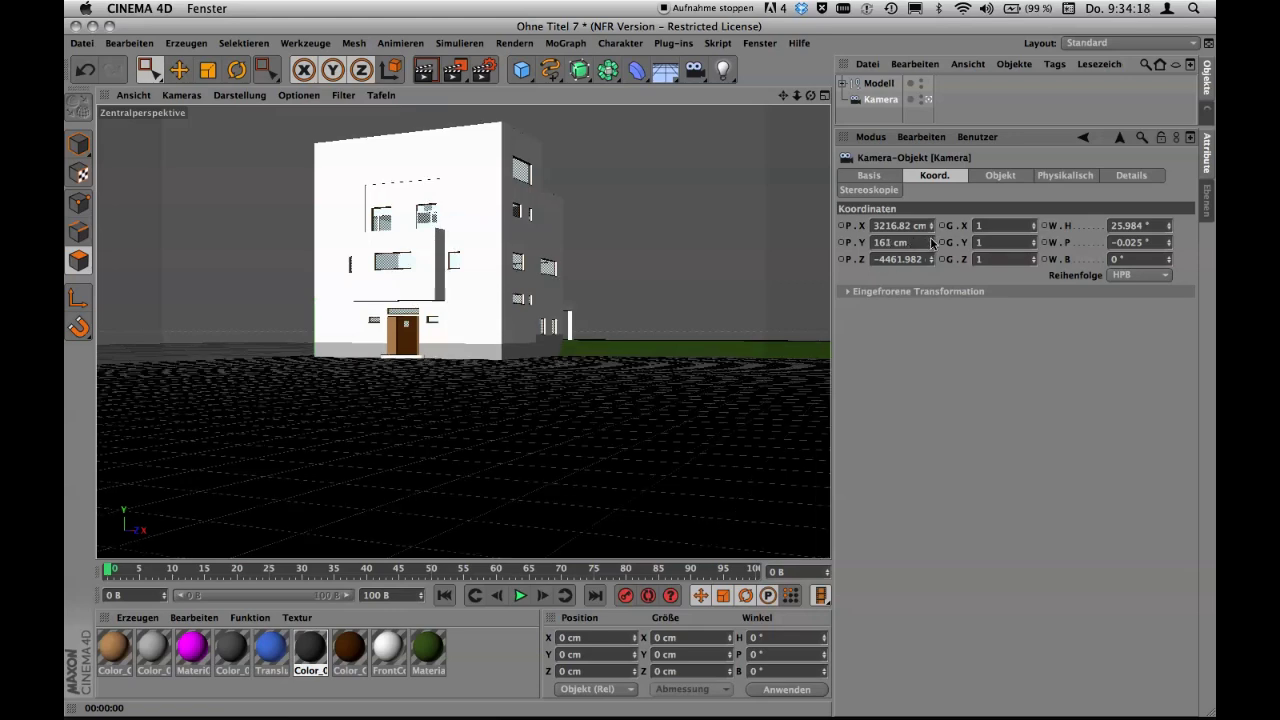
pyautogui.moveTo(931, 246); pyautogui.dragTo(930, 412)
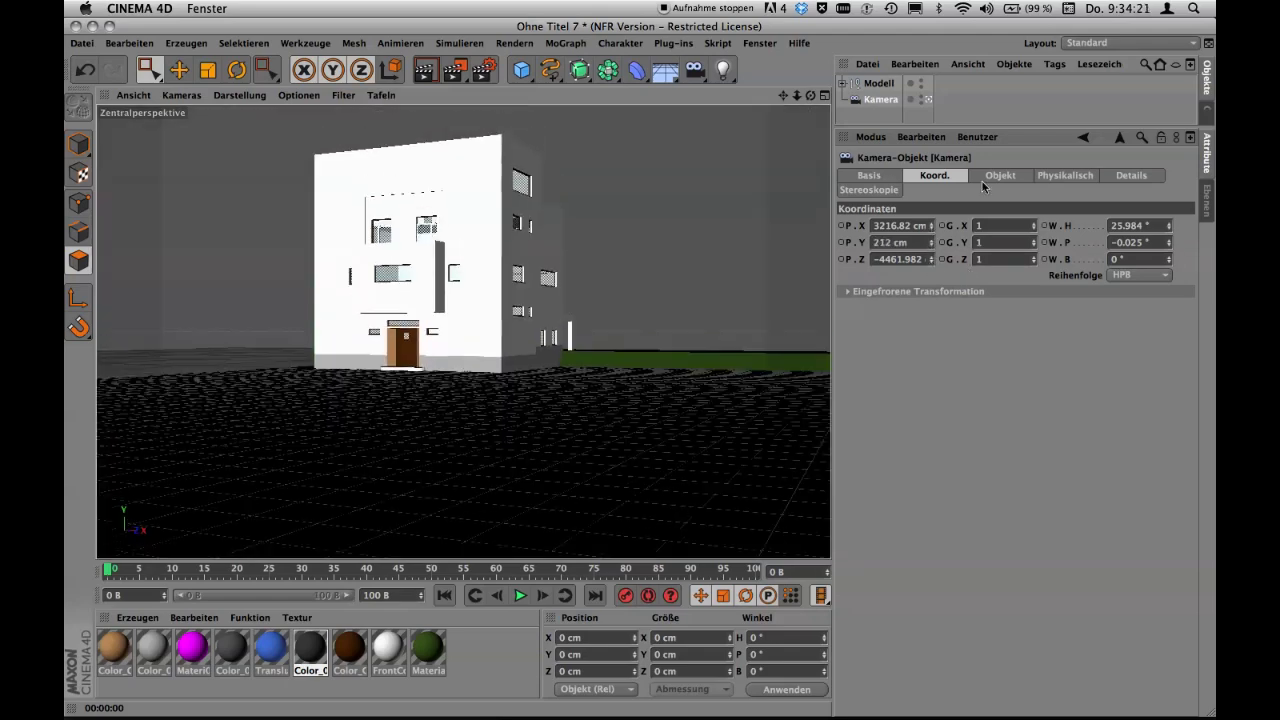
# Adjust the camera's height and heading, then set its pitch W.P to 0°.
pyautogui.moveTo(982, 181); pyautogui.dragTo(980, 245)
pyautogui.write('160')
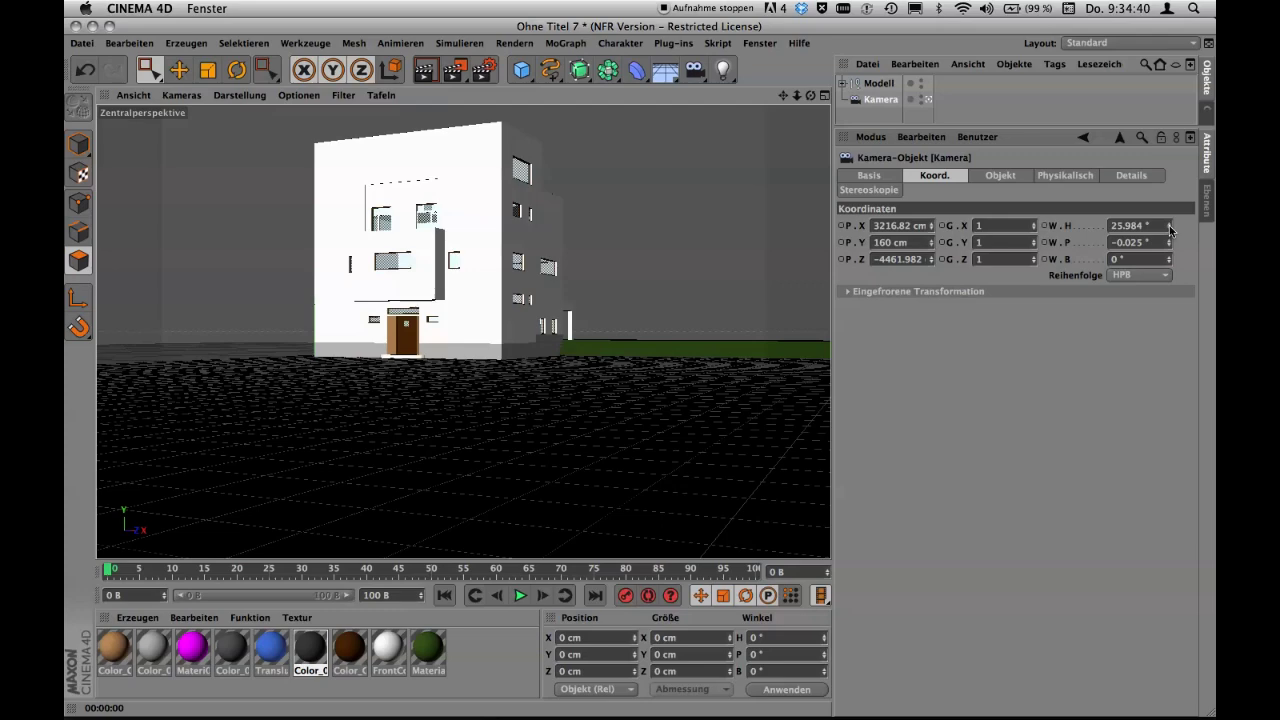
pyautogui.moveTo(1170, 229); pyautogui.dragTo(1117, 277)
pyautogui.moveTo(1169, 244); pyautogui.dragTo(1167, 247)
pyautogui.click(1152, 241)
pyautogui.write('0')
pyautogui.press('Return')
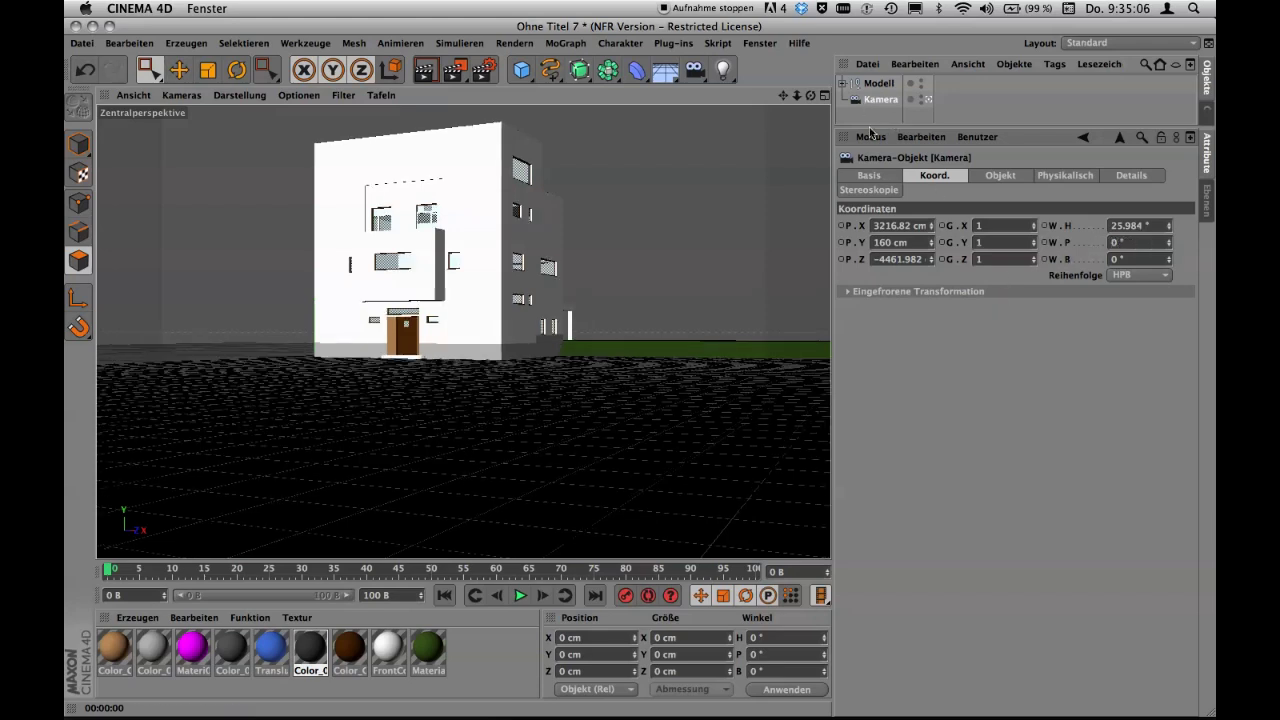
# Try different Brennweite values, then set the camera focal length to 28 mm.
pyautogui.click(999, 176)
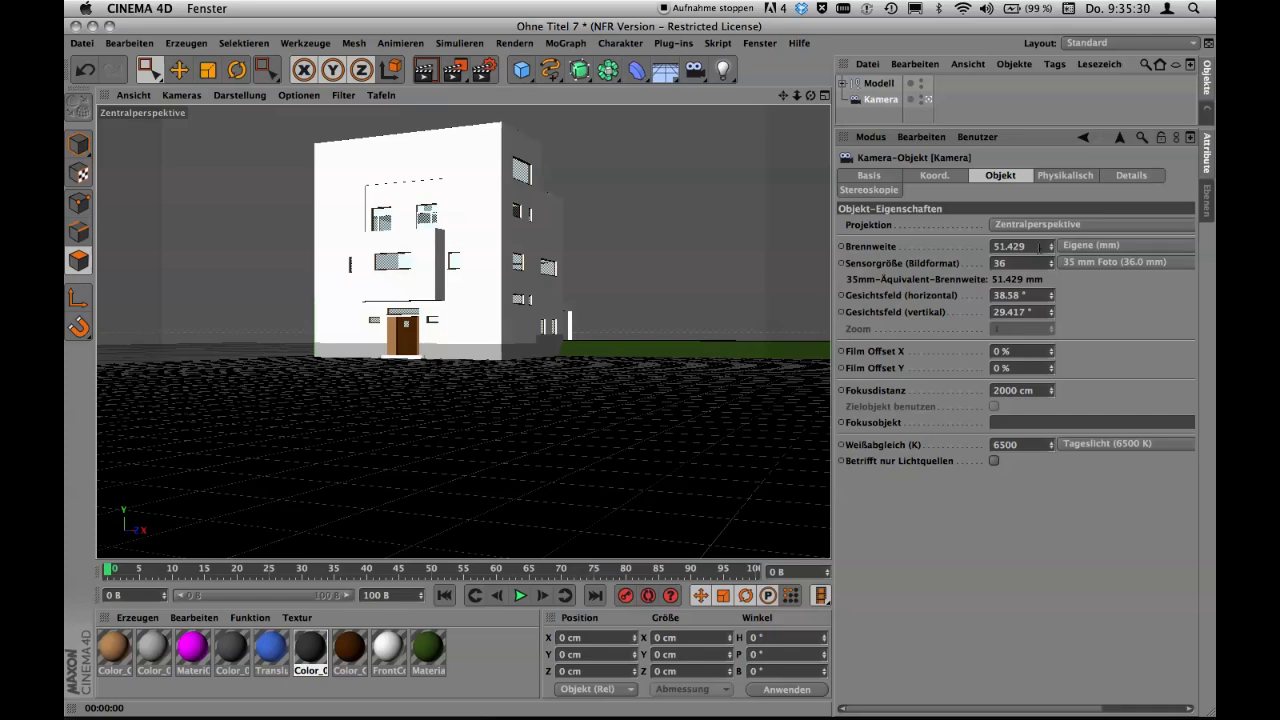
pyautogui.moveTo(1052, 250); pyautogui.dragTo(1064, 140)
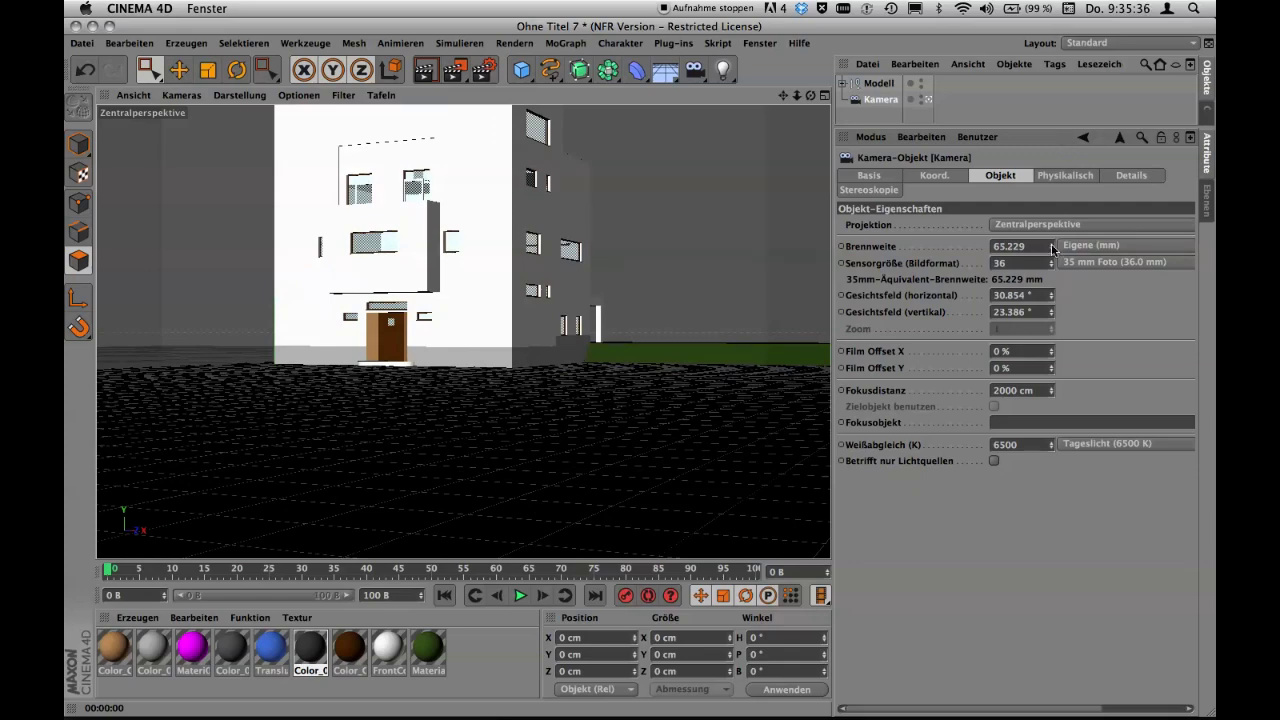
pyautogui.moveTo(1050, 248); pyautogui.dragTo(1050, 444)
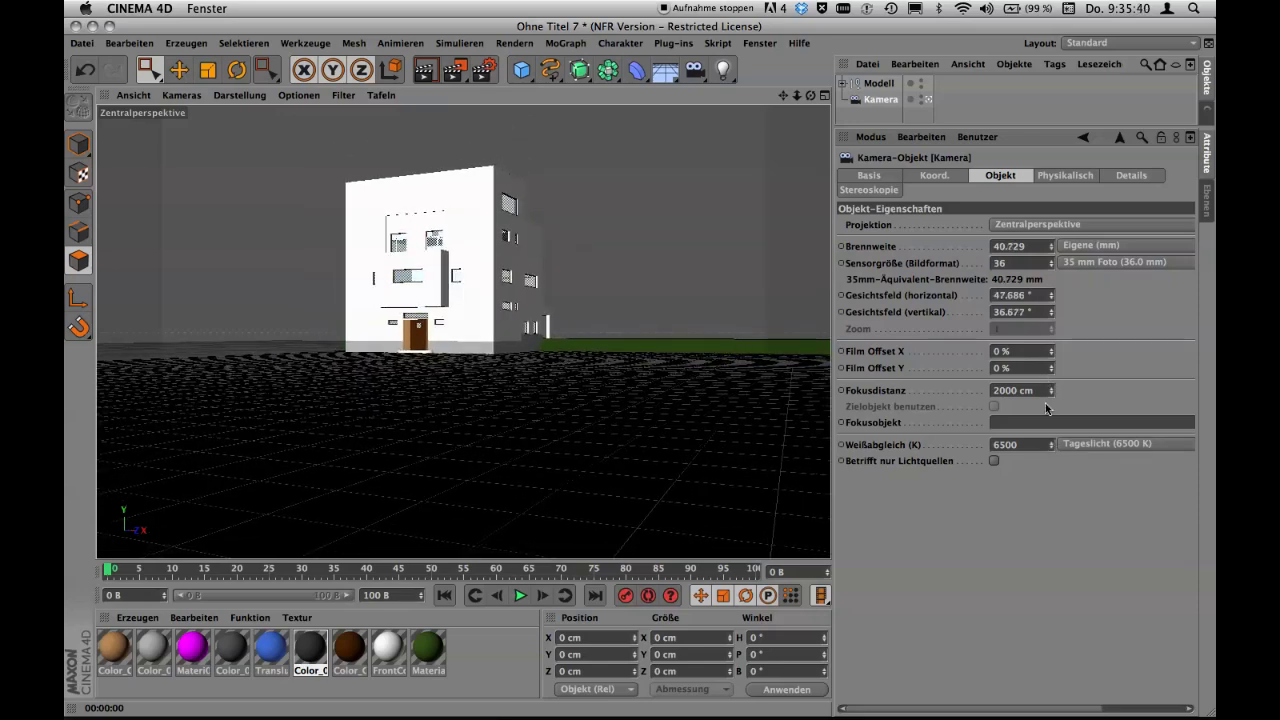
pyautogui.doubleClick(1001, 246)
pyautogui.write('28')
pyautogui.press('Return')
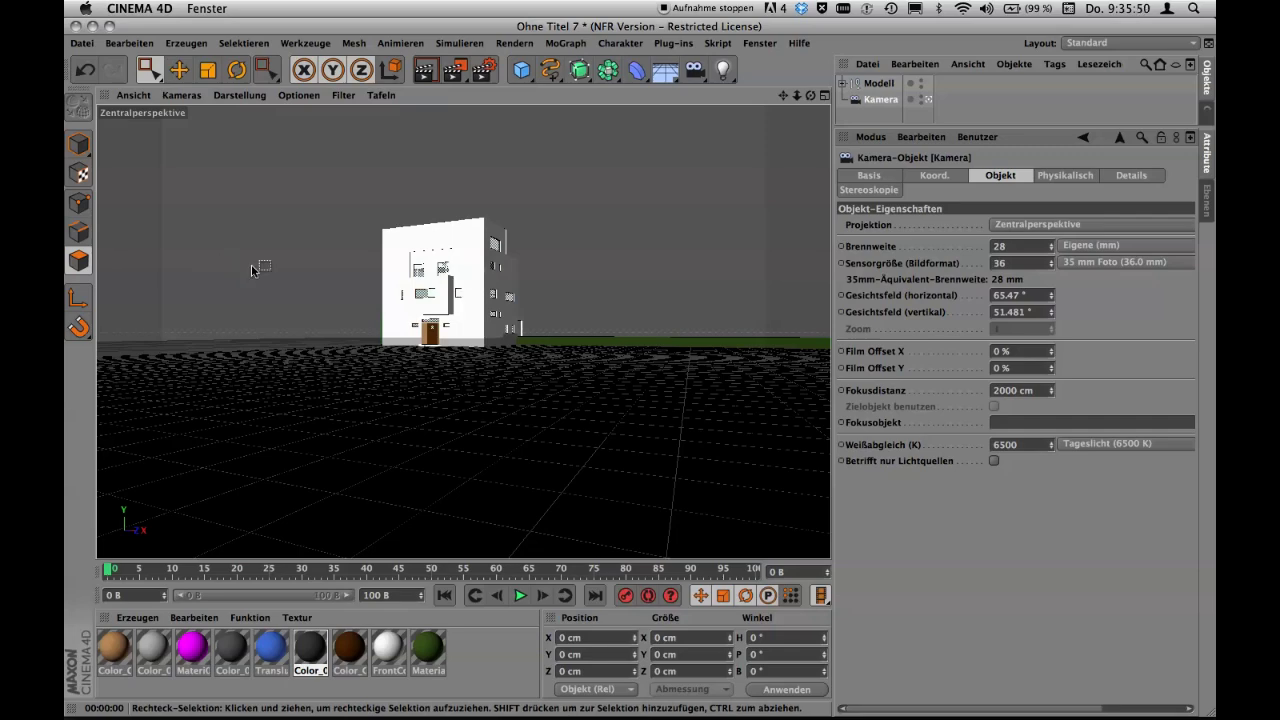
# Zoom the camera closer to the building and set its P.Y height to 160 cm.
pyautogui.scroll(1, 376, 266)
pyautogui.scroll(2, 376, 266)
pyautogui.scroll(2, 390, 264)
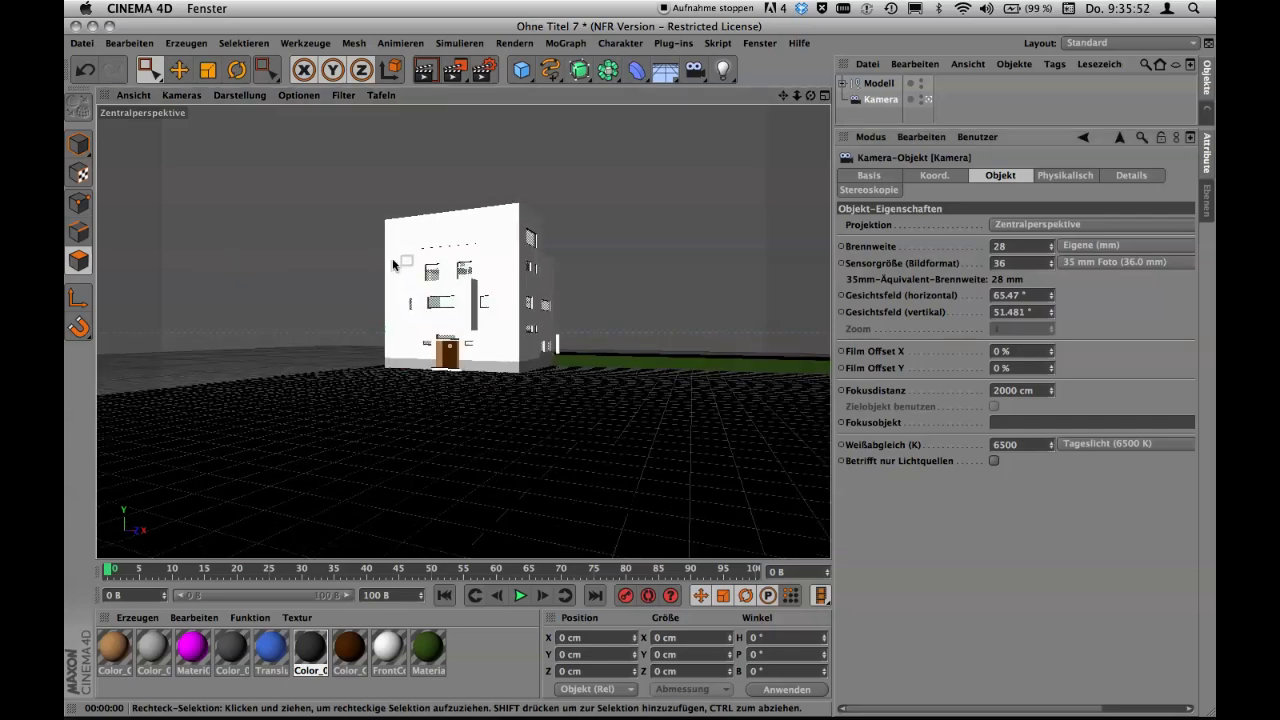
pyautogui.scroll(2, 516, 287)
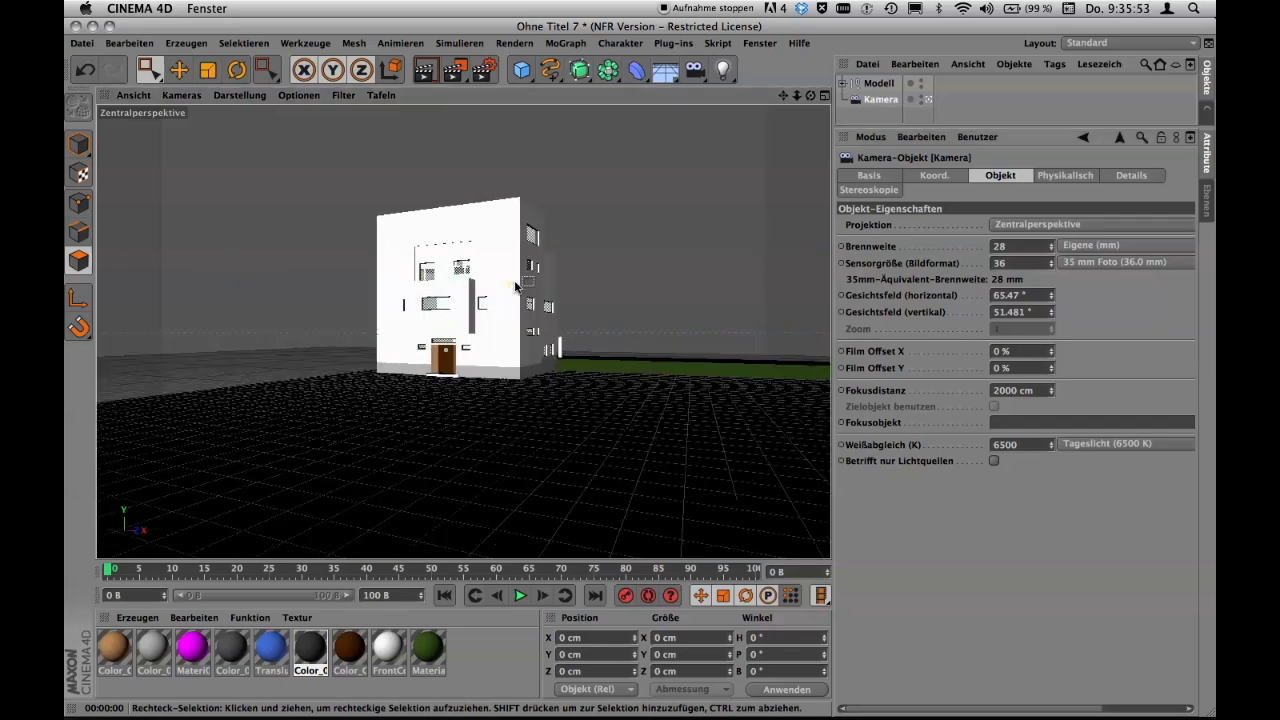
pyautogui.scroll(2, 516, 287)
pyautogui.scroll(2, 531, 285)
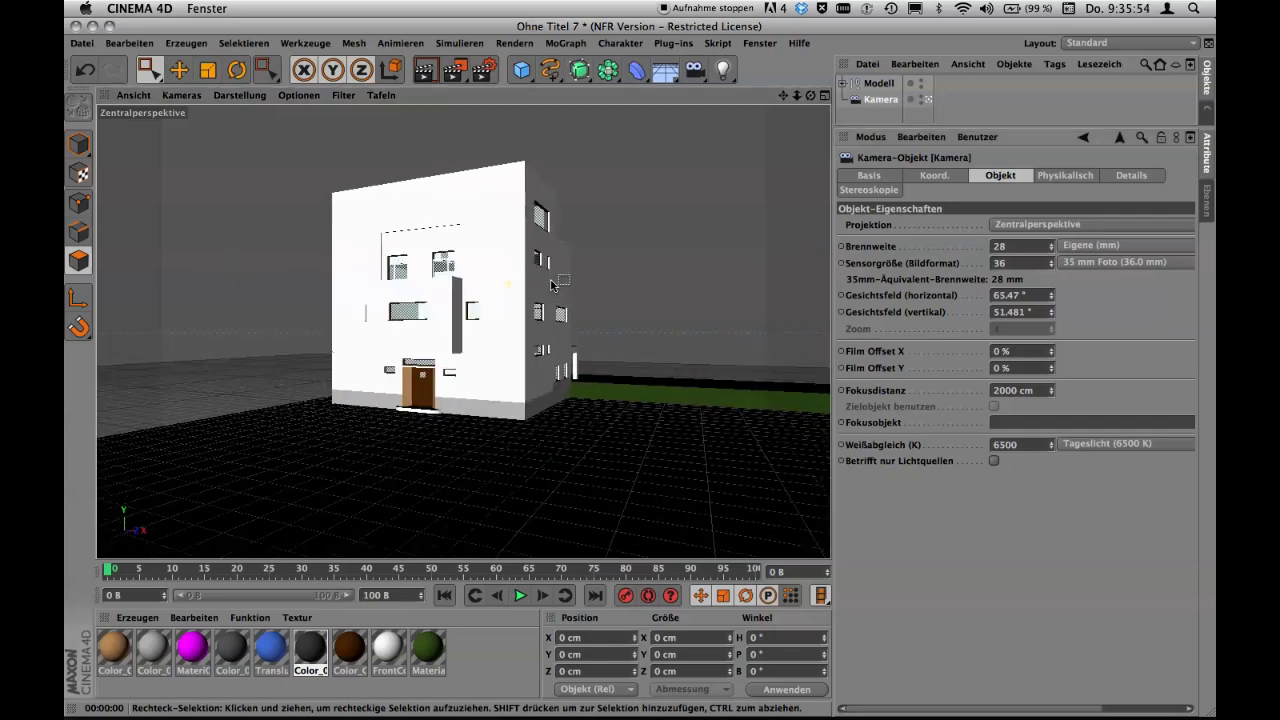
pyautogui.scroll(2, 547, 283)
pyautogui.scroll(2, 562, 280)
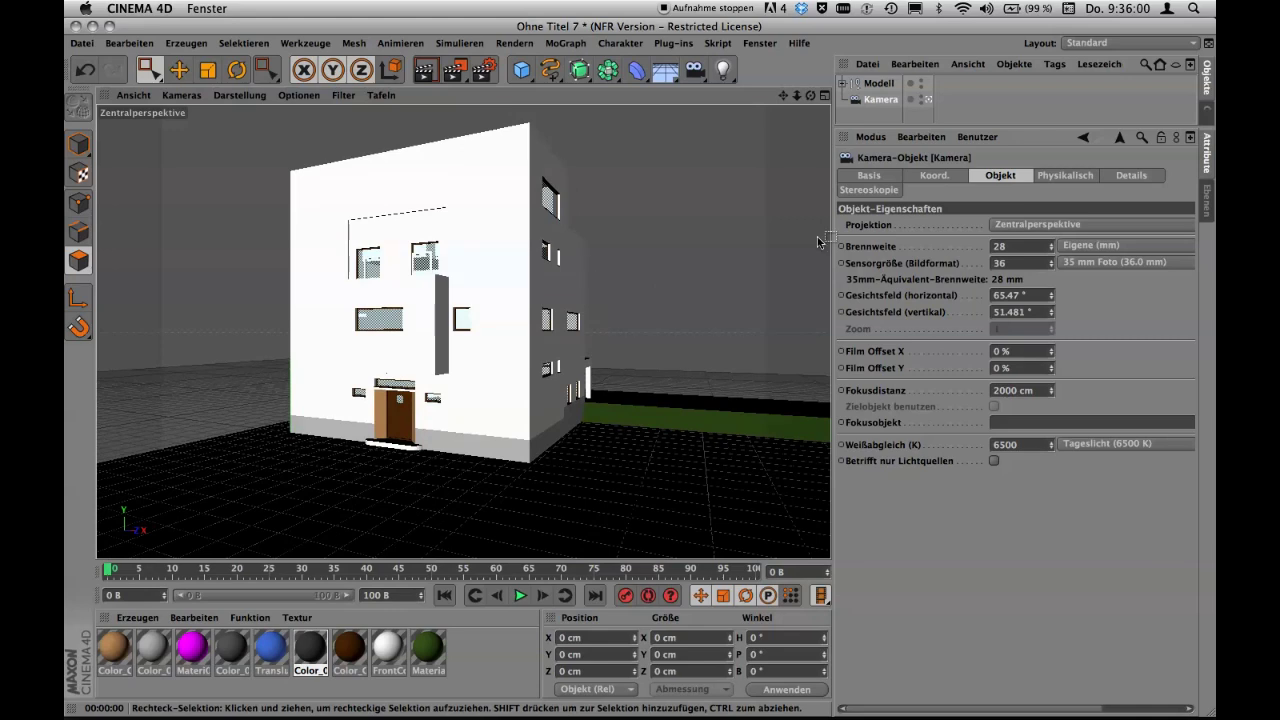
pyautogui.click(946, 179)
pyautogui.click(913, 243)
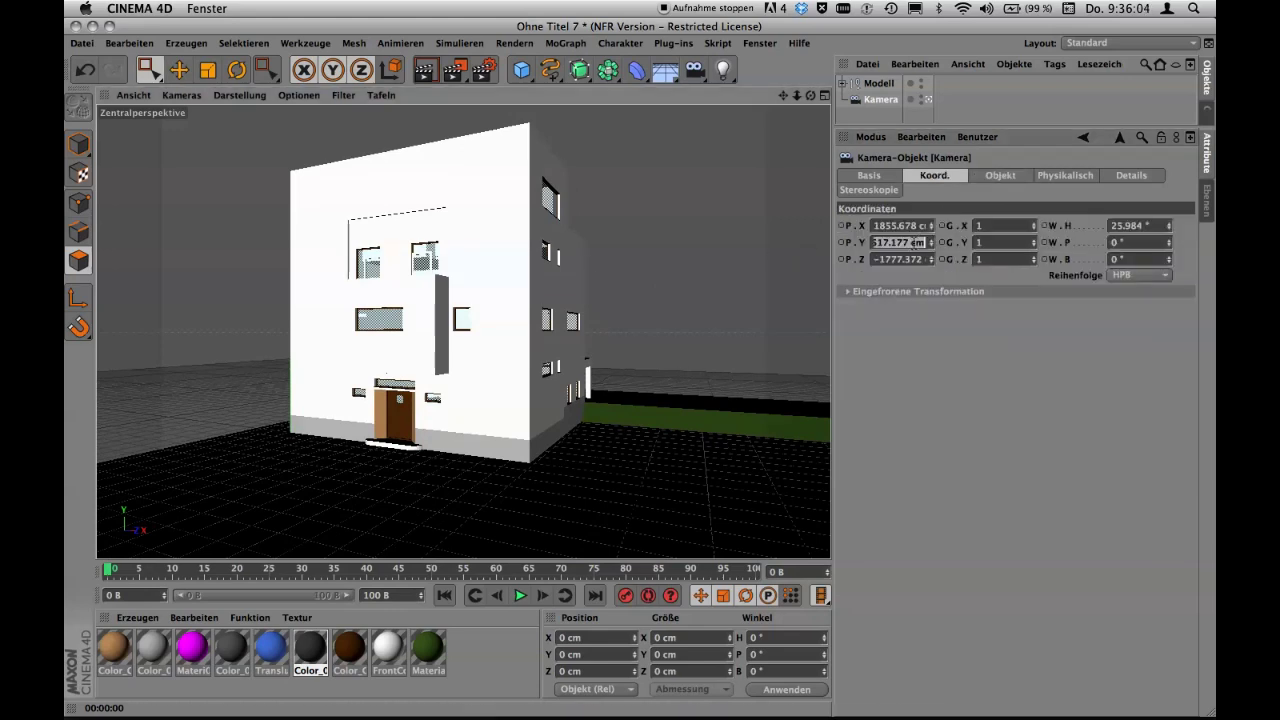
pyautogui.write('160')
pyautogui.press('Return')
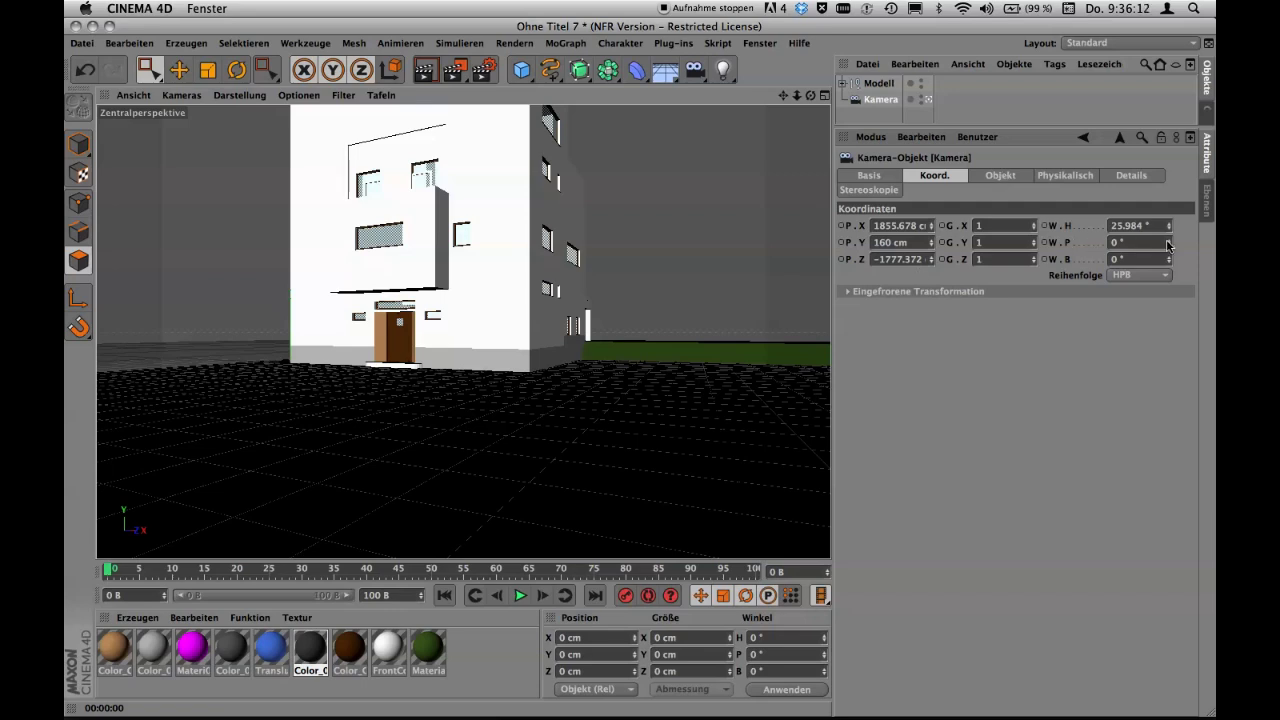
# Return the camera pitch W.P to 0° after a brief tilt.
pyautogui.moveTo(1167, 246); pyautogui.dragTo(1172, 235)
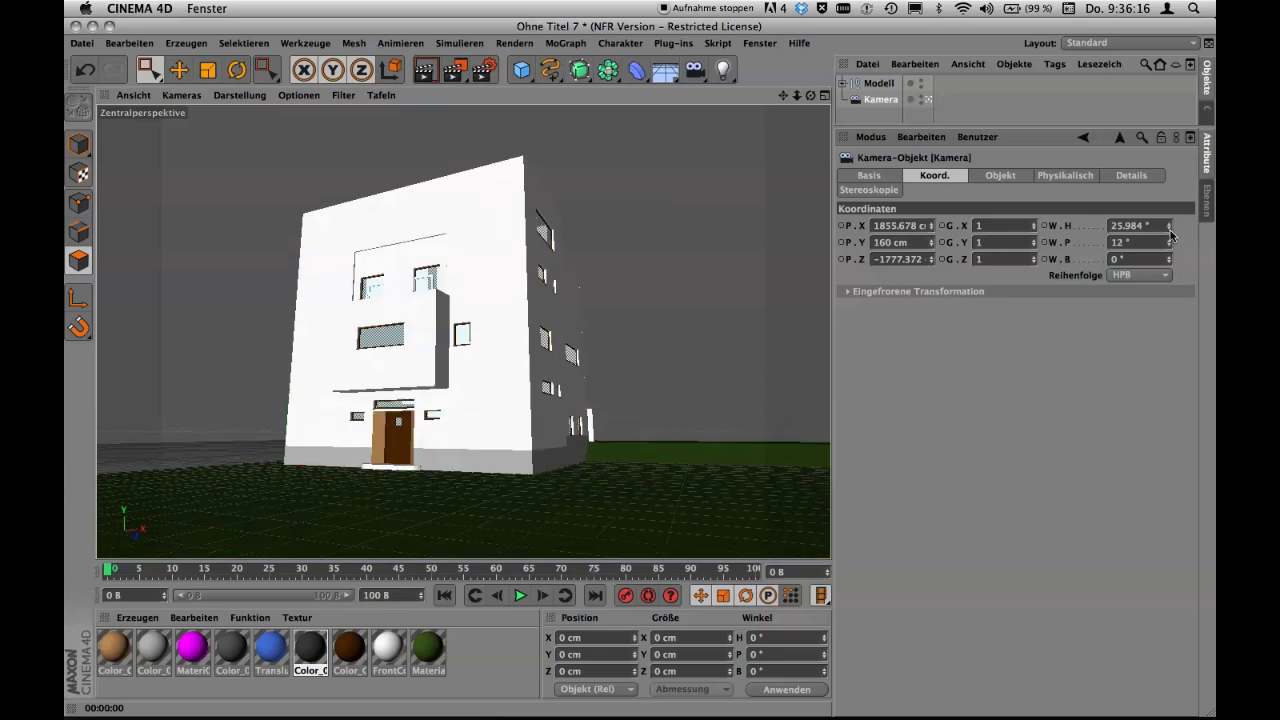
pyautogui.click(1147, 241)
pyautogui.write('0')
pyautogui.press('Return')
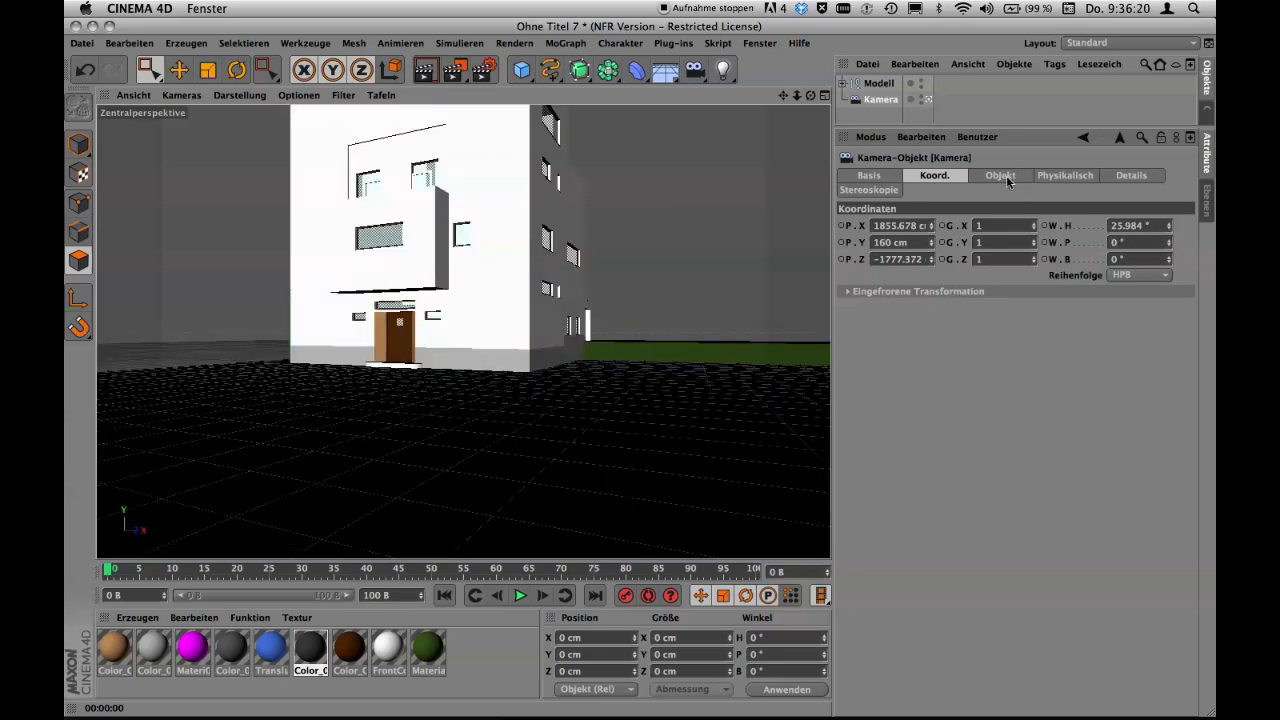
# Set Film Offset Y to -31%, Film Offset X to -1% and the sensor size to 33.6 mm.
pyautogui.click(1000, 176)
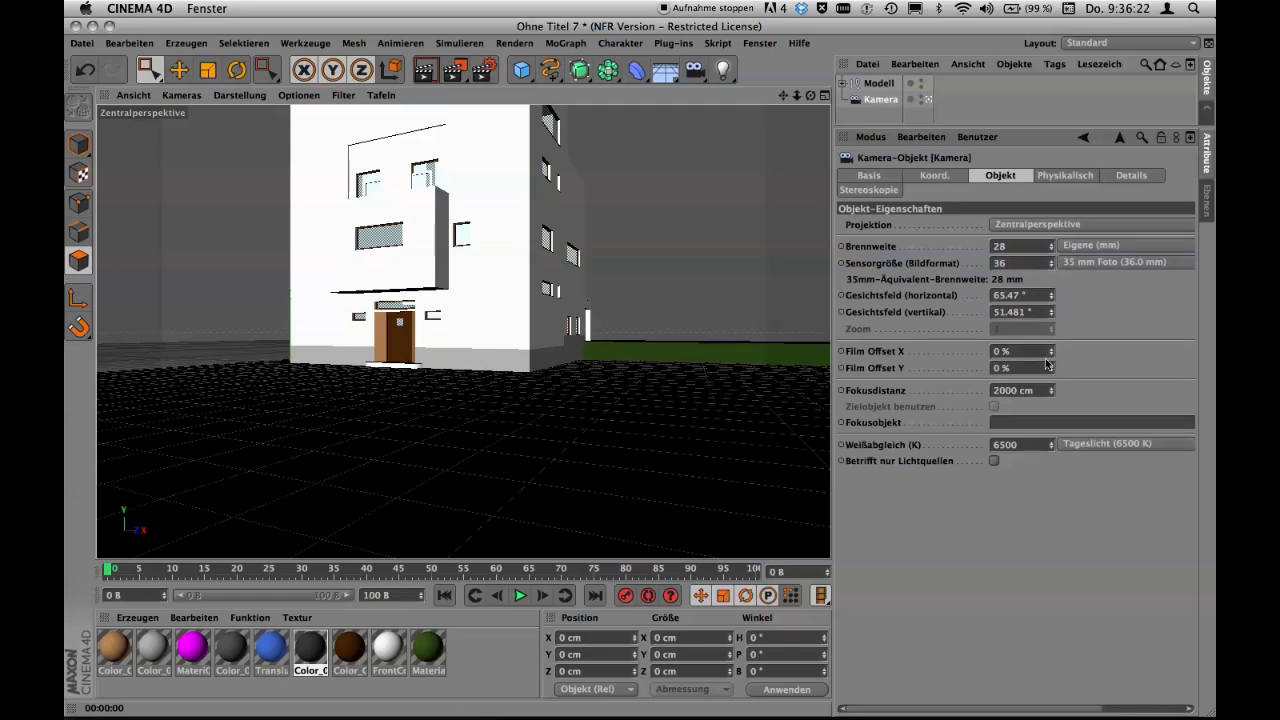
pyautogui.moveTo(1051, 370)
pyautogui.mouseDown()
pyautogui.moveTo(1056, 393)
pyautogui.moveTo(1074, 367)
pyautogui.moveTo(1084, 395)
pyautogui.moveTo(1091, 383)
pyautogui.moveTo(1104, 393)
pyautogui.mouseUp()
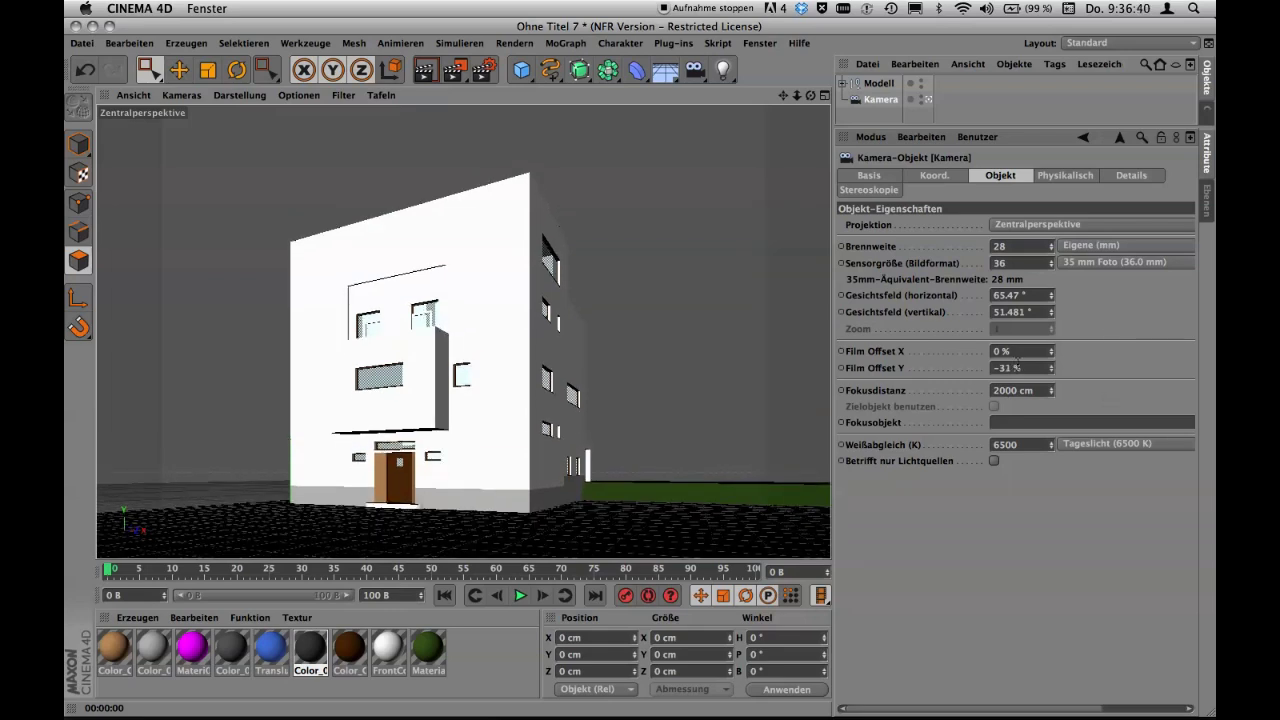
pyautogui.moveTo(1051, 352); pyautogui.dragTo(1055, 352)
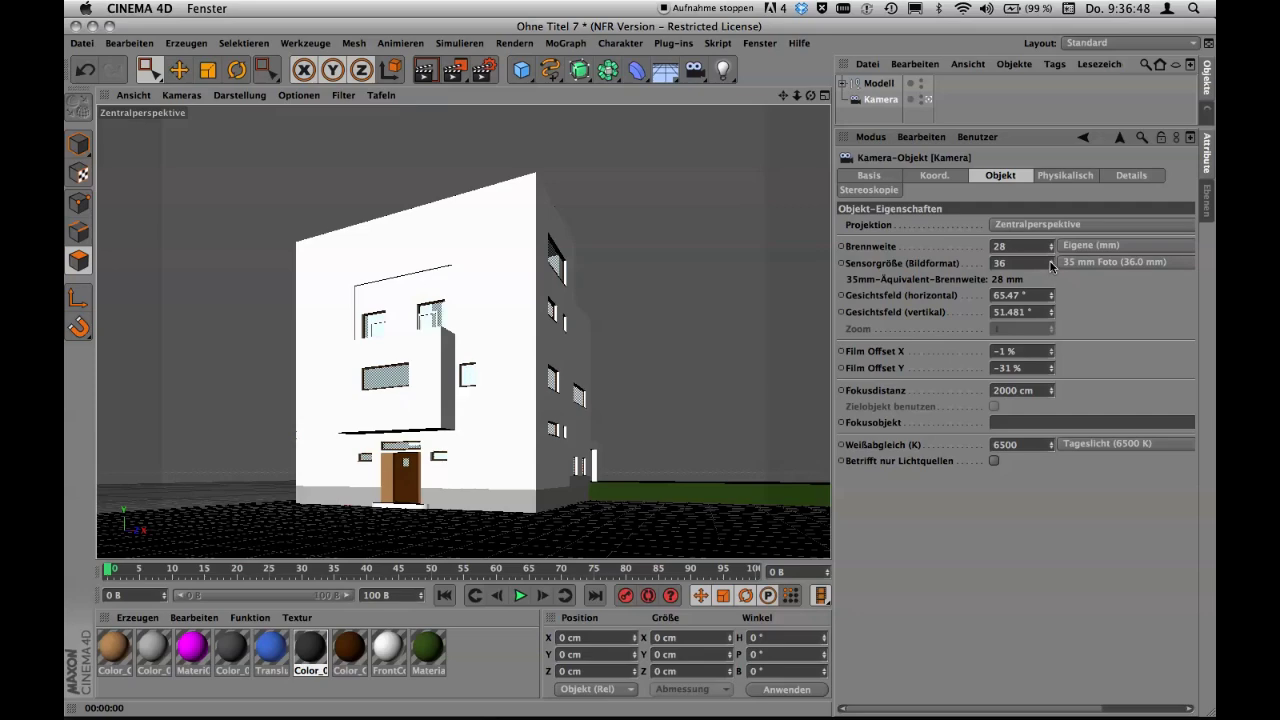
pyautogui.moveTo(1051, 265)
pyautogui.mouseDown()
pyautogui.moveTo(1061, 334)
pyautogui.moveTo(1068, 262)
pyautogui.moveTo(1065, 346)
pyautogui.moveTo(1075, 280)
pyautogui.mouseUp()
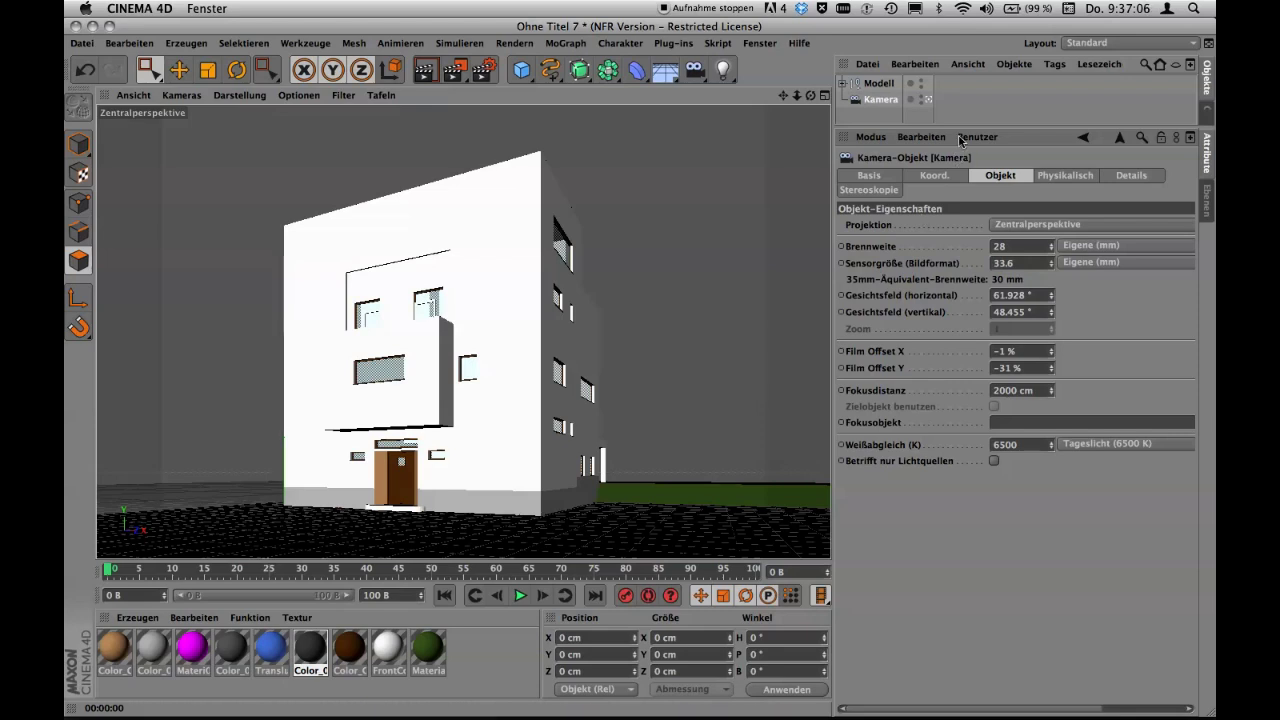
# Duplicate Kamera into Kamera.1 and rename the copy Kamera.Zoom.
pyautogui.moveTo(962, 133); pyautogui.dragTo(968, 145)
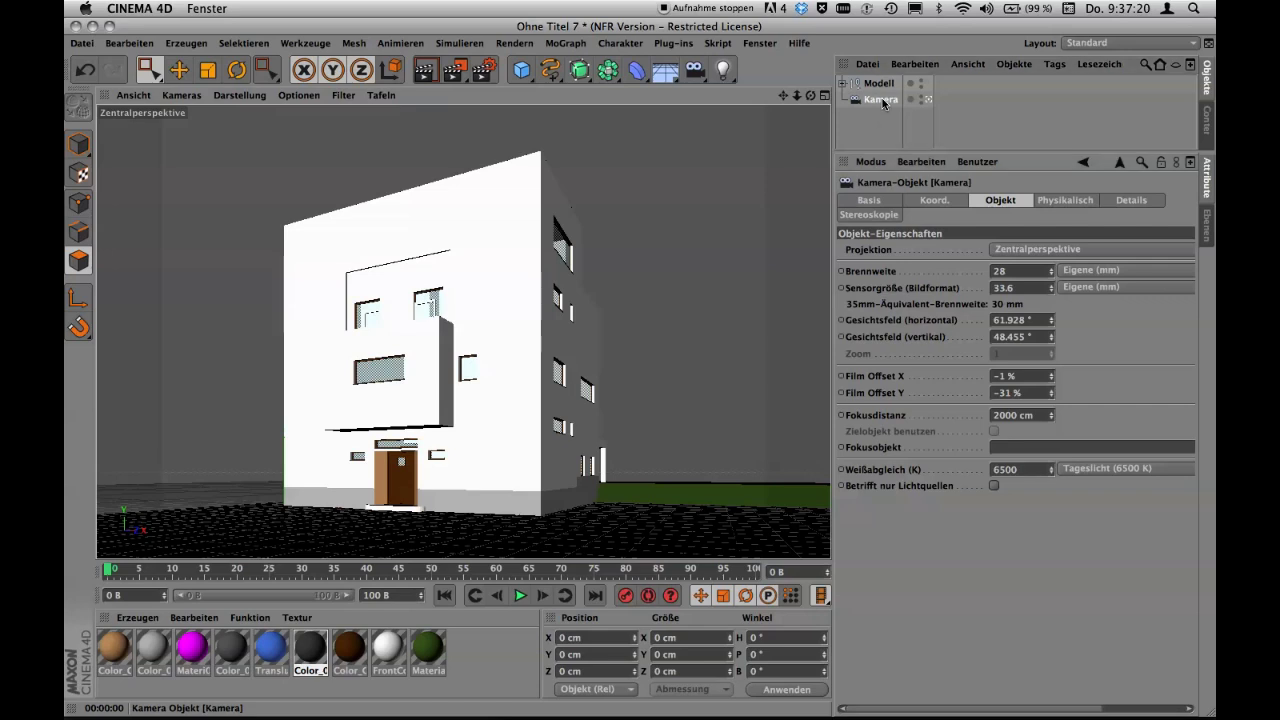
pyautogui.keyDown('ctrl'); pyautogui.moveTo(882, 100); pyautogui.dragTo(890, 118); pyautogui.keyUp('ctrl')
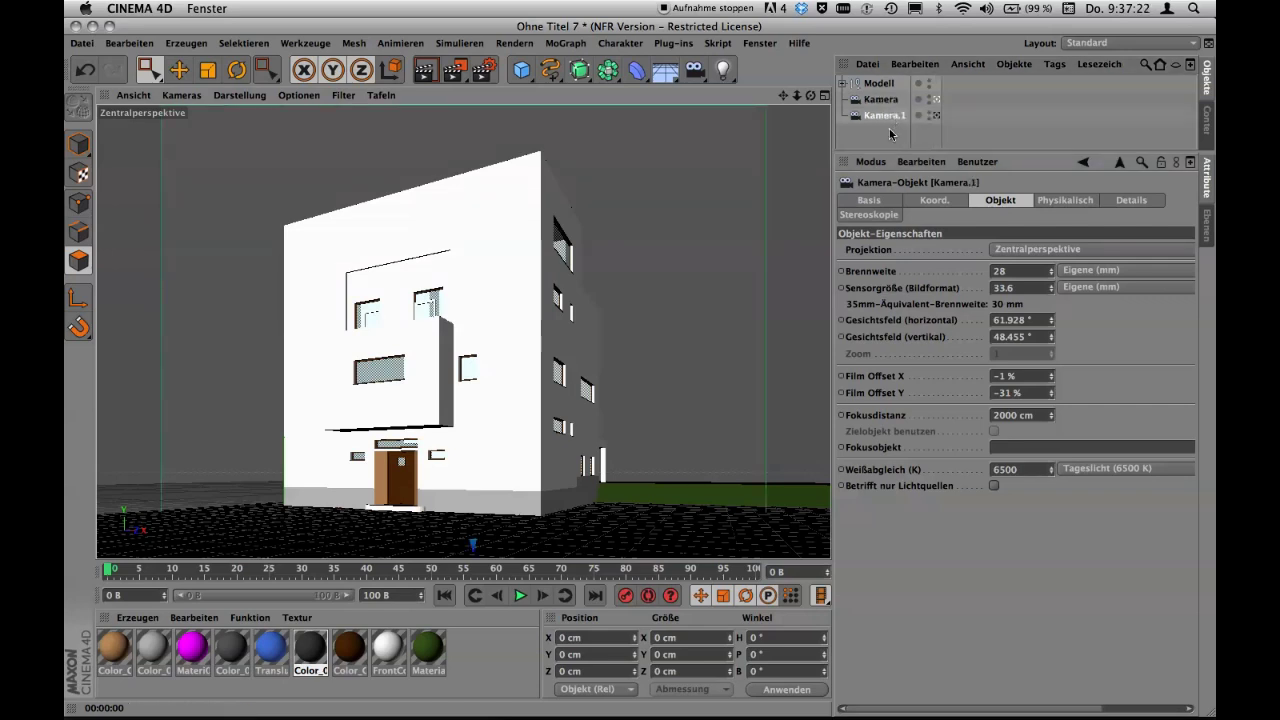
pyautogui.click(890, 133)
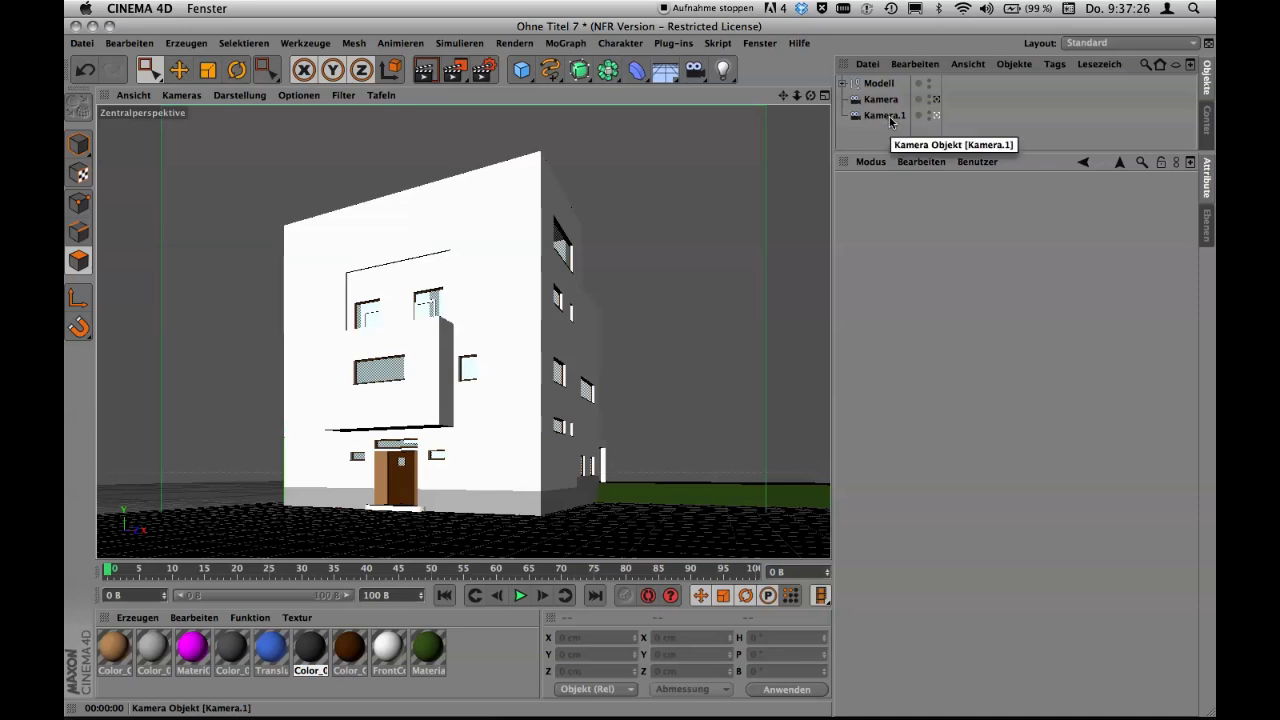
pyautogui.doubleClick(890, 117)
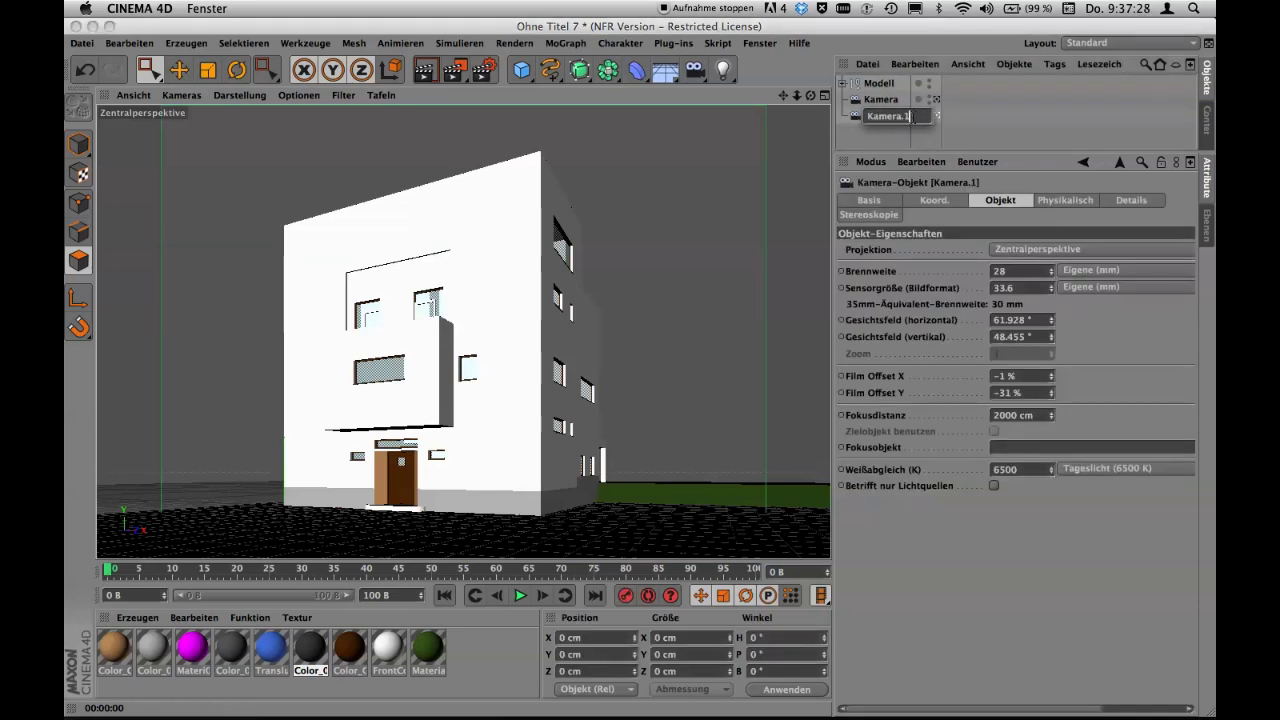
pyautogui.press('BackSpace')
pyautogui.write('2')
pyautogui.write('om')
pyautogui.press('Return')
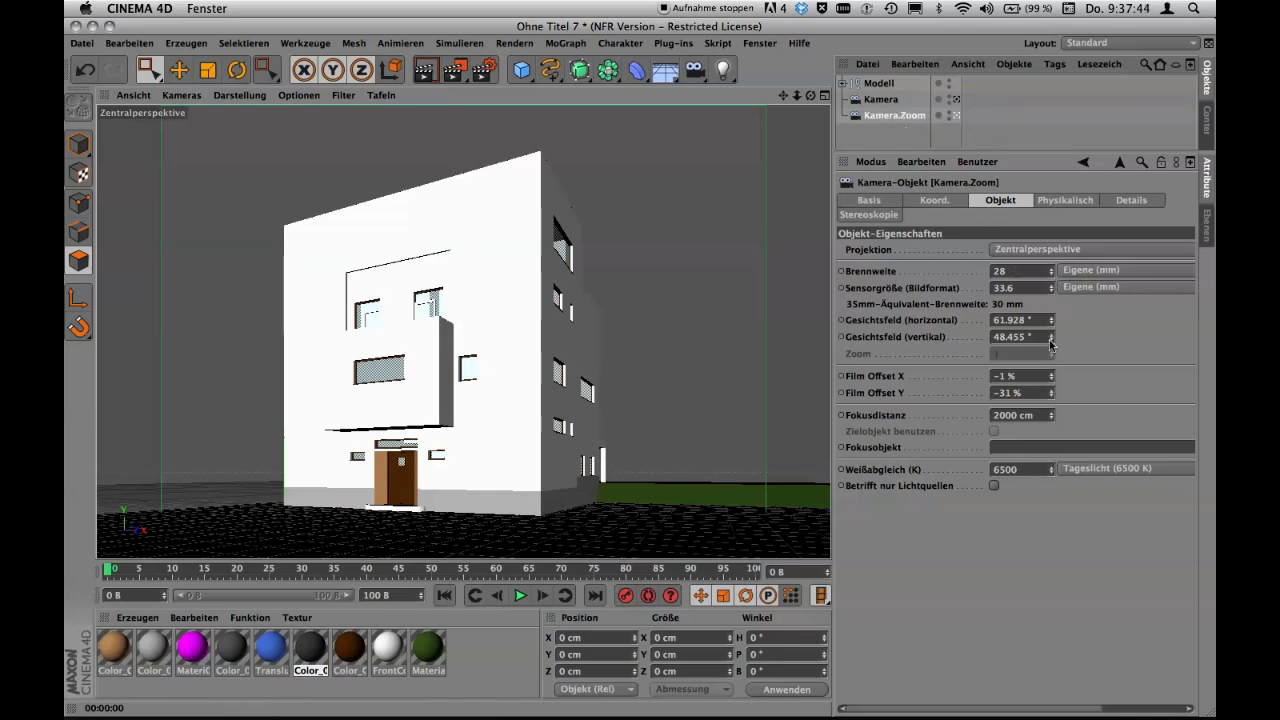
# Give Kamera.Zoom a 13.1 mm sensor size with film offsets of -21% X and -136% Y.
pyautogui.click(935, 200)
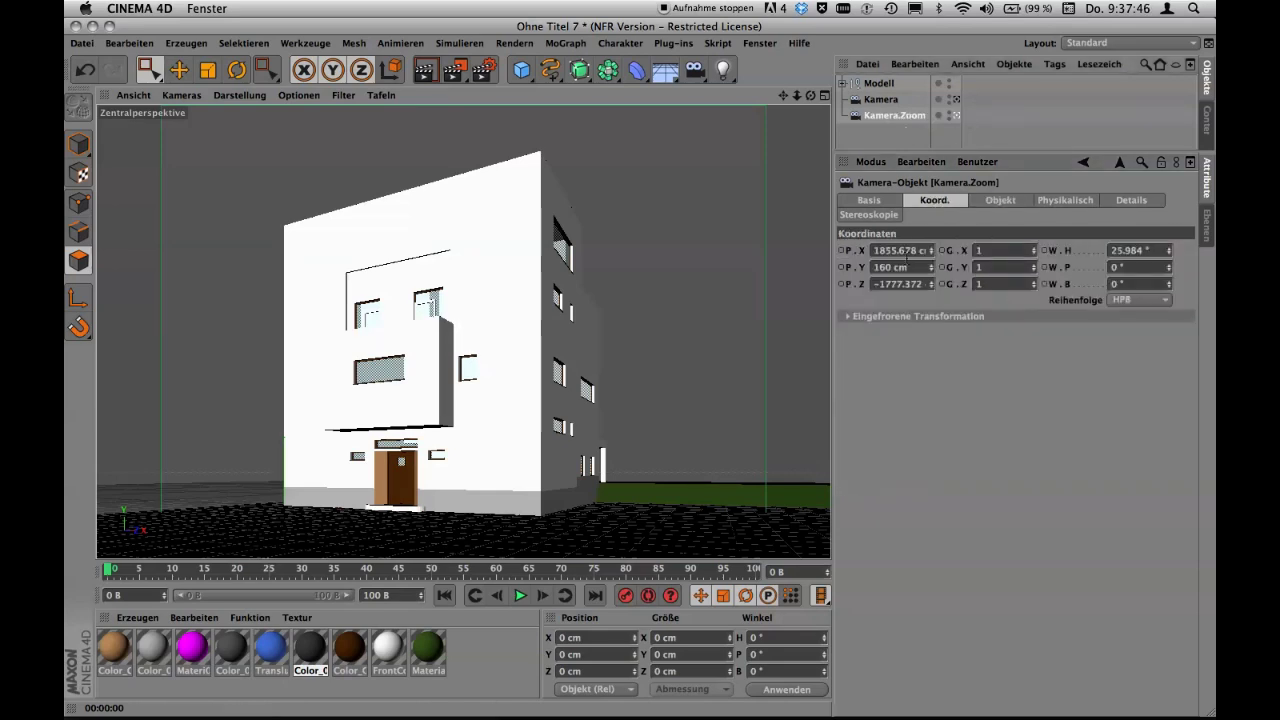
pyautogui.click(1017, 201)
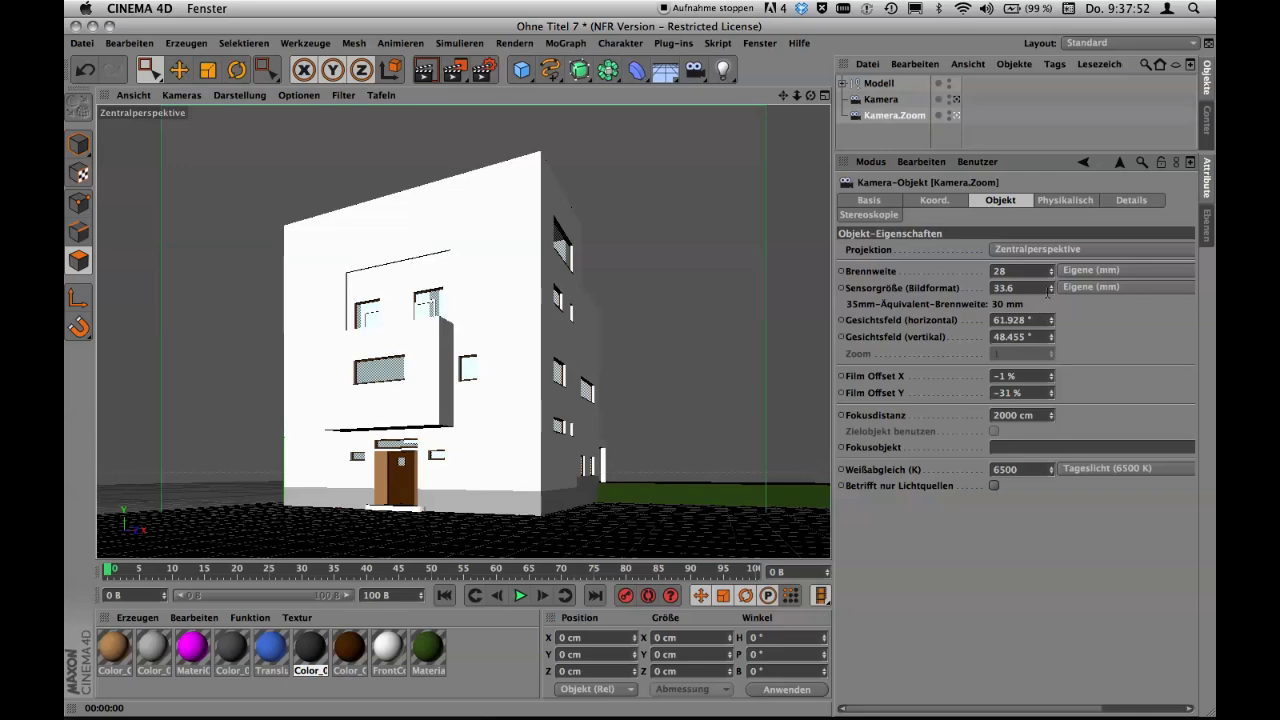
pyautogui.moveTo(1051, 288)
pyautogui.mouseDown()
pyautogui.moveTo(1060, 455)
pyautogui.moveTo(1064, 437)
pyautogui.mouseUp()
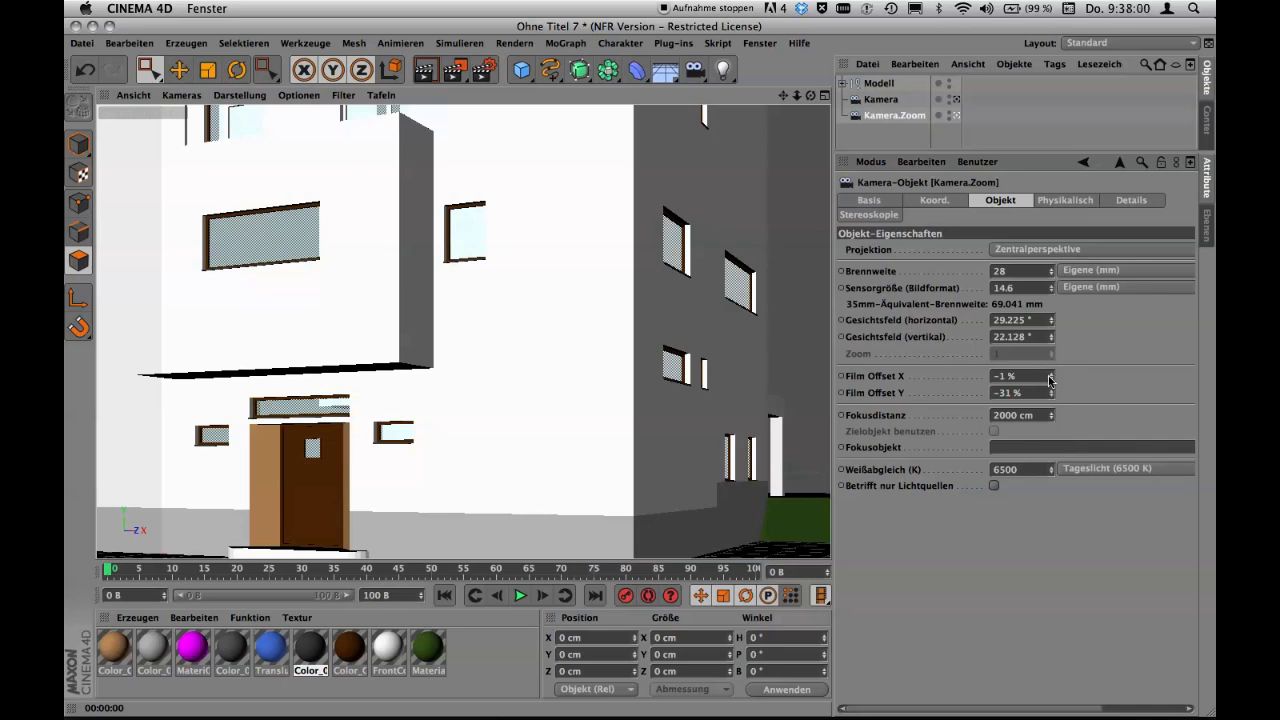
pyautogui.moveTo(1051, 379); pyautogui.dragTo(1043, 466)
pyautogui.moveTo(1051, 287); pyautogui.dragTo(1051, 305)
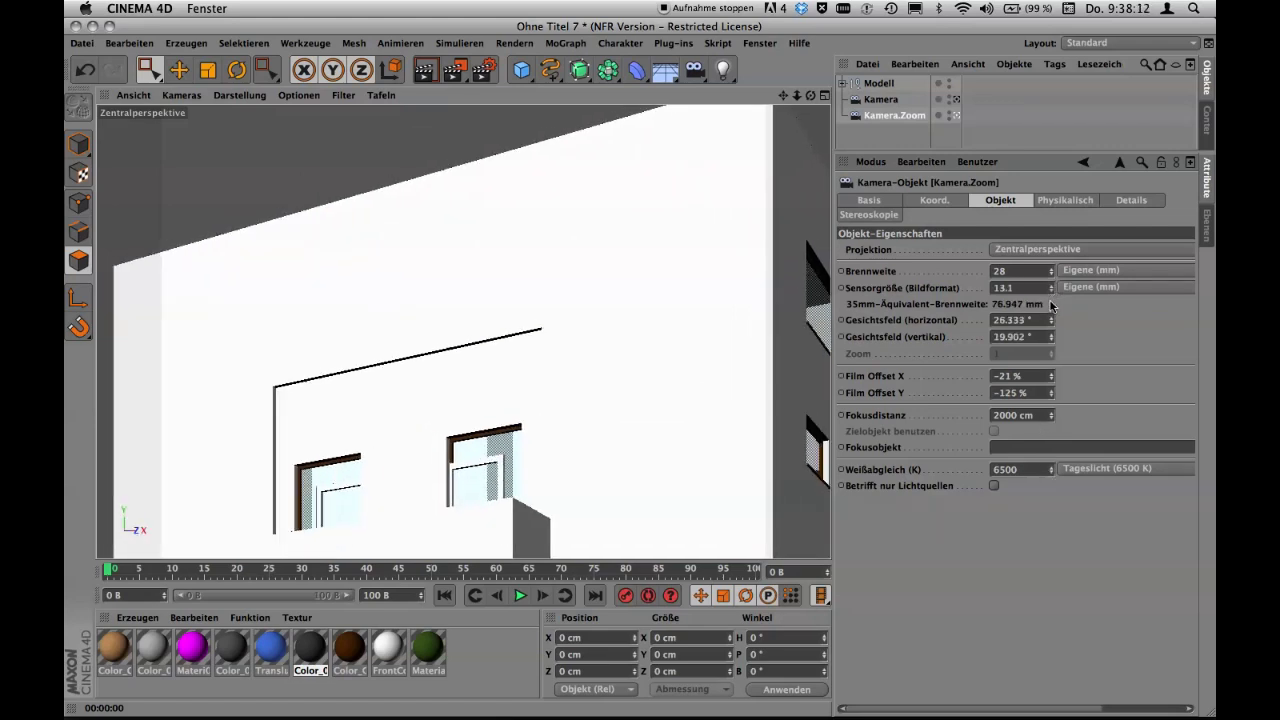
pyautogui.moveTo(1049, 397); pyautogui.dragTo(1052, 409)
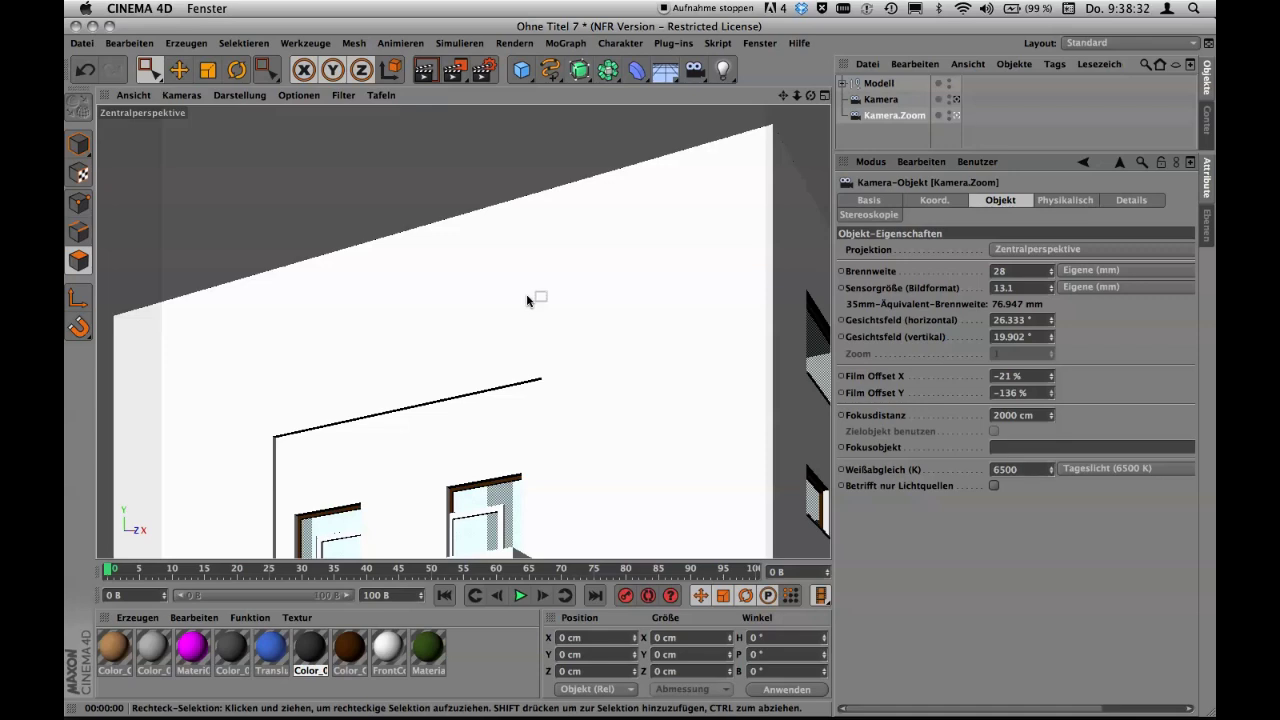
# Switch the viewport repeatedly between Kamera and Kamera.Zoom to compare the full-building and upper-wall framings.
pyautogui.click(956, 100)
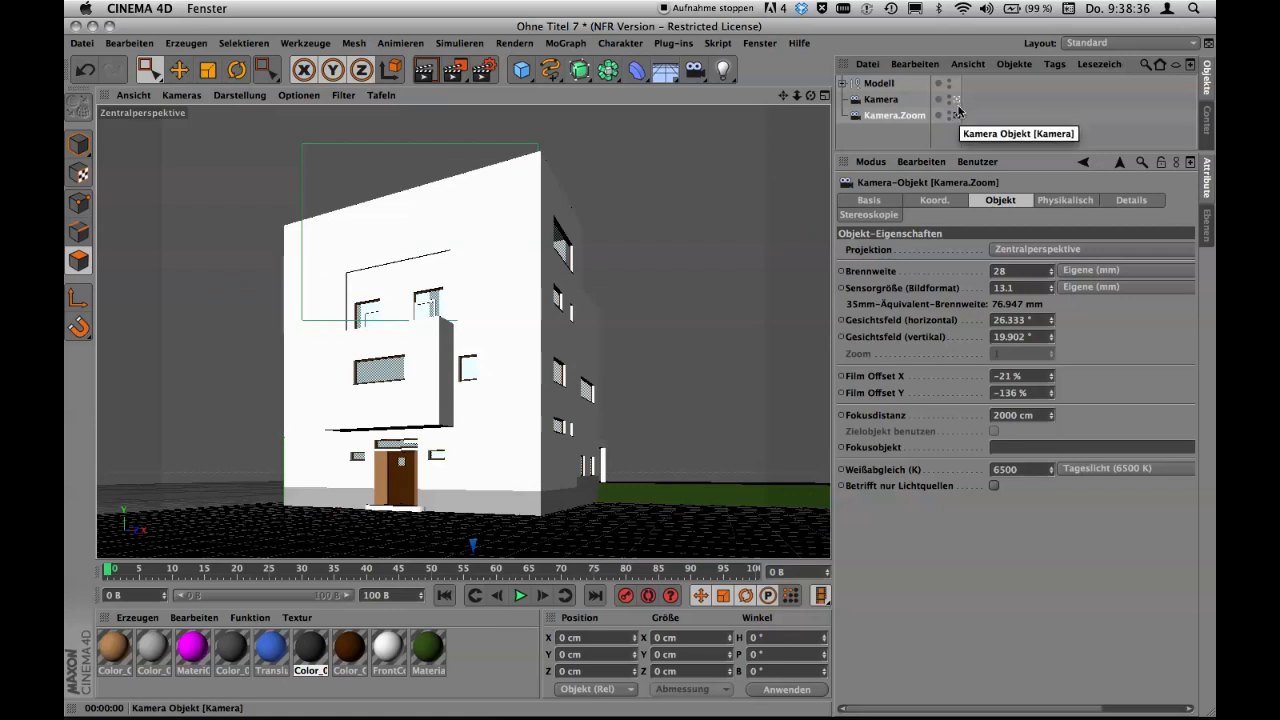
pyautogui.click(956, 115)
pyautogui.click(956, 99)
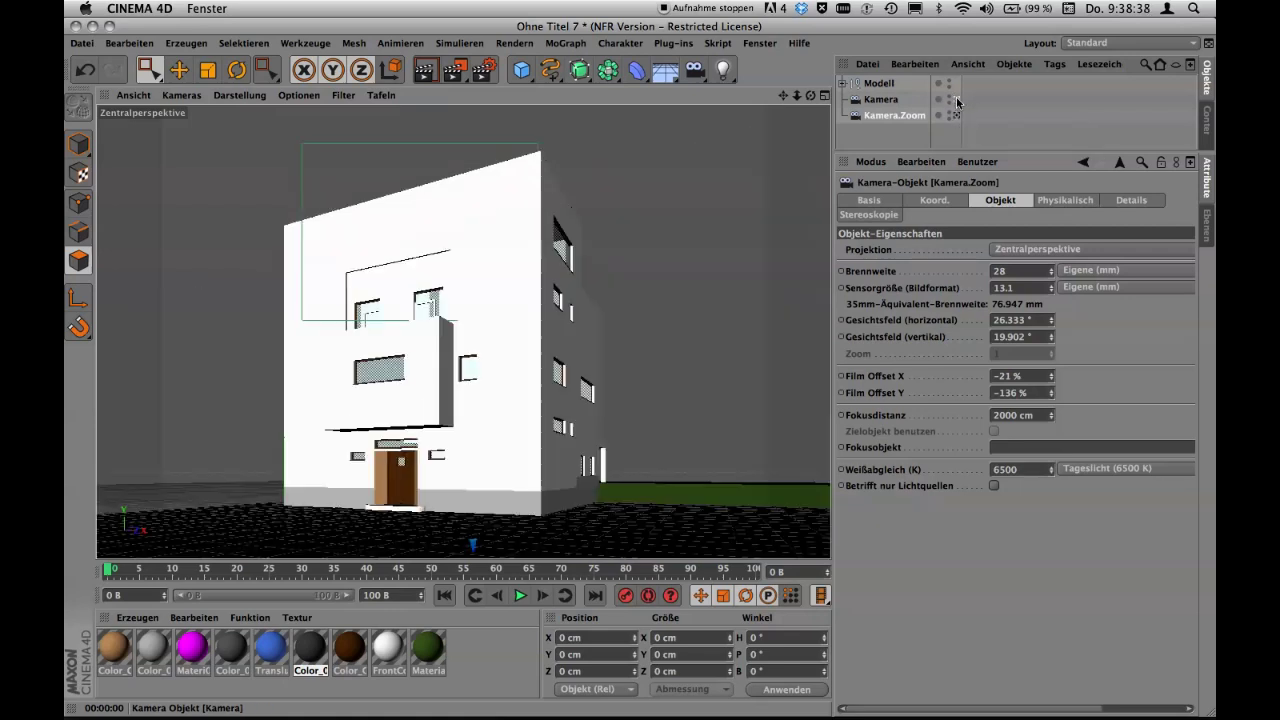
pyautogui.click(956, 115)
pyautogui.click(956, 99)
pyautogui.click(956, 115)
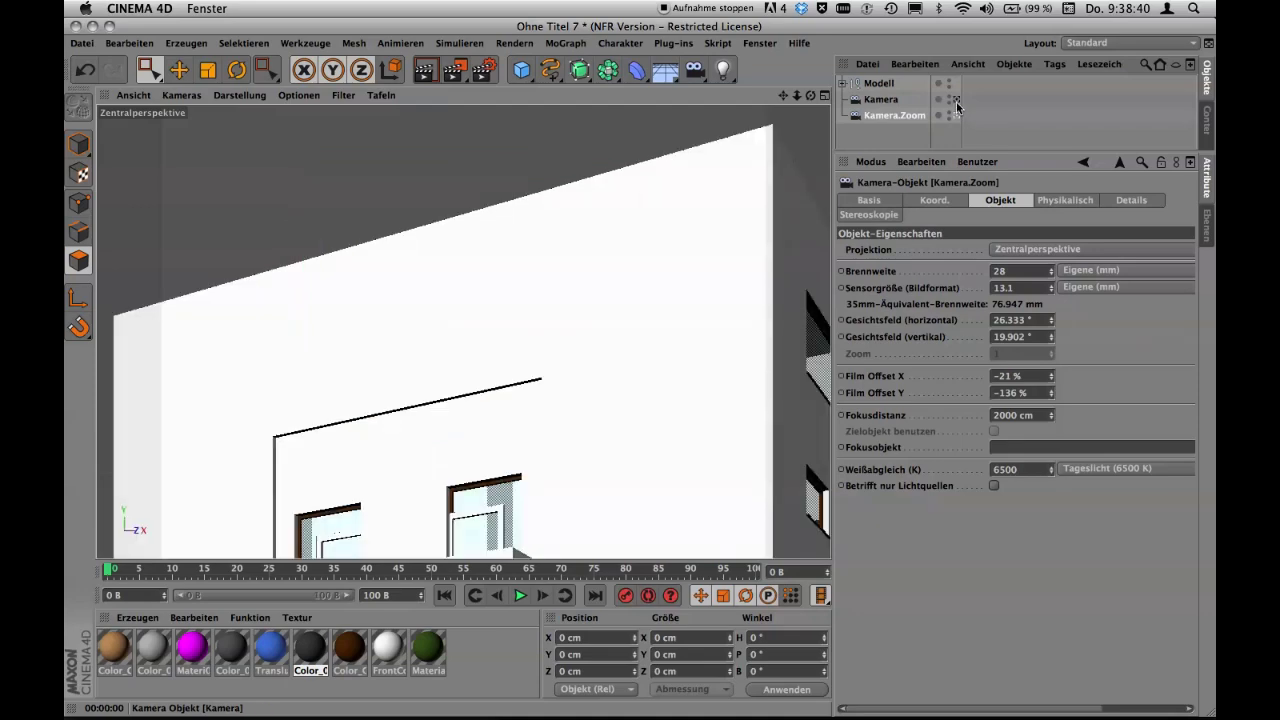
pyautogui.click(956, 99)
pyautogui.click(956, 115)
pyautogui.click(956, 99)
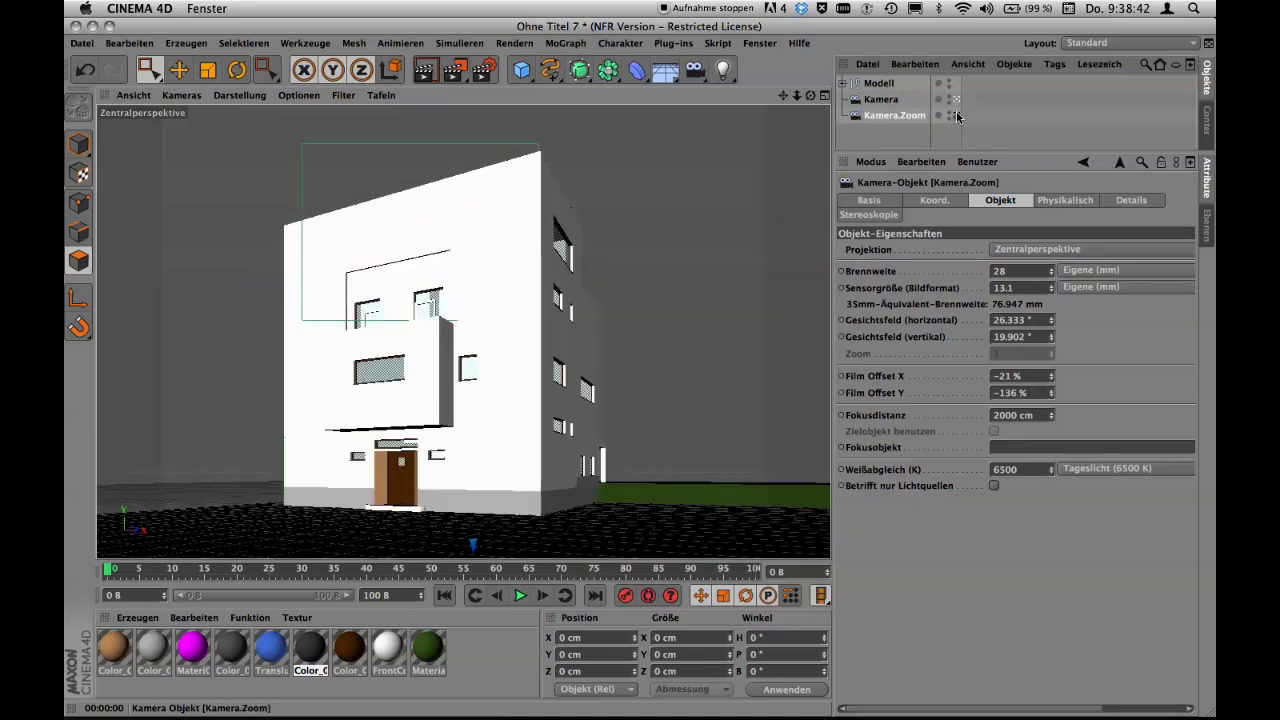
pyautogui.click(956, 115)
pyautogui.click(956, 99)
pyautogui.click(956, 115)
pyautogui.click(956, 99)
pyautogui.click(956, 115)
pyautogui.click(956, 99)
pyautogui.click(956, 115)
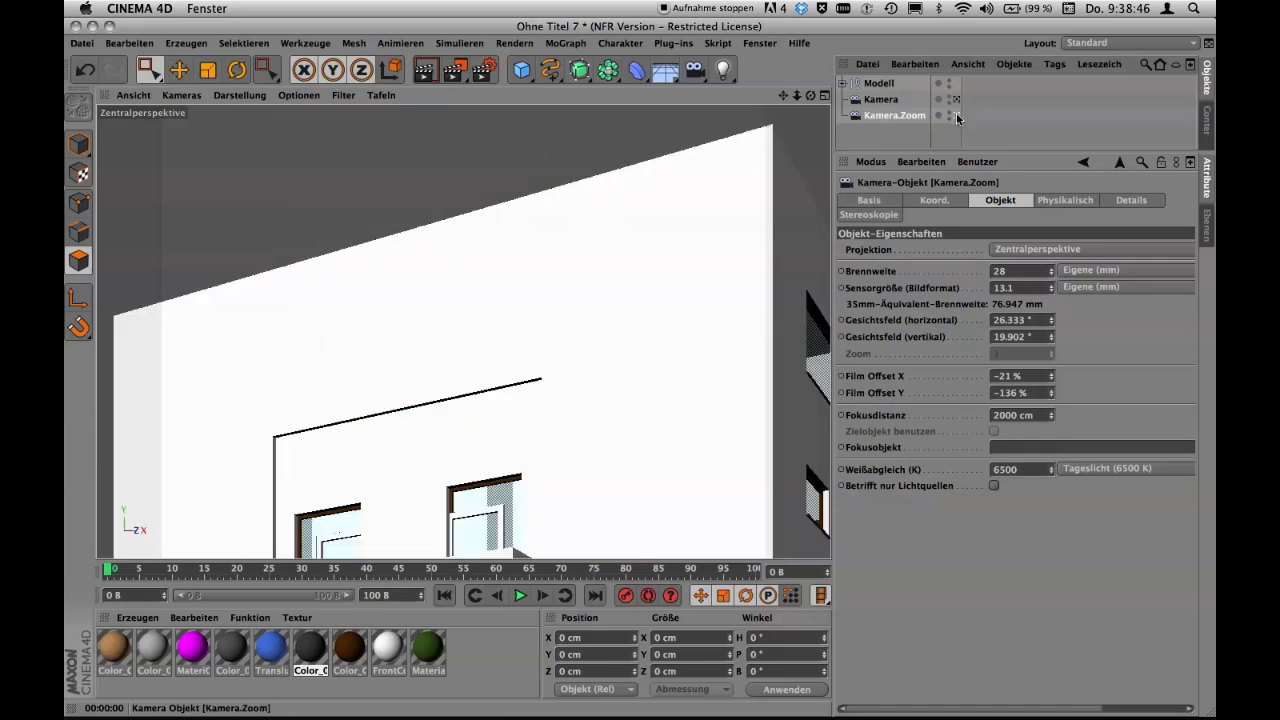
pyautogui.click(956, 99)
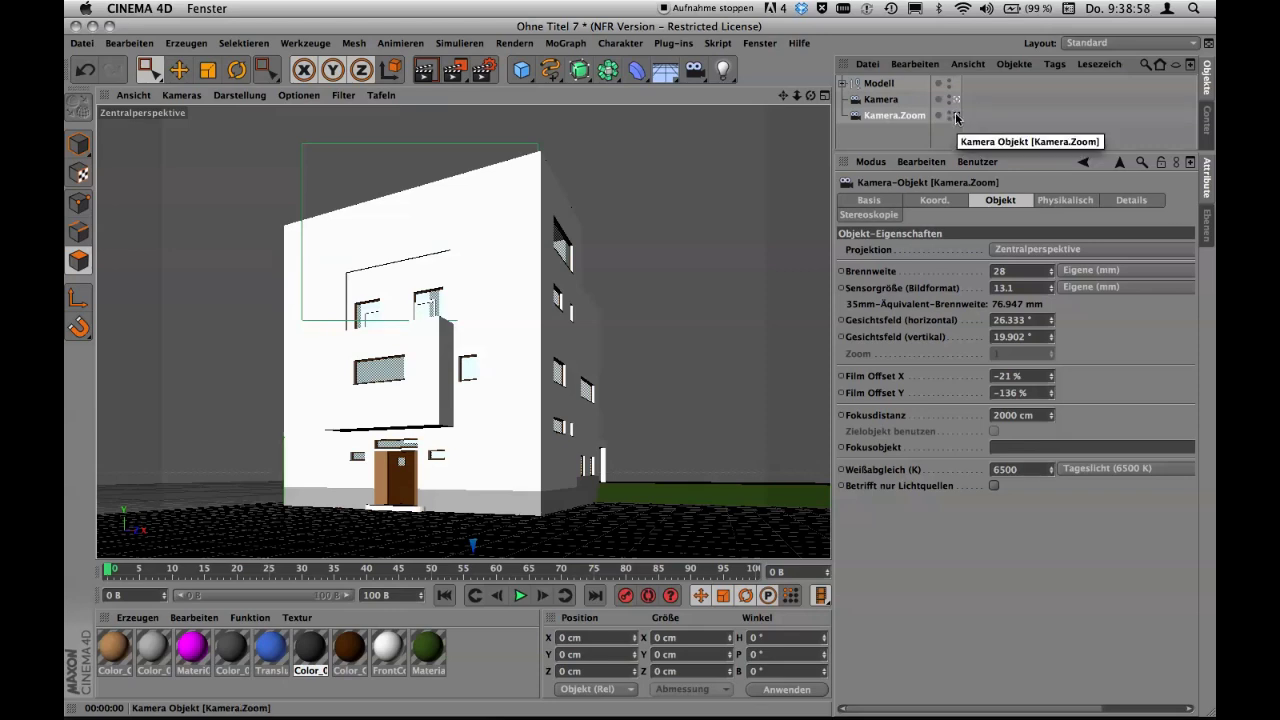
# Check the Kamera.Zoom view once more and toggle the viewport between the two cameras again.
pyautogui.click(955, 115)
pyautogui.click(955, 99)
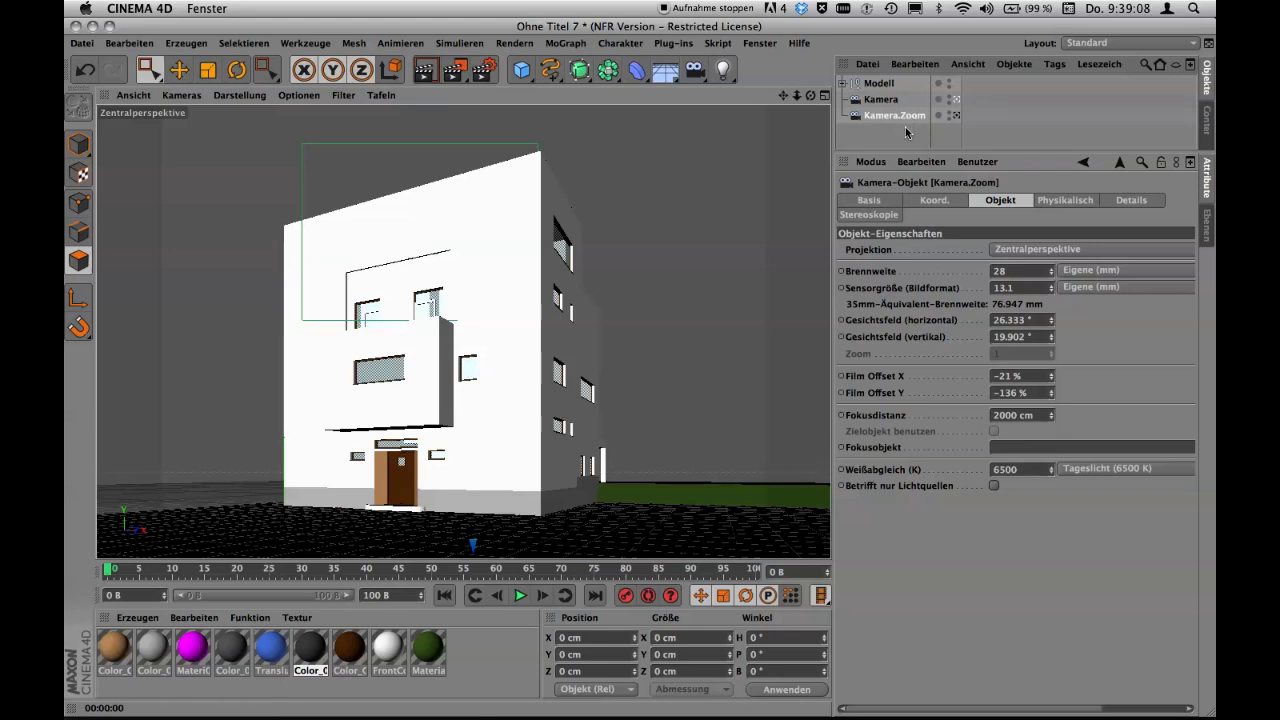
pyautogui.click(956, 100)
pyautogui.click(956, 115)
# Run Funktion > Unbenutzte Materialien löschen in the Material Manager, leaving seven materials.
pyautogui.moveTo(946, 151); pyautogui.dragTo(946, 143)
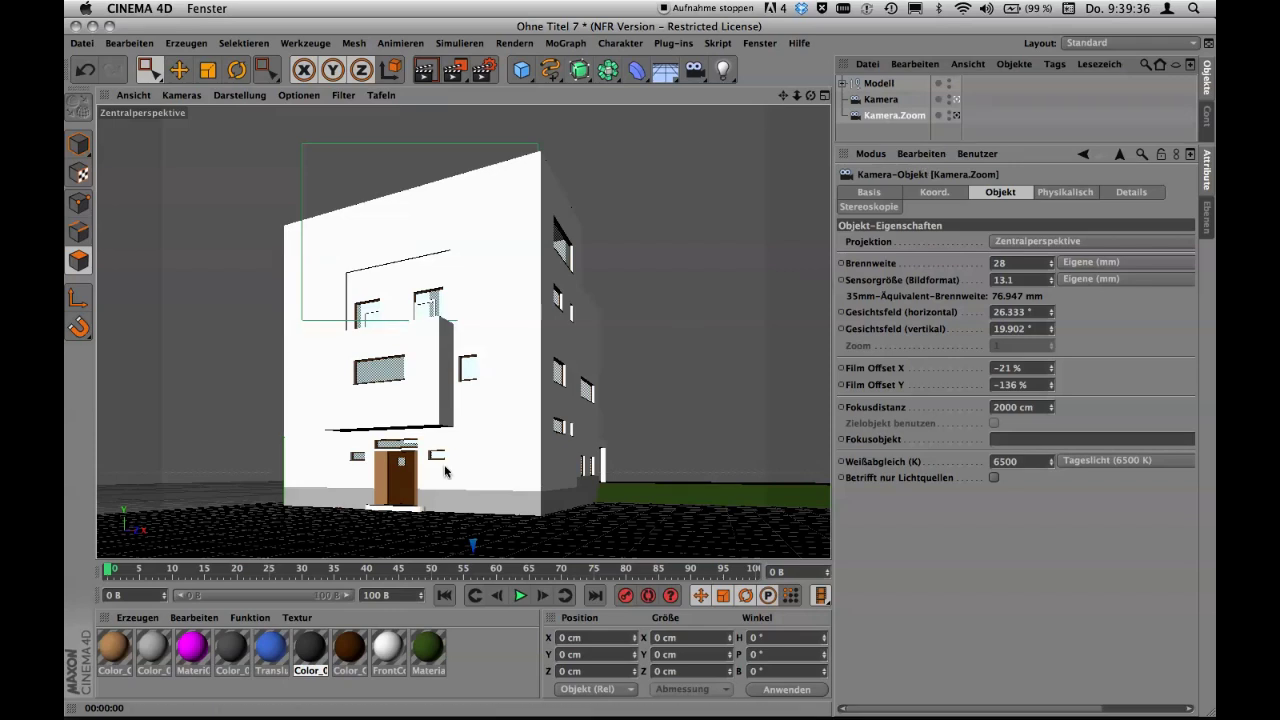
pyautogui.click(251, 619)
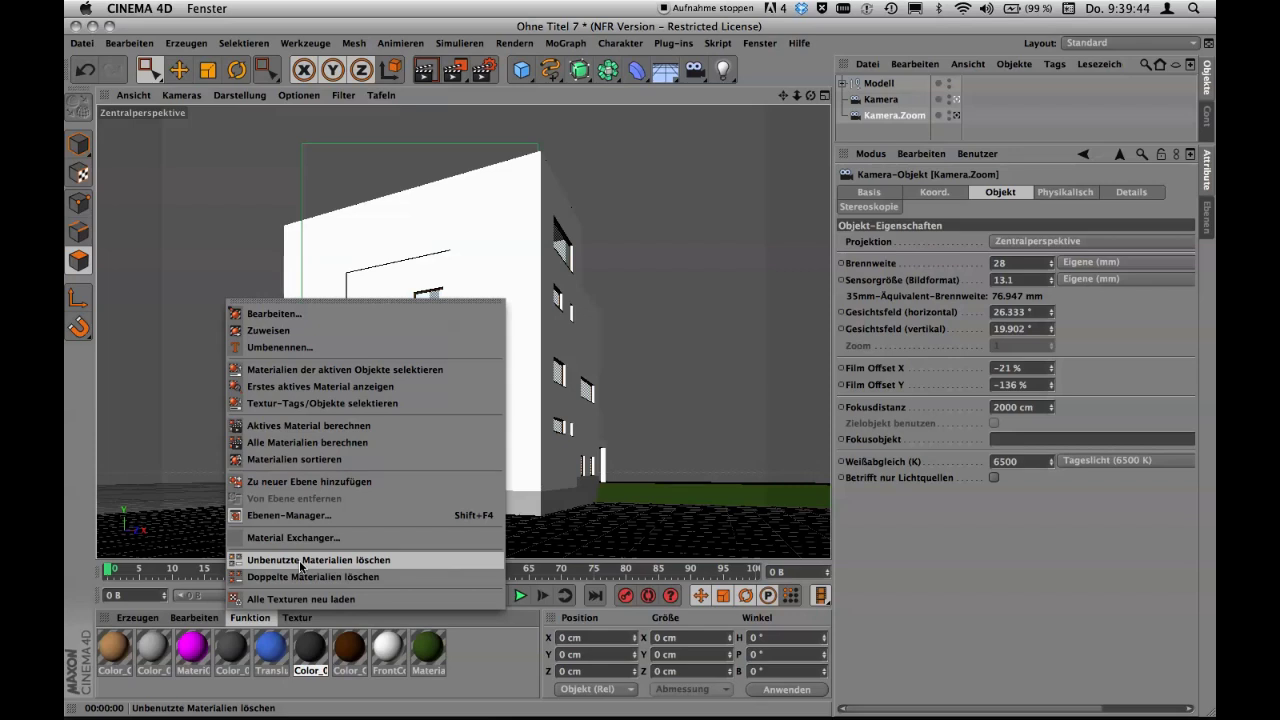
pyautogui.click(301, 560)
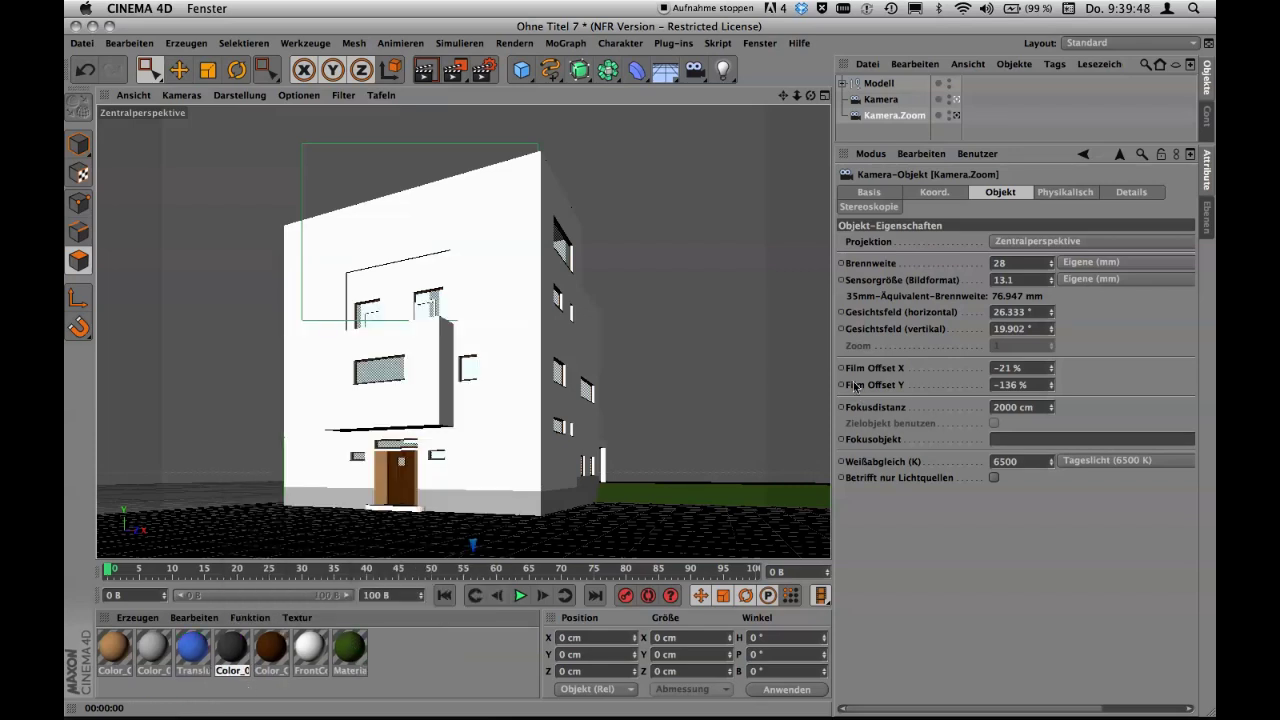
# Enlarge the Object Manager, expand Modell and select Putz Weiss's FrontCol texture tag.
pyautogui.moveTo(977, 145); pyautogui.dragTo(981, 215)
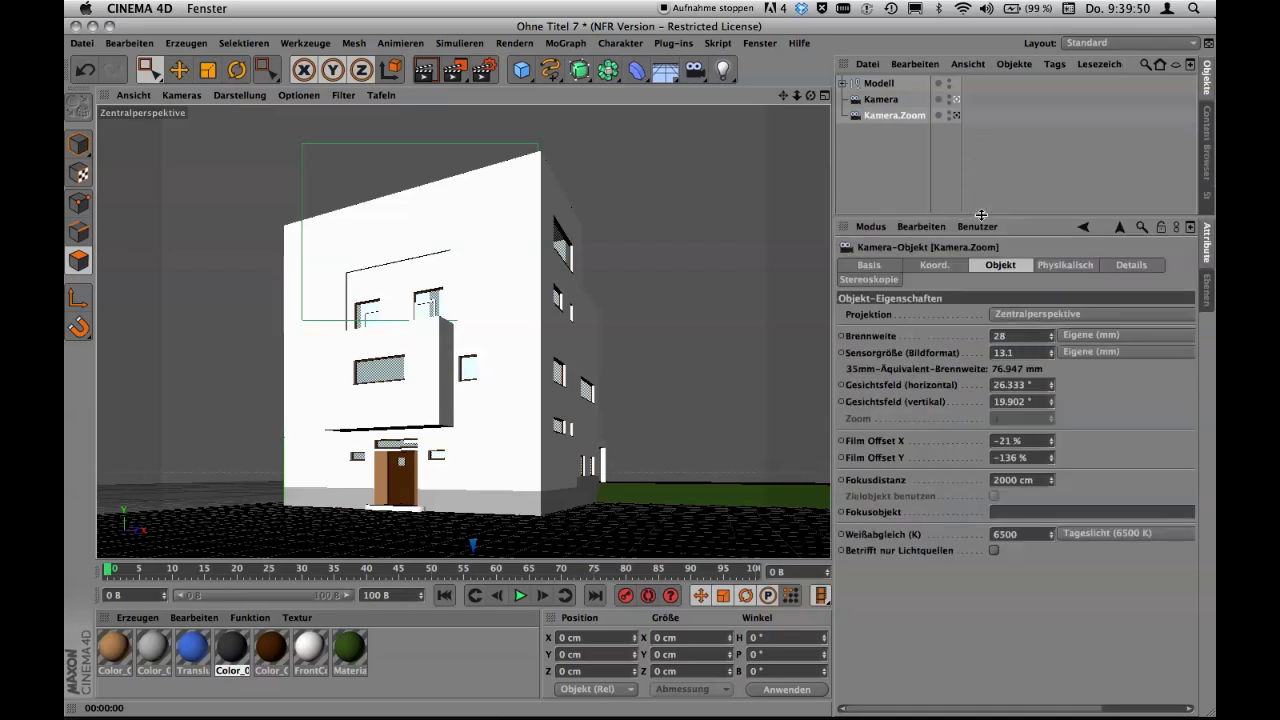
pyautogui.click(843, 84)
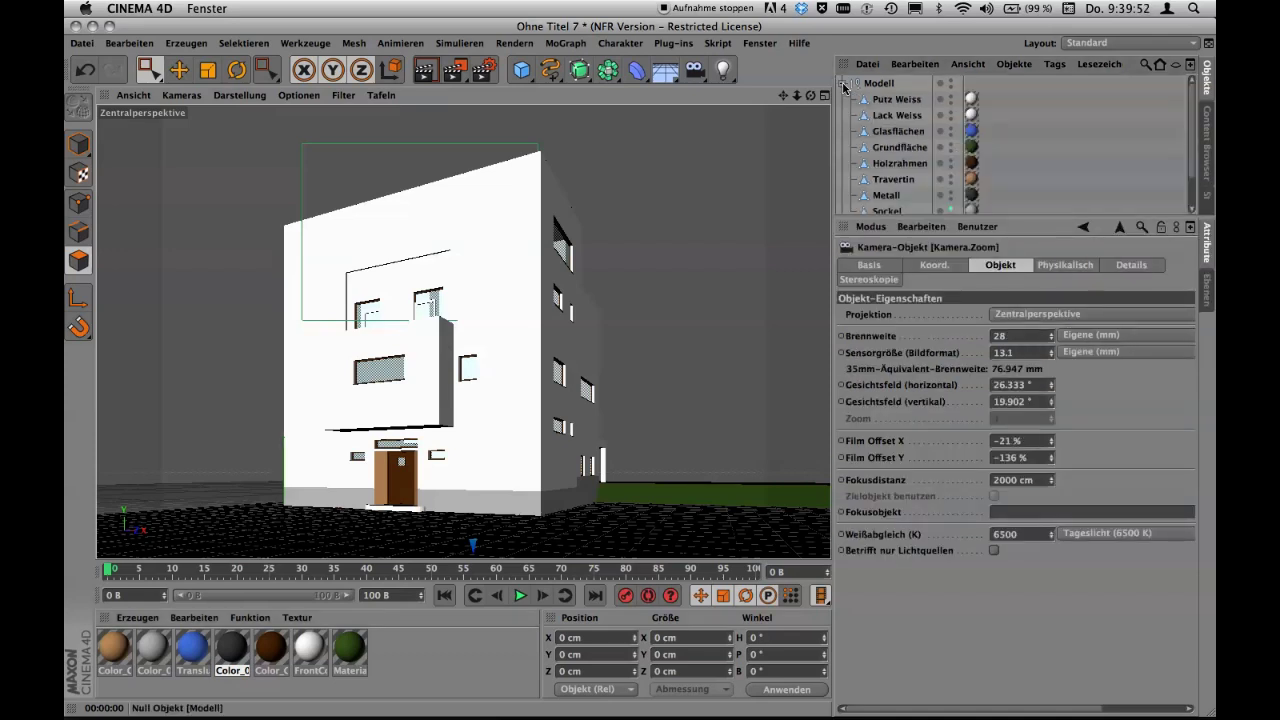
pyautogui.click(843, 84)
pyautogui.click(843, 84)
pyautogui.click(971, 100)
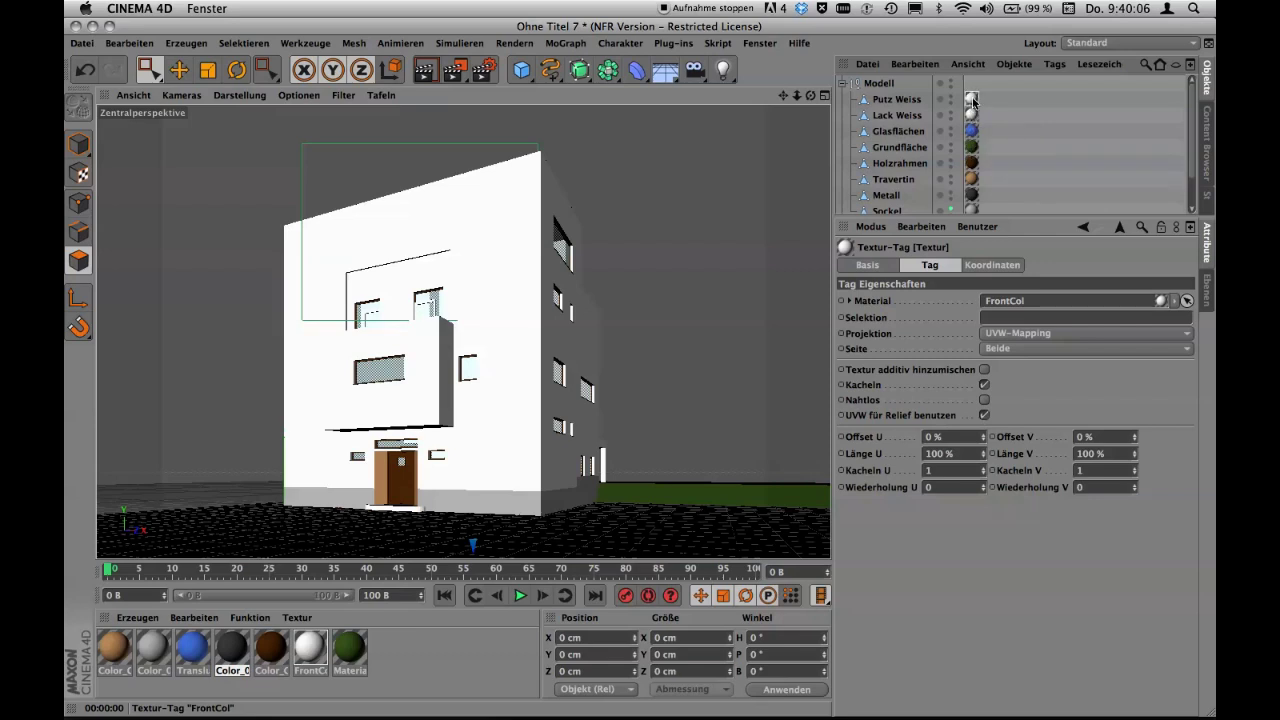
# Collapse the Modell hierarchy back in the Object Manager.
pyautogui.click(844, 85)
pyautogui.click(844, 85)
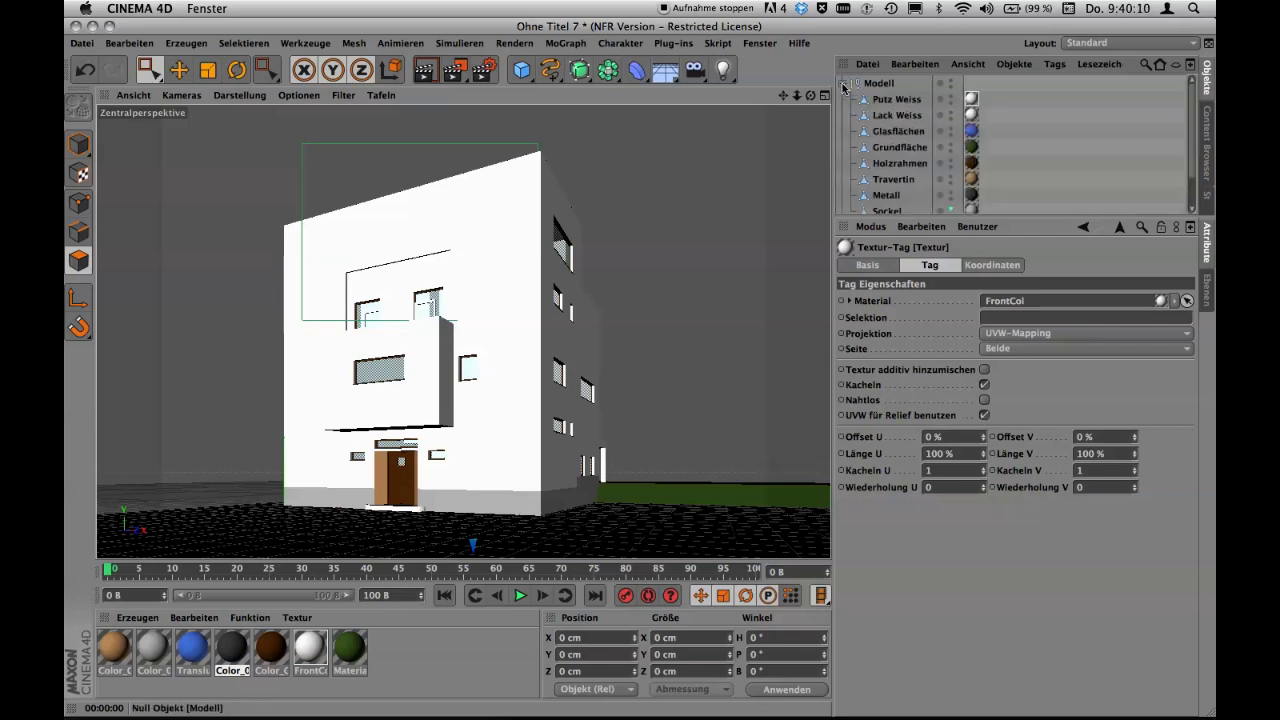
pyautogui.click(844, 85)
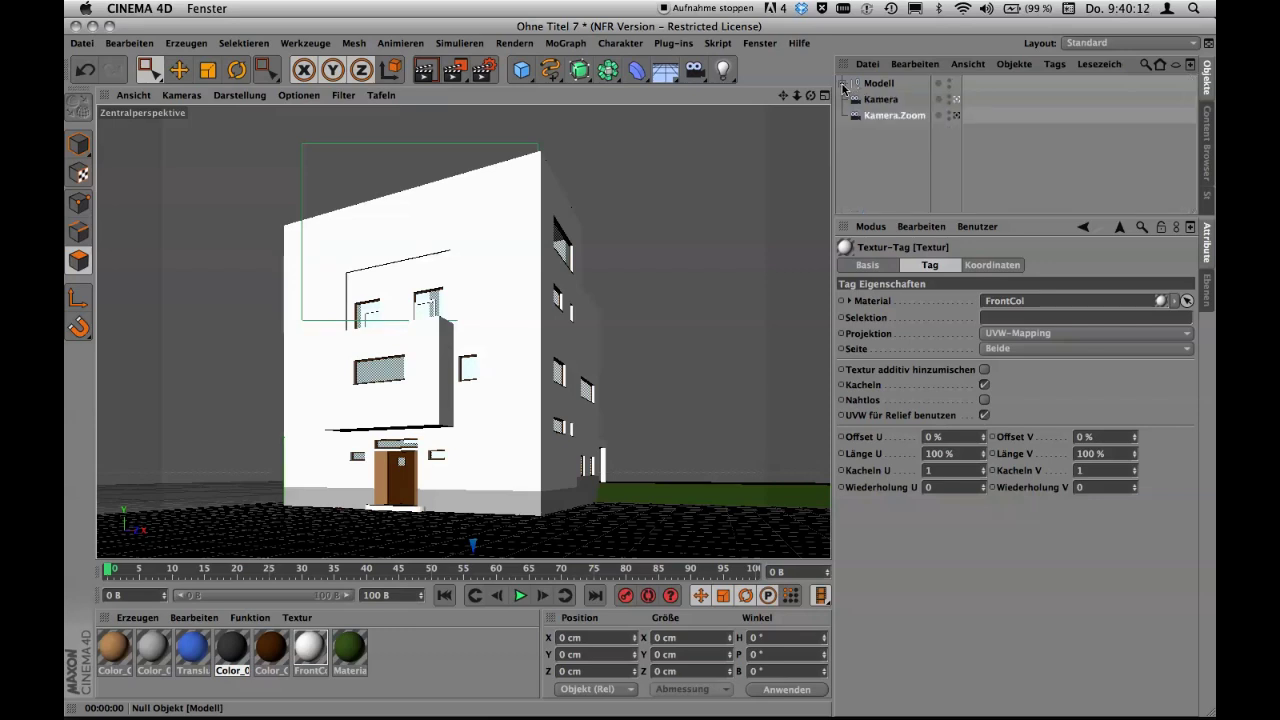
pyautogui.click(844, 85)
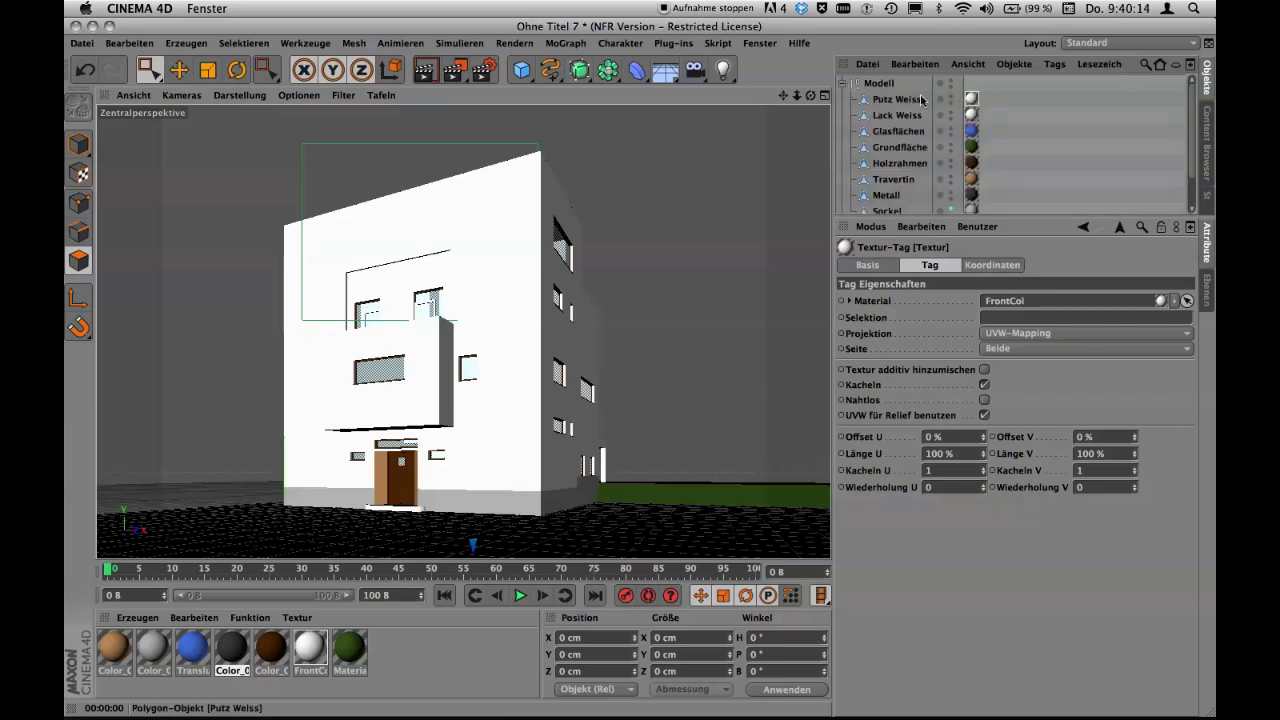
pyautogui.click(844, 85)
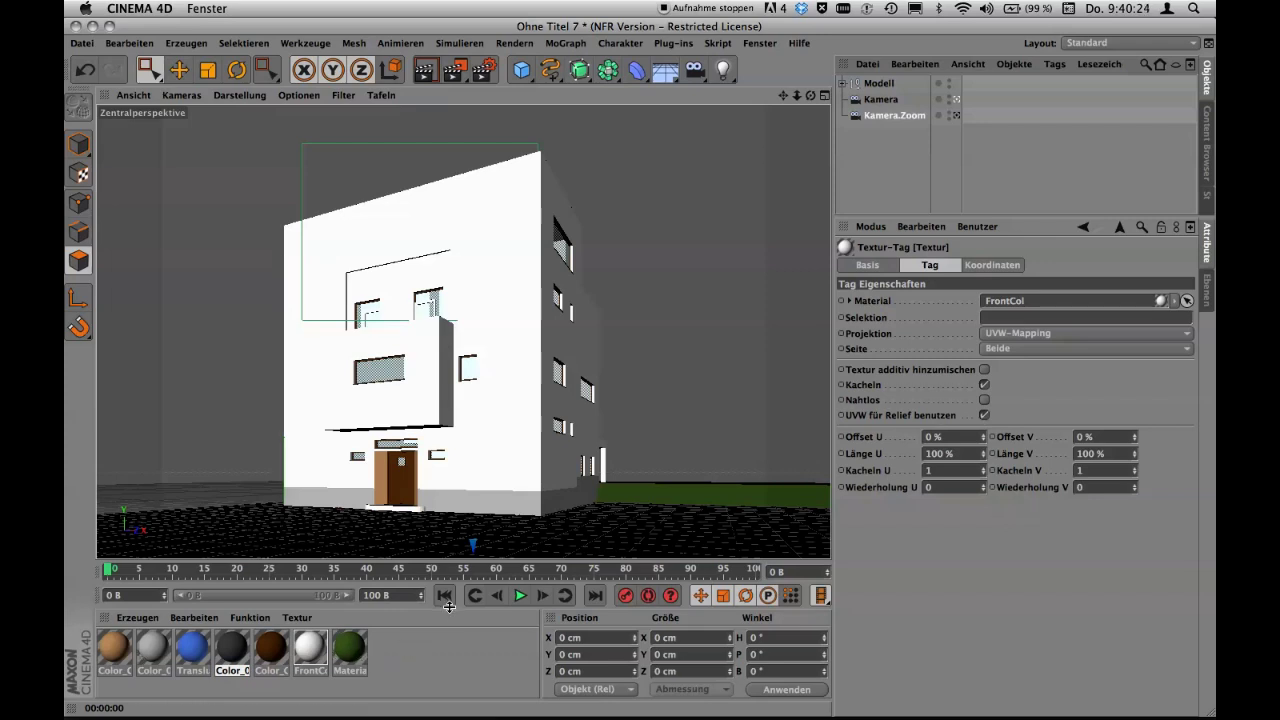
# Make the Material Manager taller and give the Attribute Manager slightly more height.
pyautogui.moveTo(449, 606); pyautogui.dragTo(440, 562)
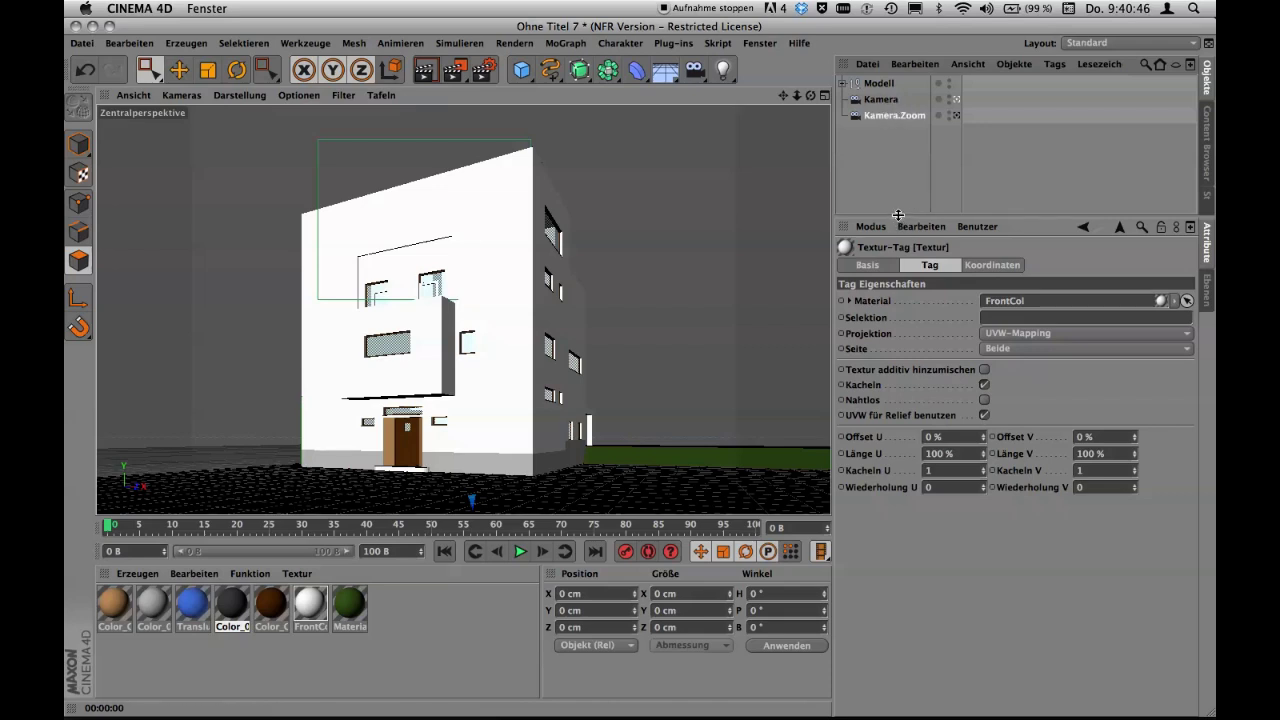
pyautogui.moveTo(897, 218); pyautogui.dragTo(895, 203)
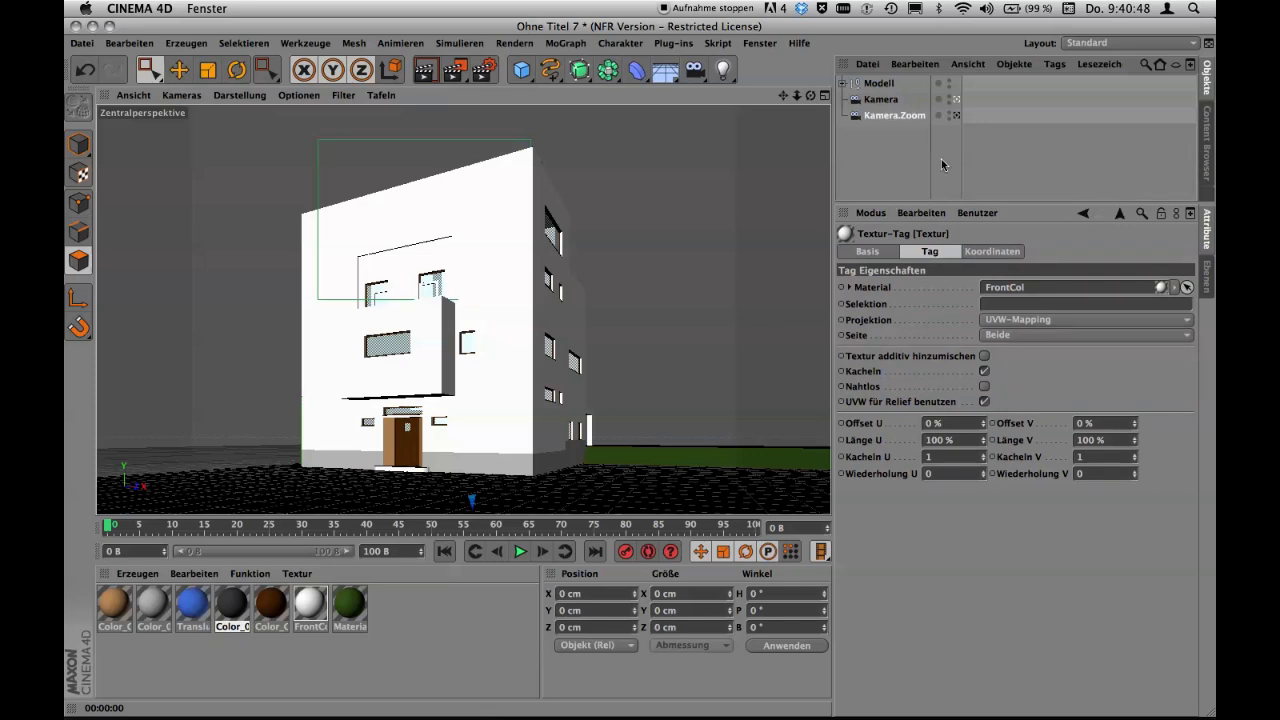